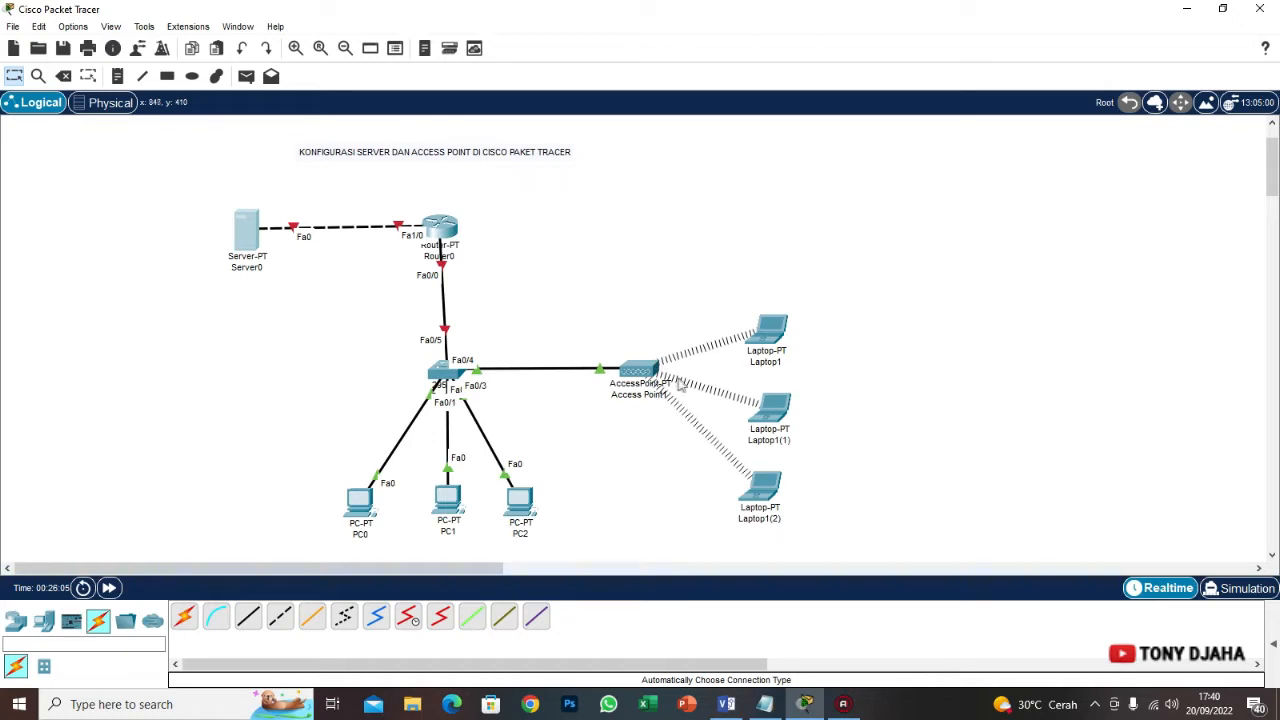
Reposition the three existing laptops so they are evenly spaced beside the access point
left_click_drag(778, 338, 784, 308)
left_click_drag(789, 397, 781, 380)
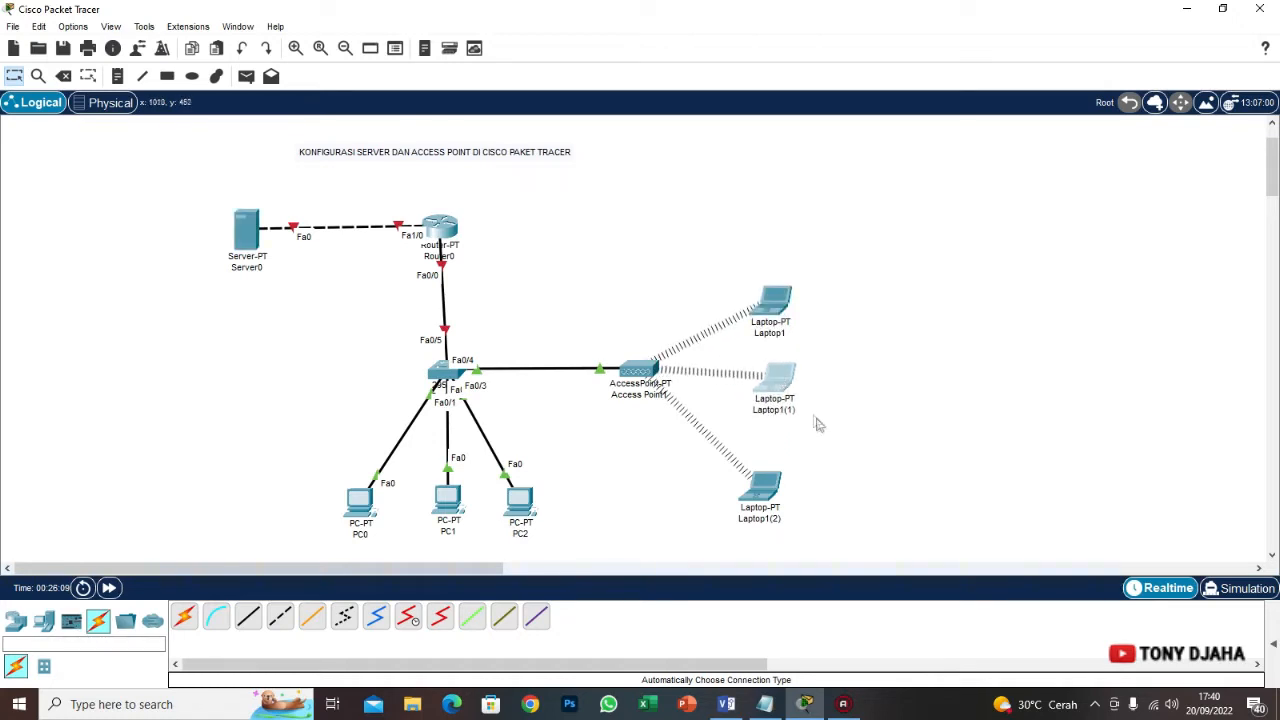
left_click_drag(762, 497, 776, 470)
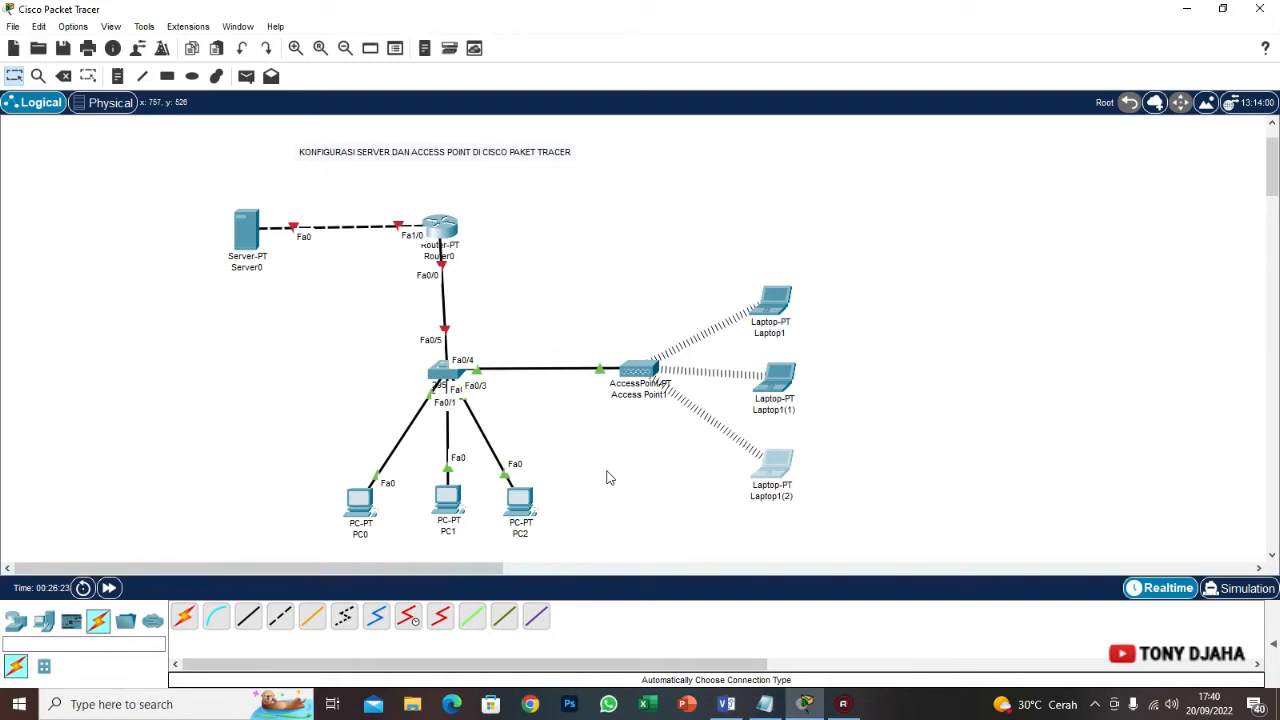
Delete the entire existing topology, including its title text, from the workspace
left_click_drag(803, 549, 140, 133)
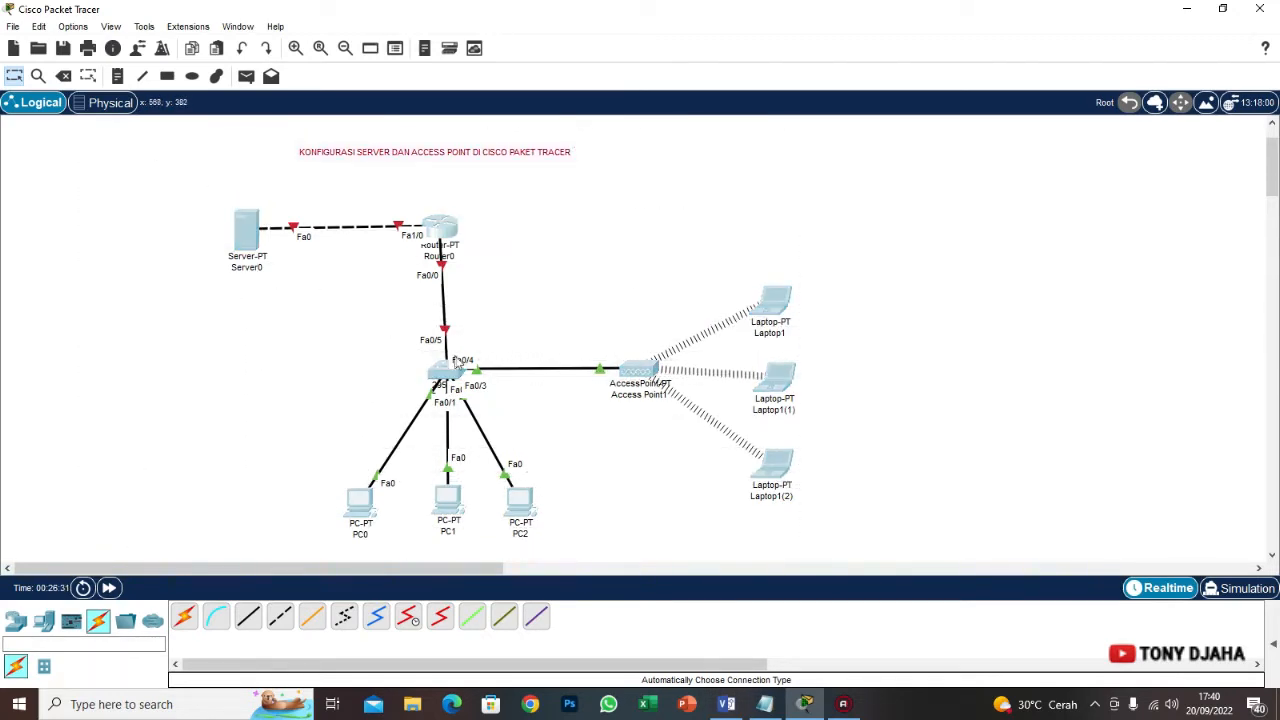
key("Delete")
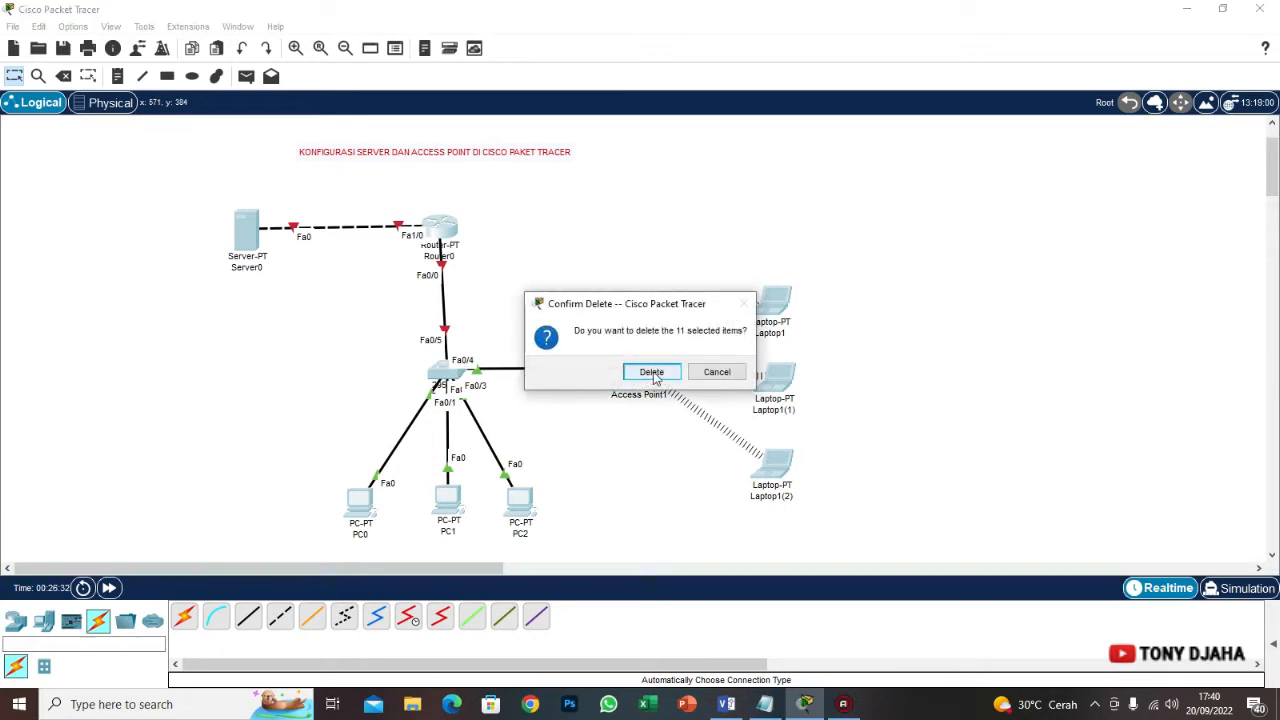
left_click(648, 371)
key("Escape")
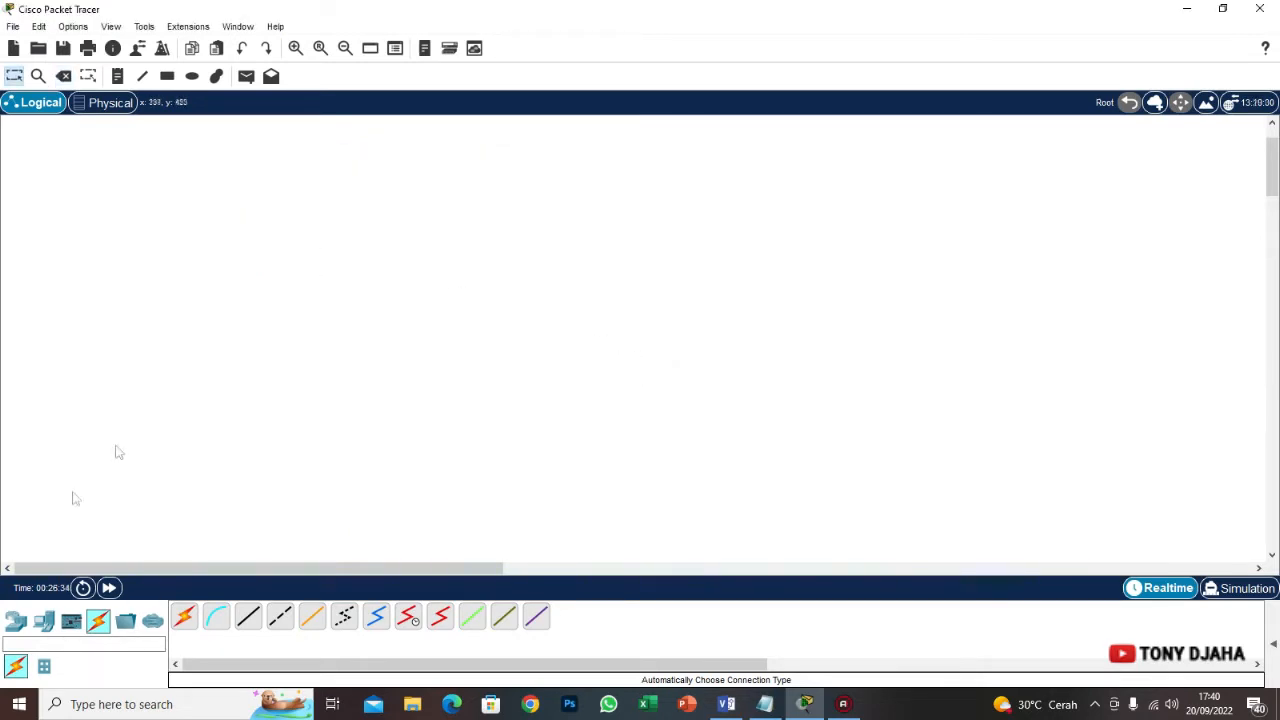
Place a Router-PT in the empty workspace and a Server-PT above and to the left of it
left_click(16, 621)
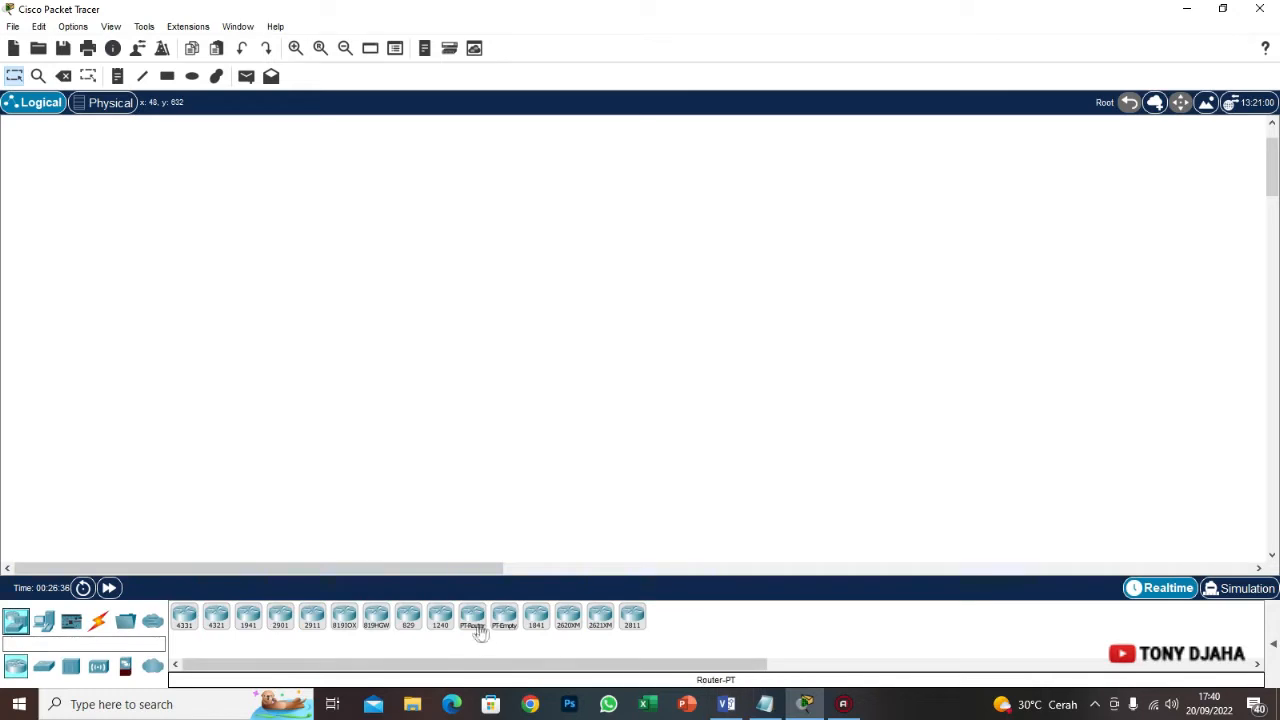
left_click_drag(476, 625, 462, 298)
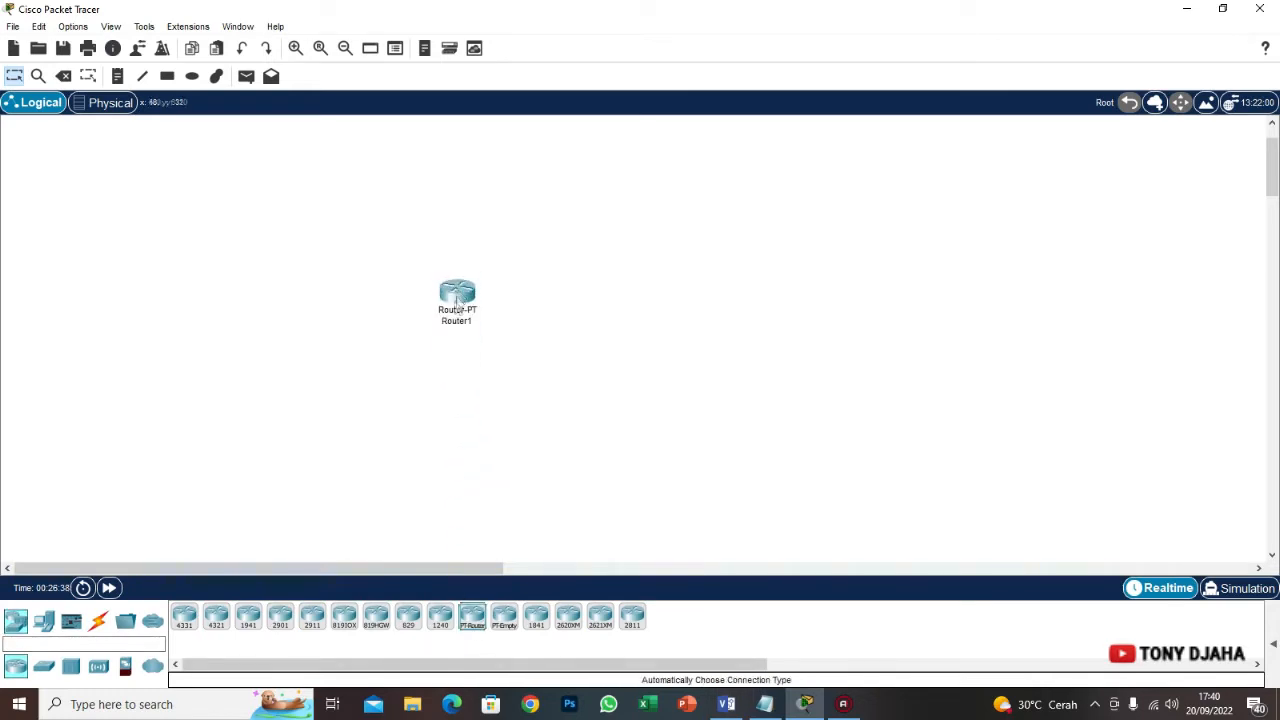
left_click(50, 624)
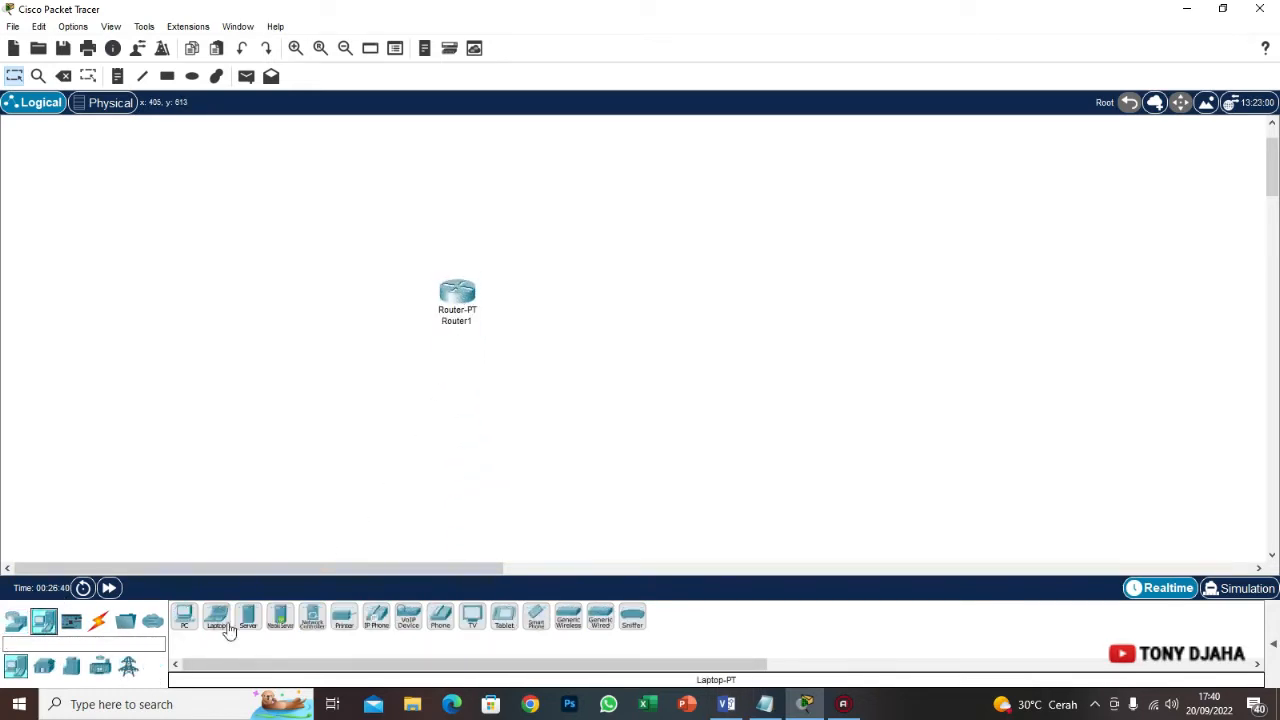
left_click_drag(249, 621, 299, 208)
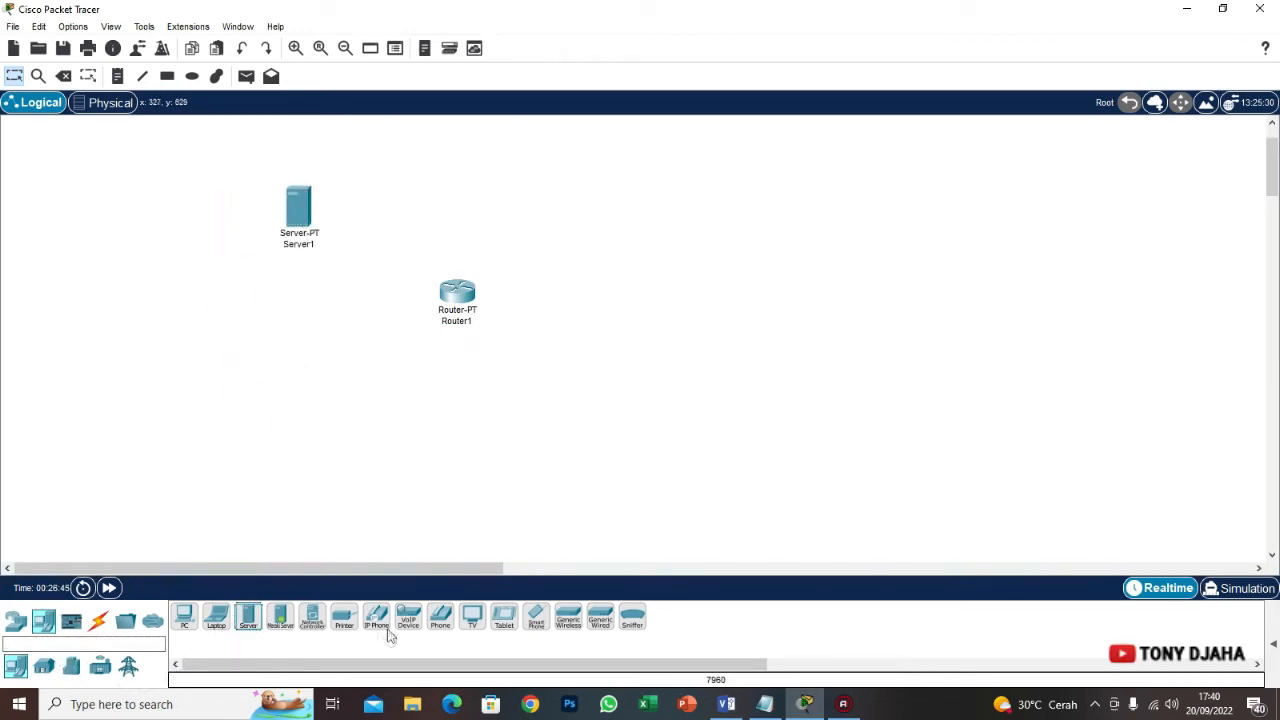
Place a 2950-24 switch below the router
left_click(16, 621)
left_click(44, 666)
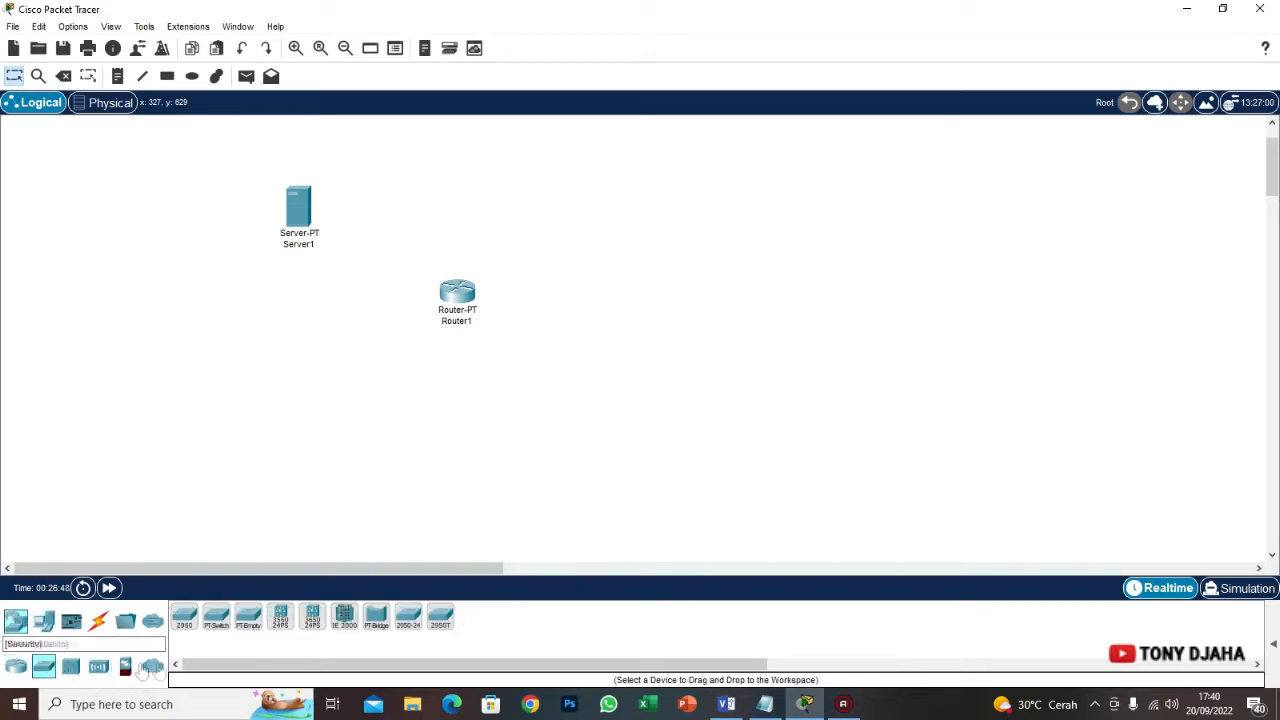
left_click(402, 630)
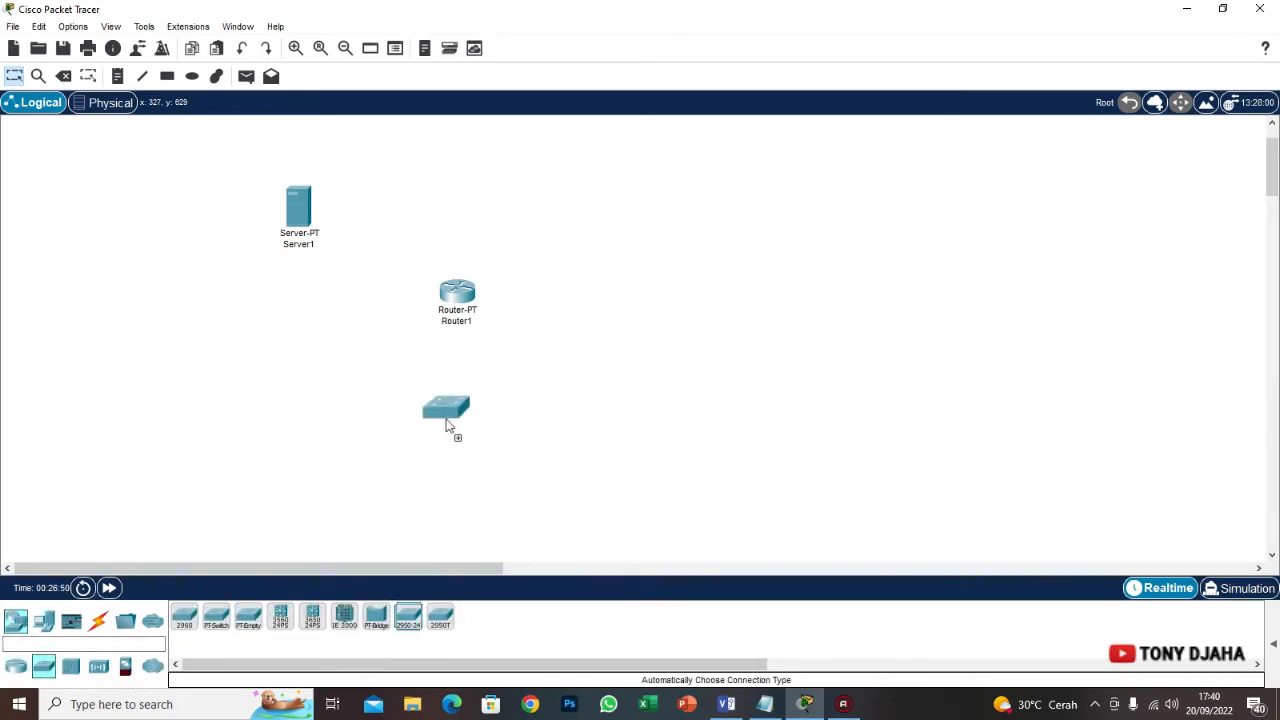
left_click(449, 430)
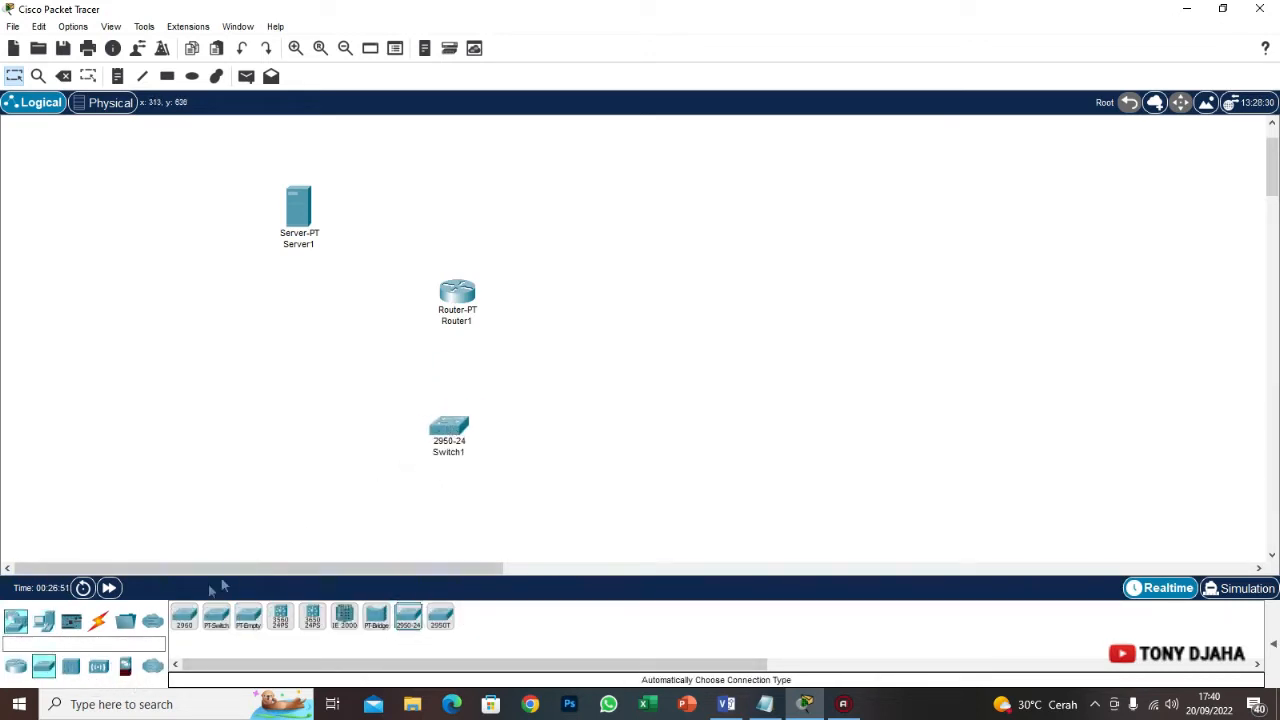
Place an AP-PT access point to the right of the switch, level with it
left_click(99, 670)
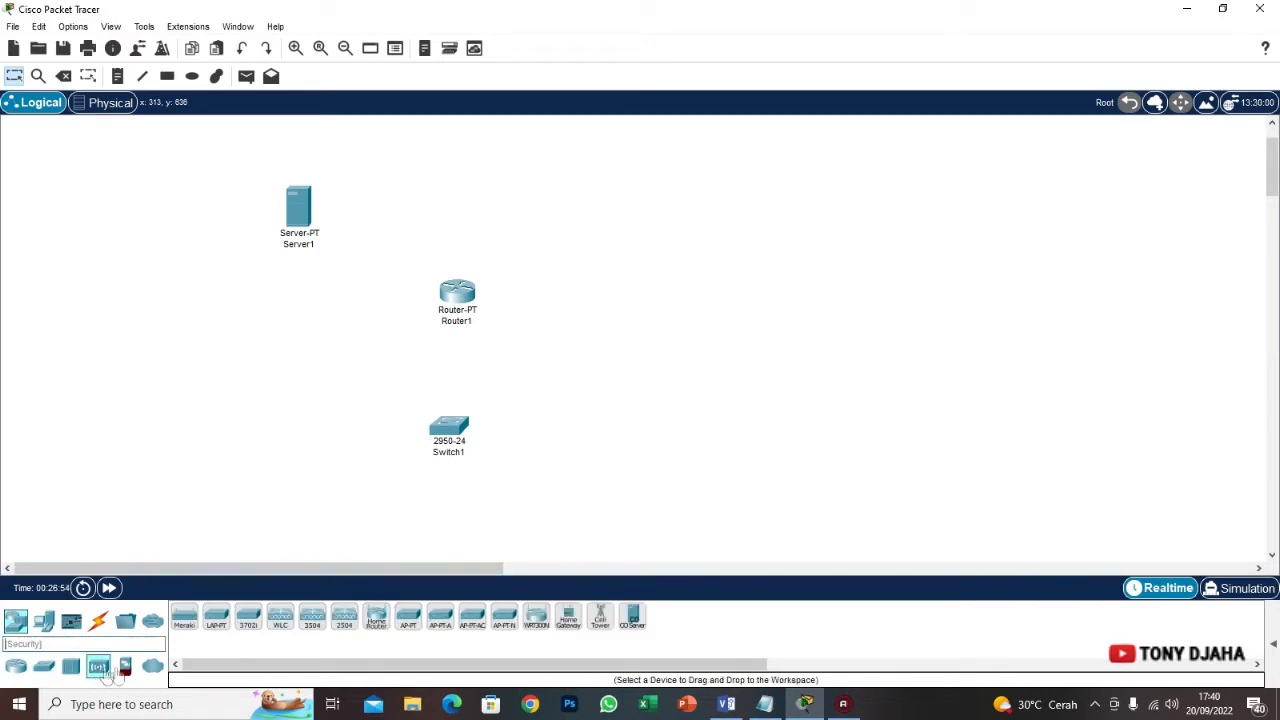
left_click(410, 625)
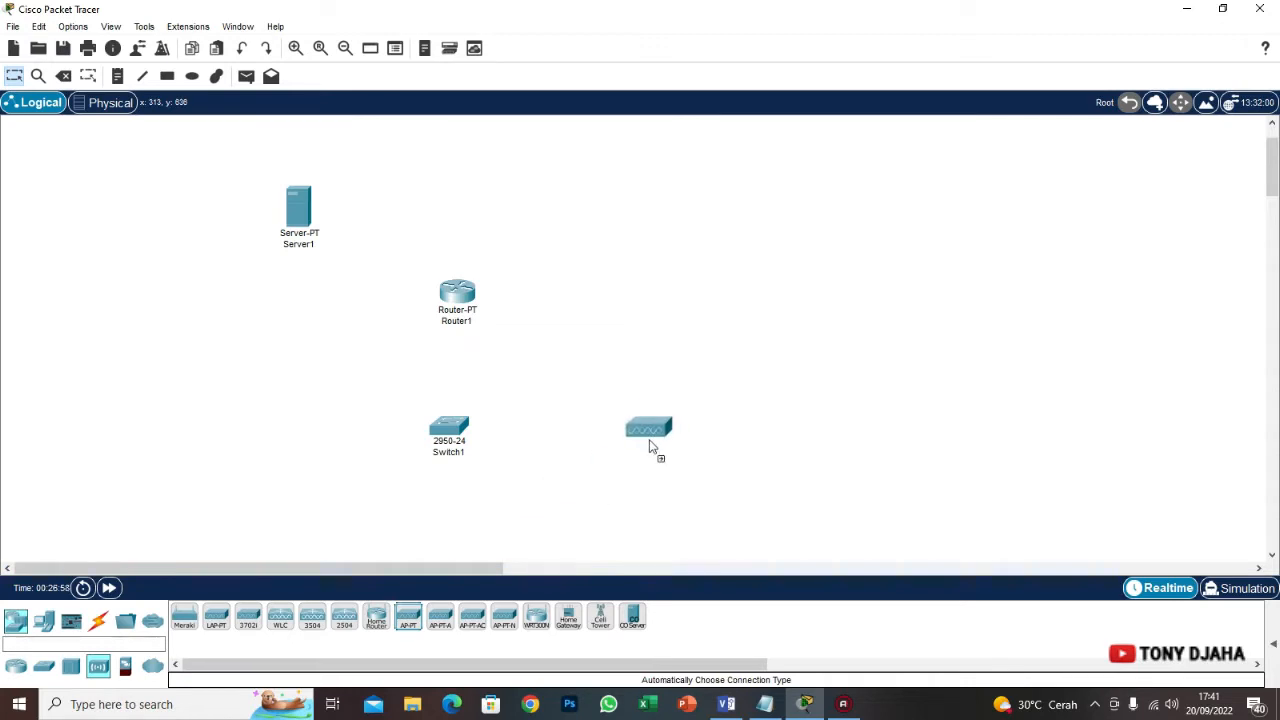
left_click(649, 446)
left_click_drag(650, 452, 655, 440)
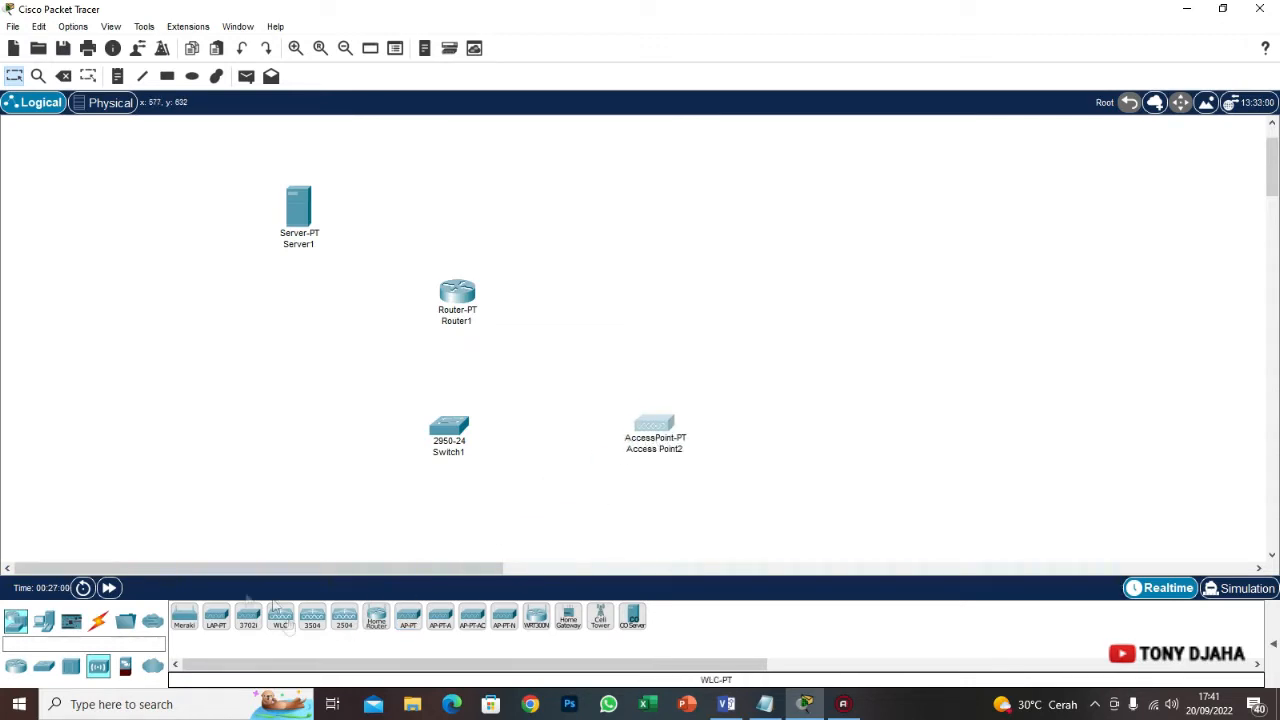
Place three PCs in a horizontal row below the switch, with the middle one under it
left_click(43, 621)
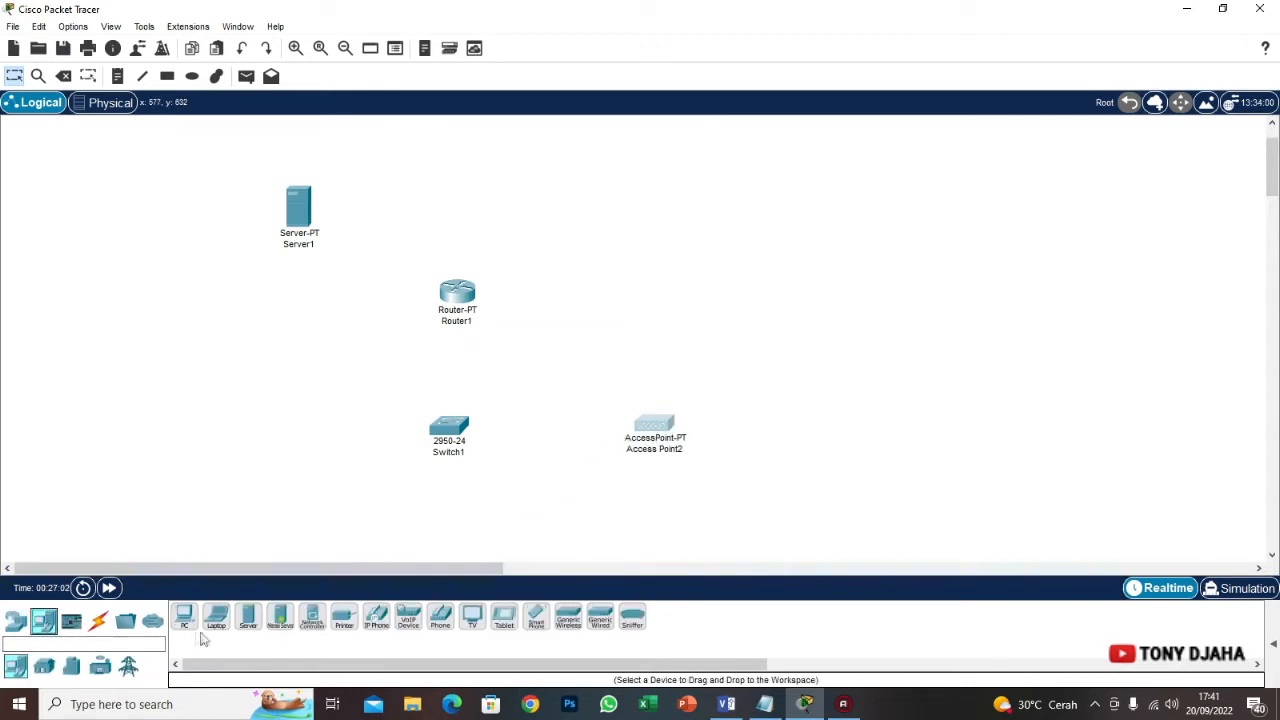
scroll(246, 534, "down", 1)
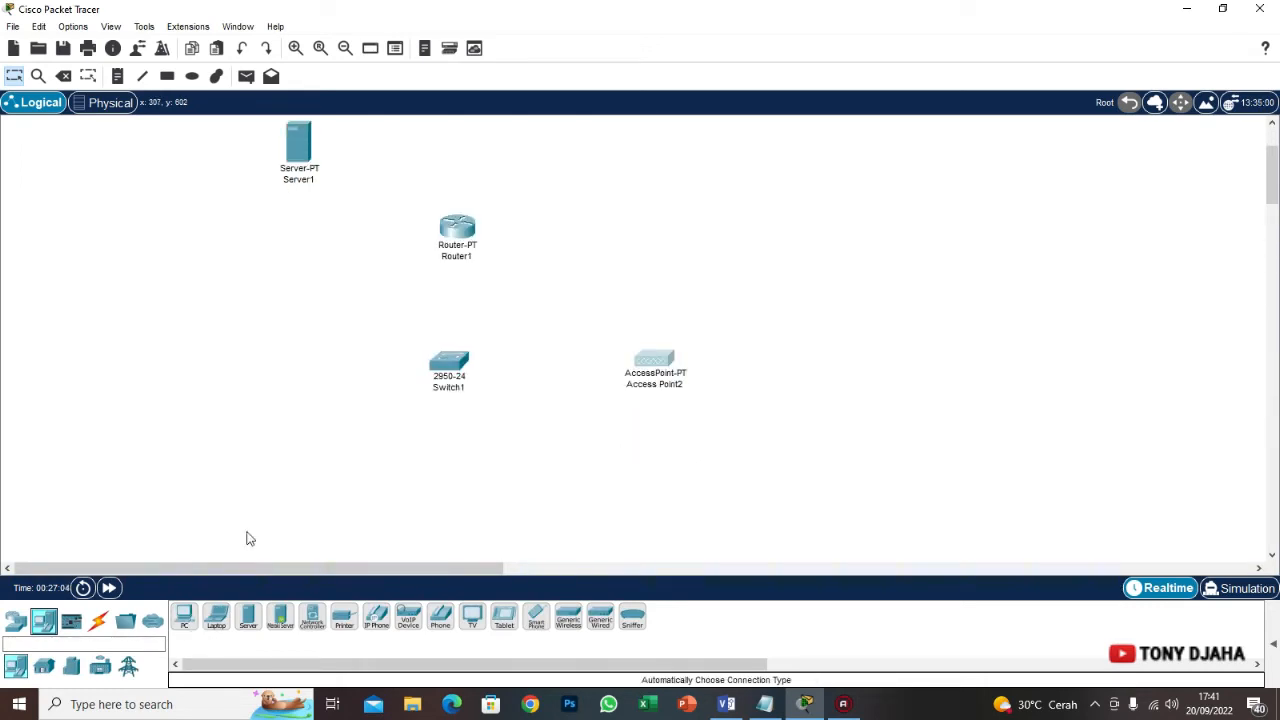
left_click(184, 617)
left_click(318, 484)
left_click(185, 618)
left_click(497, 489)
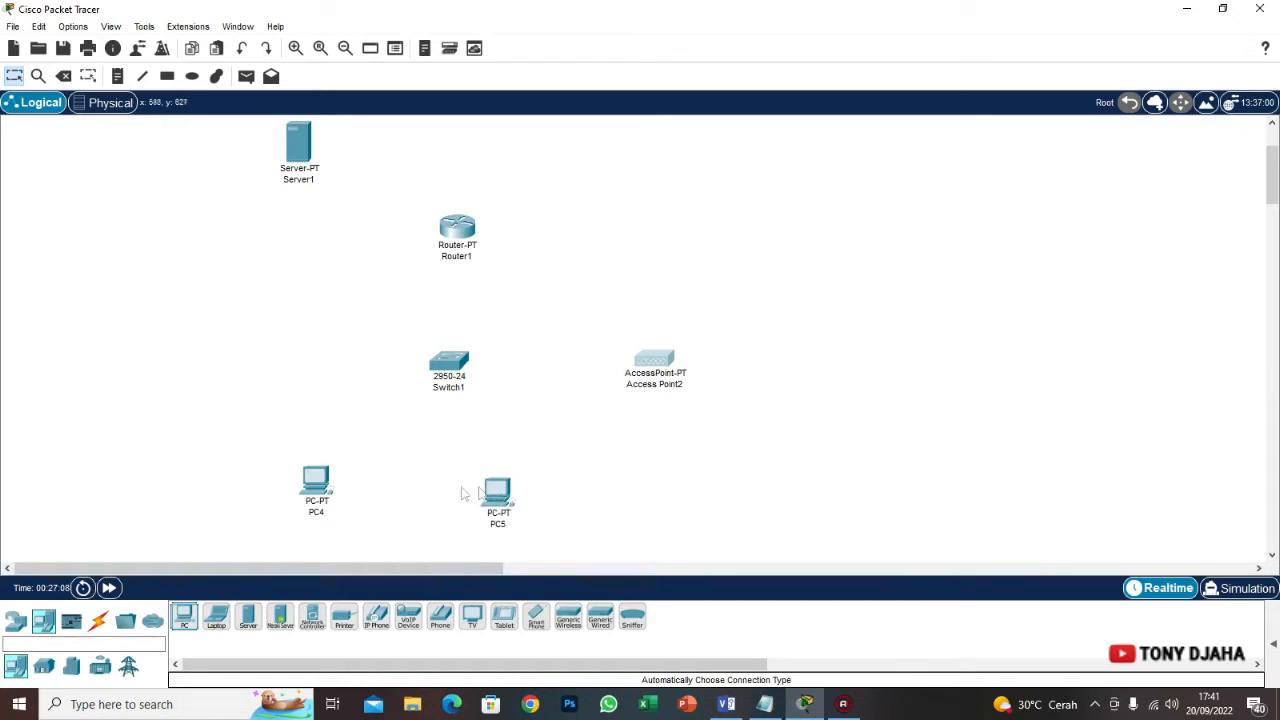
left_click_drag(322, 490, 352, 503)
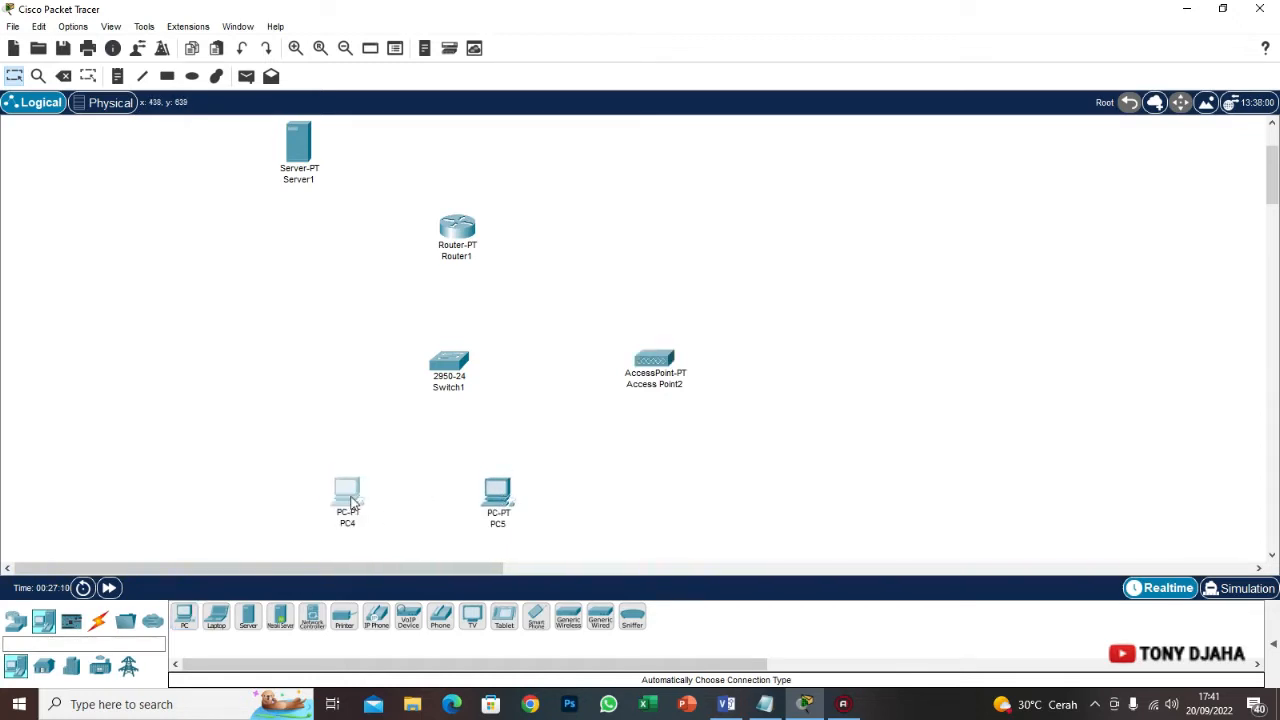
left_click_drag(500, 496, 444, 497)
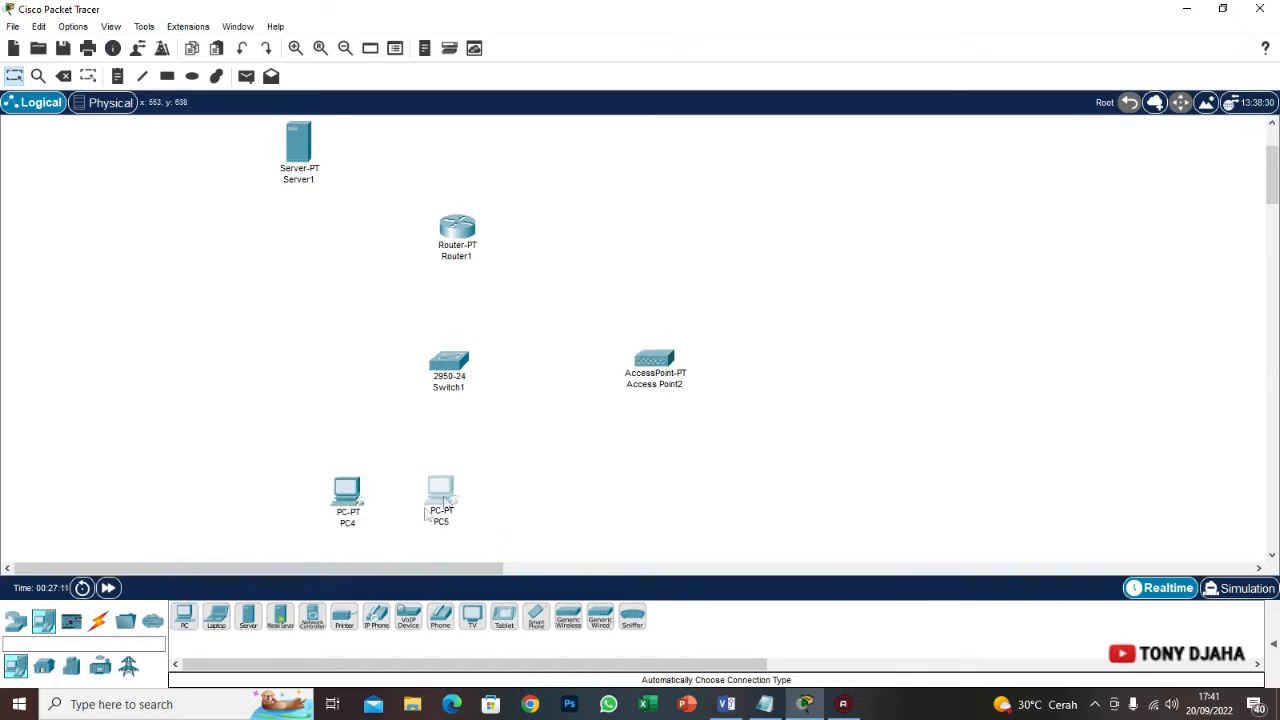
left_click(185, 620)
left_click(528, 500)
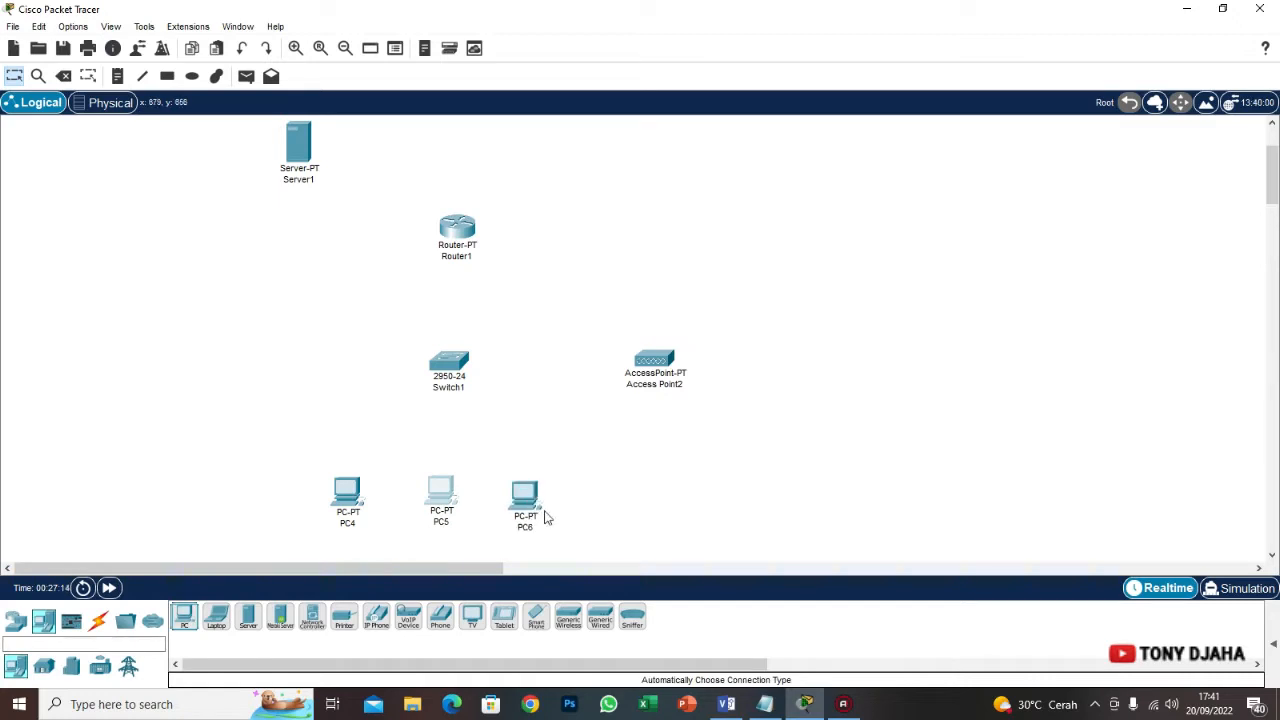
Place three laptops one above another to the right of the access point
left_click(216, 617)
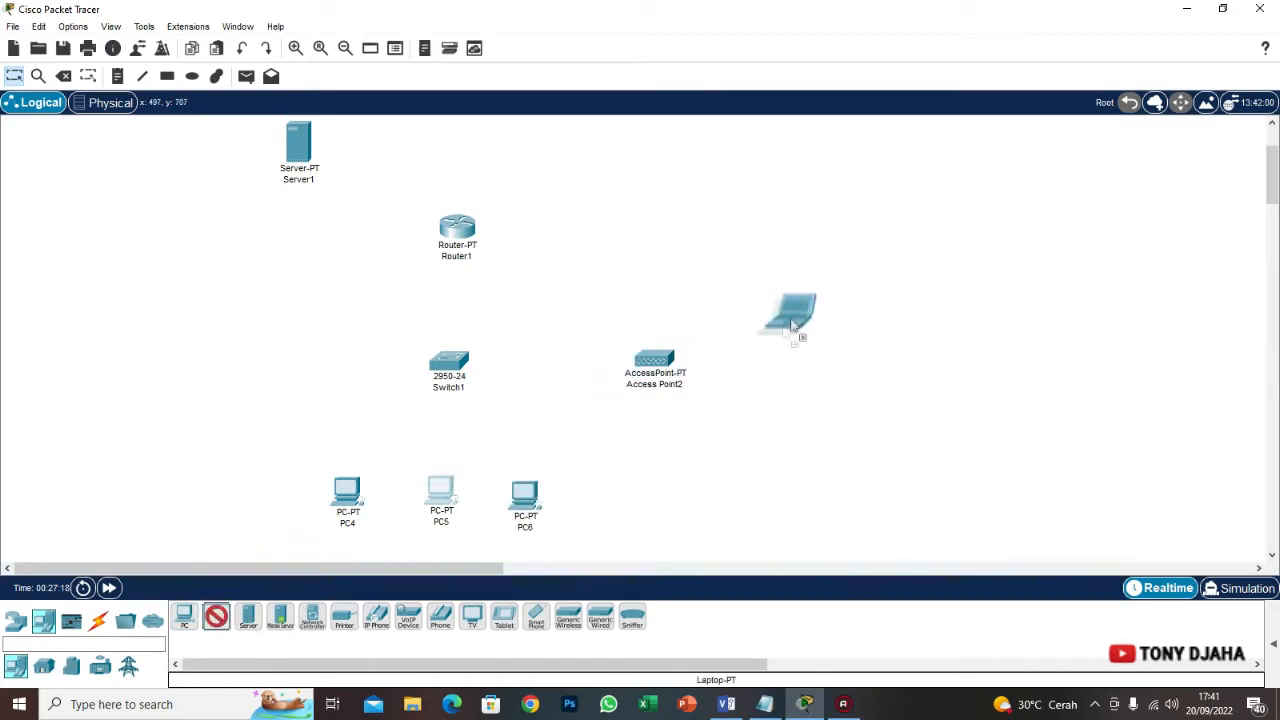
left_click(781, 314)
left_click(216, 617)
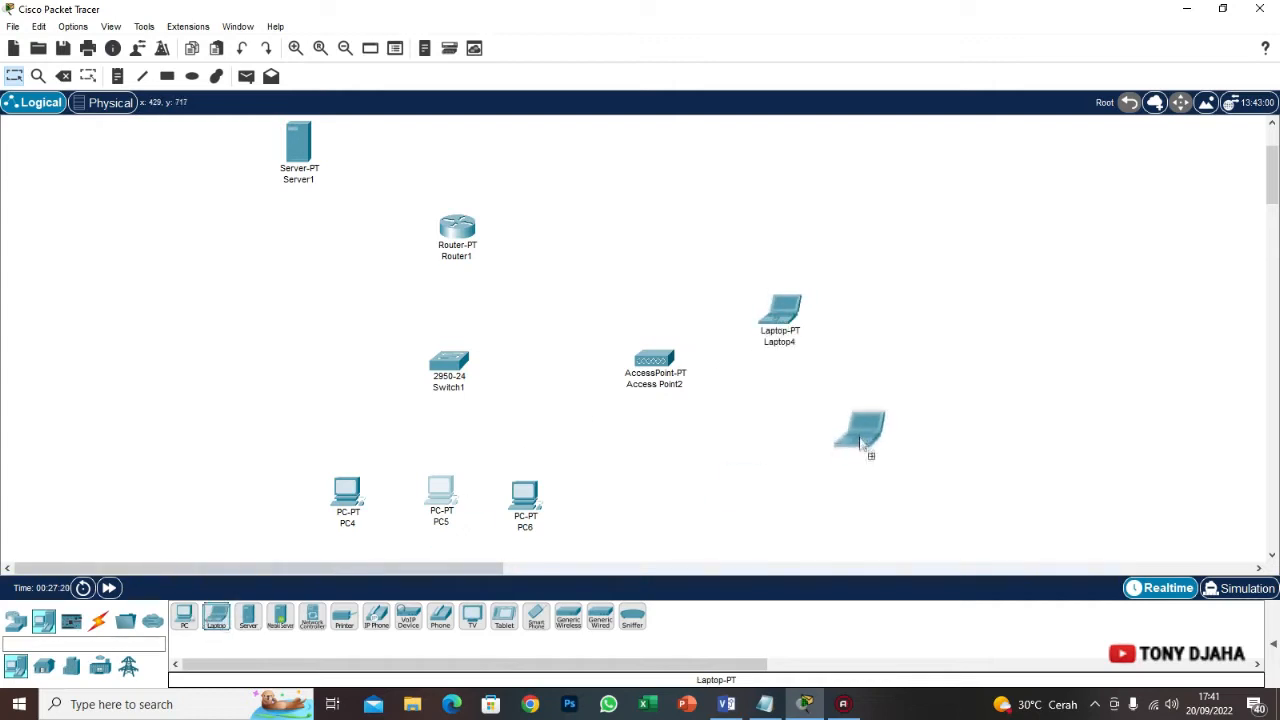
left_click(781, 392)
left_click(216, 617)
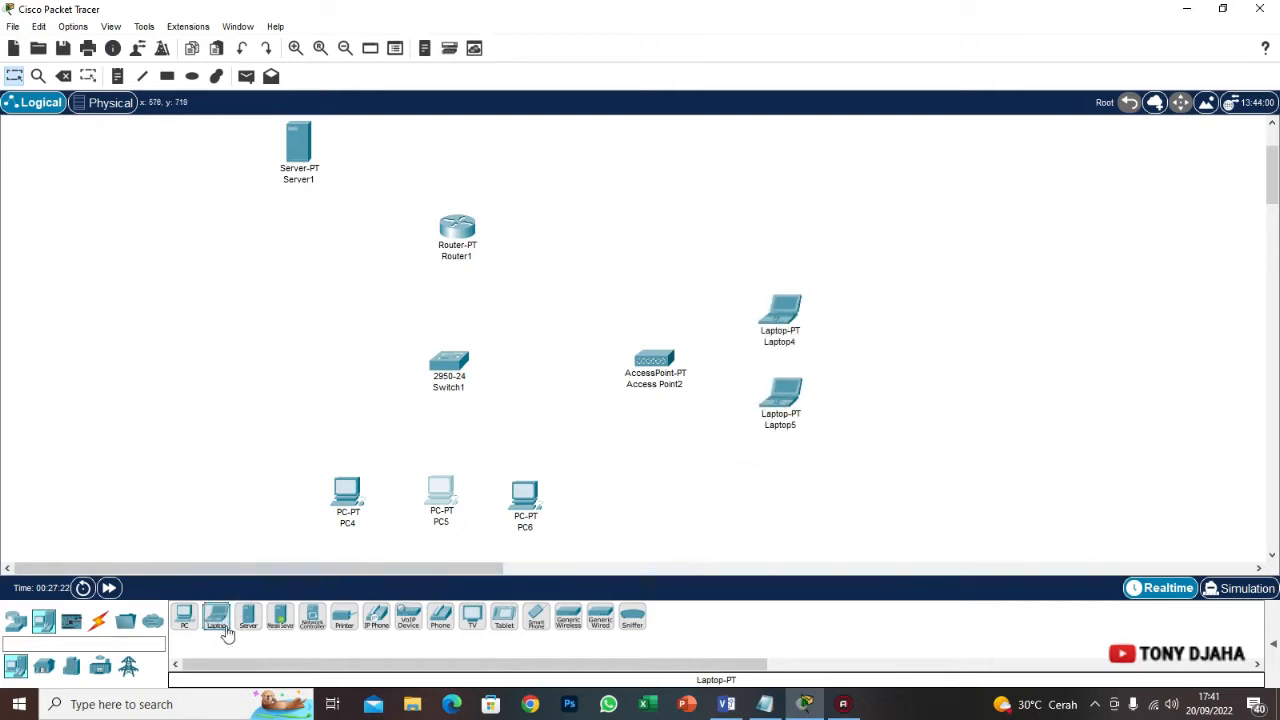
left_click(757, 496)
Arrange the three laptops in an arc, with the middle one farthest from the access point
left_click_drag(781, 312, 772, 298)
left_click_drag(786, 399, 802, 381)
left_click_drag(771, 313, 779, 295)
left_click_drag(757, 497, 772, 469)
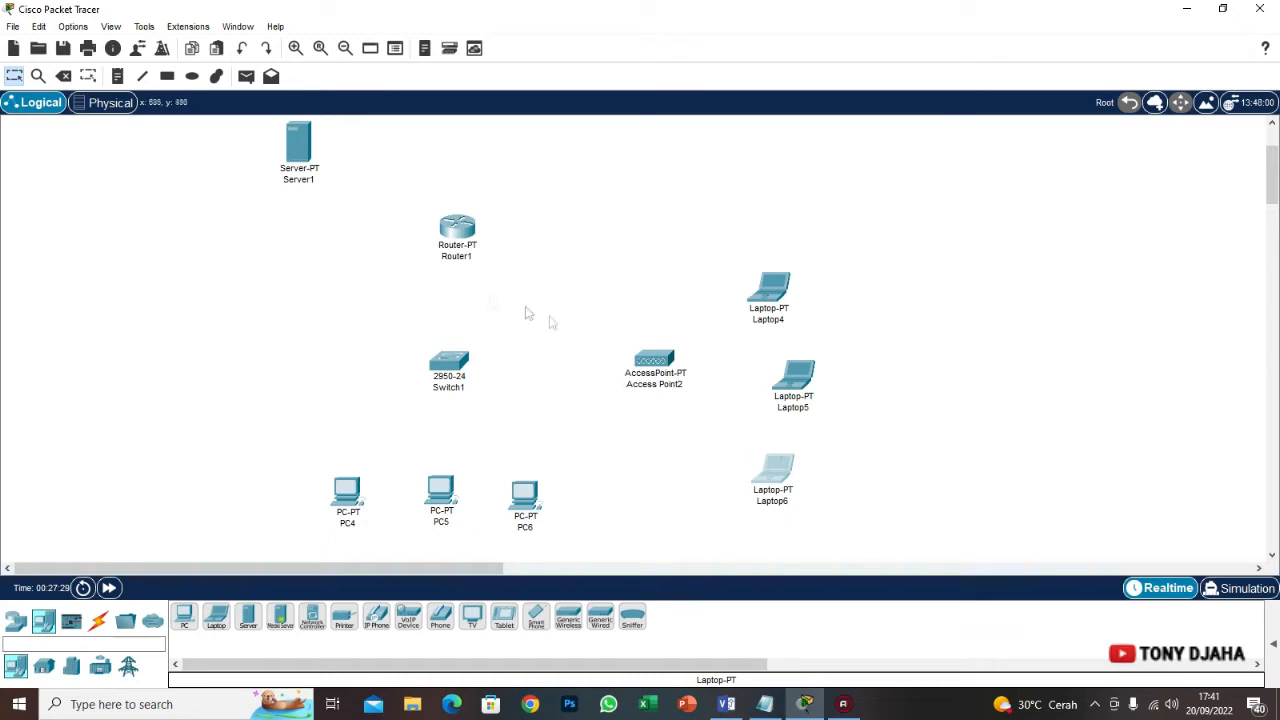
Connect the router's FastEthernet0/0 port to the server's FastEthernet0 port with a Copper Cross-Over cable
left_click(98, 622)
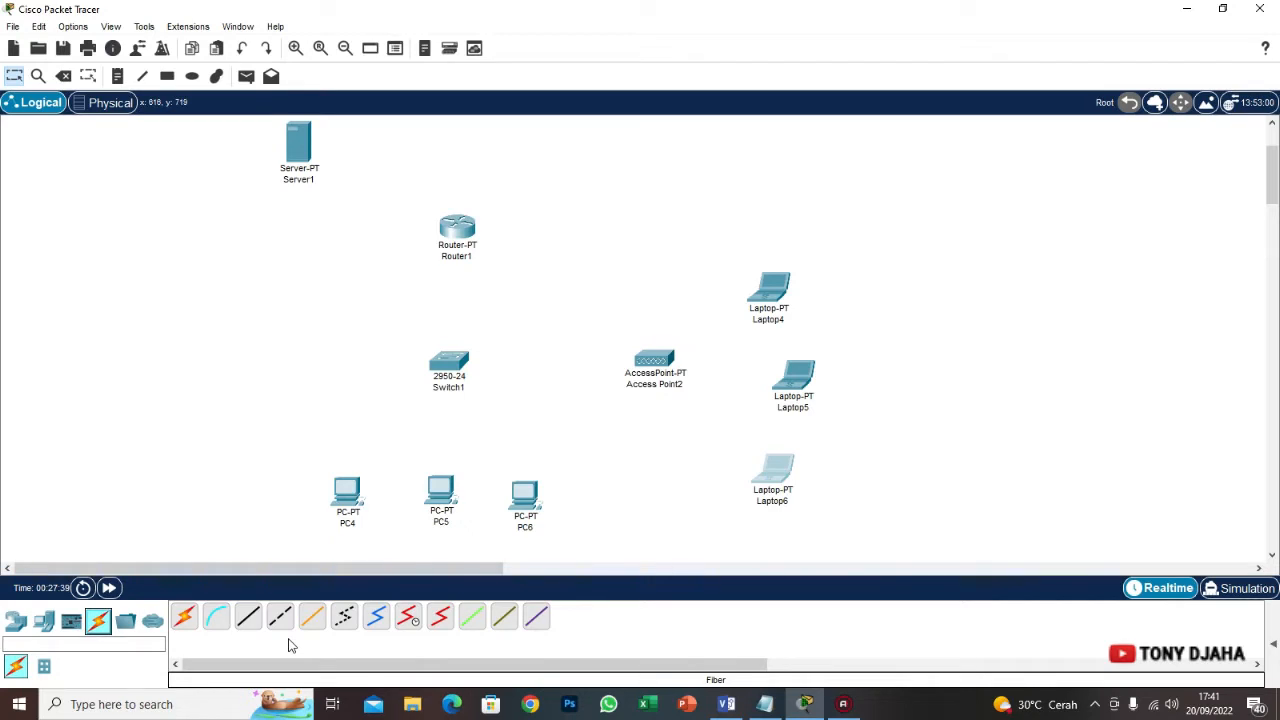
left_click(280, 621)
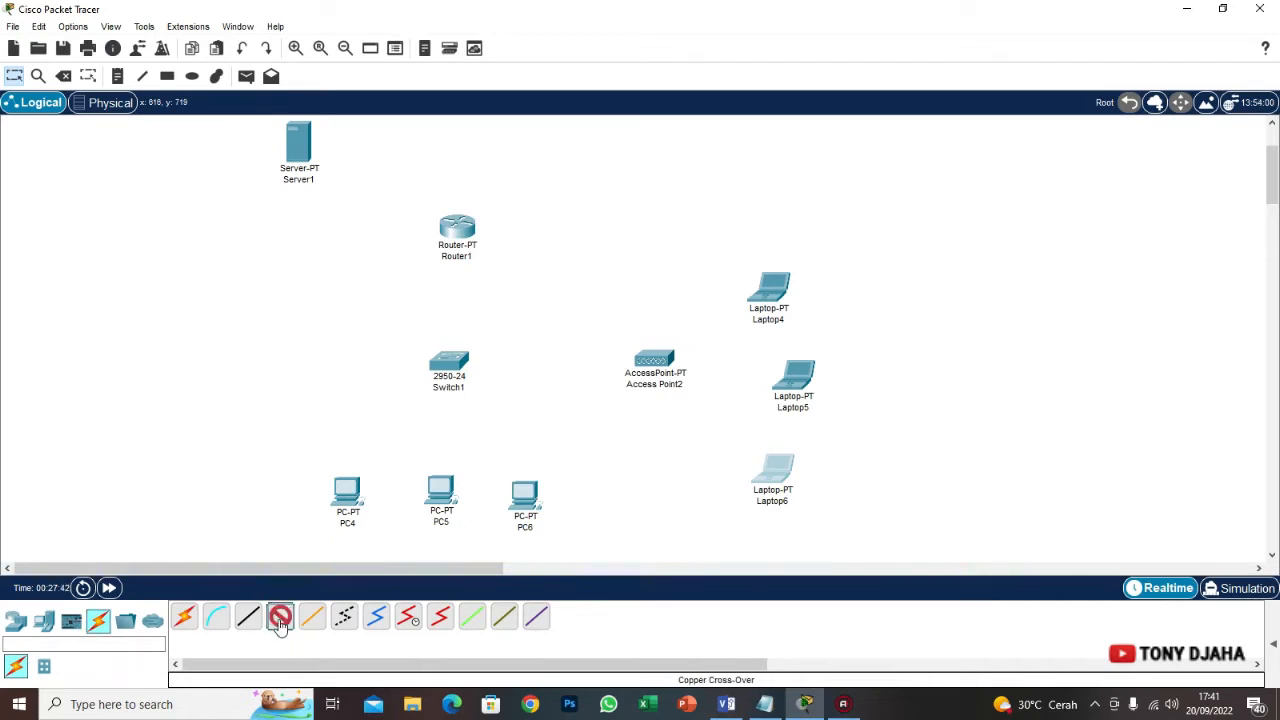
left_click(456, 228)
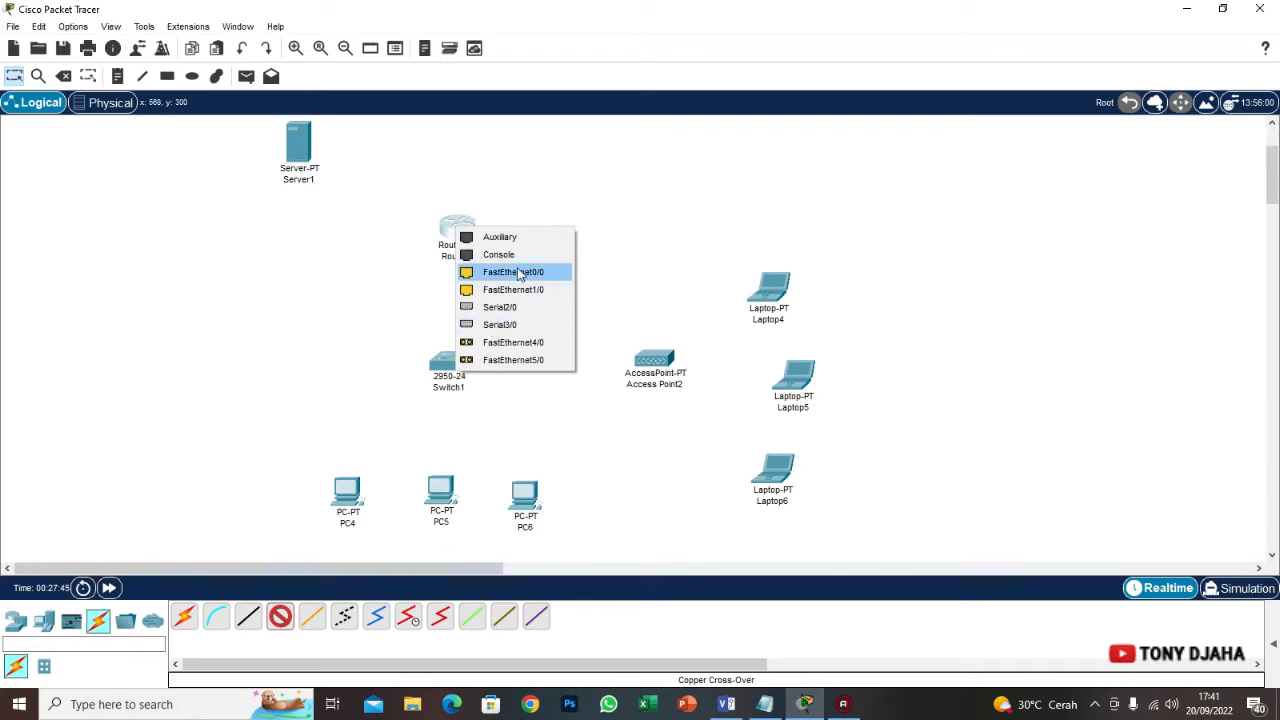
left_click(513, 272)
left_click(310, 158)
left_click(358, 165)
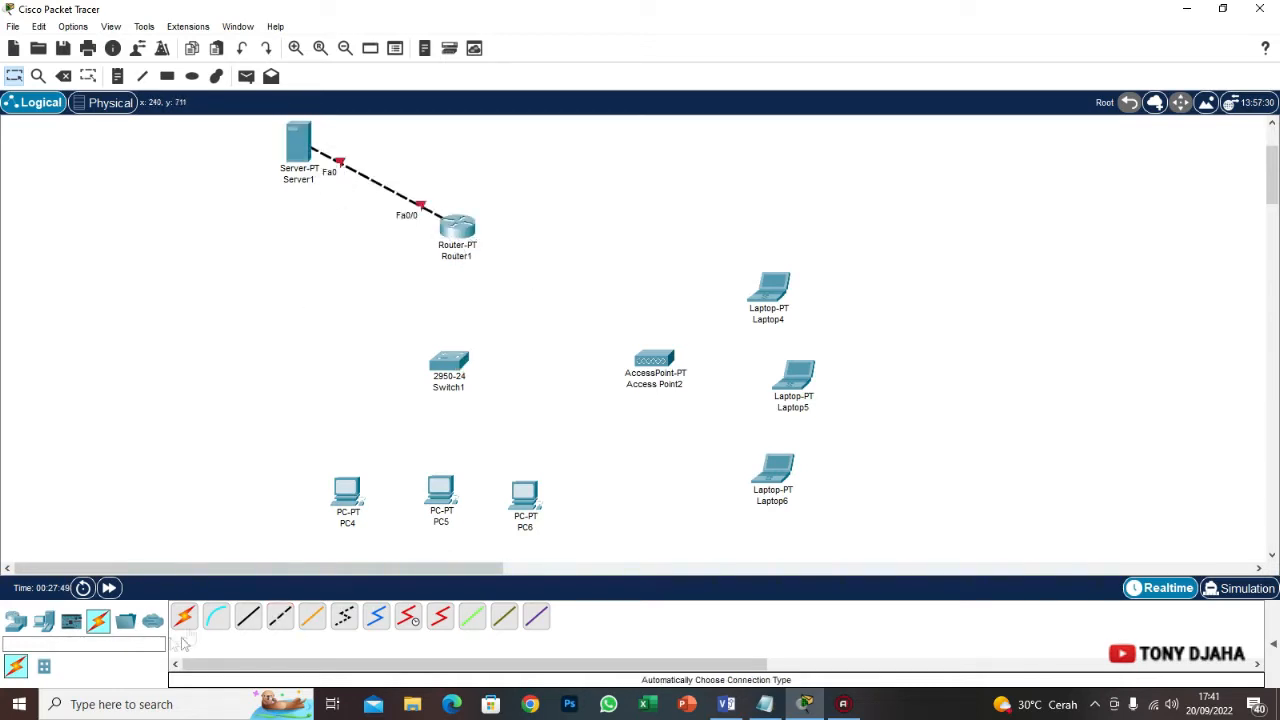
Connect the router's FastEthernet1/0 port to the switch's FastEthernet0/1 port with a Copper Straight-Through cable
left_click(247, 618)
left_click(457, 228)
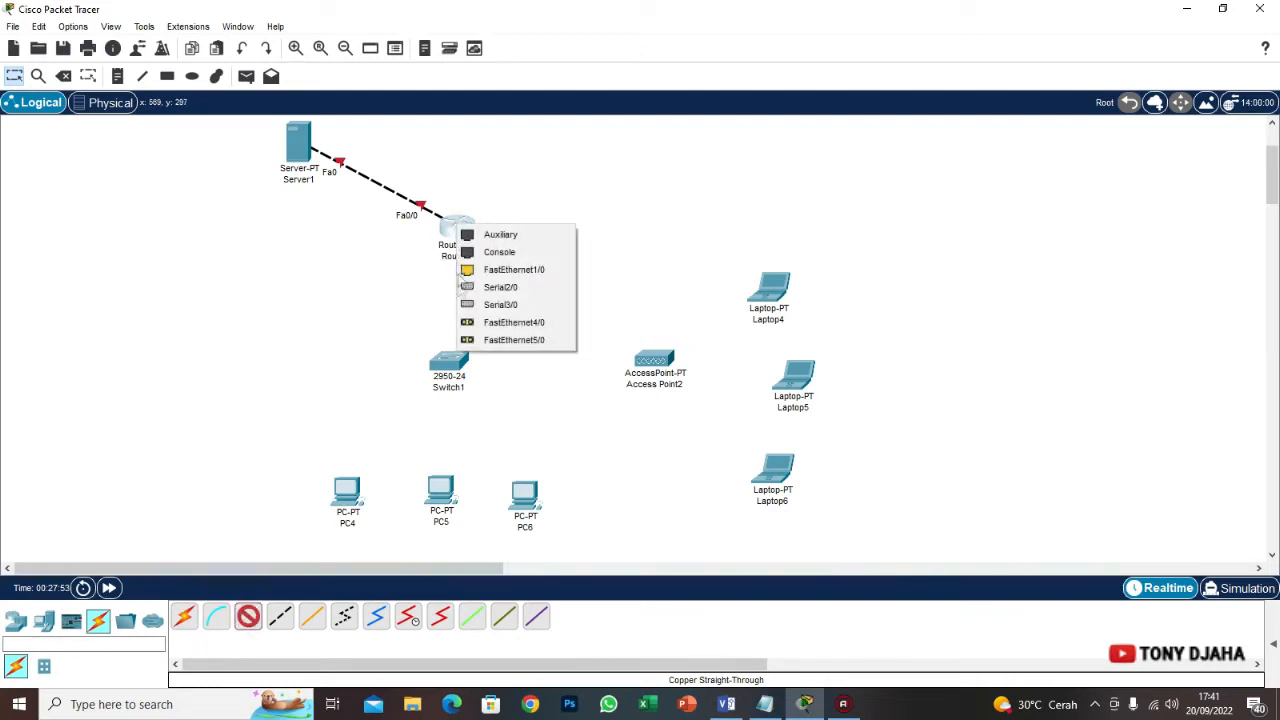
left_click(505, 270)
left_click(452, 366)
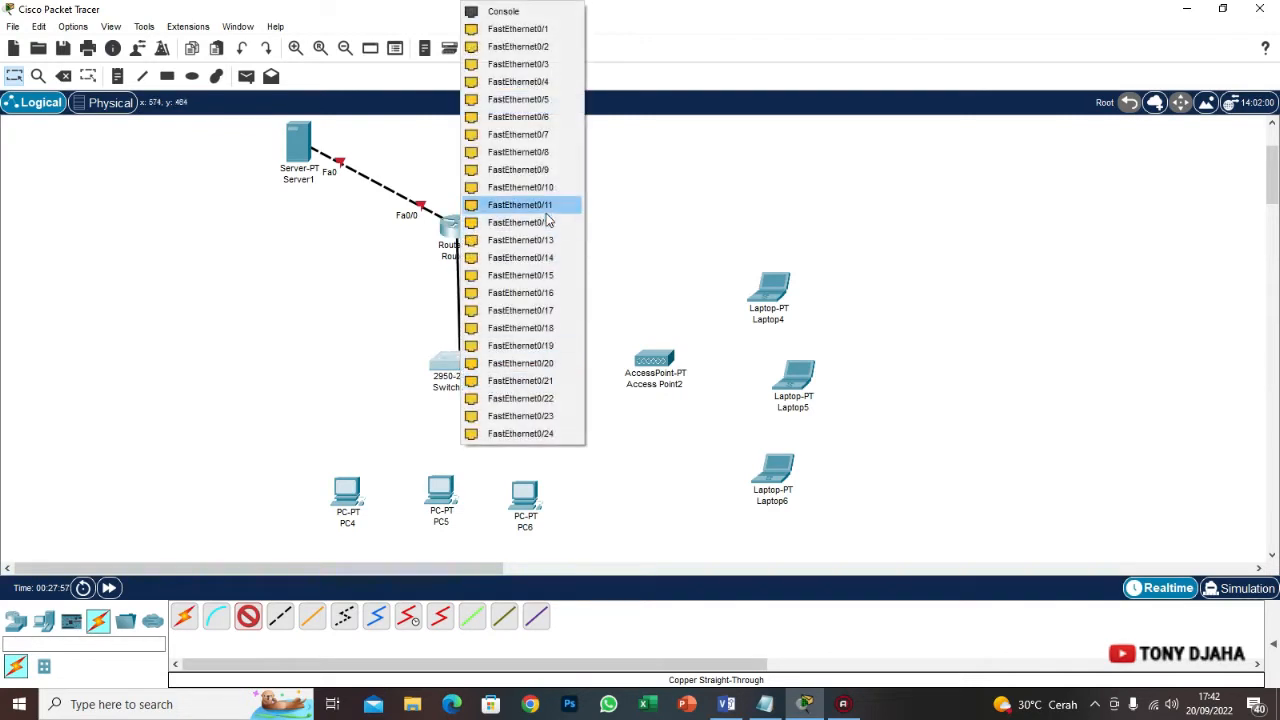
left_click(518, 30)
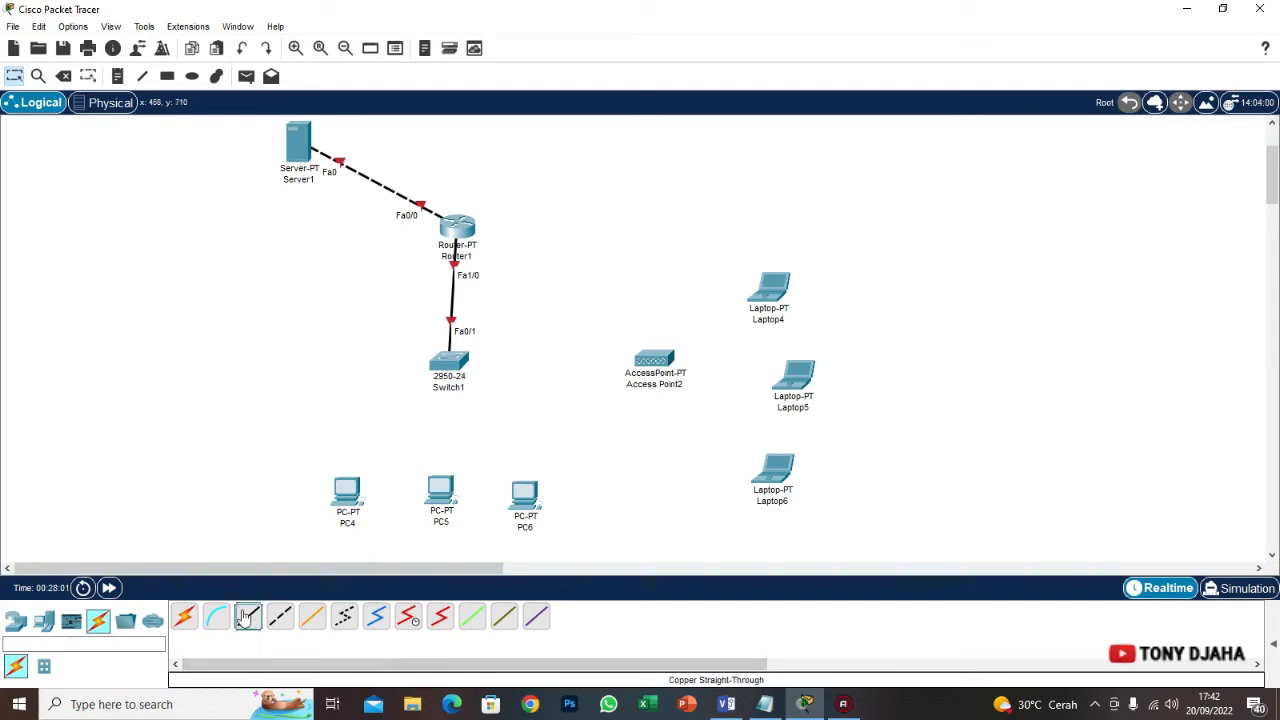
Connect the switch's FastEthernet0/2 port to PC4's FastEthernet0 port with a Copper Straight-Through cable
left_click(447, 362)
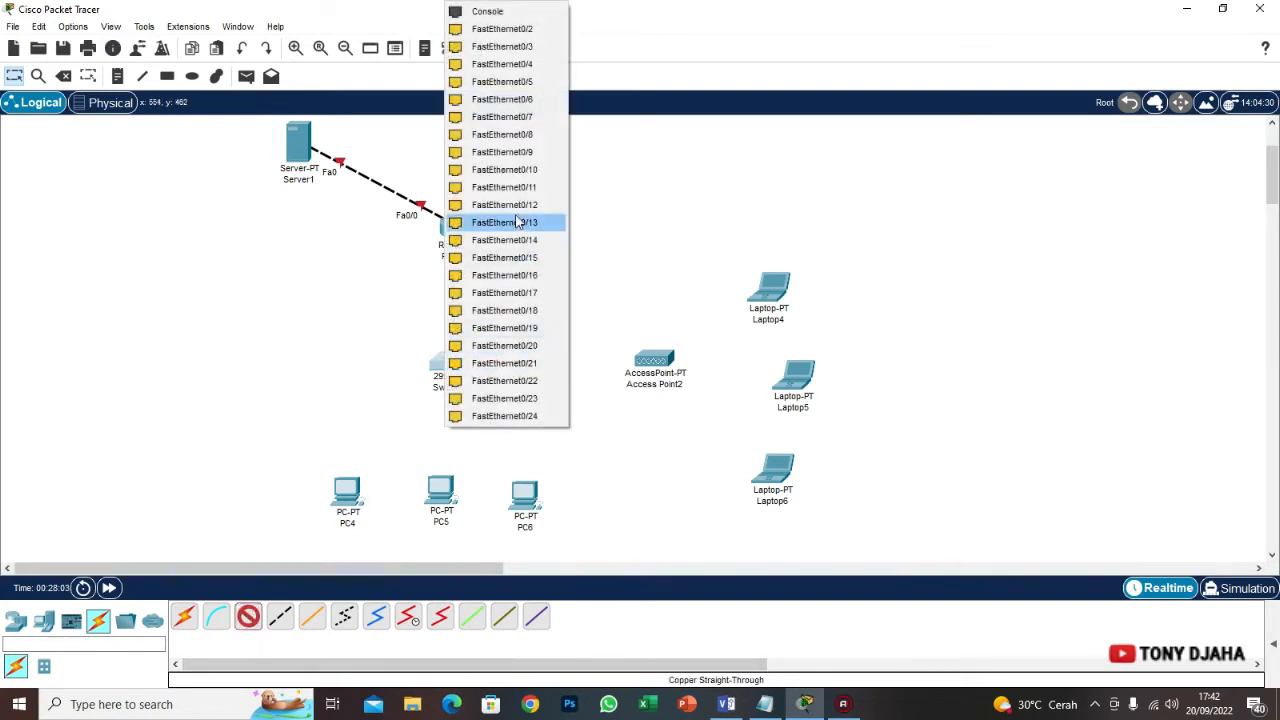
left_click(503, 30)
left_click(344, 492)
left_click(402, 557)
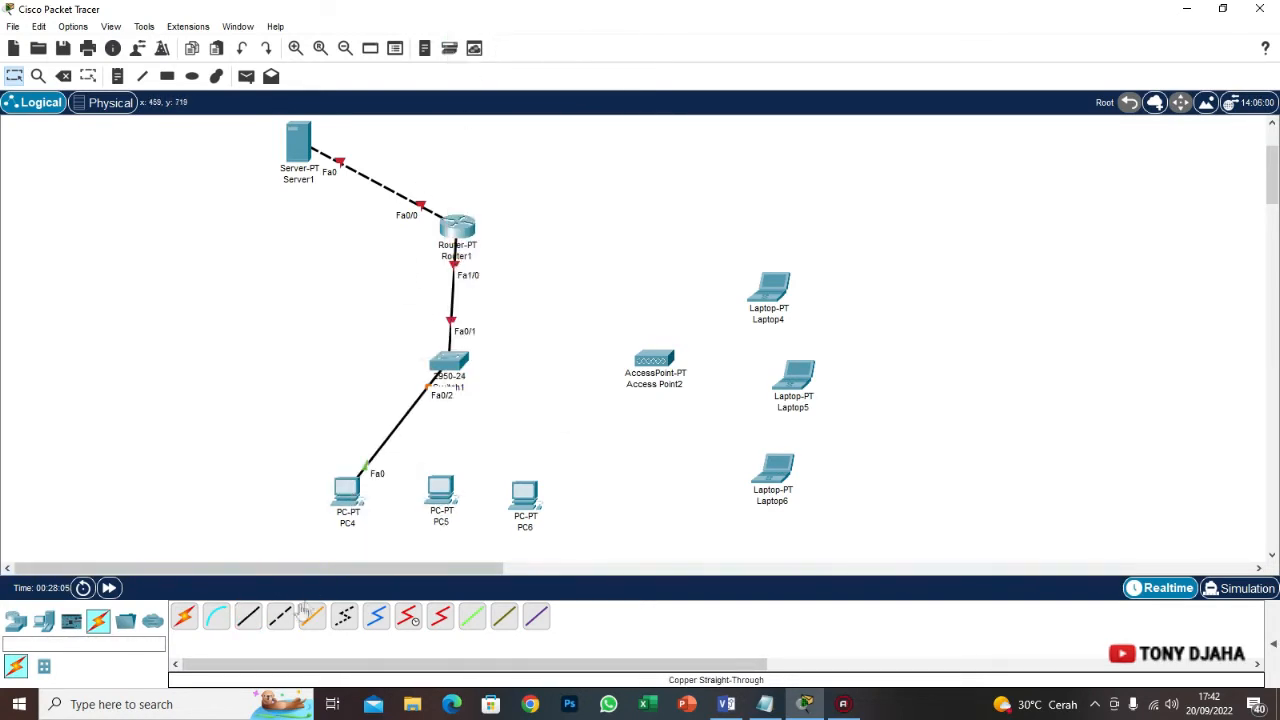
Connect the switch's FastEthernet0/3 port to PC5's FastEthernet0 port with a Copper Straight-Through cable
left_click(250, 618)
left_click(446, 362)
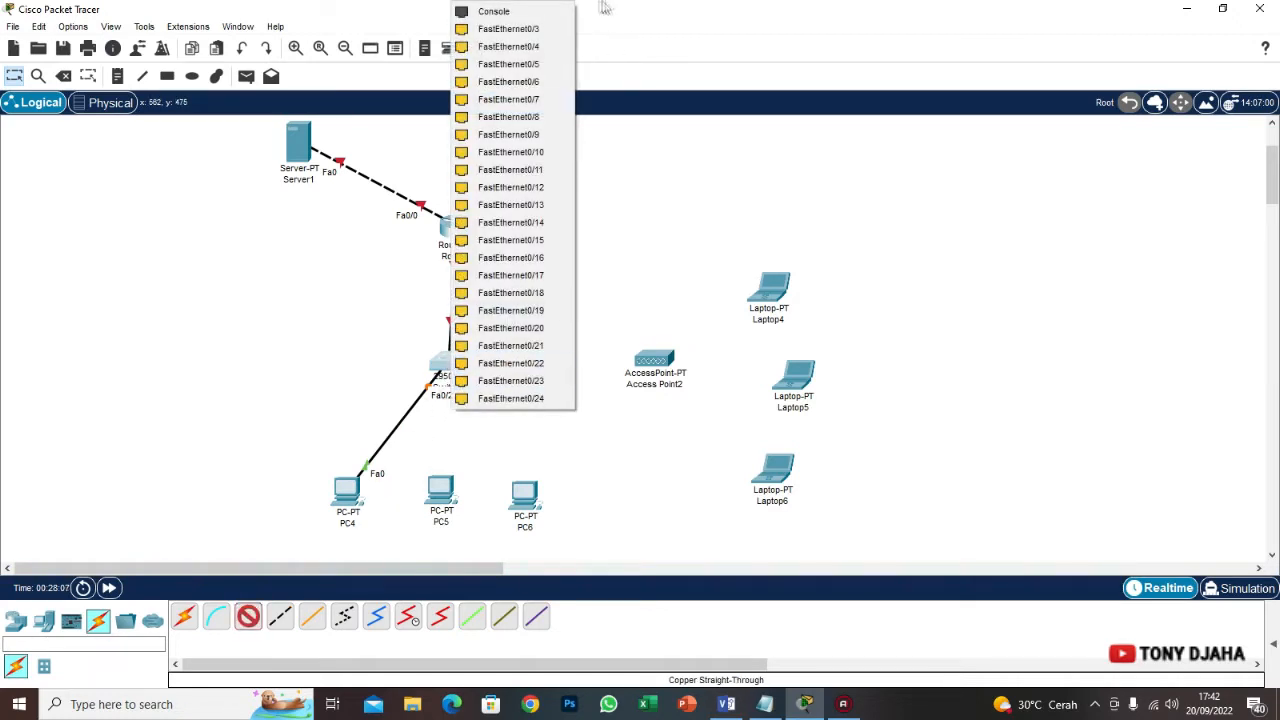
left_click(508, 29)
left_click(441, 490)
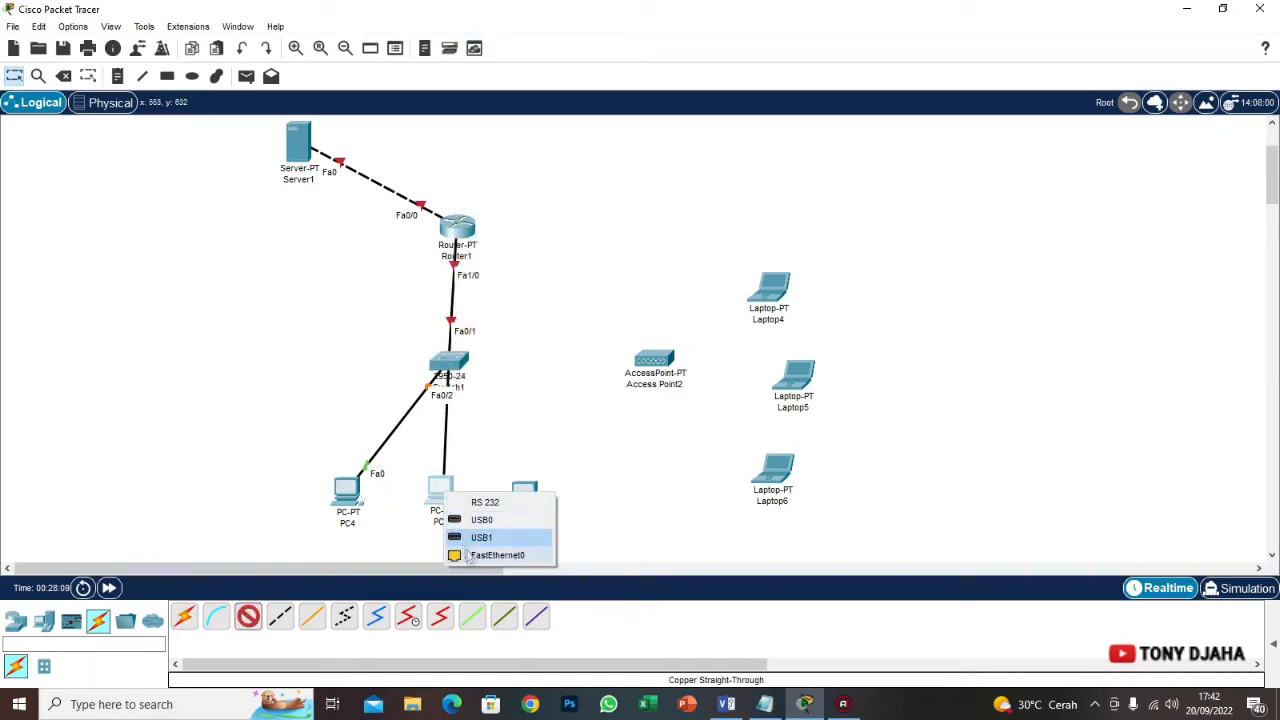
left_click(490, 553)
Connect the switch's FastEthernet0/4 port to PC6's FastEthernet0 port with a Copper Straight-Through cable
left_click(249, 620)
left_click(460, 366)
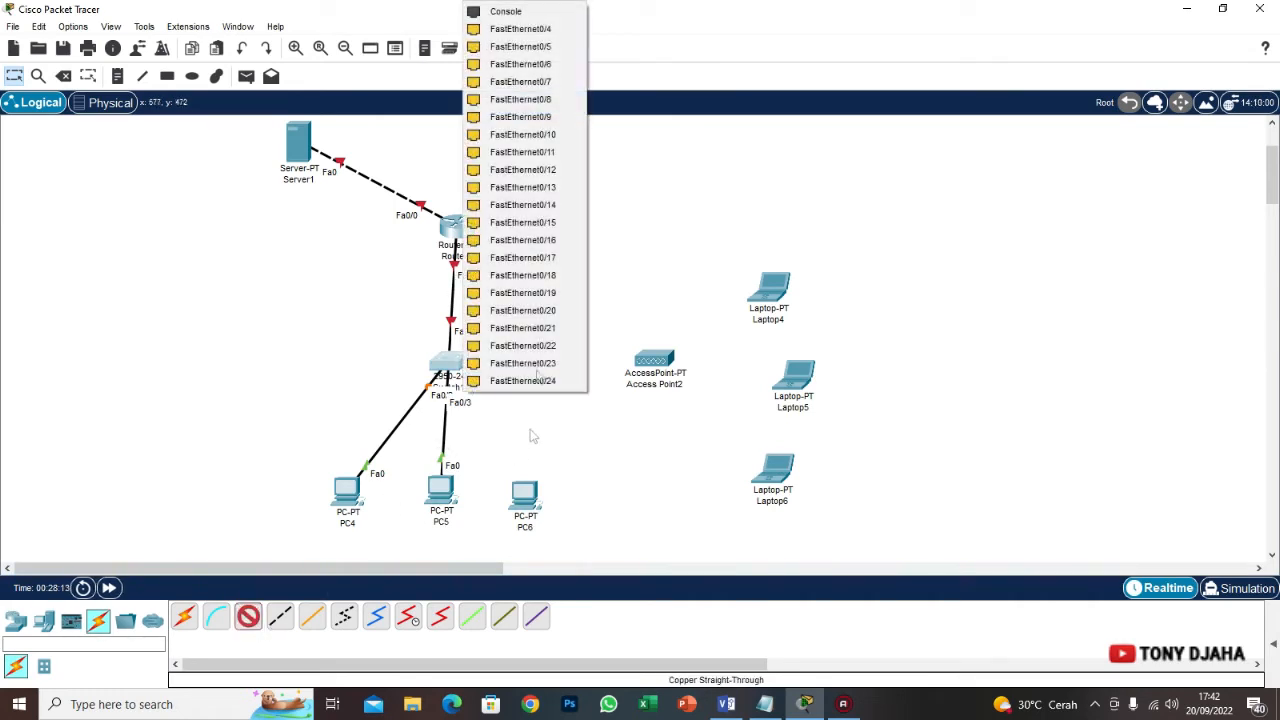
left_click(518, 46)
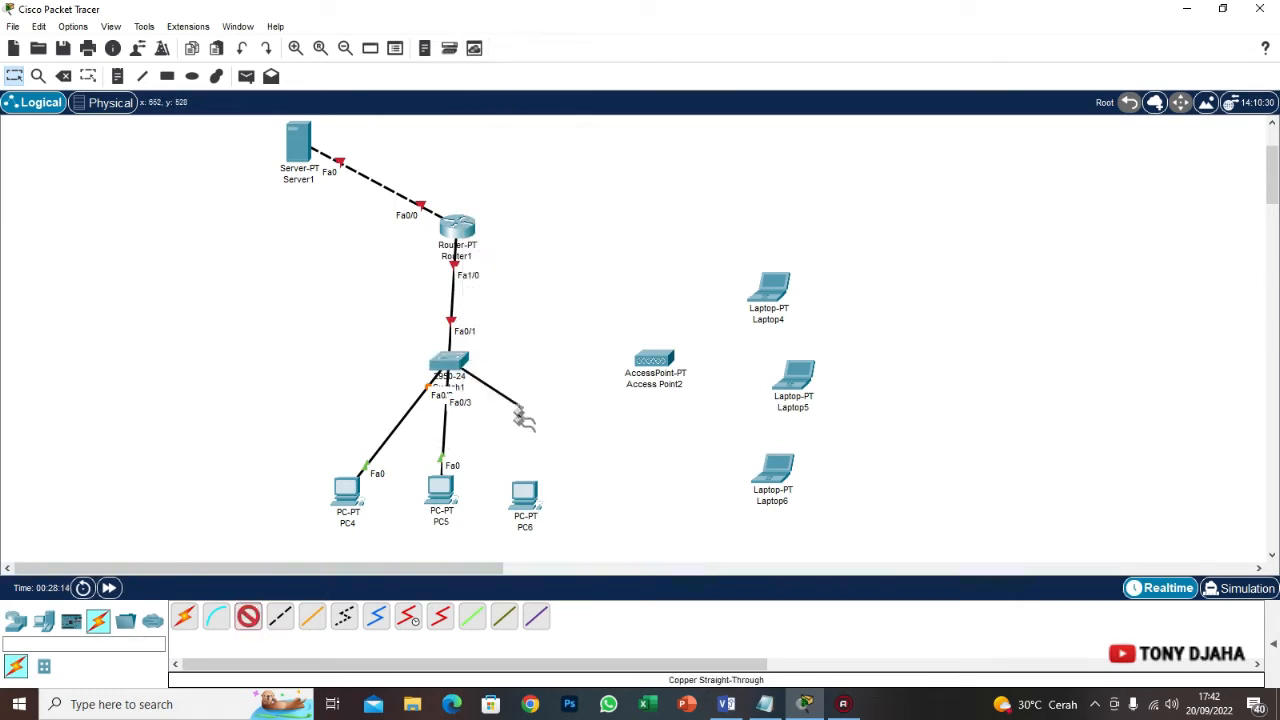
left_click(530, 495)
left_click(575, 558)
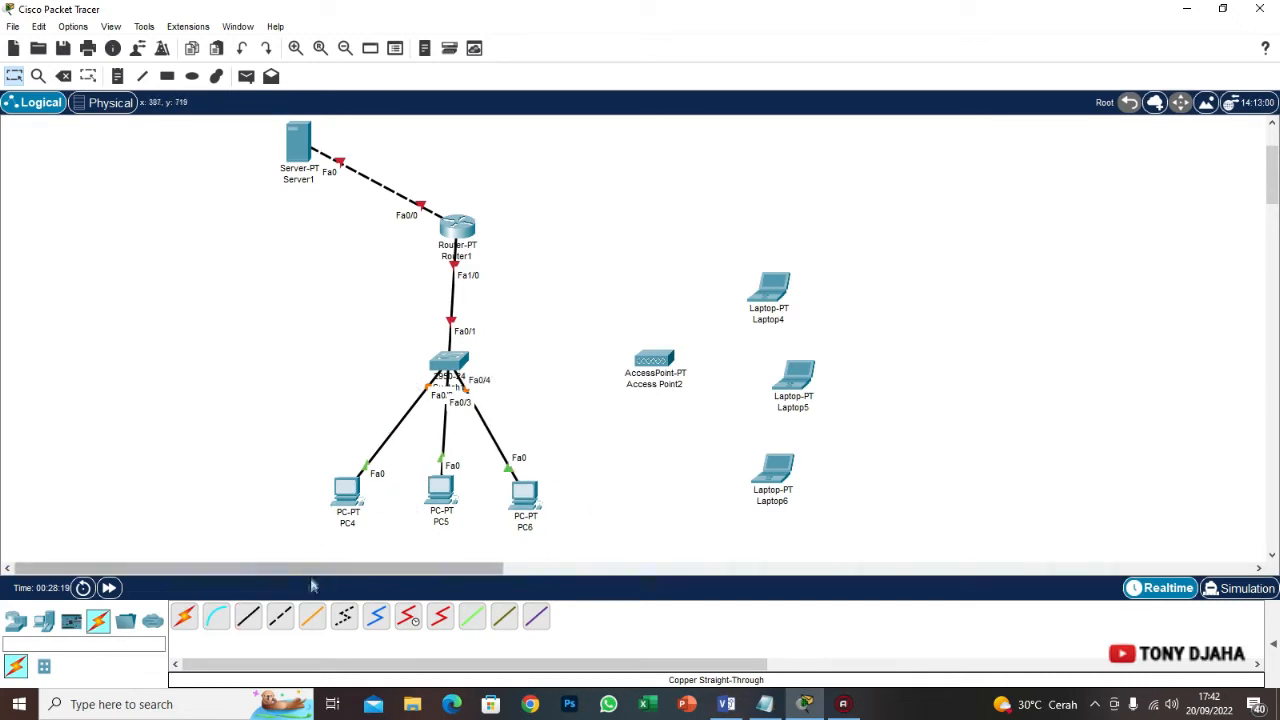
Connect the switch's FastEthernet0/24 port to the access point's Port 0 with a Copper Straight-Through cable
left_click(247, 618)
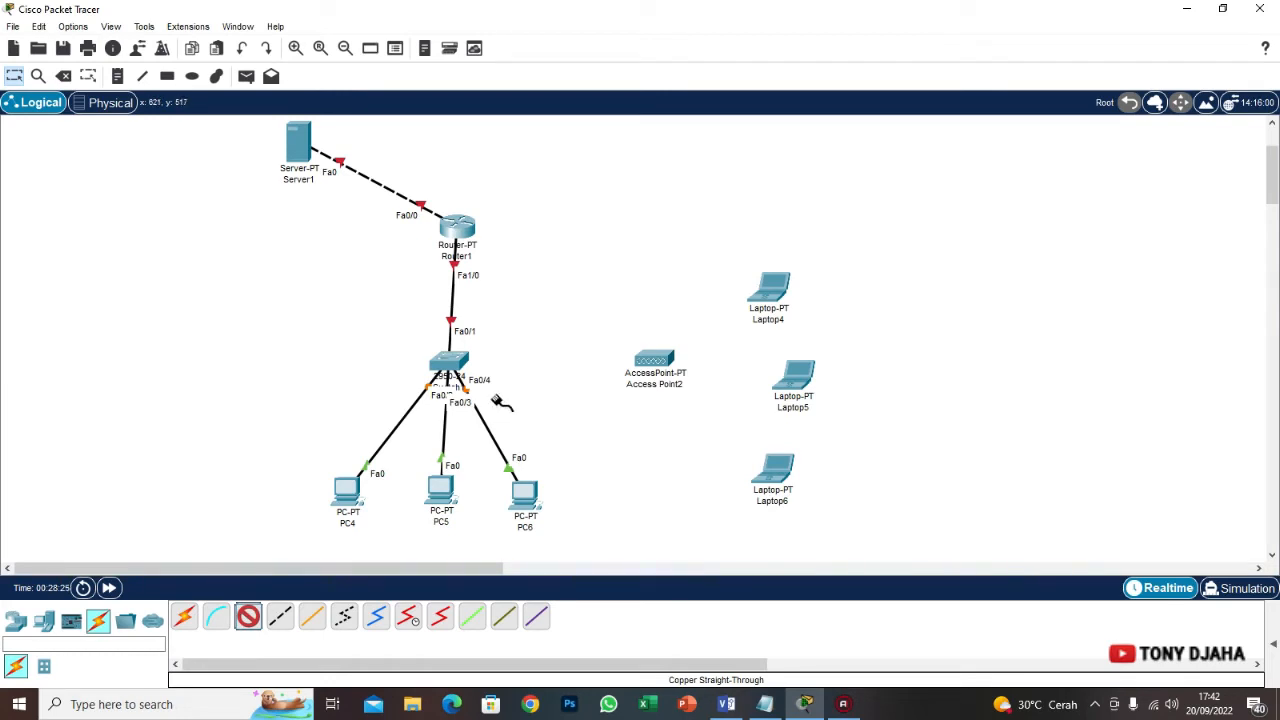
left_click(455, 364)
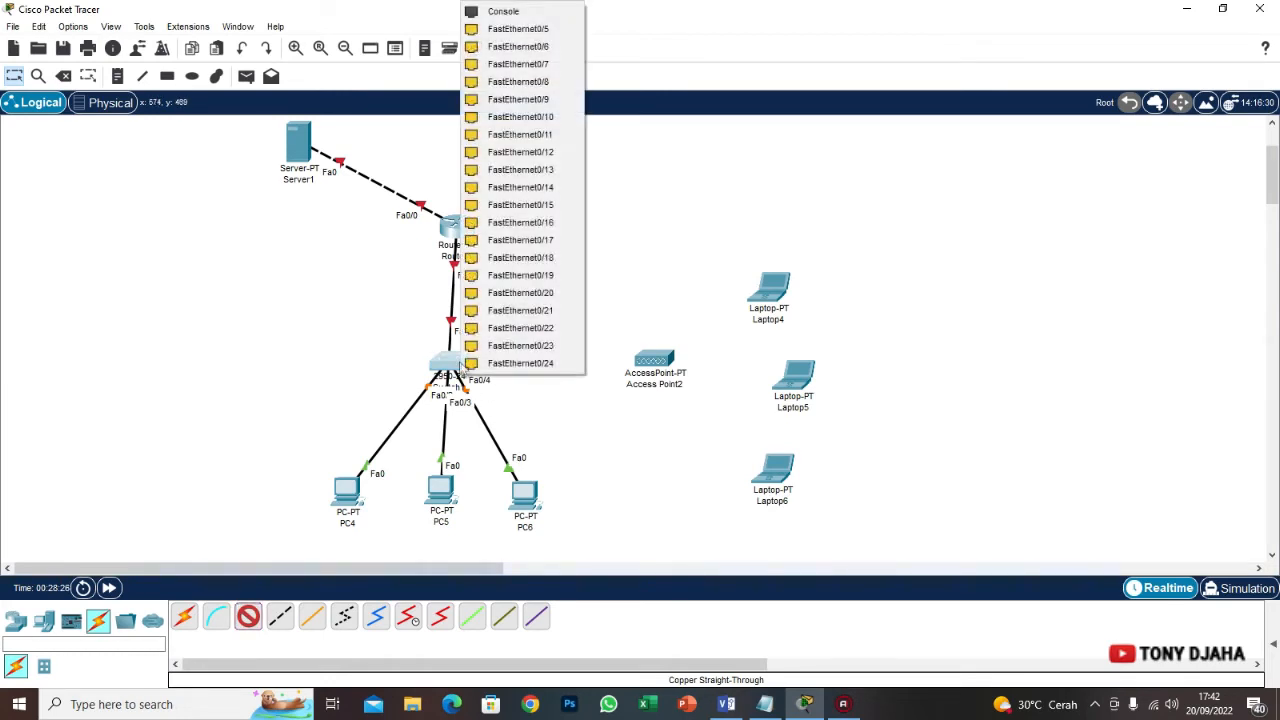
left_click(516, 365)
left_click(650, 363)
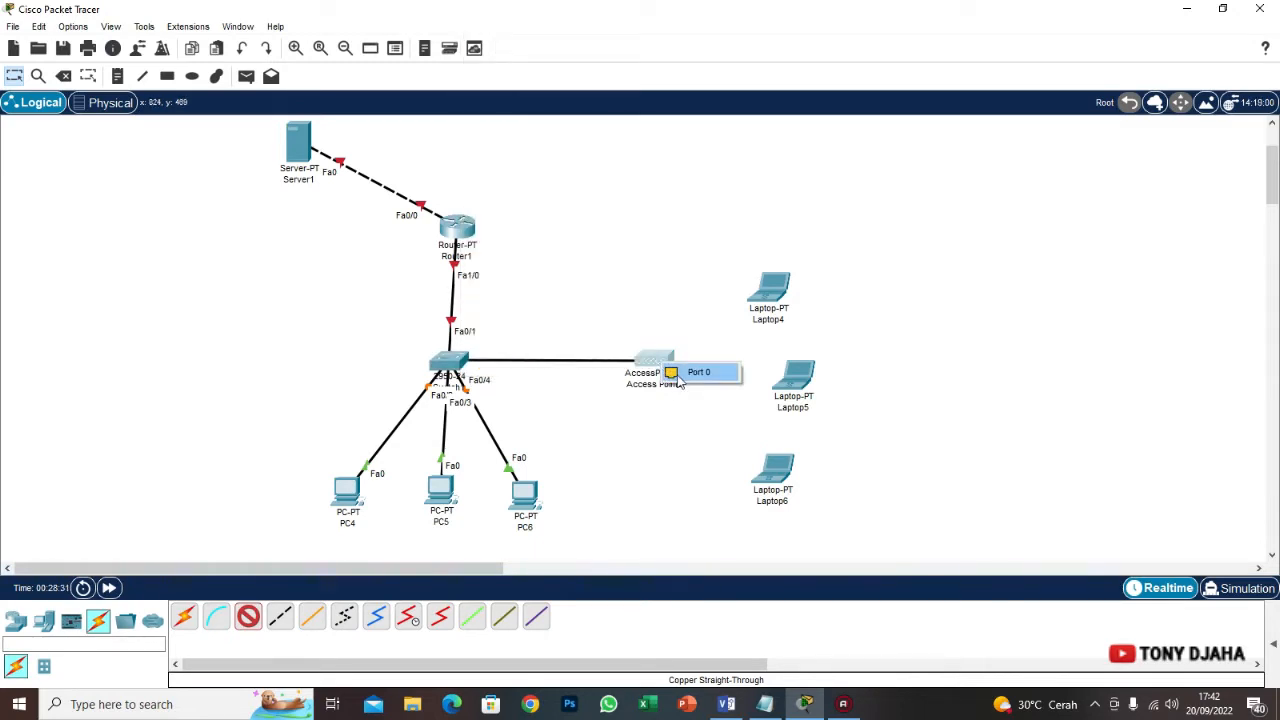
left_click(692, 369)
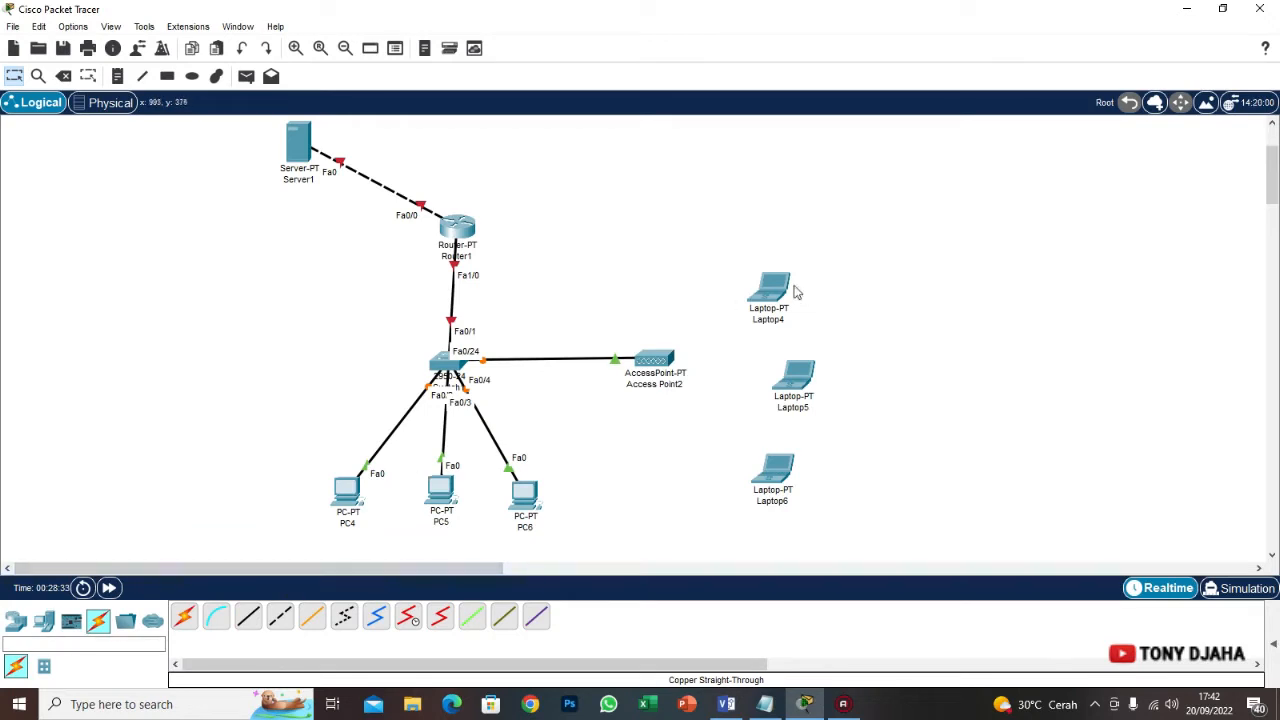
Shift the three laptops slightly up and closer to the access point, centring their arc on it
left_click_drag(715, 236, 829, 529)
left_click_drag(803, 486, 787, 453)
left_click(946, 351)
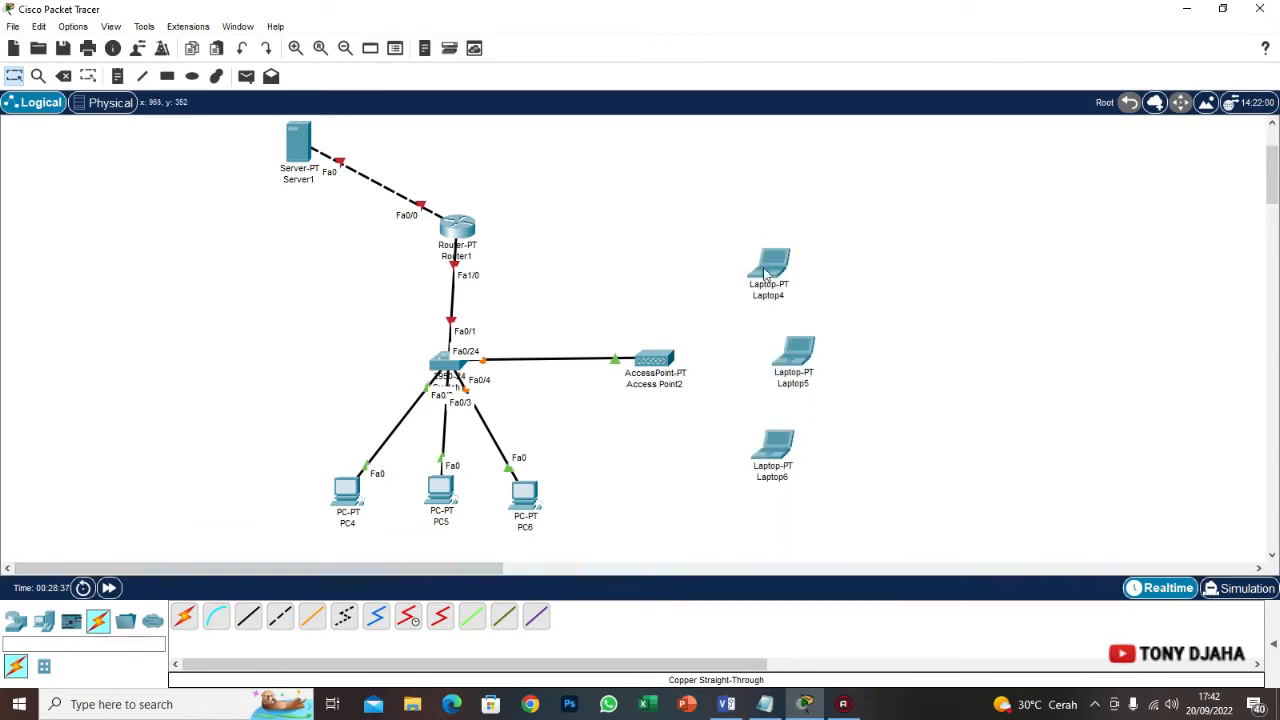
left_click_drag(767, 272, 745, 268)
left_click_drag(794, 354, 773, 352)
left_click_drag(767, 453, 713, 437)
Space the three PCs evenly below the switch and align the server level with the router, which sits above the switch
left_click_drag(292, 150, 244, 194)
left_click_drag(532, 507, 554, 502)
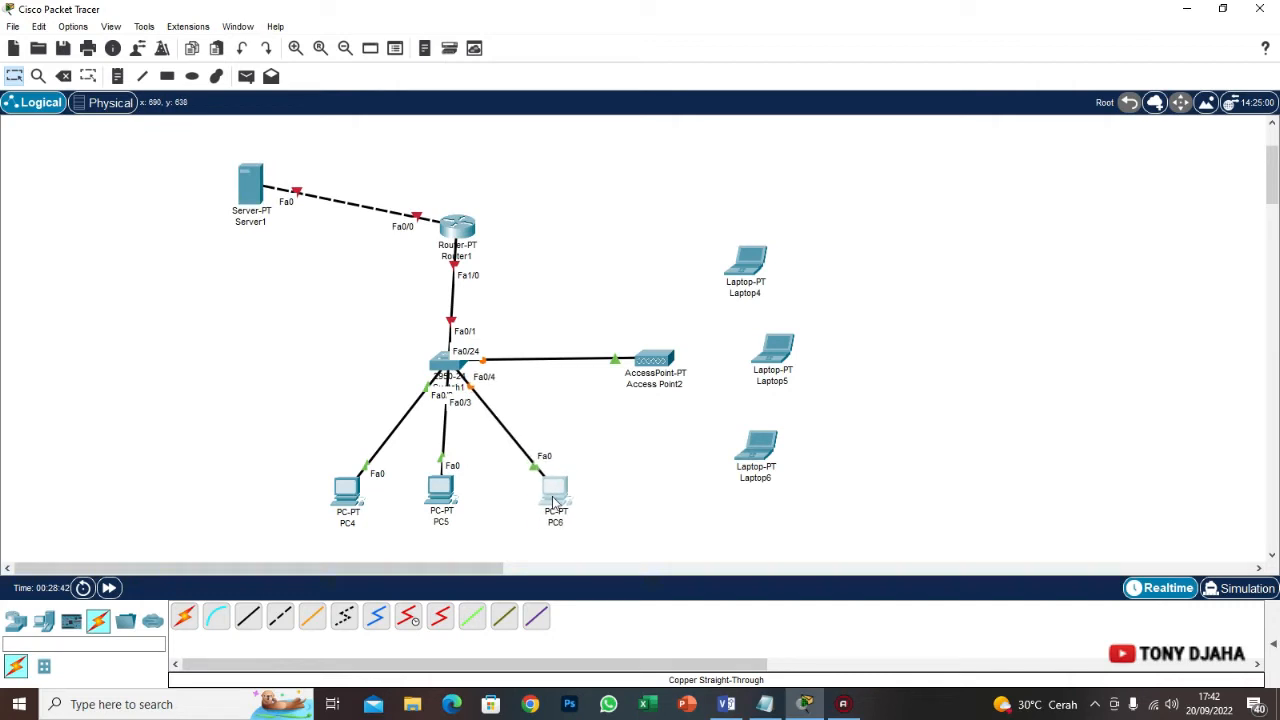
left_click_drag(438, 496, 452, 500)
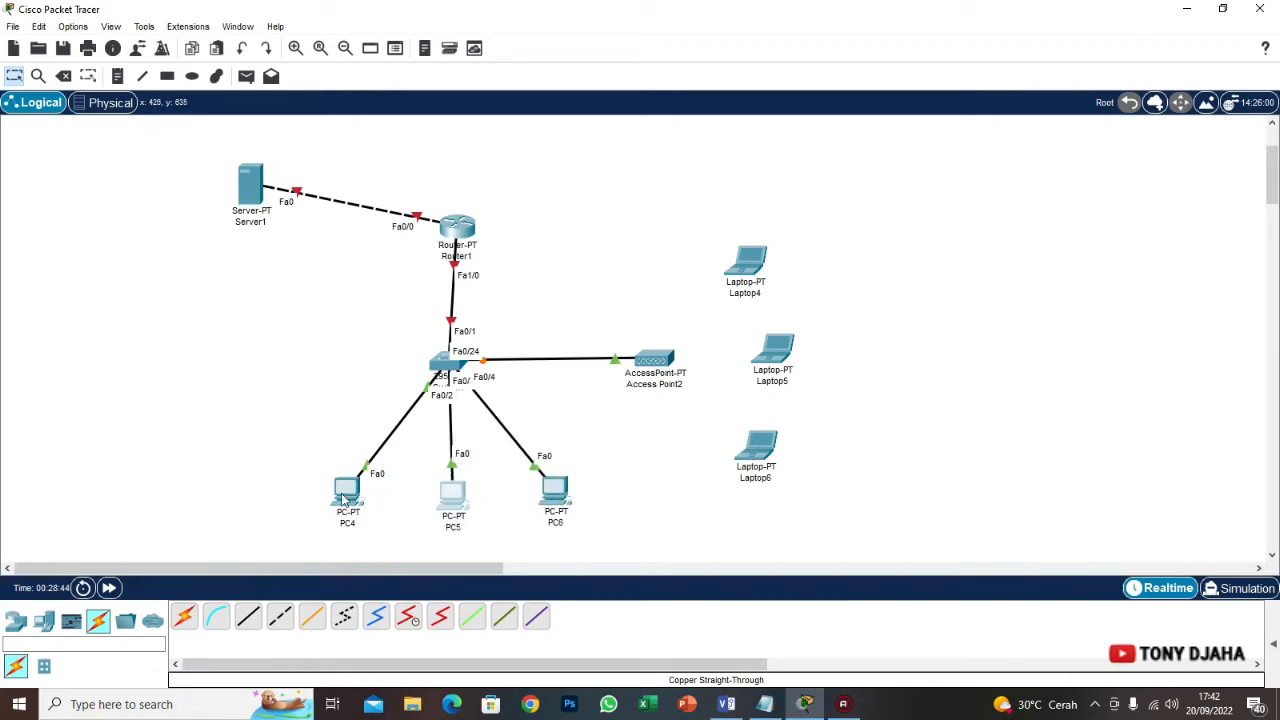
left_click_drag(343, 500, 340, 501)
left_click_drag(464, 230, 451, 231)
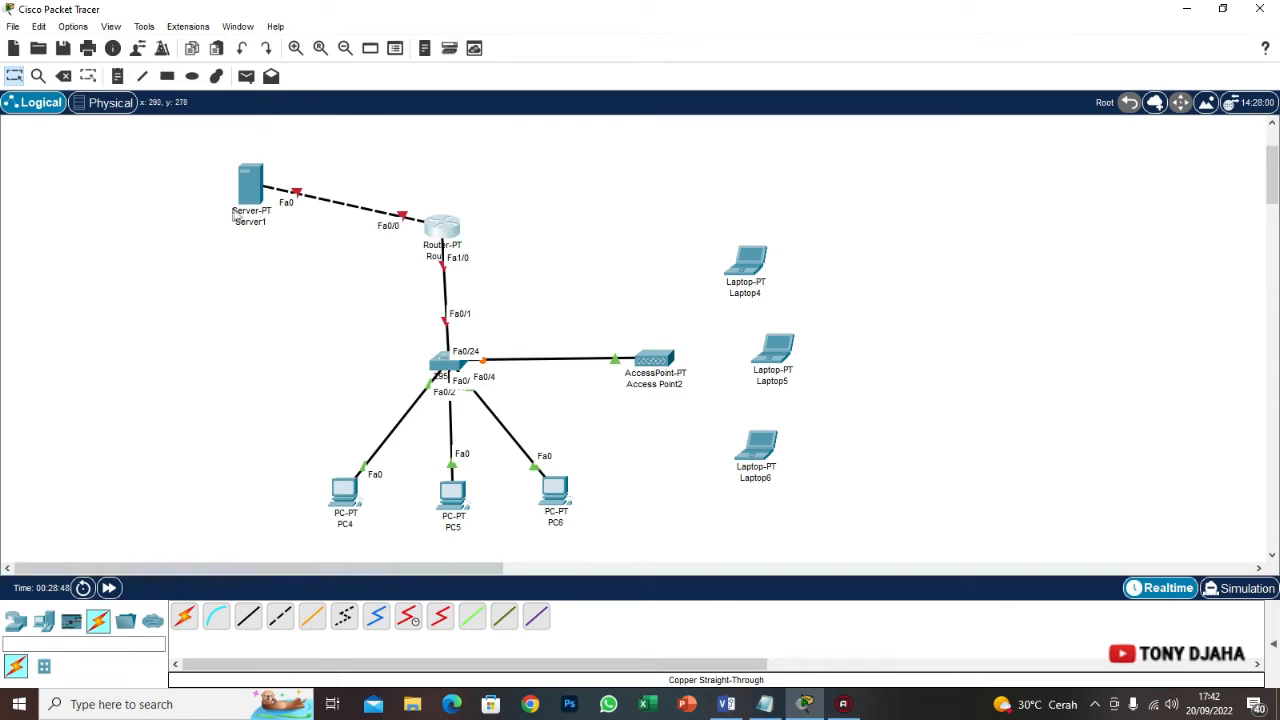
left_click_drag(258, 196, 236, 233)
Add the note 192.168.100.0/30 above the link between the server and the router
left_click(117, 76)
left_click(294, 168)
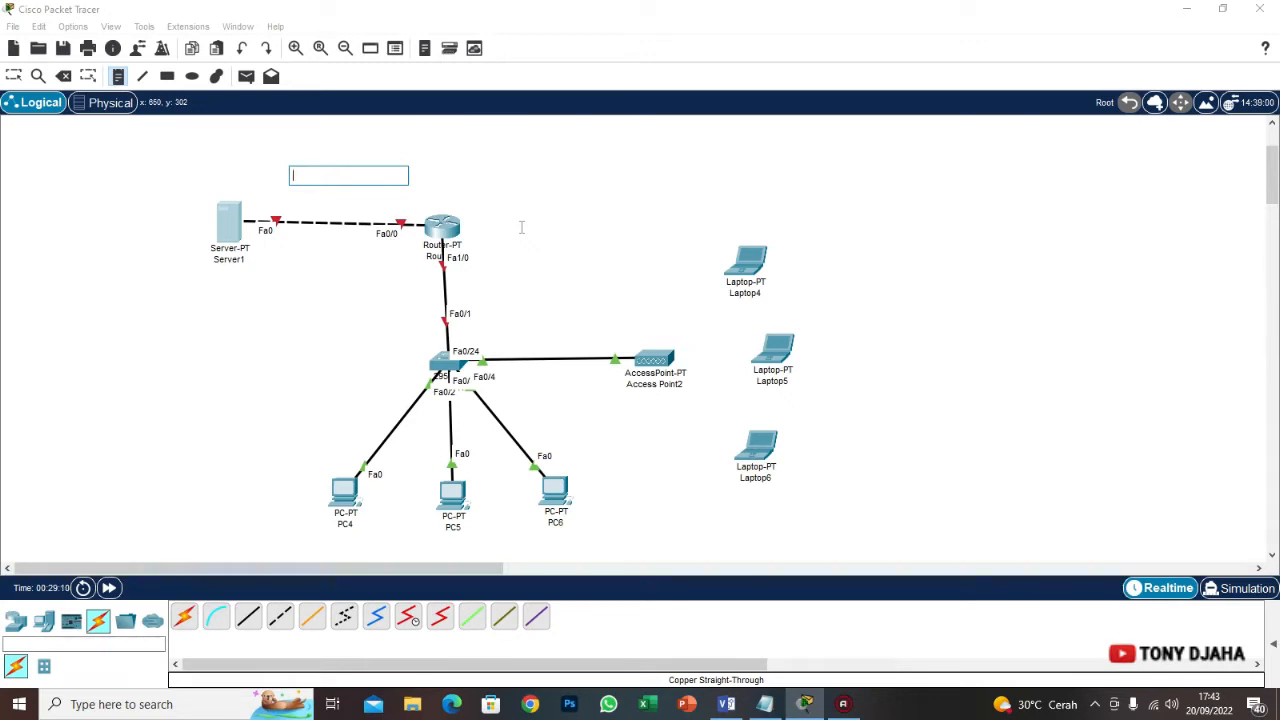
type("192.168.100.0/30")
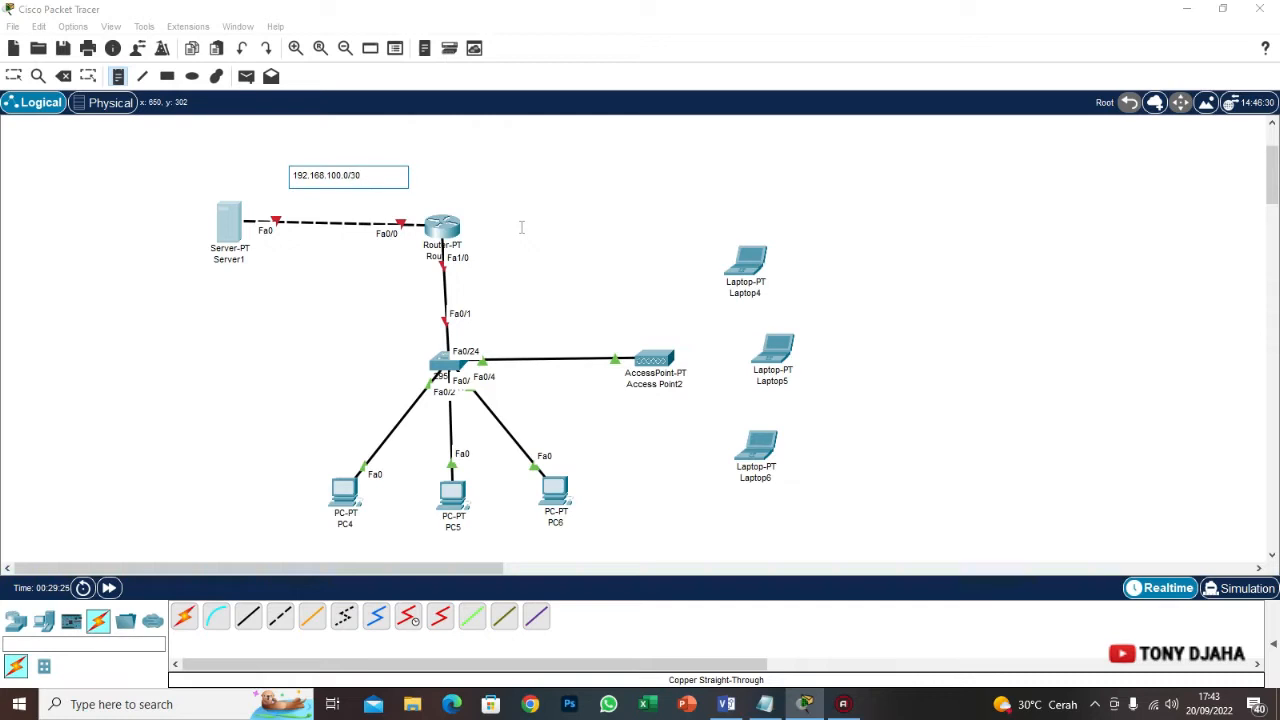
key("Escape")
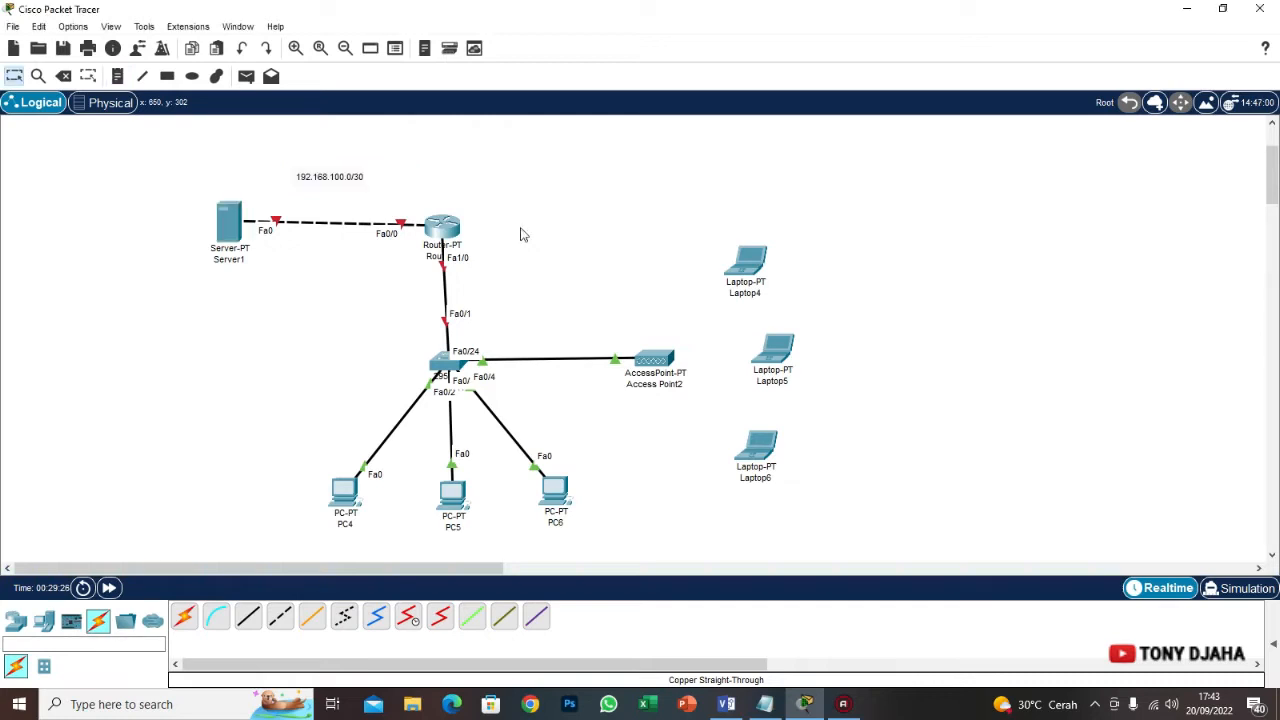
left_click_drag(352, 178, 370, 203)
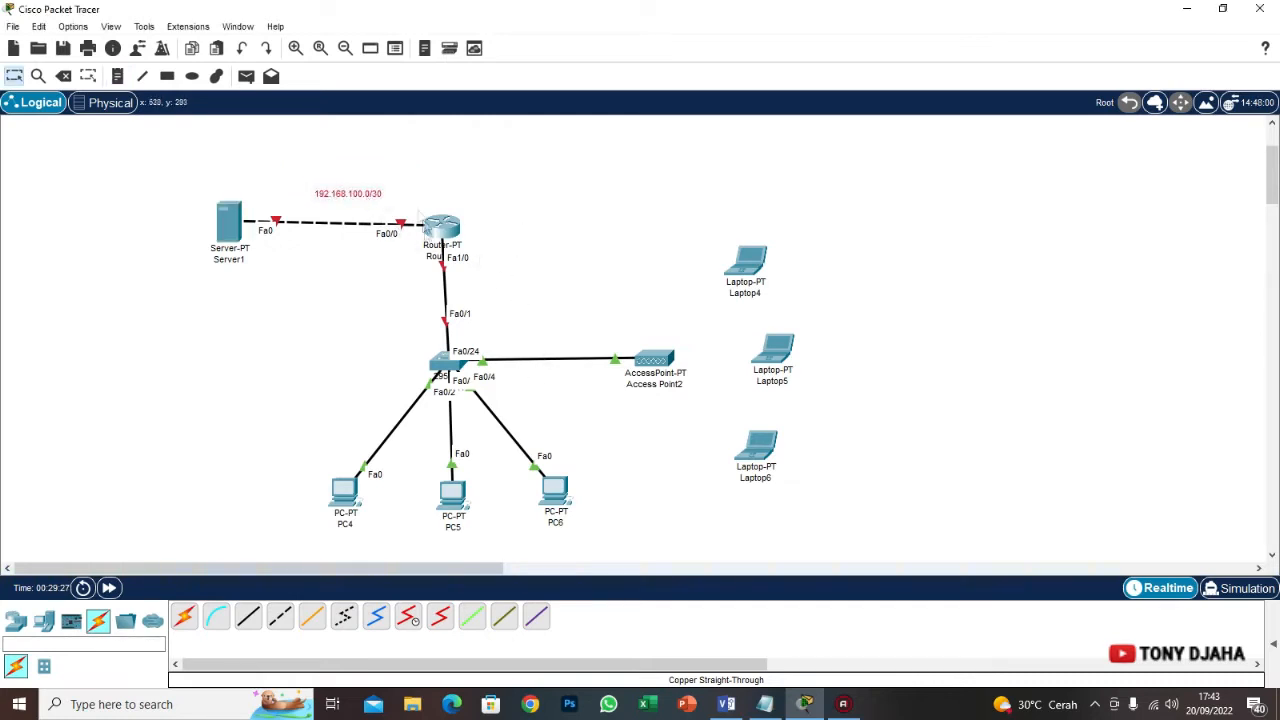
Add the note 192.168.10.0/24 beside the router-switch link and centre the 192.168.100.0/30 note over the server-router link
left_click(117, 76)
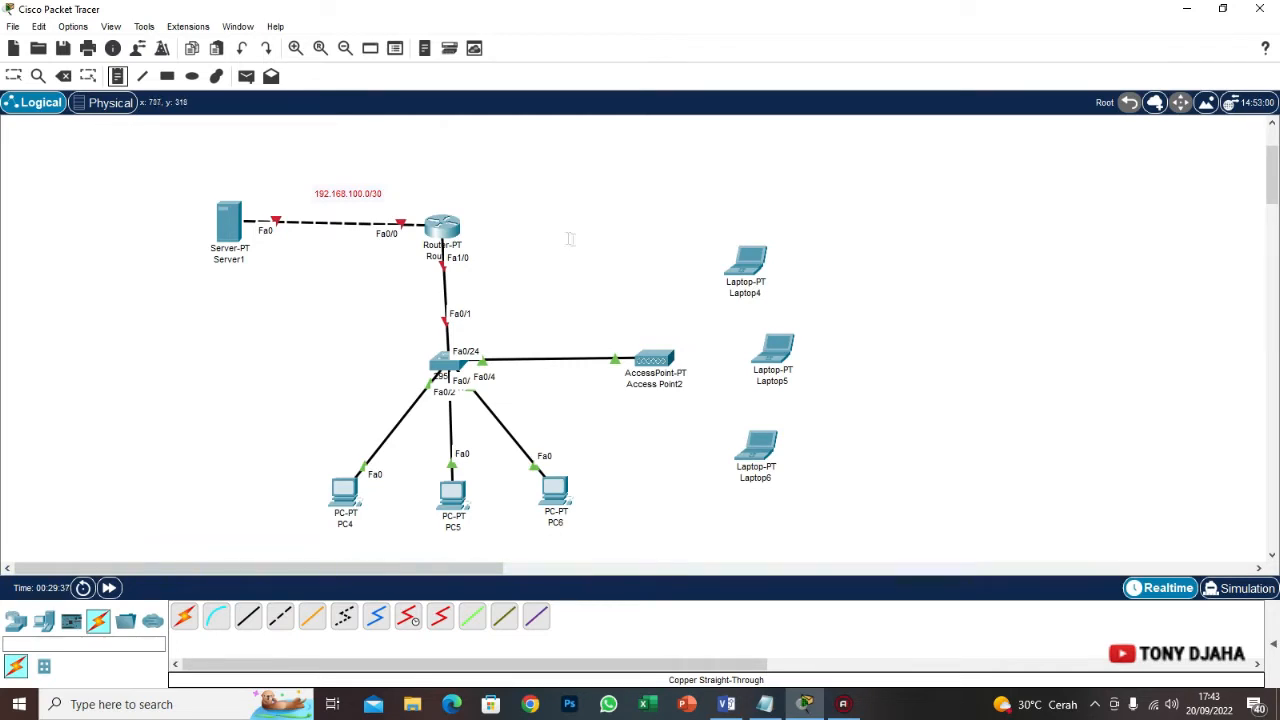
left_click(473, 294)
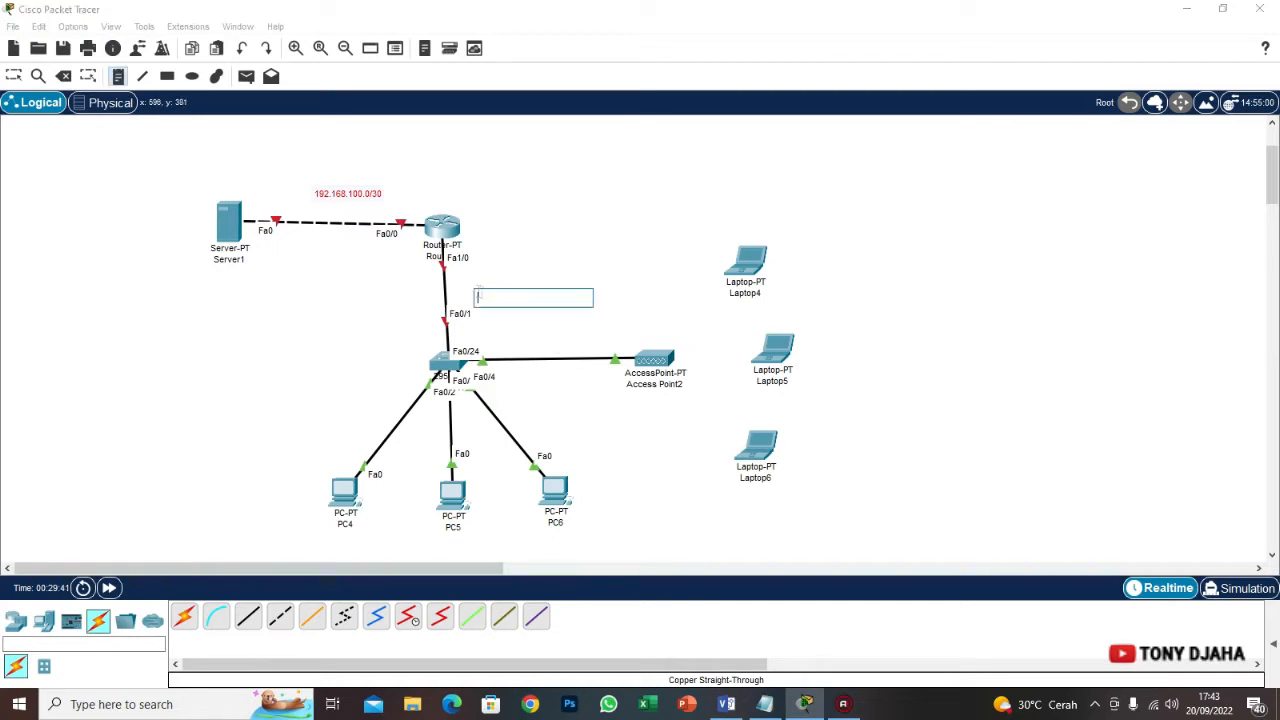
type("192.168.10.0/24")
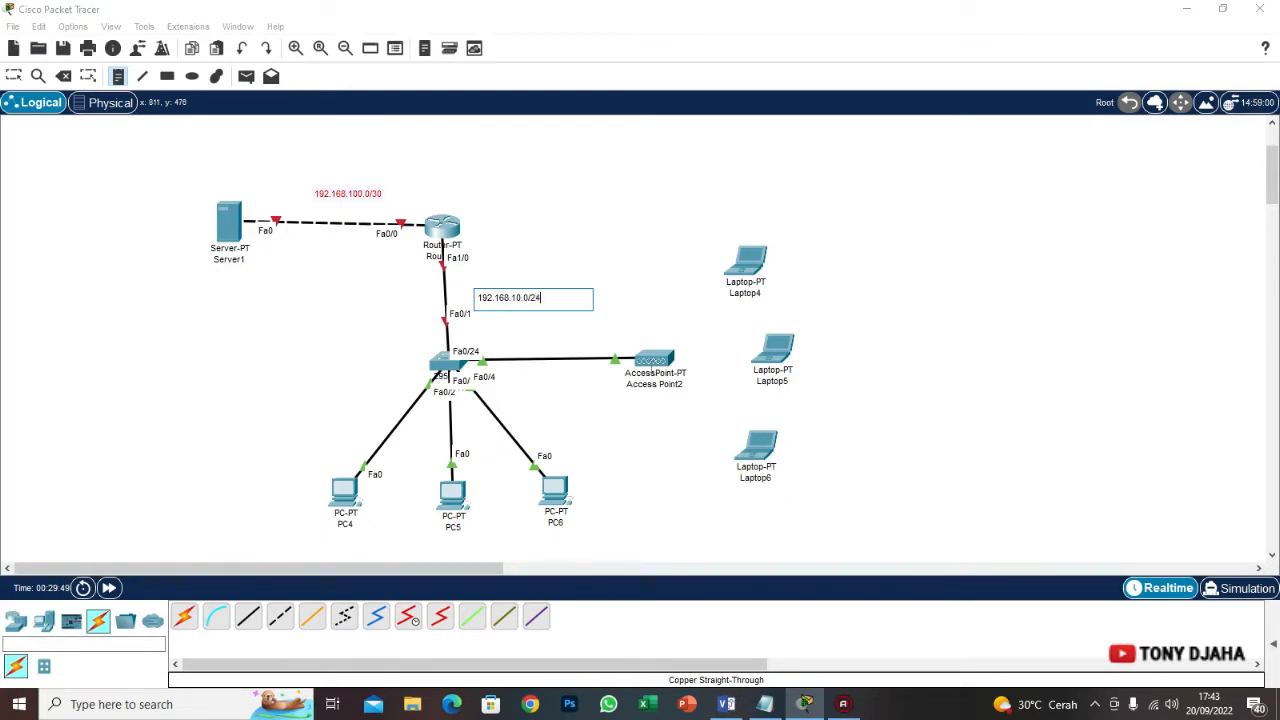
key("Escape")
left_click_drag(512, 298, 527, 292)
left_click_drag(360, 200, 341, 209)
Add the address note 192.168.100.2 just above the server
left_click(117, 76)
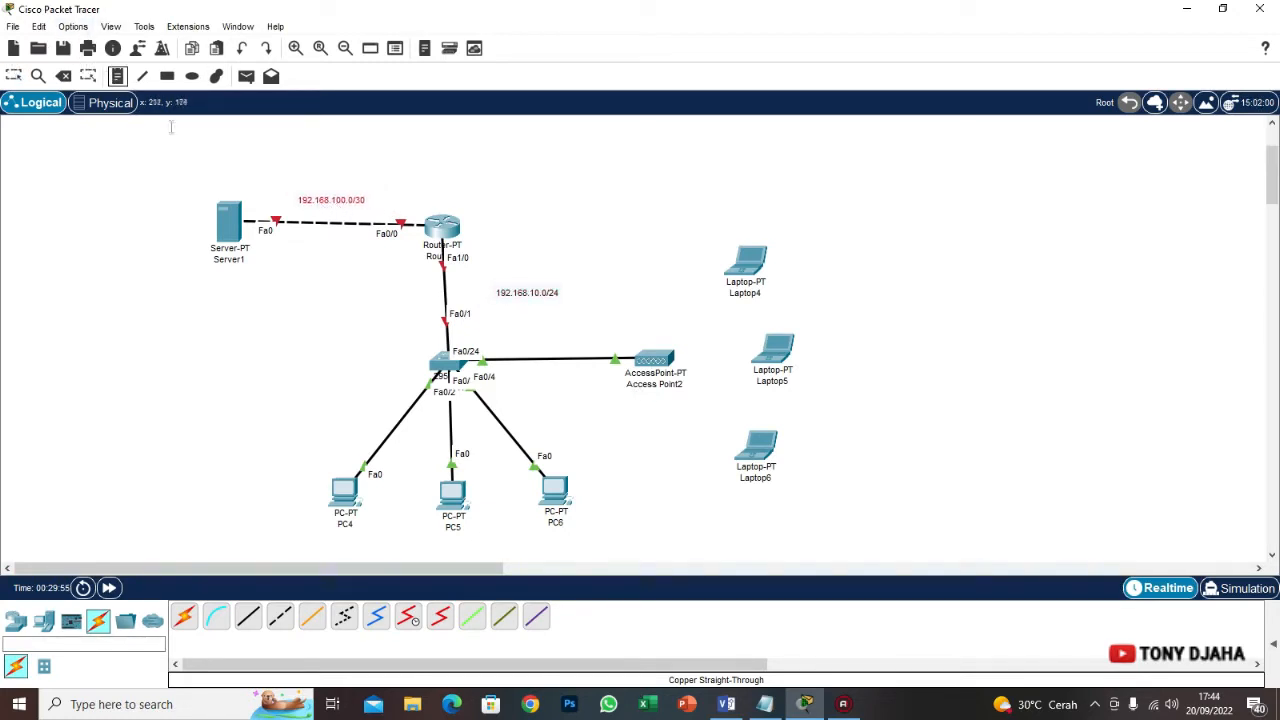
left_click(186, 176)
type("192.168.100.2")
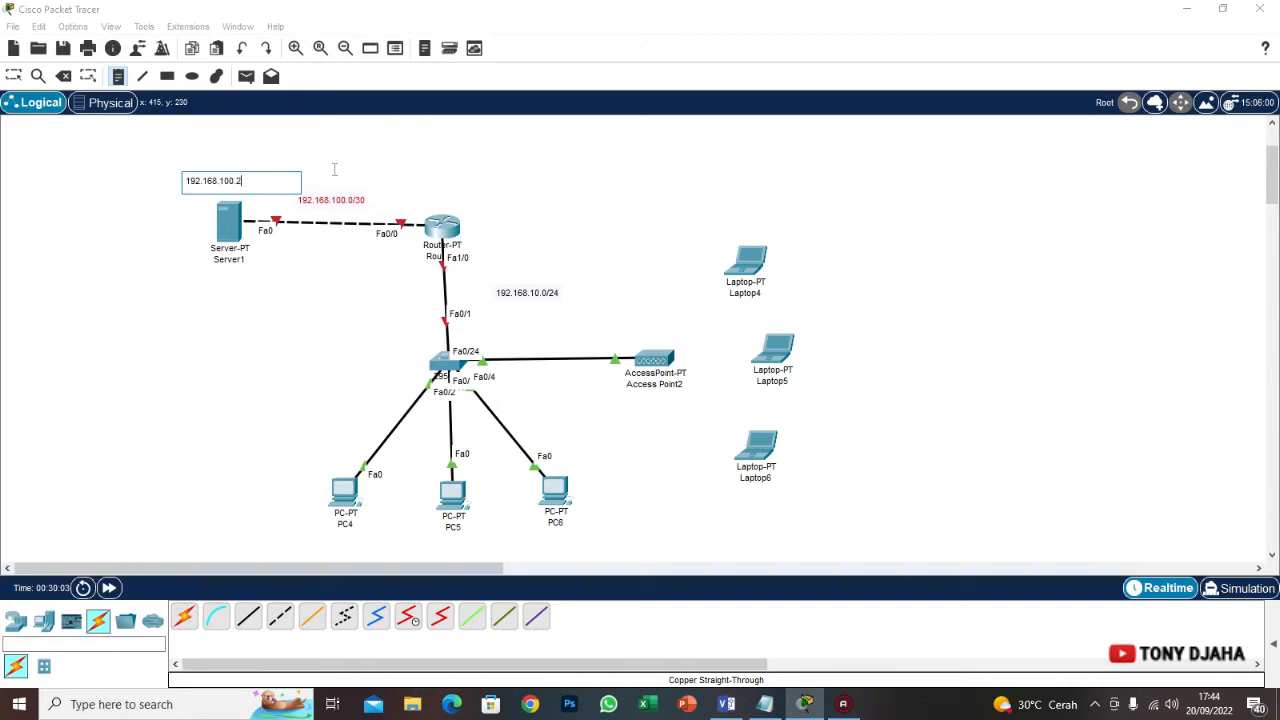
key("Escape")
mouse_move(223, 185)
left_mouse_down()
mouse_move(248, 187)
mouse_move(247, 306)
mouse_move(226, 184)
mouse_move(235, 190)
left_mouse_up()
Add the address note 192.168.100.1 above the router's server-side interface
left_click(118, 76)
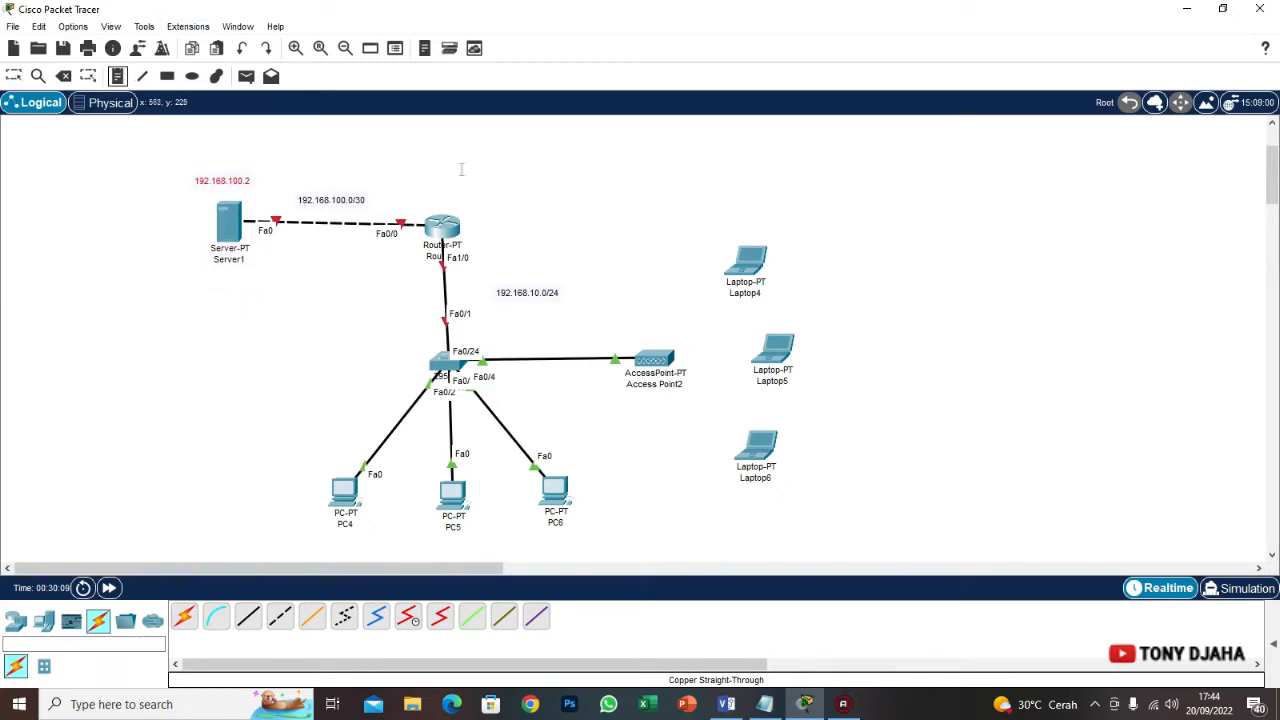
left_click(406, 182)
type("192.168.")
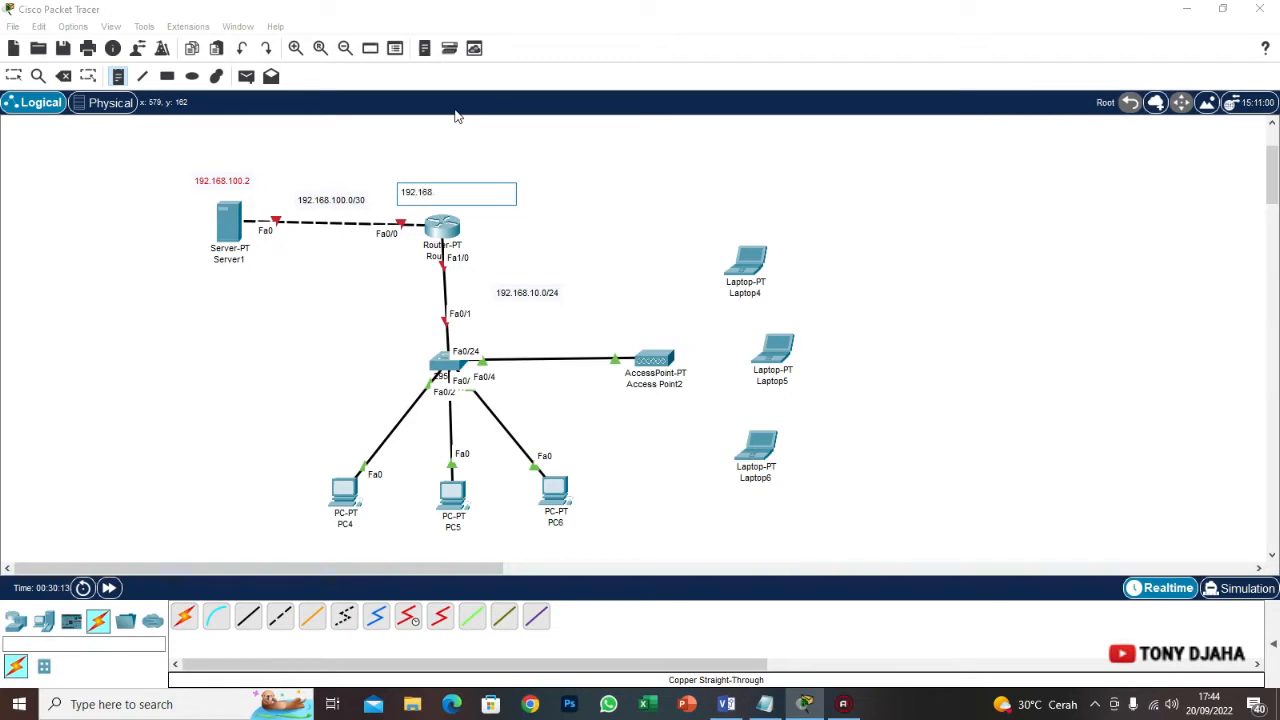
type("100.1")
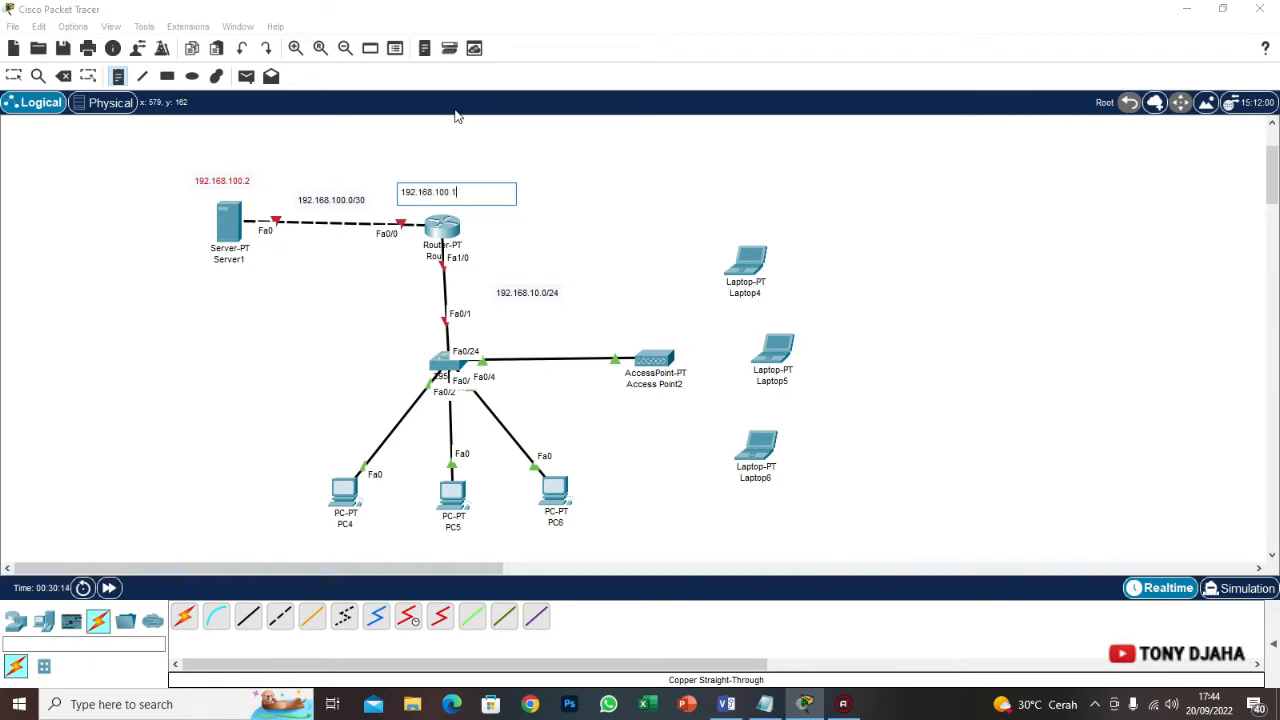
key("Escape")
left_click_drag(437, 204, 428, 191)
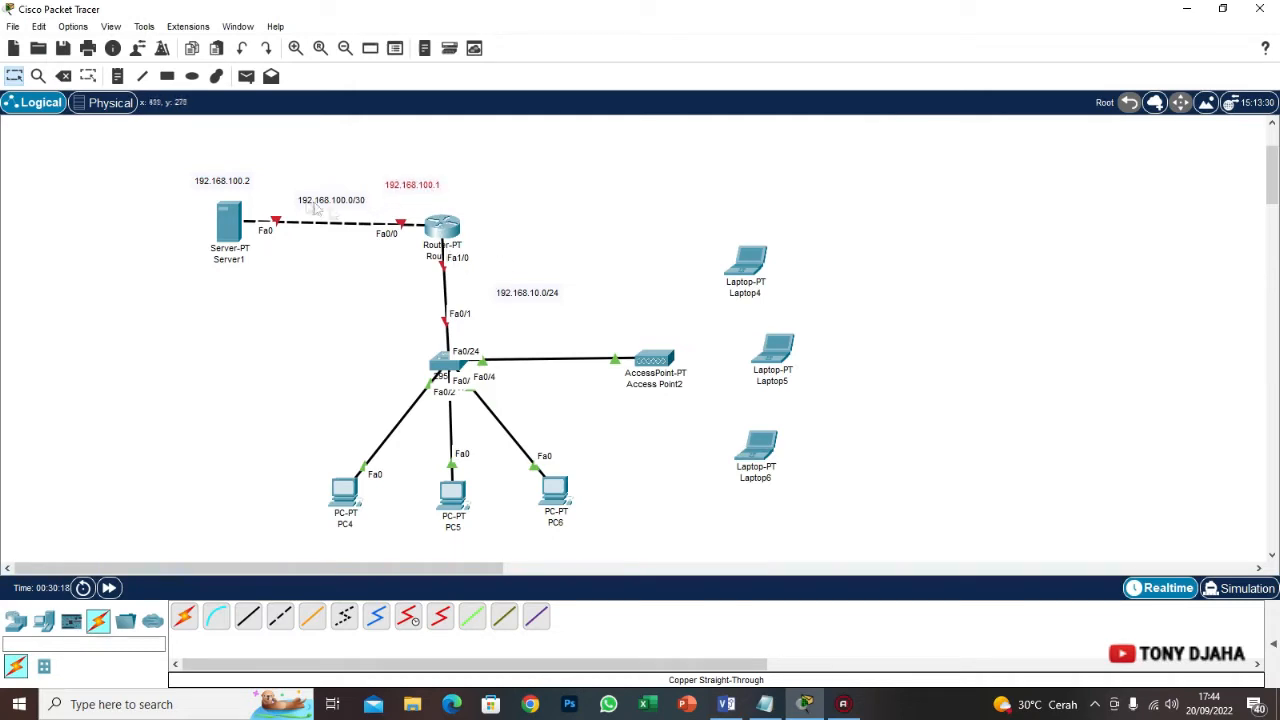
Add the address note 192.168.10.1 beside the router's Fa1/0 interface
left_click(117, 76)
left_click(480, 251)
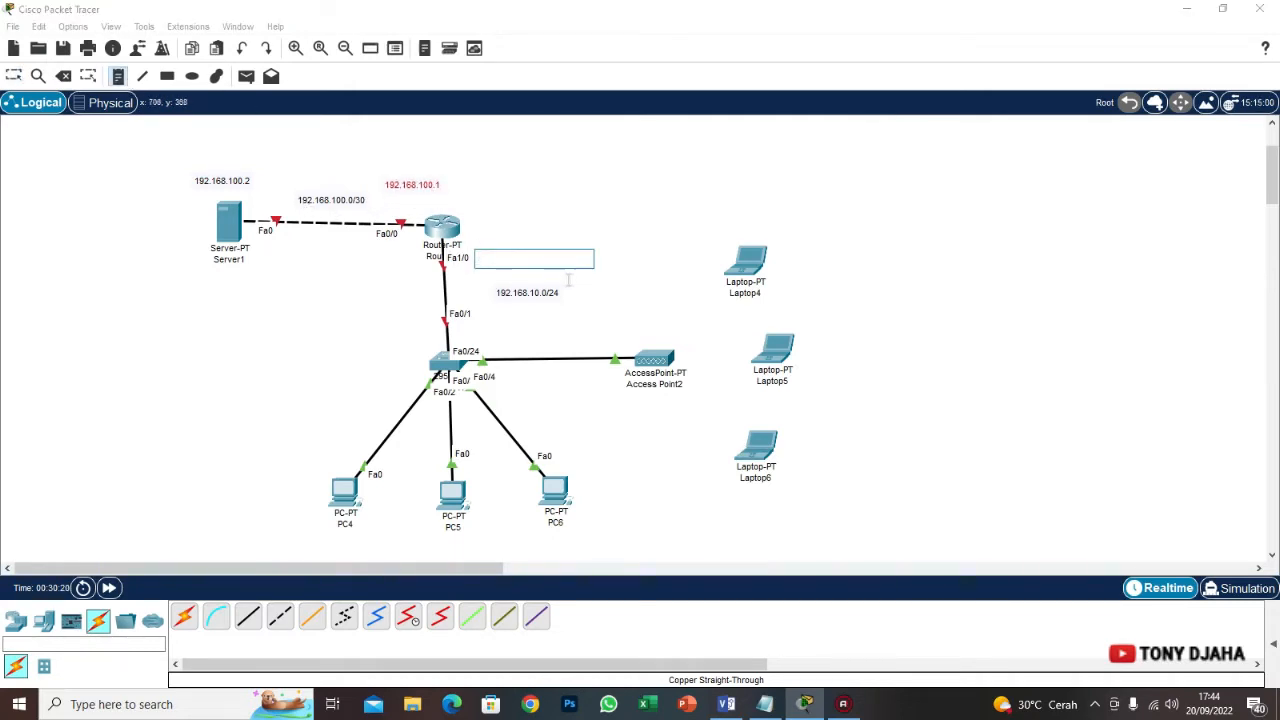
type("192.168.10.1")
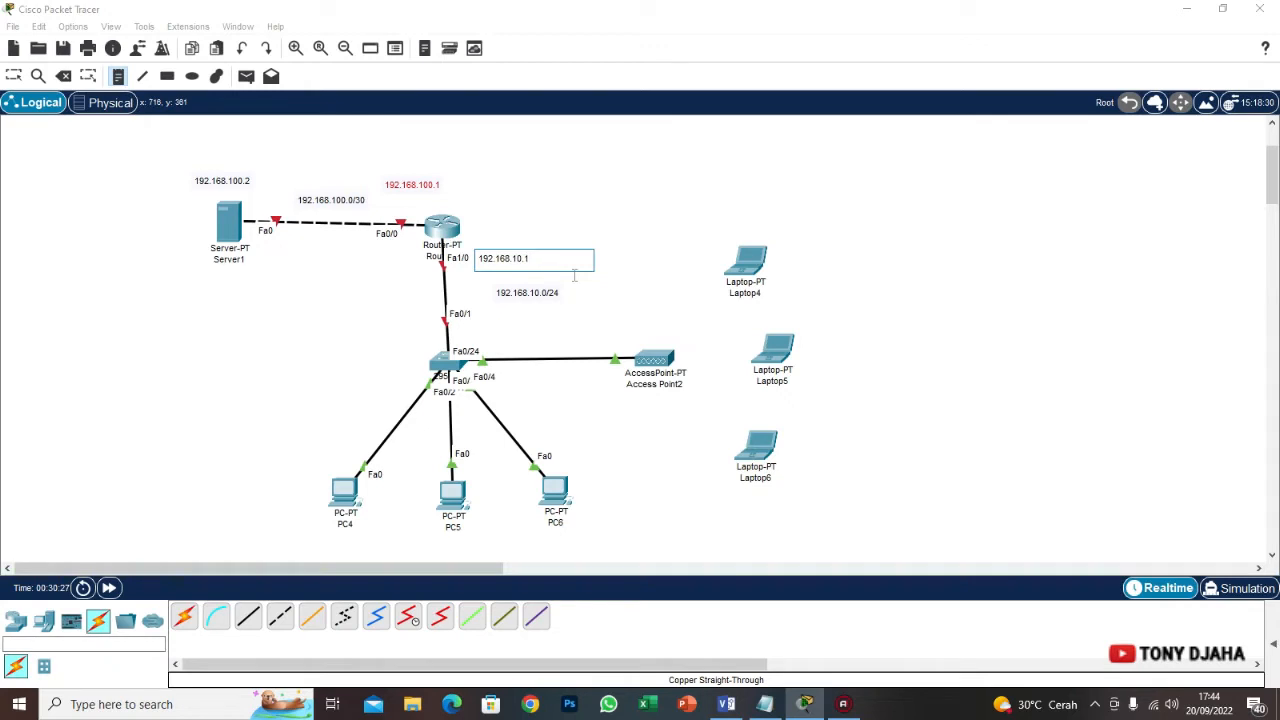
left_click(575, 275)
key("Escape")
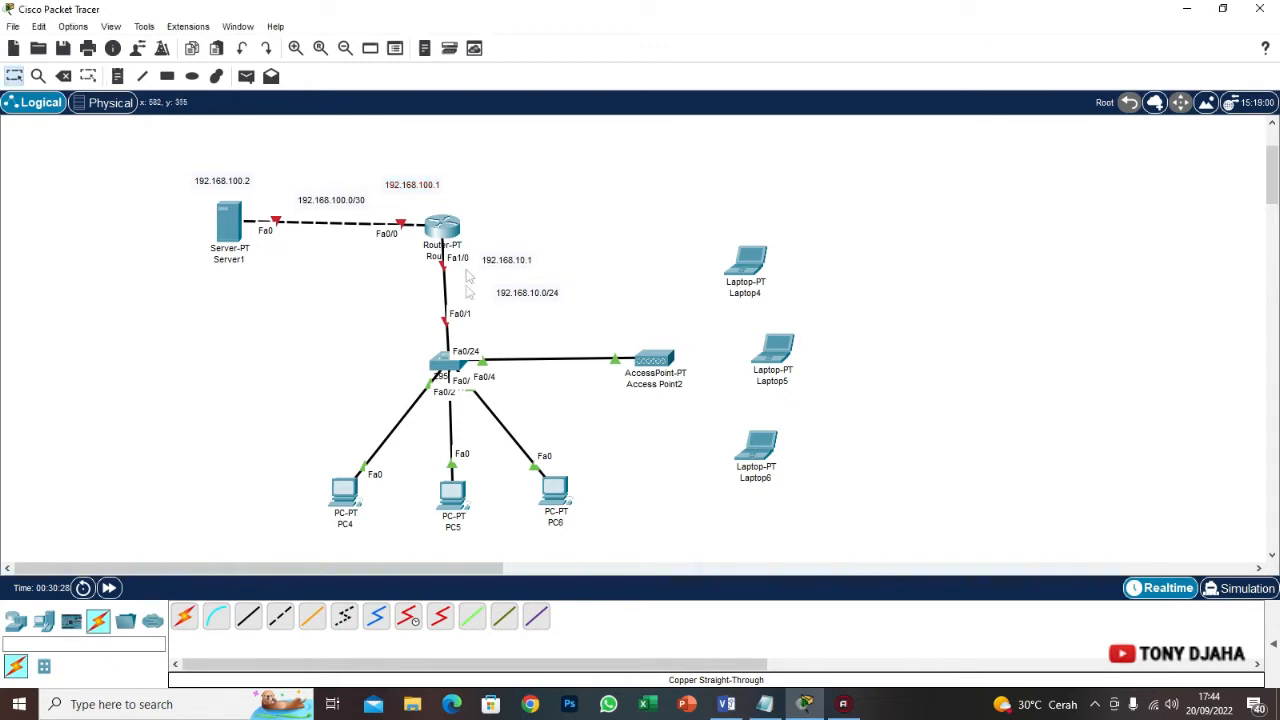
Add the address note 192.168.10.2 below PC4
left_click(117, 76)
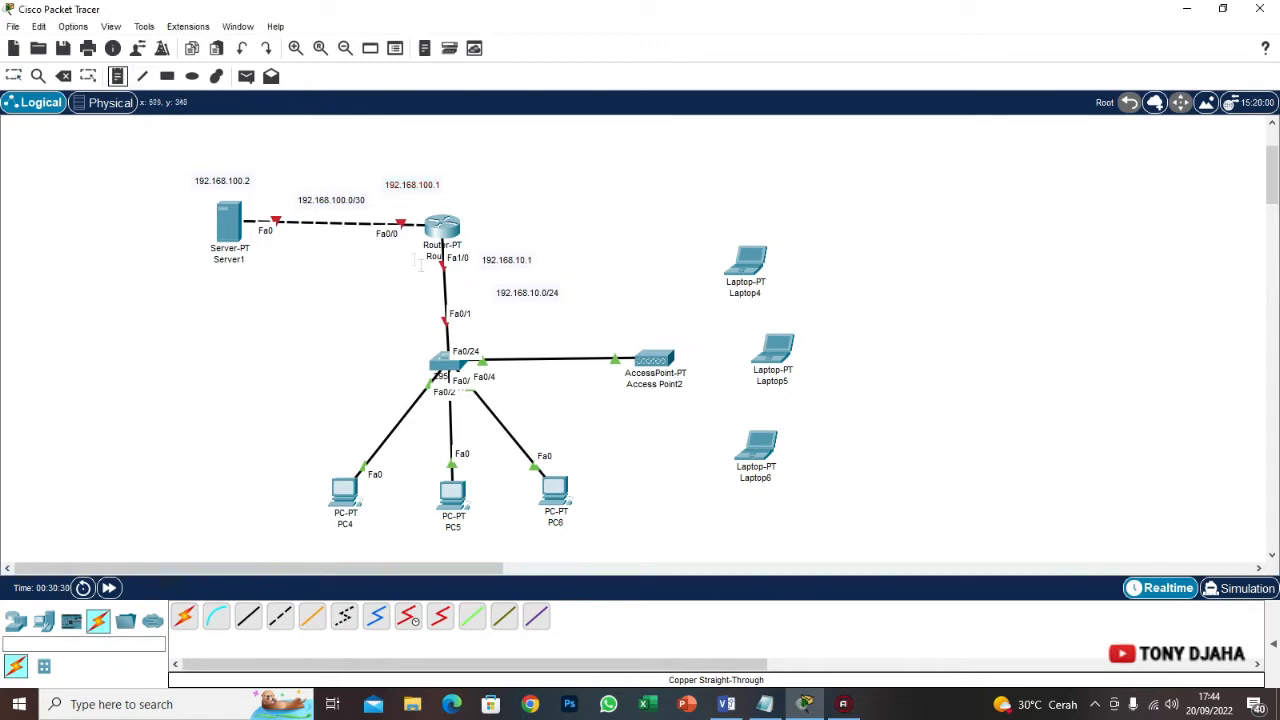
left_click(368, 547)
type("192.168.10")
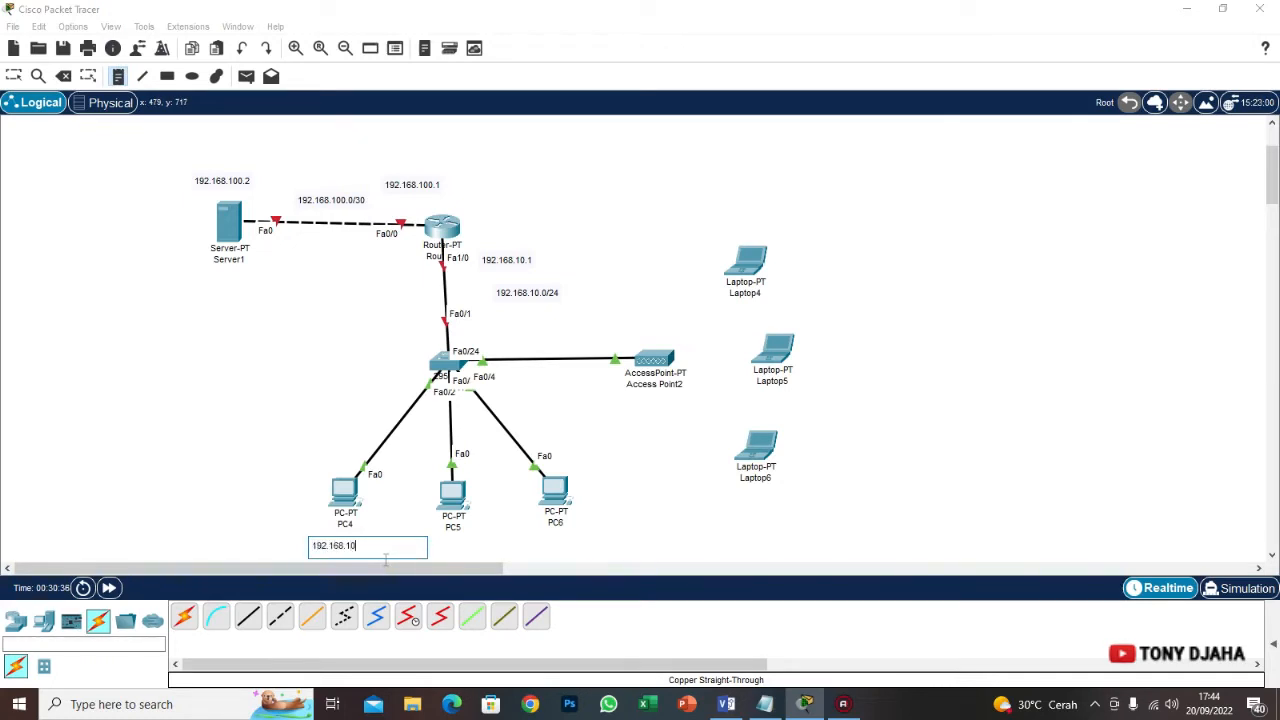
type(".2")
left_click(458, 545)
scroll(482, 545, "down", 3)
scroll(456, 485, "up", 2)
Duplicate PC4's address note twice and place the copies below PC5 and PC6
left_click(320, 492)
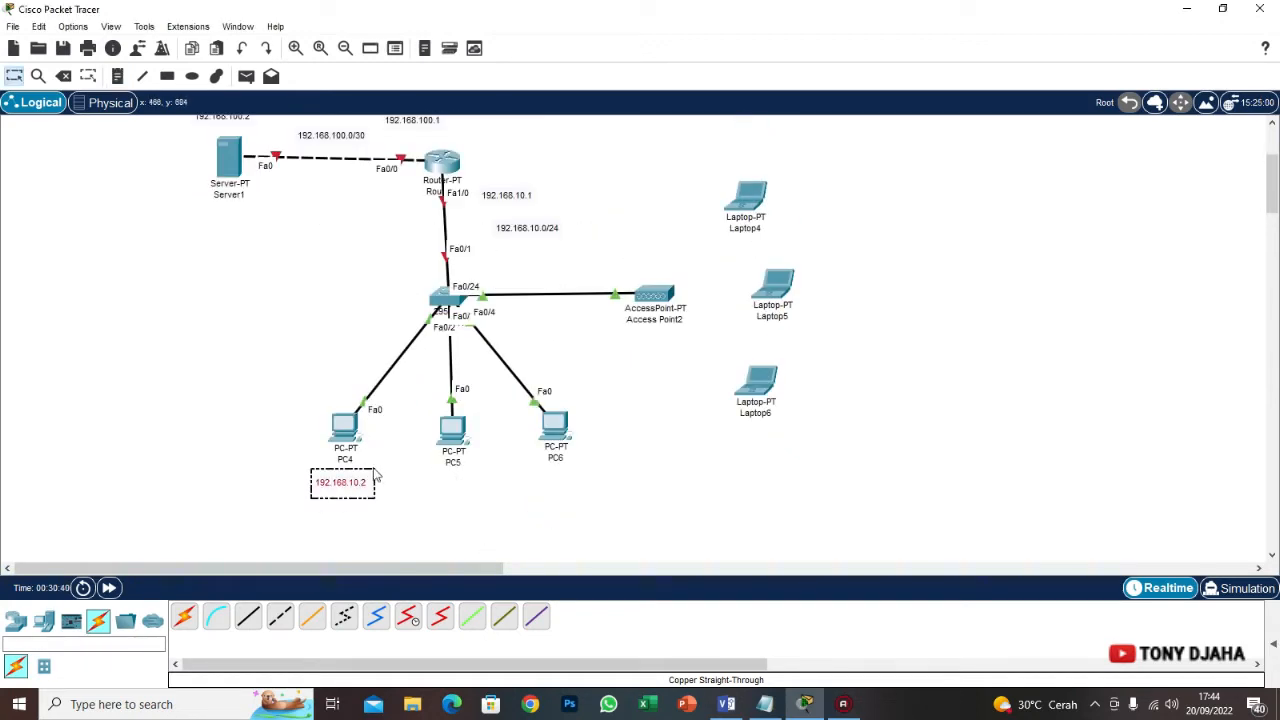
key("ctrl+c")
key("ctrl+v")
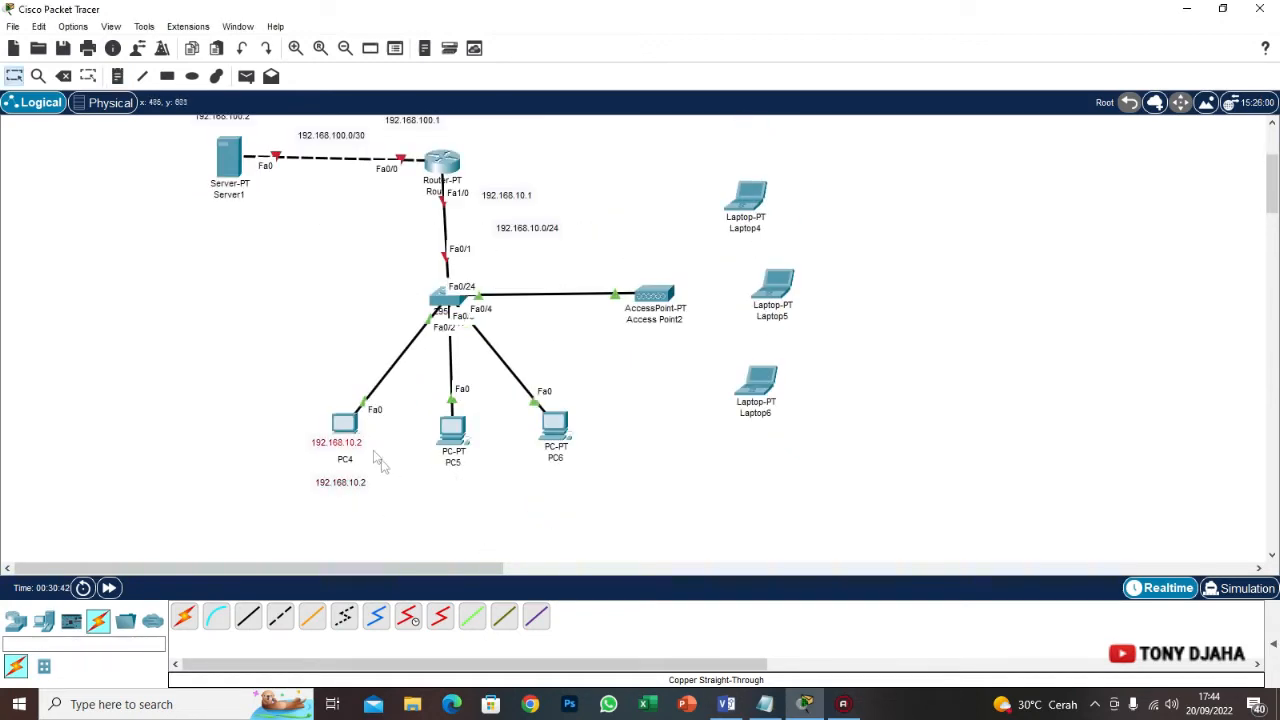
left_click_drag(318, 447, 434, 490)
key("ctrl+v")
left_click_drag(345, 442, 563, 494)
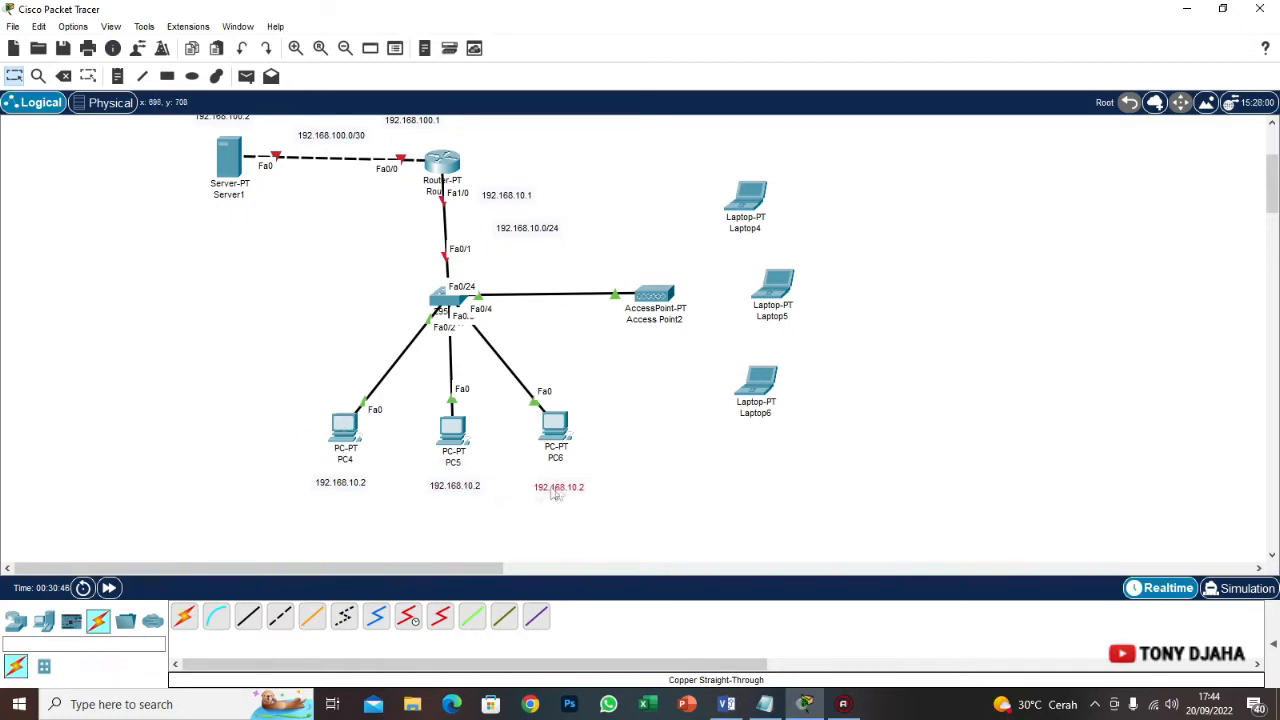
Change the note below PC5 to 192.168.10.3 and the one below PC6 to 192.168.10.4
double_click(478, 486)
type("3")
double_click(578, 486)
type("4")
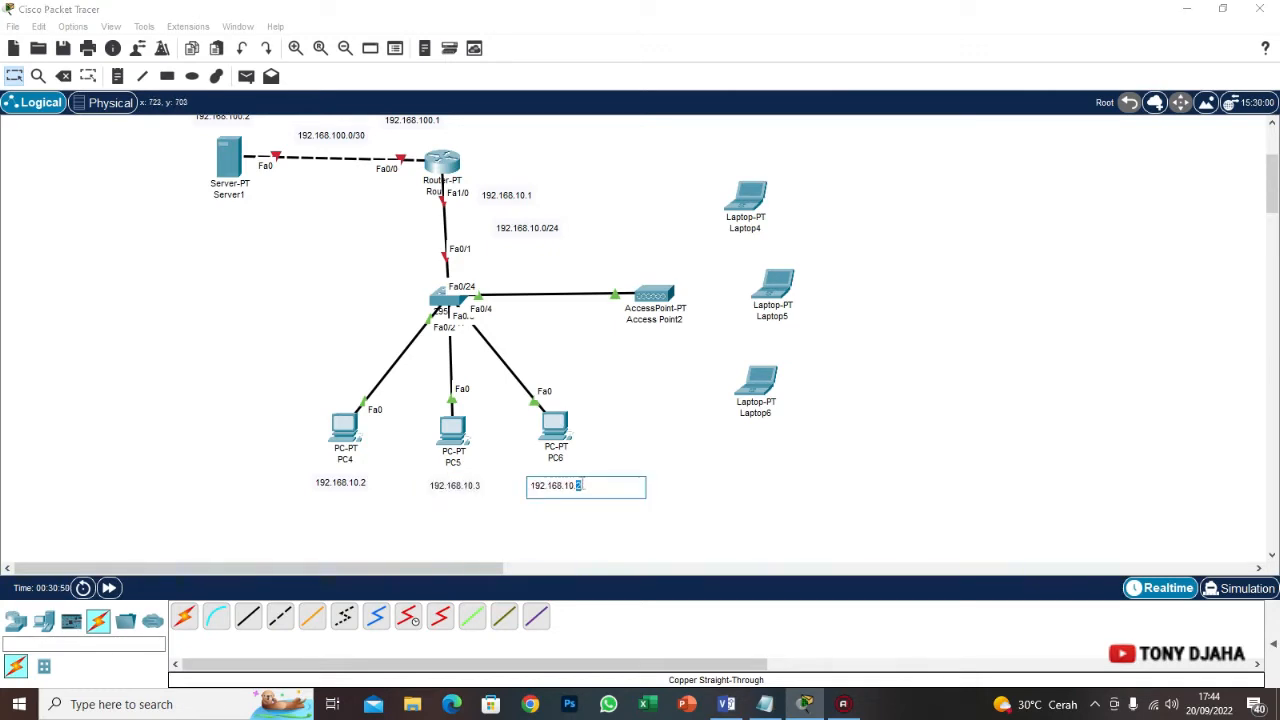
Duplicate PC6's address note three times and place the copies beside Laptop4, Laptop5 and Laptop6
left_click(690, 474)
left_click_drag(528, 511, 838, 296)
key("ctrl+v")
key("ctrl+v")
key("ctrl+v")
left_click_drag(818, 152, 824, 400)
Change the notes beside Laptop4, Laptop5 and Laptop6 to 192.168.10.5, 192.168.10.6 and 192.168.10.7
double_click(841, 190)
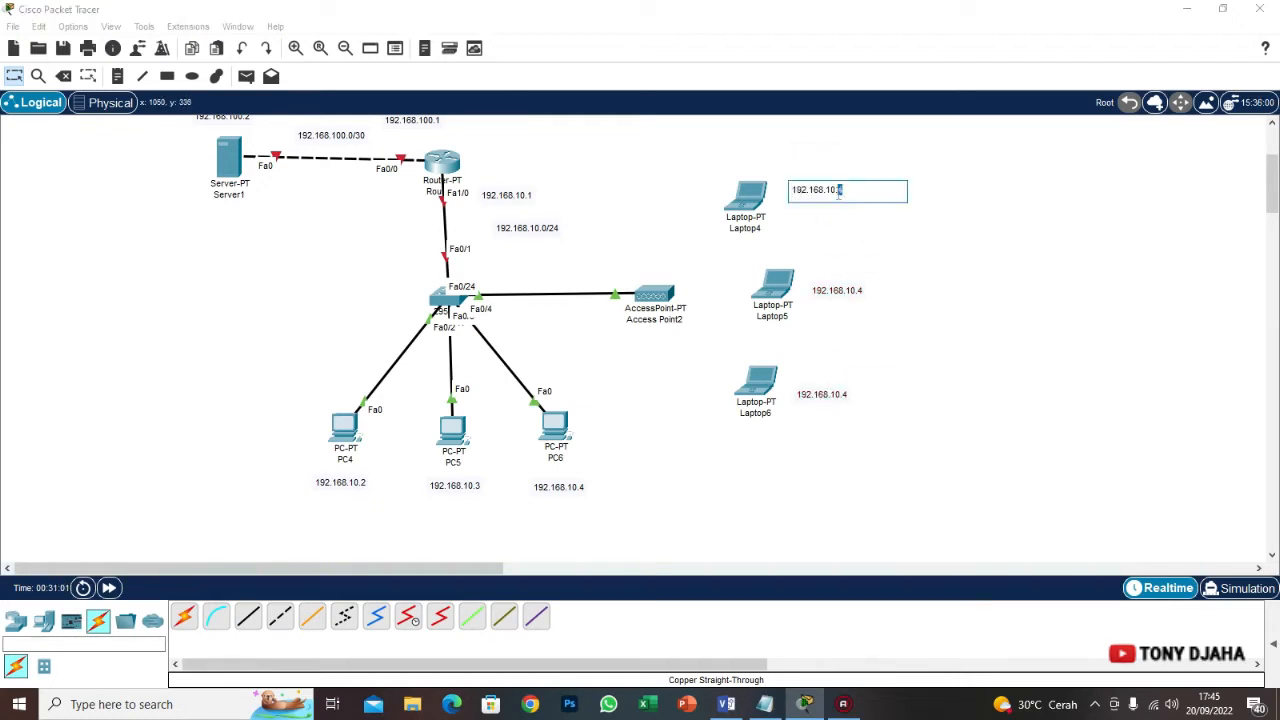
type("5")
double_click(856, 289)
type("6")
double_click(843, 393)
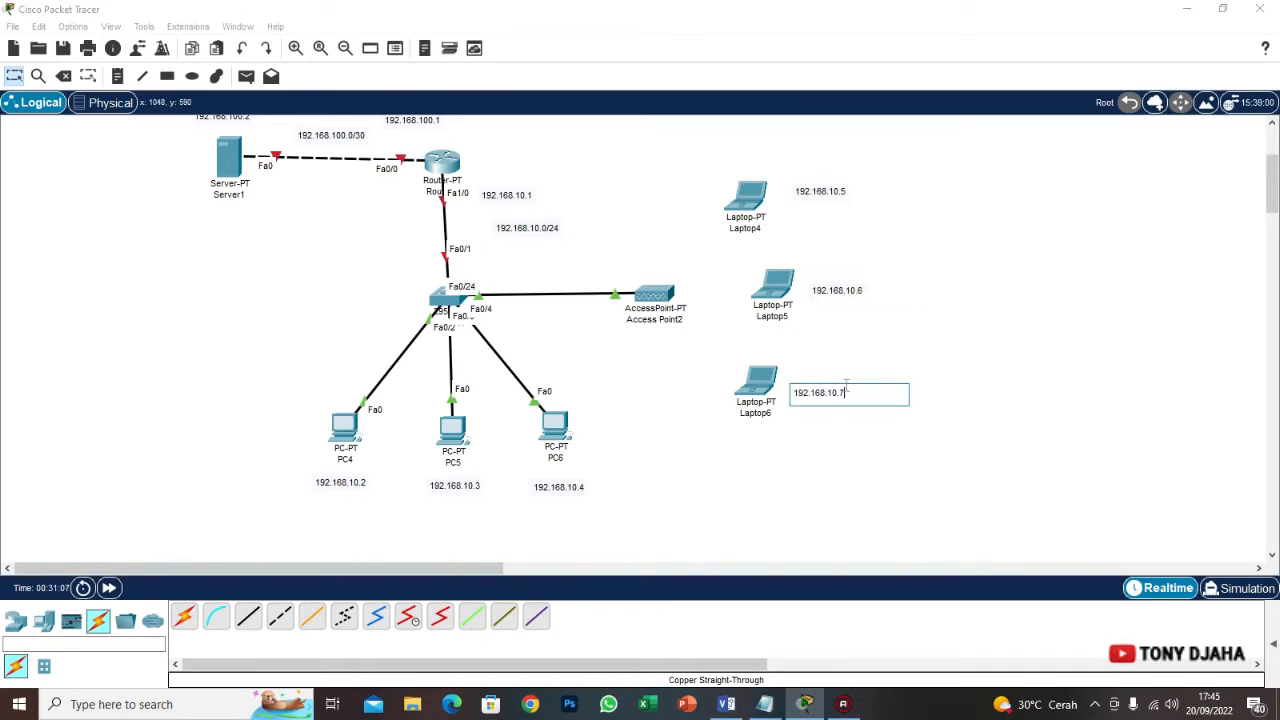
left_click(1024, 385)
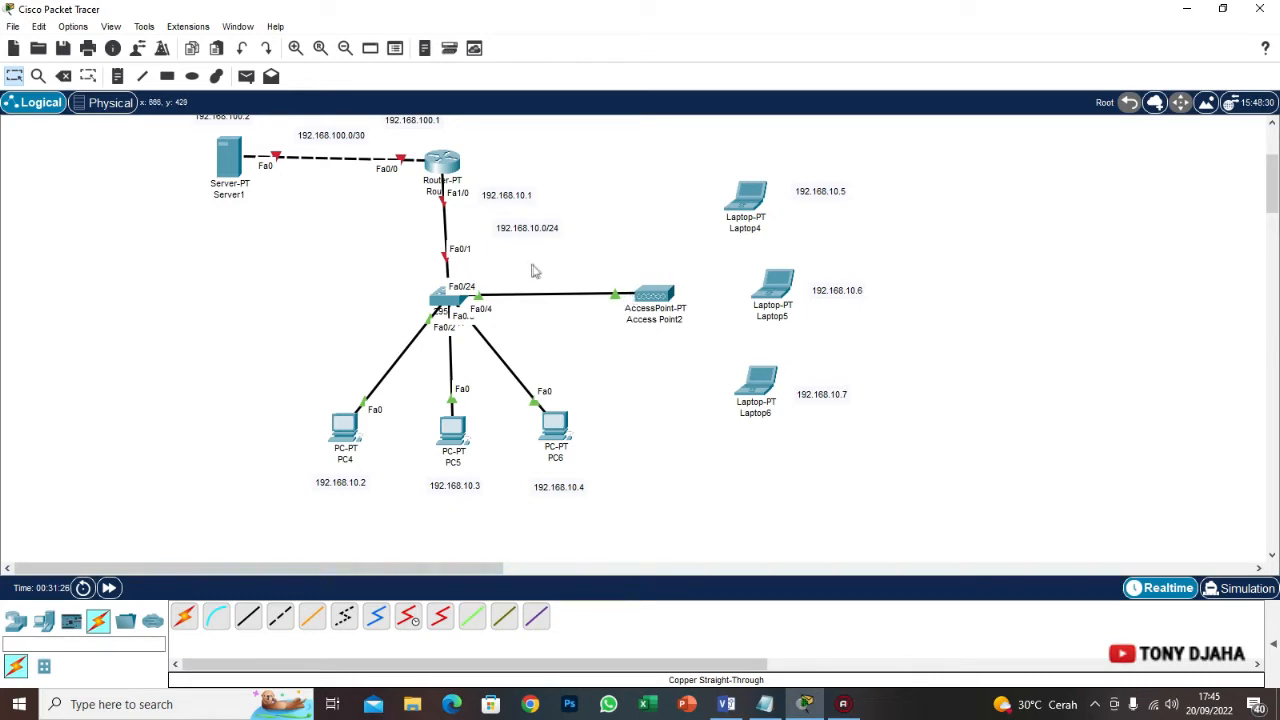
Reposition the 192.168.100.2 note above the server and the 192.168.100.1 note directly above the router
left_click_drag(335, 251, 910, 536)
left_click(958, 402)
left_click_drag(224, 164, 244, 193)
scroll(222, 176, "up", 1)
left_click_drag(419, 191, 456, 190)
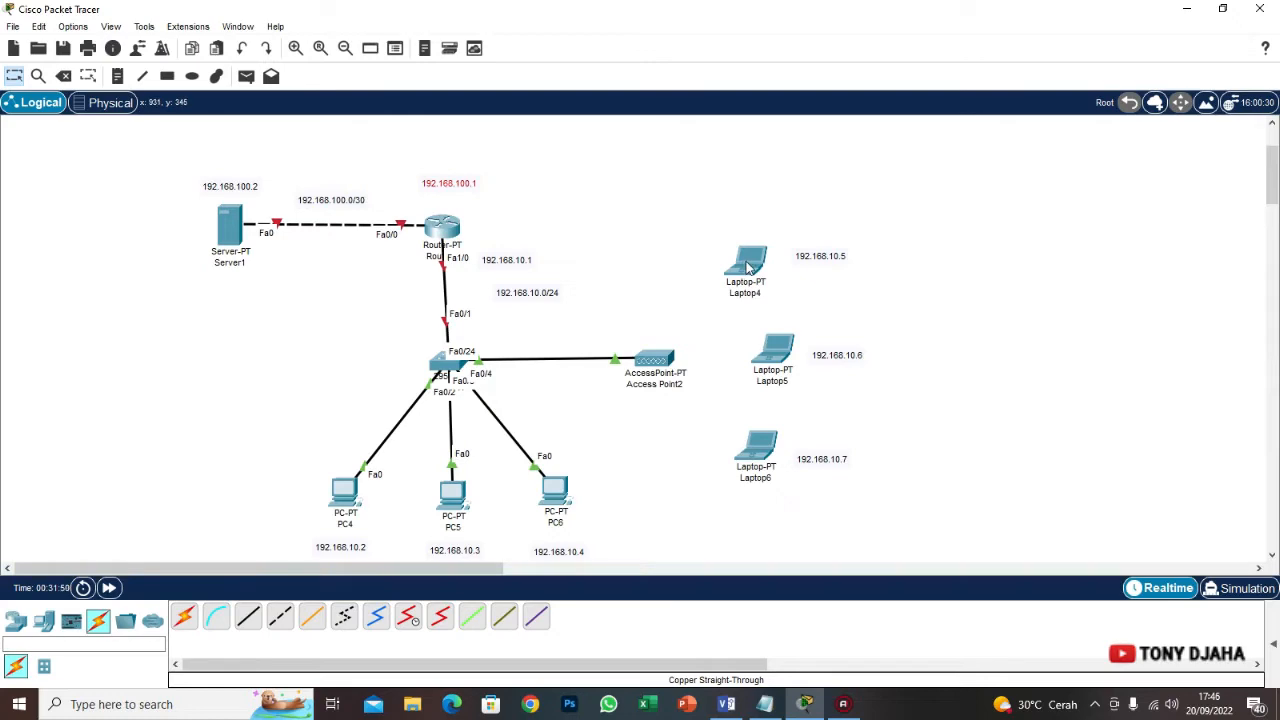
Power off Laptop4 and remove the wired network module from its expansion slot
left_click(749, 263)
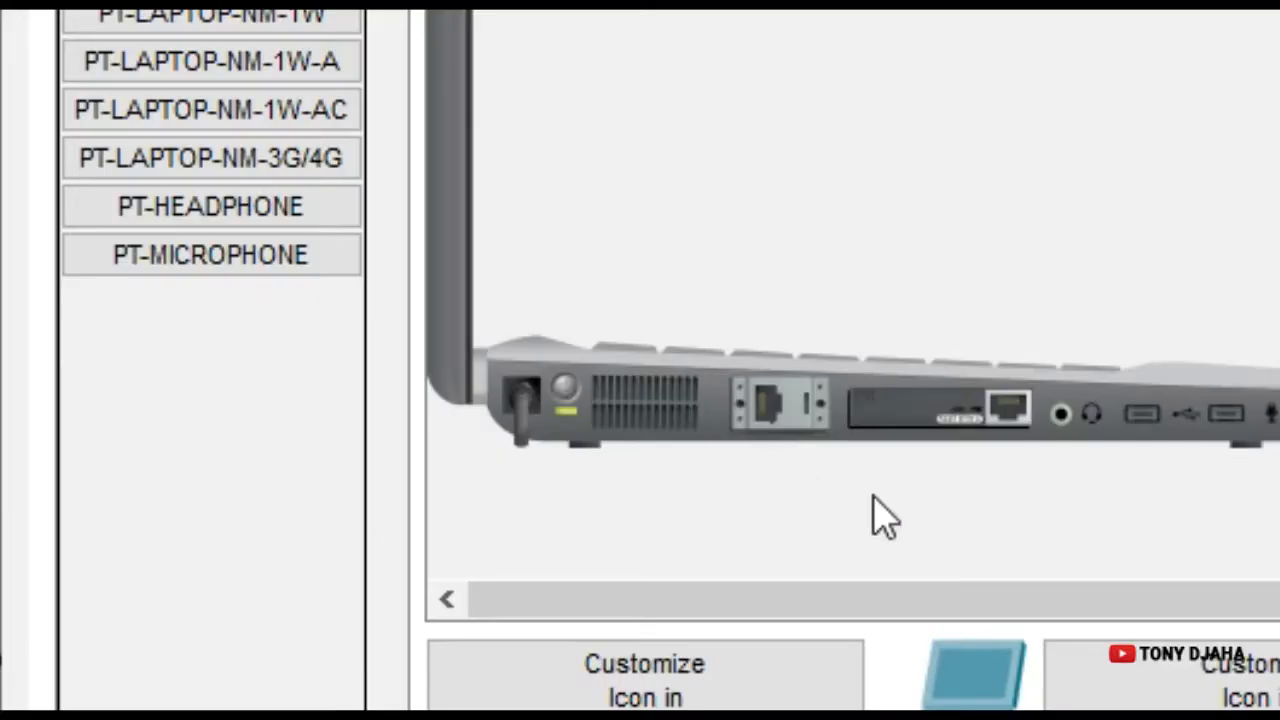
left_click(572, 392)
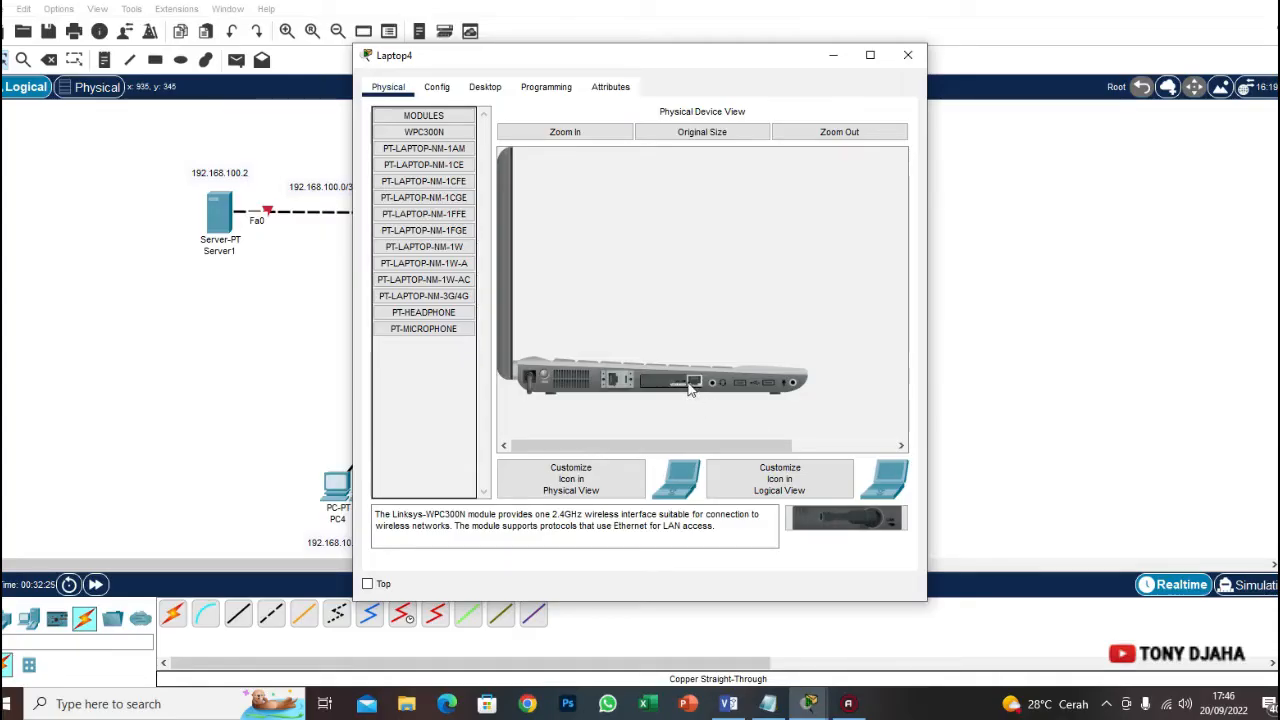
left_click_drag(690, 388, 837, 548)
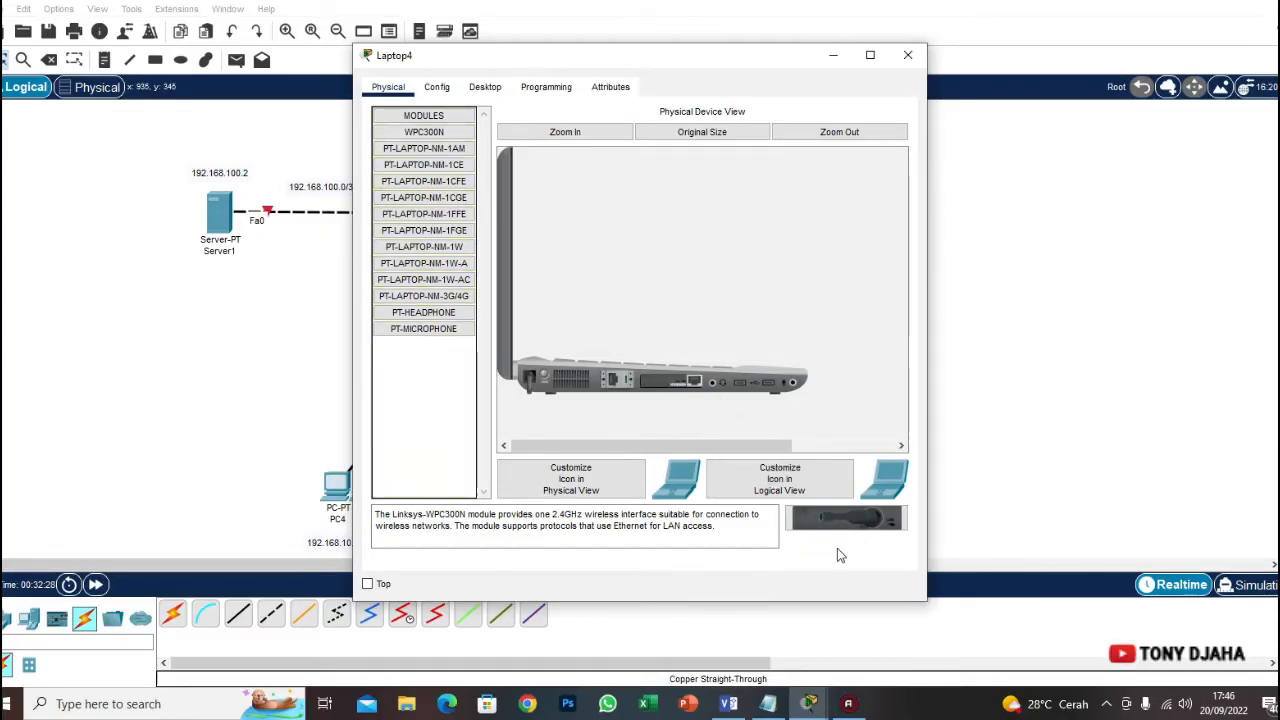
left_click_drag(686, 384, 420, 350)
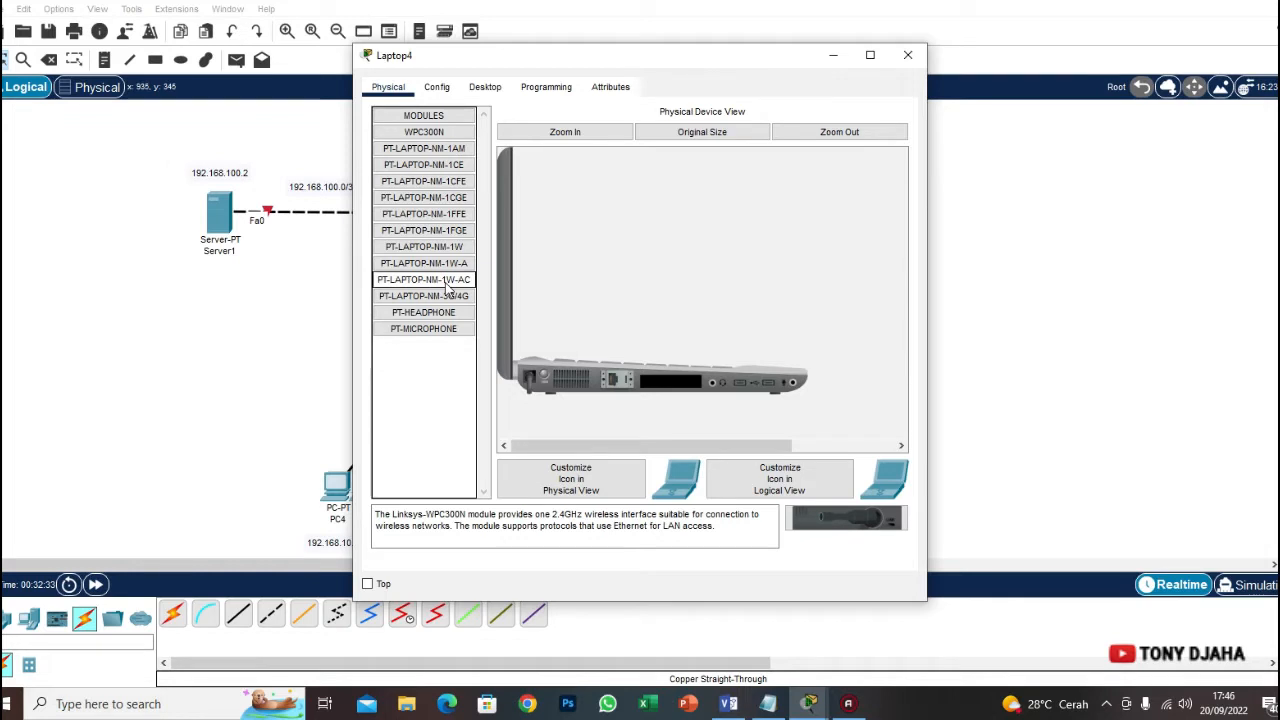
Compare the descriptions of the wireless modules PT-LAPTOP-NM-1W, PT-LAPTOP-NM-1W-A and PT-LAPTOP-NM-1W-AC for Laptop4
left_click(440, 247)
left_click(445, 266)
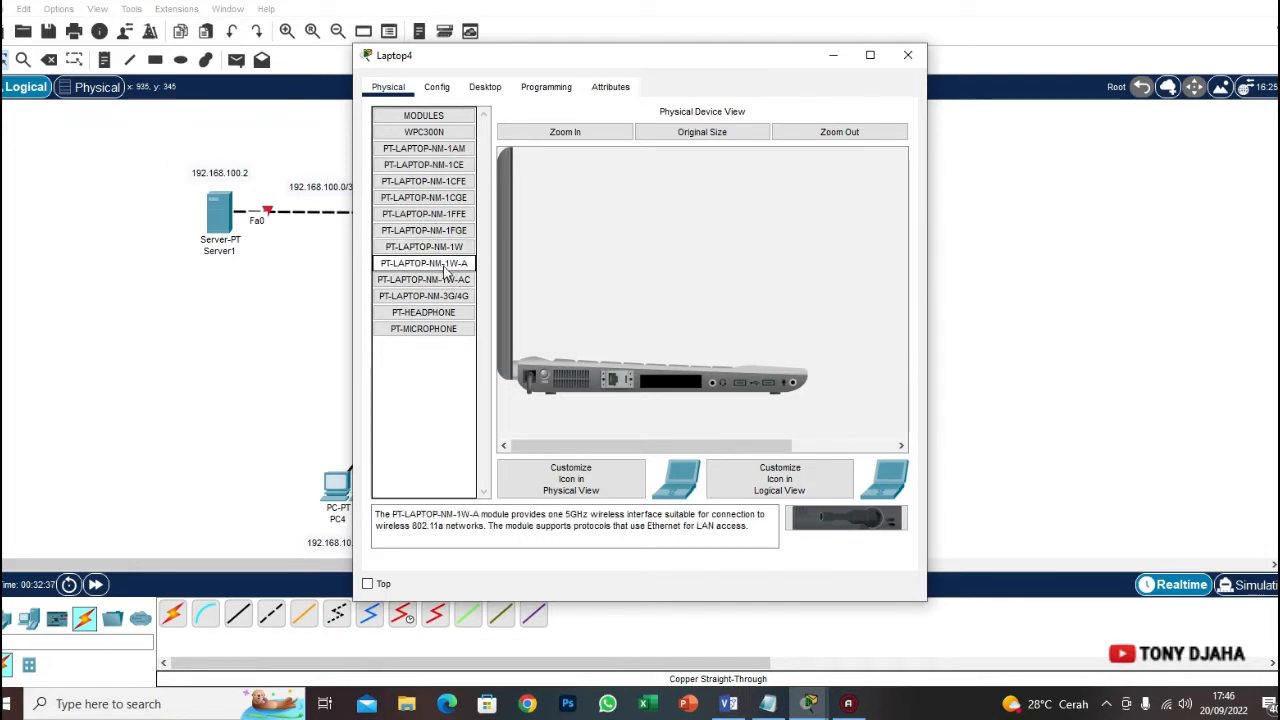
left_click(450, 281)
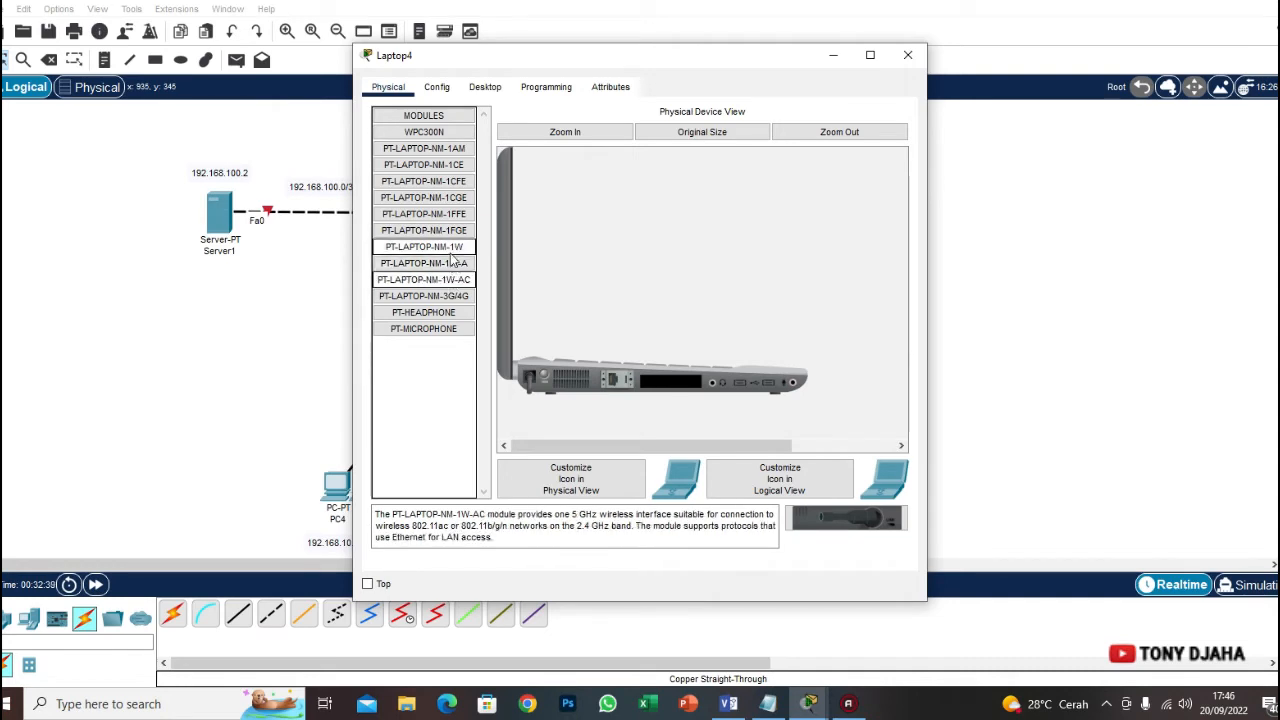
left_click(440, 247)
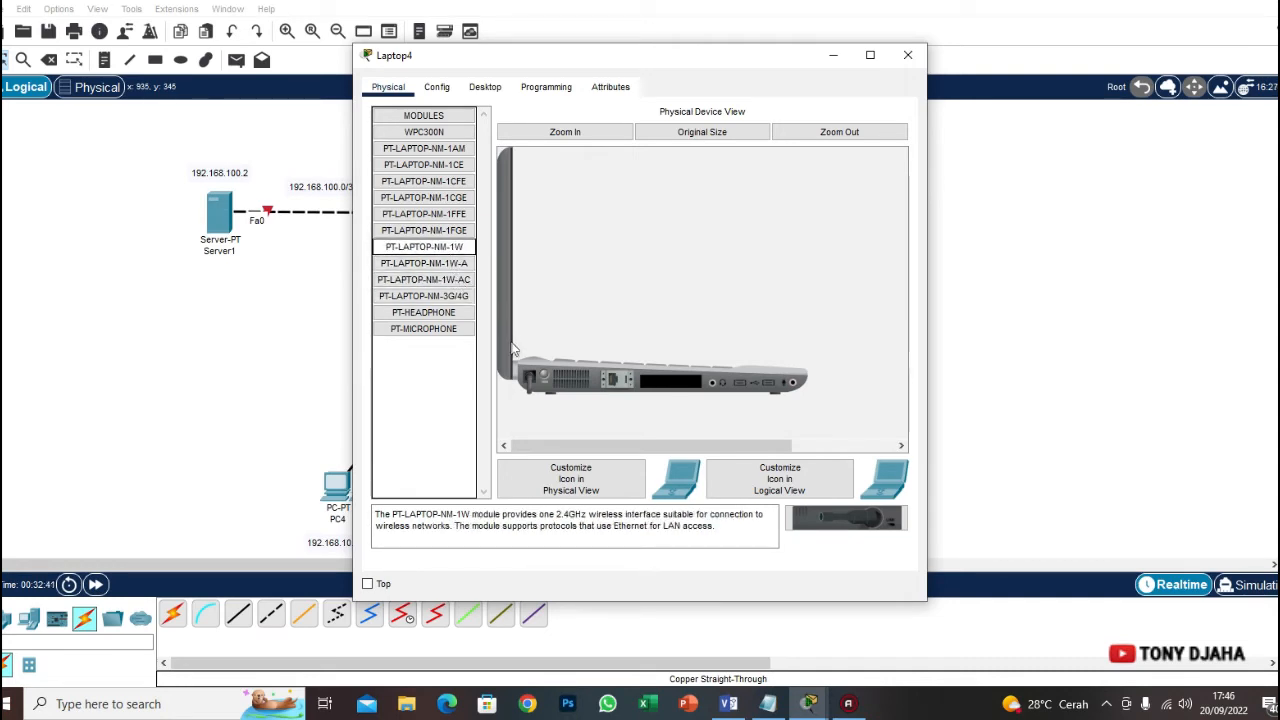
left_click(455, 264)
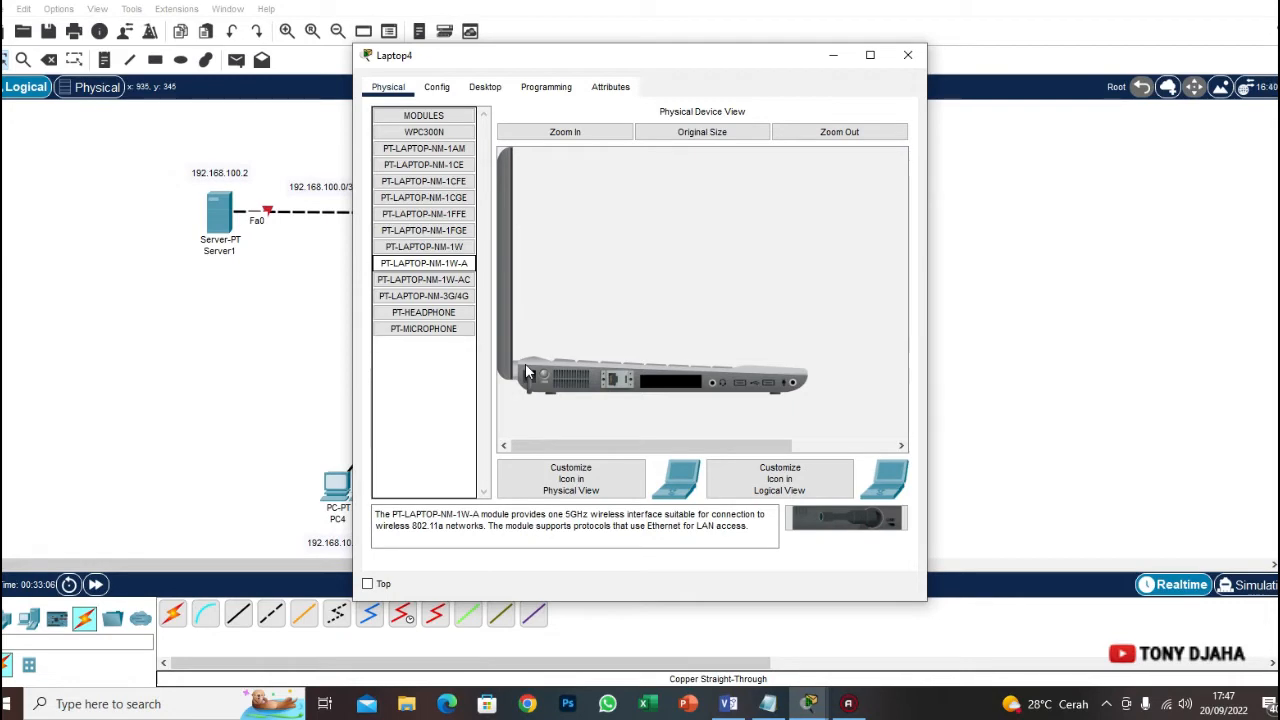
left_click_drag(611, 65, 431, 79)
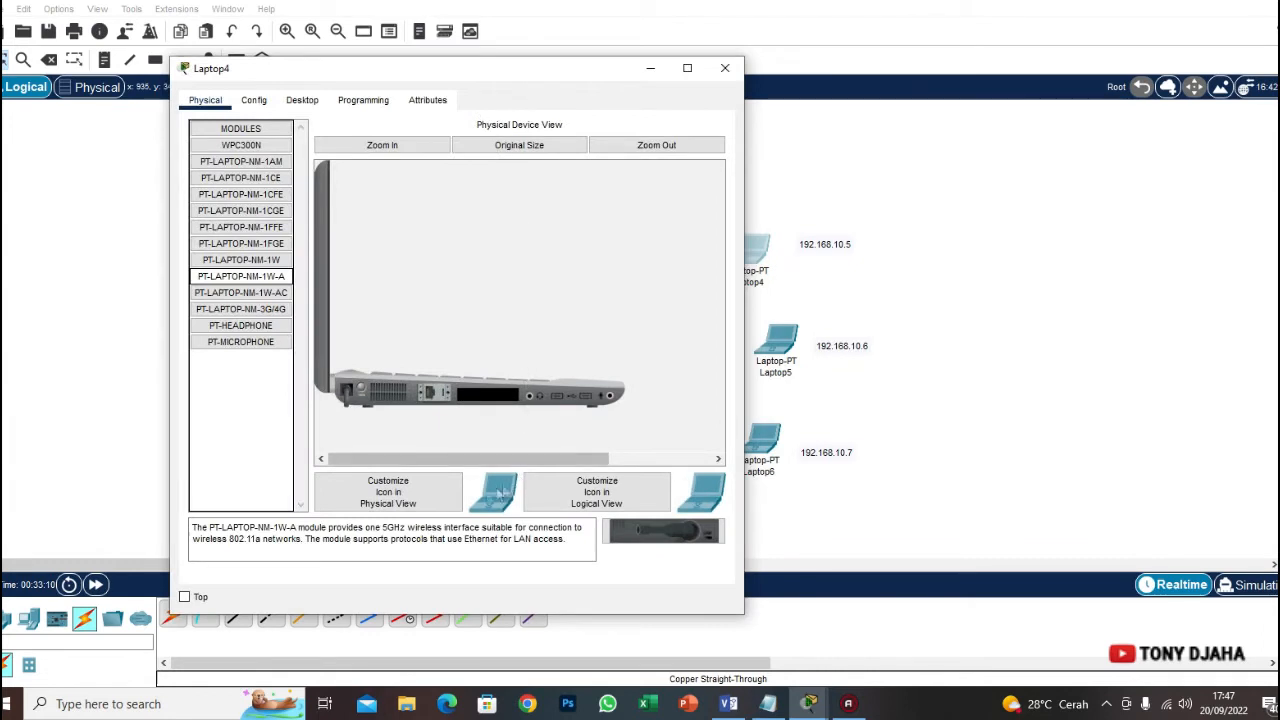
Install the PT-LAPTOP-NM-1W wireless module in Laptop4's empty slot and power the laptop back on
left_click(260, 261)
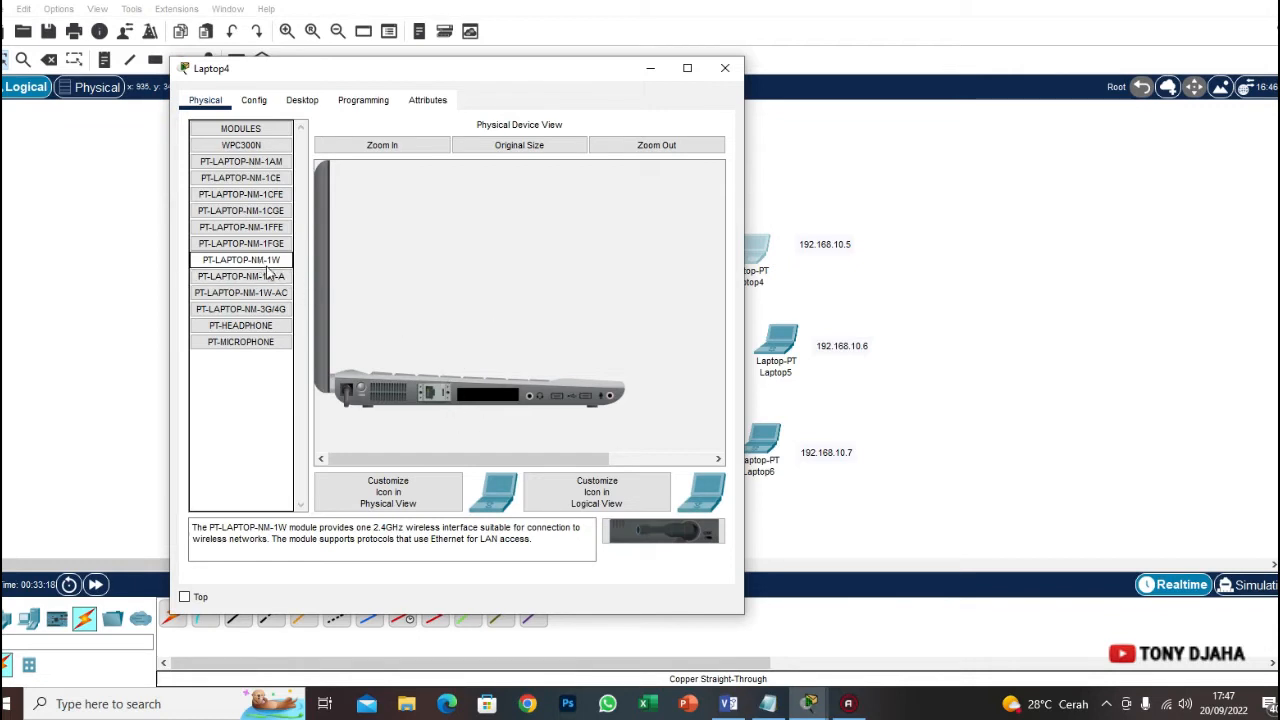
mouse_move(260, 265)
left_mouse_down()
mouse_move(491, 410)
mouse_move(490, 392)
mouse_move(494, 407)
mouse_move(309, 275)
mouse_move(260, 260)
left_mouse_up()
left_click_drag(706, 532, 494, 400)
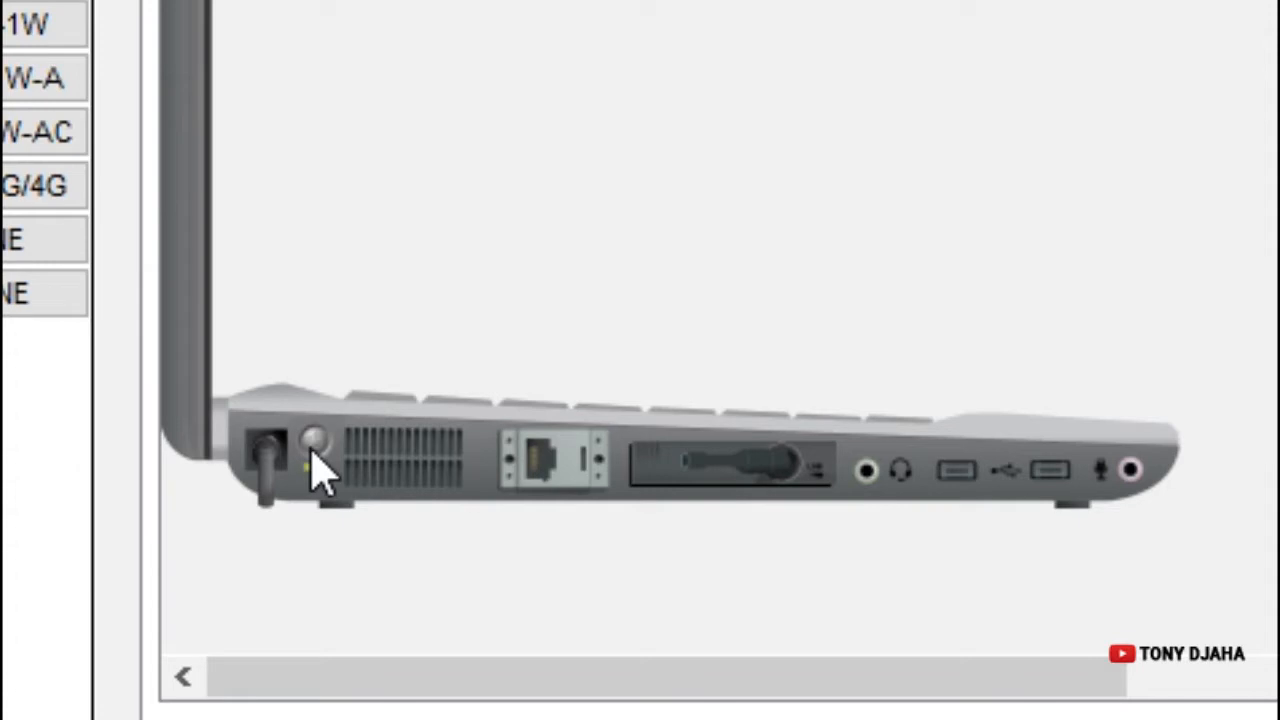
left_click(312, 446)
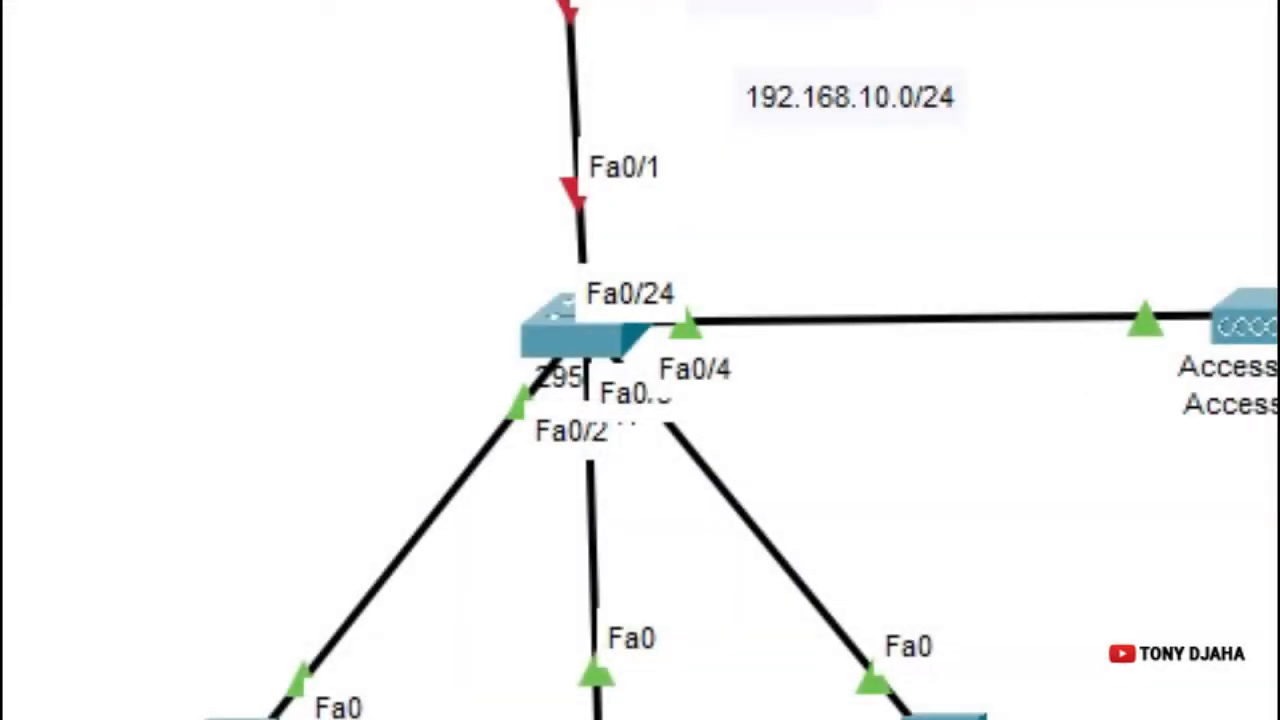
Power off Laptop5 and remove its wired network module
left_click(778, 352)
left_click_drag(528, 84, 808, 91)
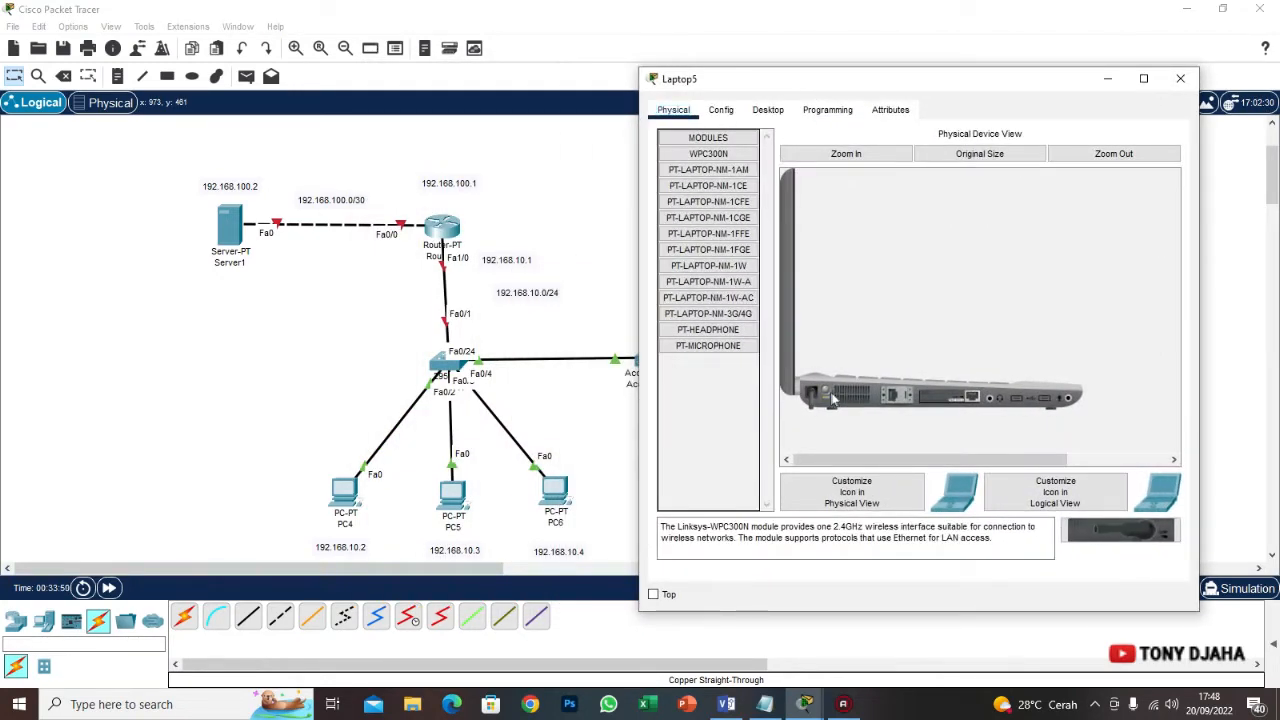
left_click_drag(955, 402, 726, 448)
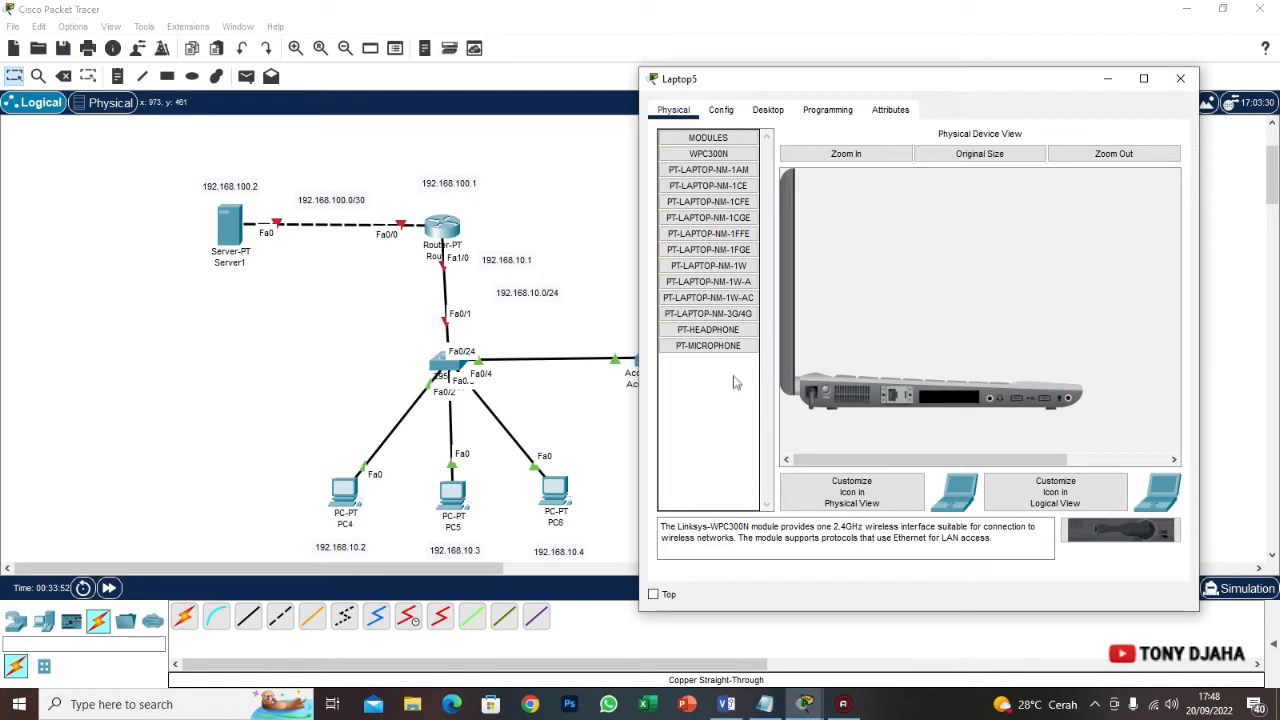
Fit Laptop5 with the PT-LAPTOP-NM-1W wireless module, power it on and close its device window
left_click(738, 267)
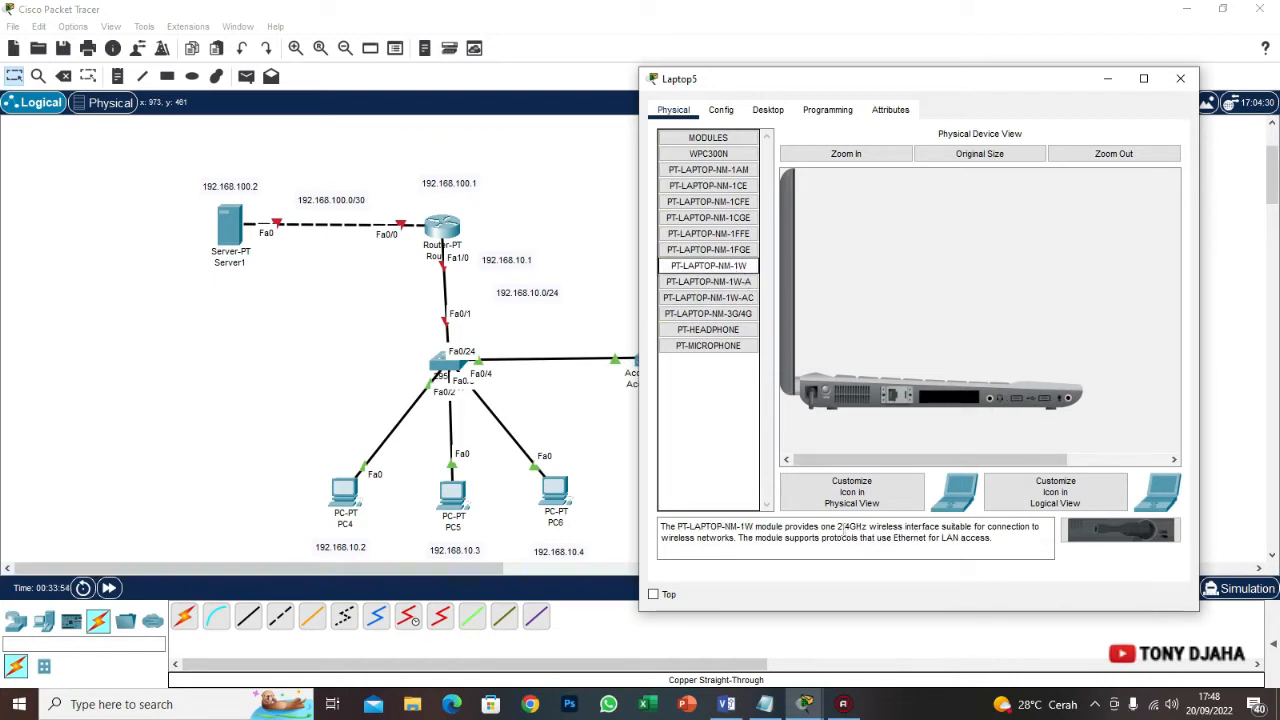
left_click_drag(848, 538, 867, 524)
left_click(716, 268)
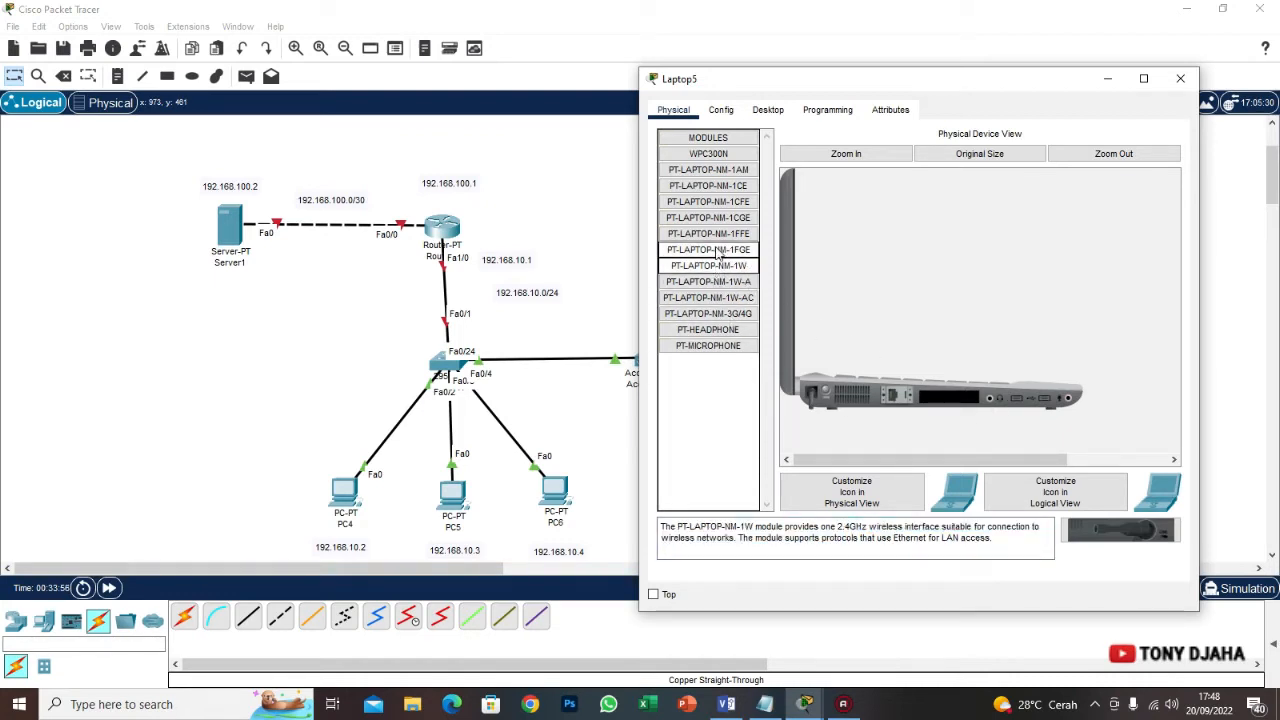
left_click(717, 252)
left_click(716, 266)
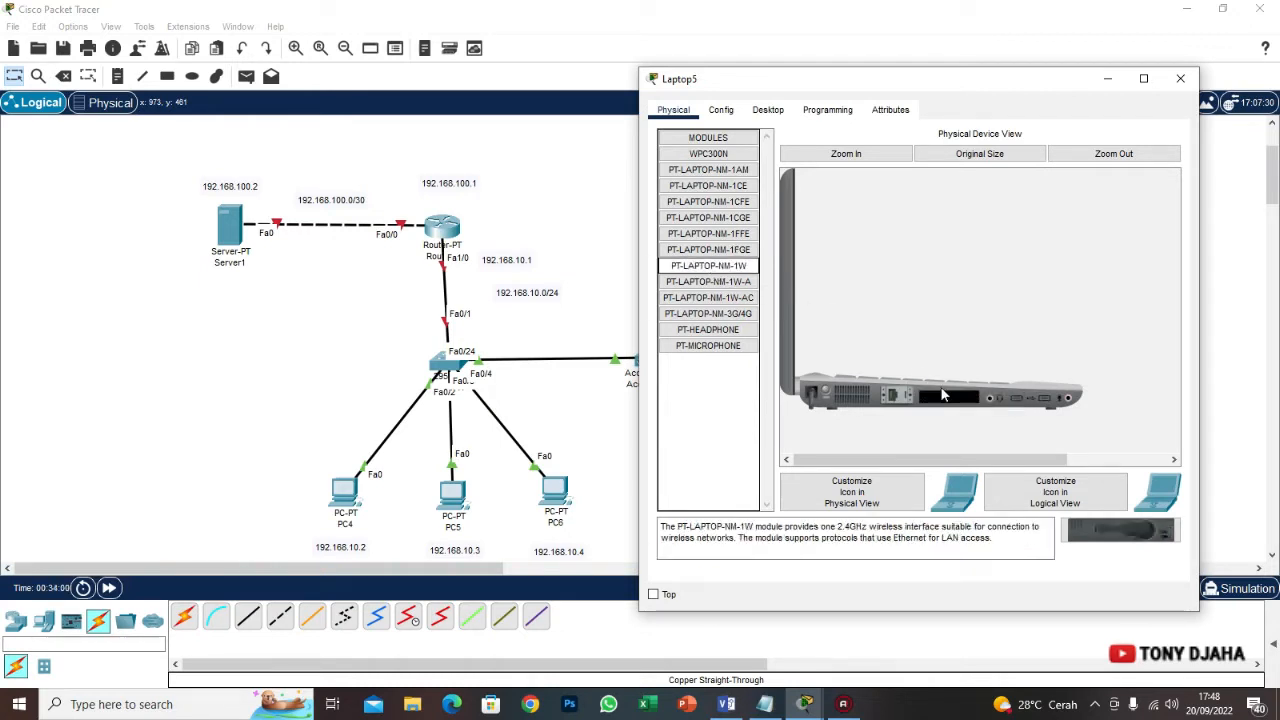
left_click_drag(724, 267, 949, 398)
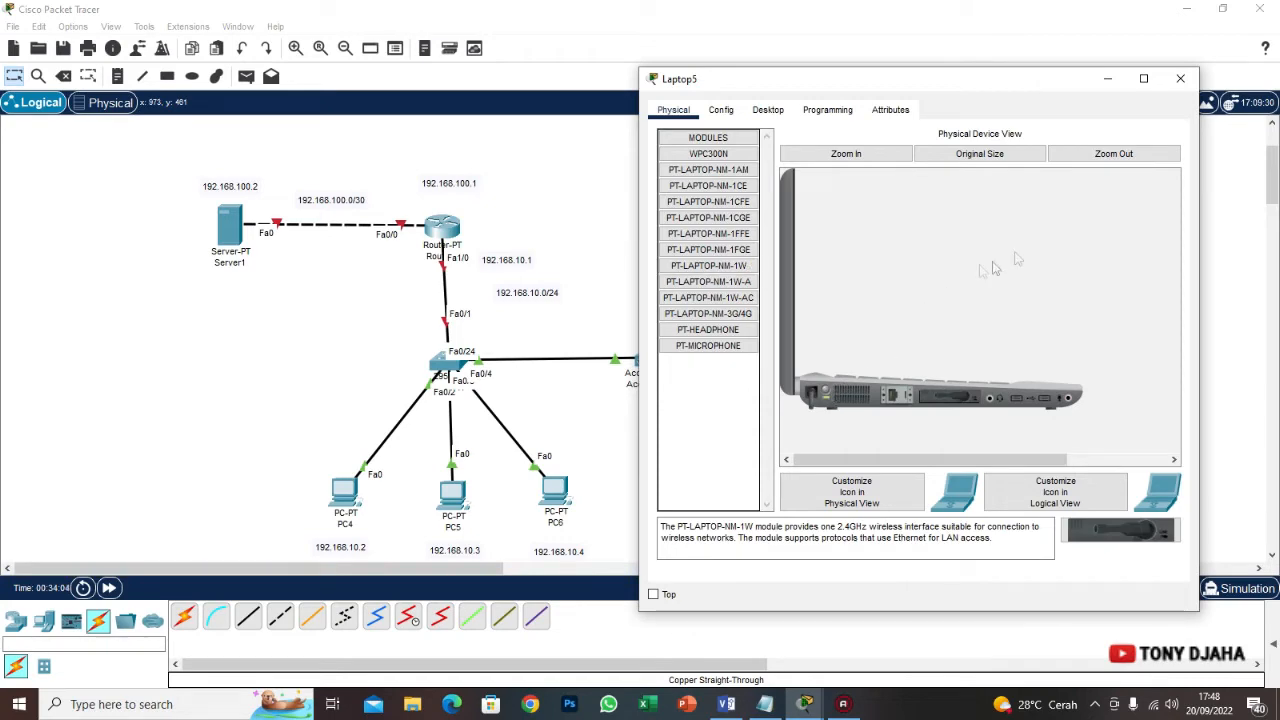
left_click(1180, 78)
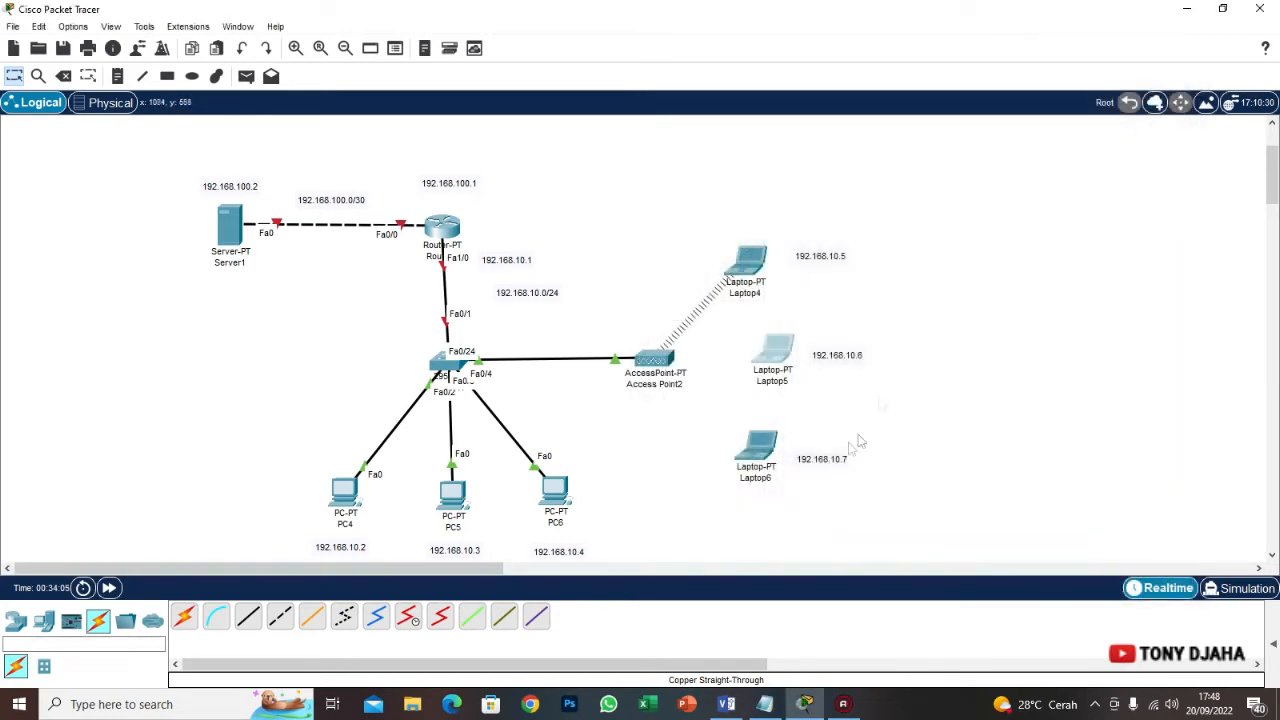
Power off Laptop6 and take the wired network module out of its slot
left_click(748, 462)
left_click(489, 103)
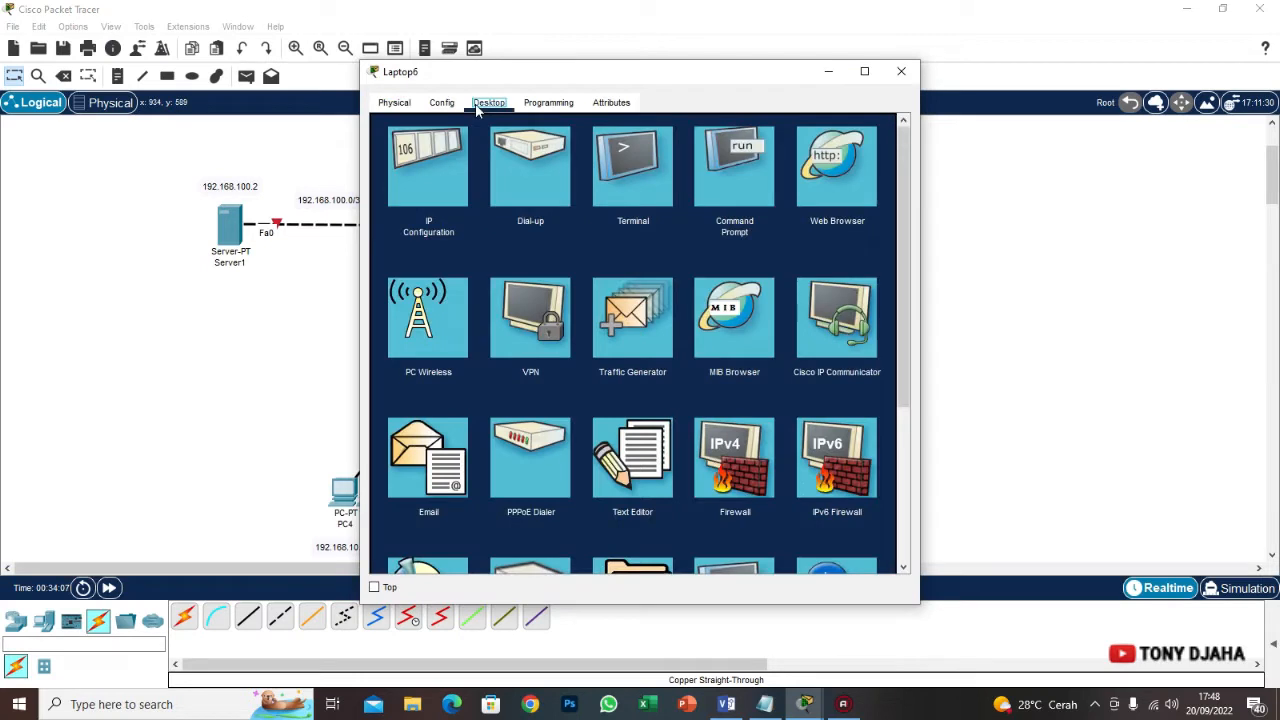
left_click(443, 106)
left_click(394, 104)
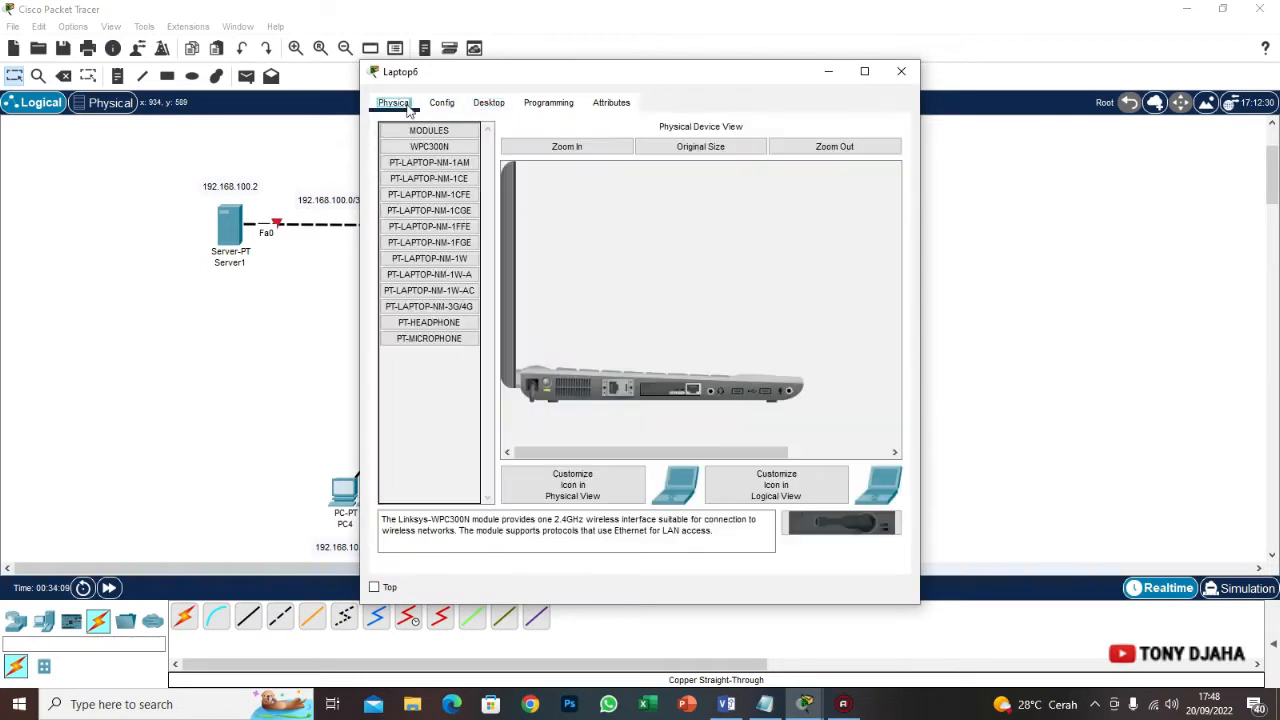
left_click_drag(681, 396, 442, 377)
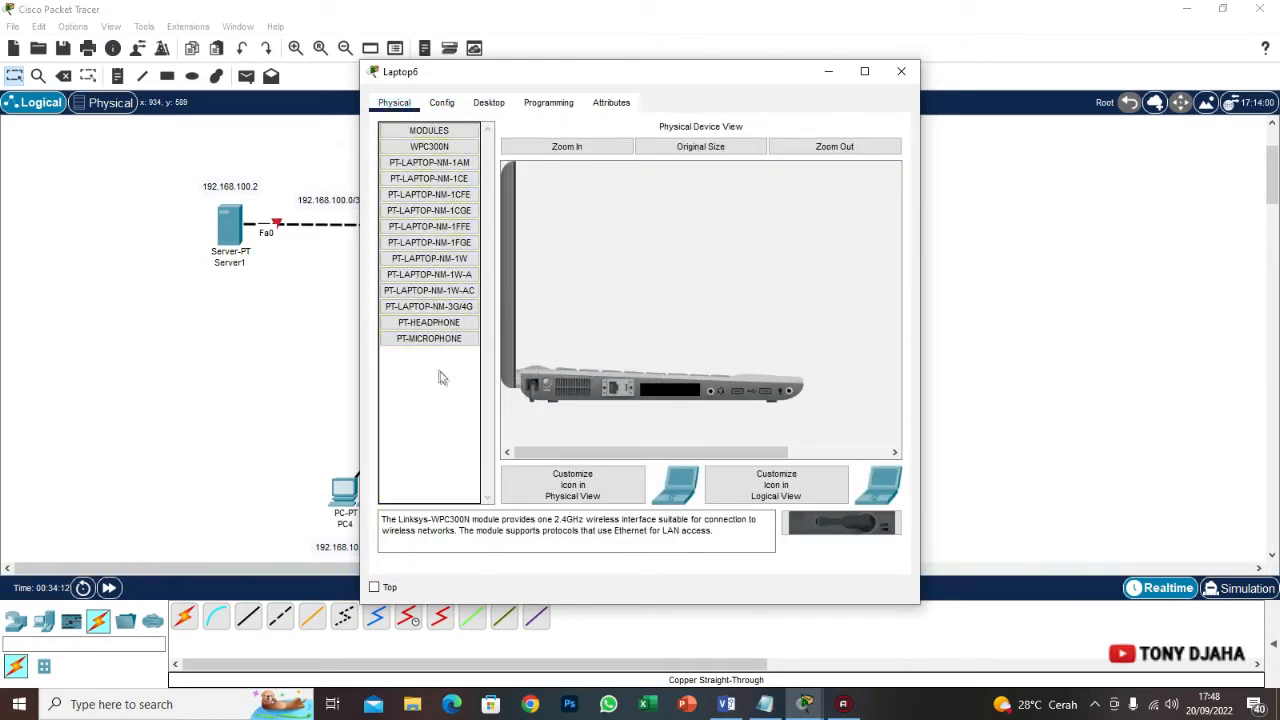
Fit Laptop6 with the PT-LAPTOP-NM-1W wireless module, power it on and close its device window
left_click(437, 259)
left_click(450, 277)
left_click(450, 262)
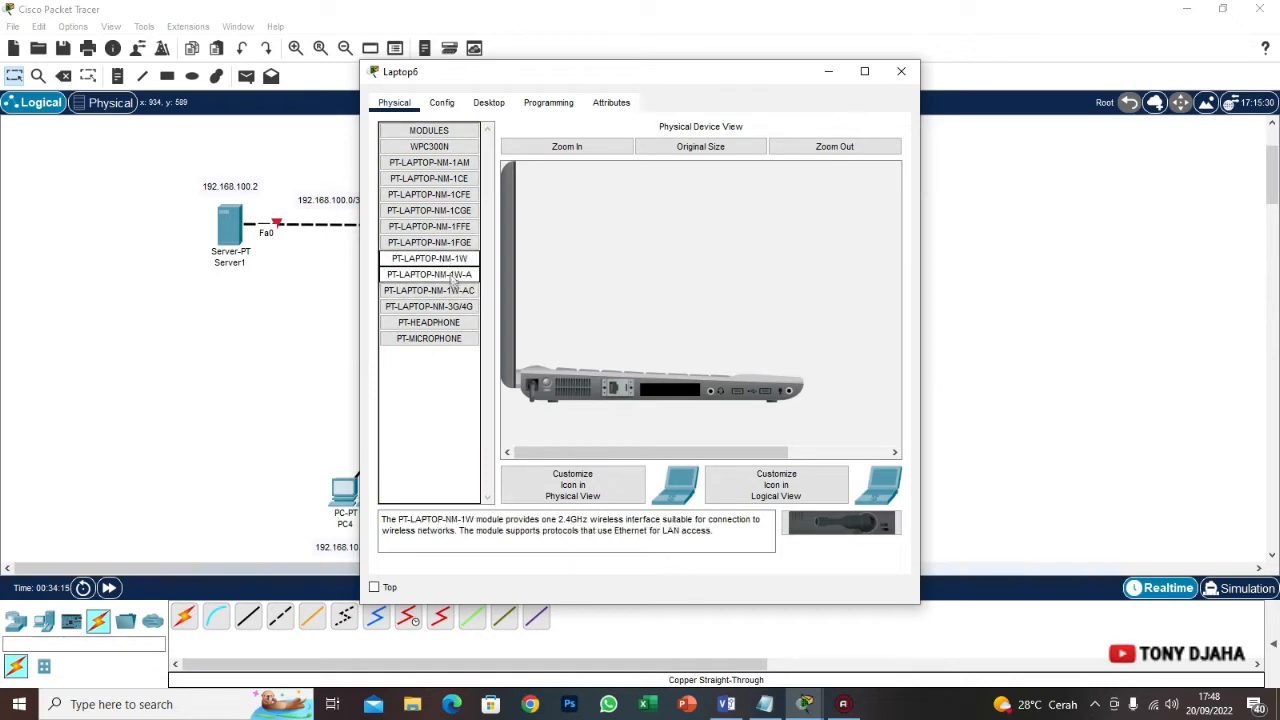
left_click_drag(463, 262, 672, 398)
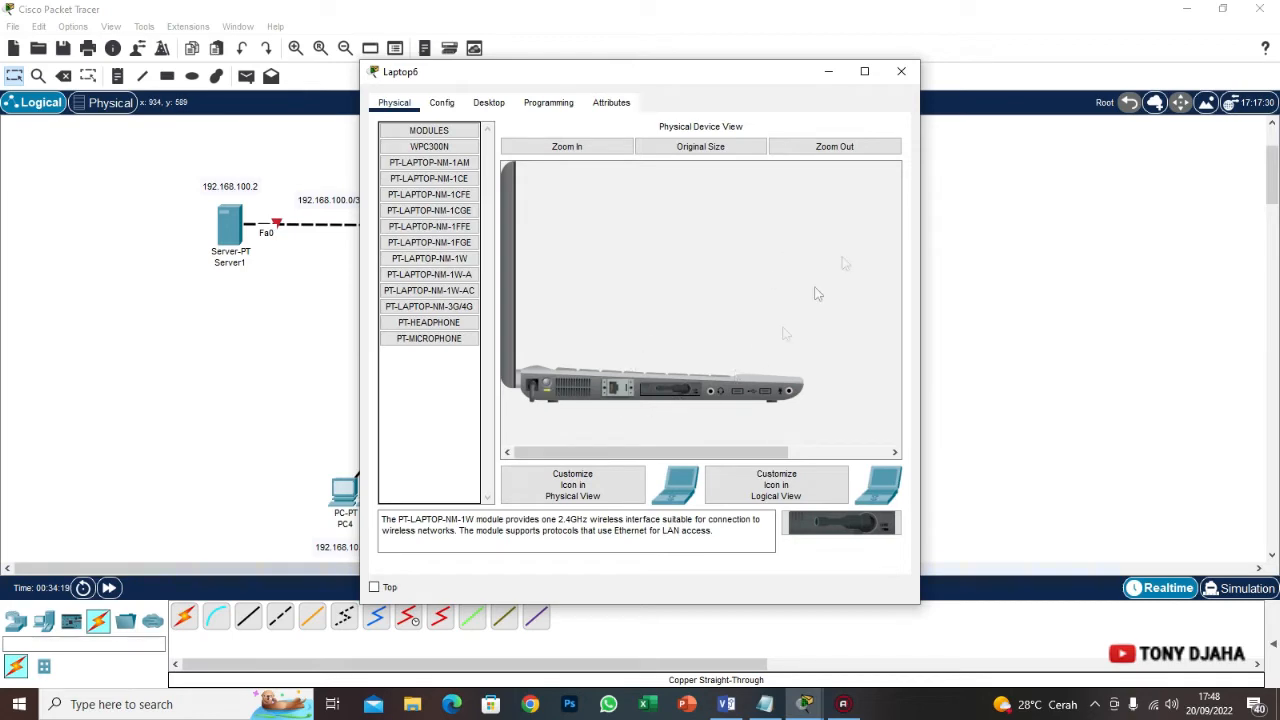
left_click(901, 71)
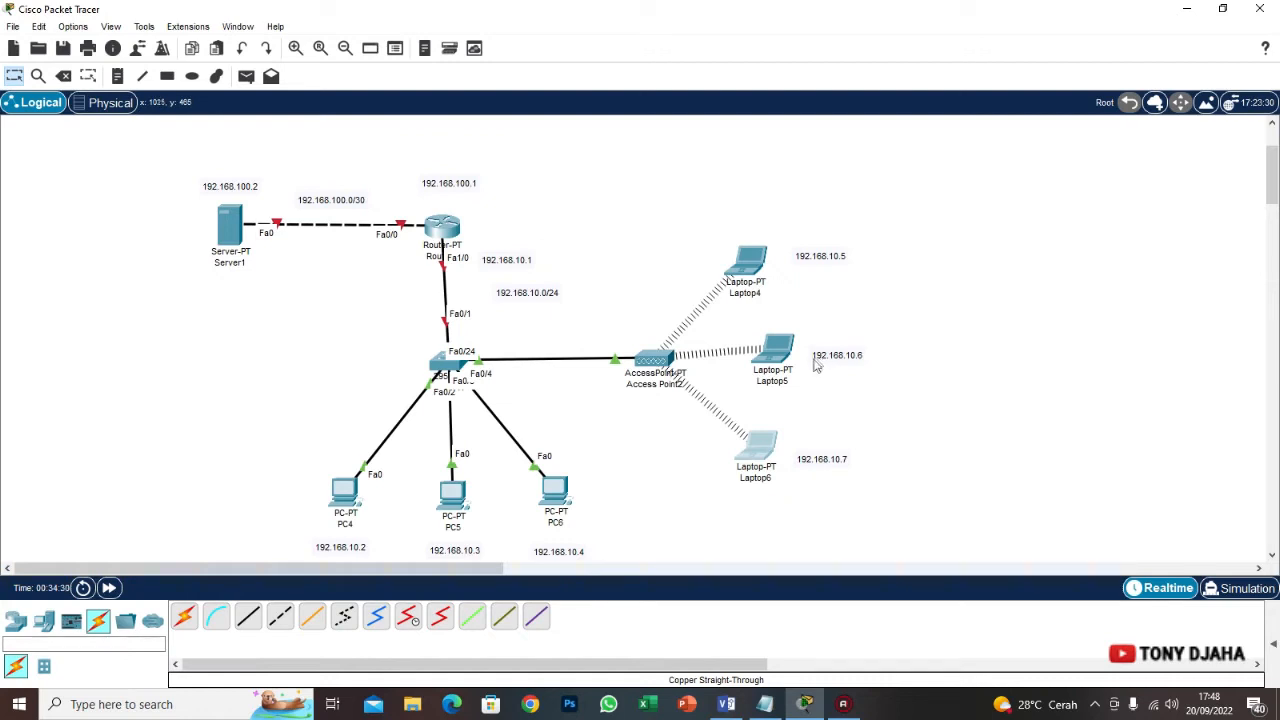
Nudge the 192.168.10.0/24 label slightly, and set the IPv4 address of Router1's FastEthernet0/0 interface to 192.168.100.1
mouse_move(543, 299)
left_mouse_down()
mouse_move(556, 315)
mouse_move(547, 307)
left_mouse_up()
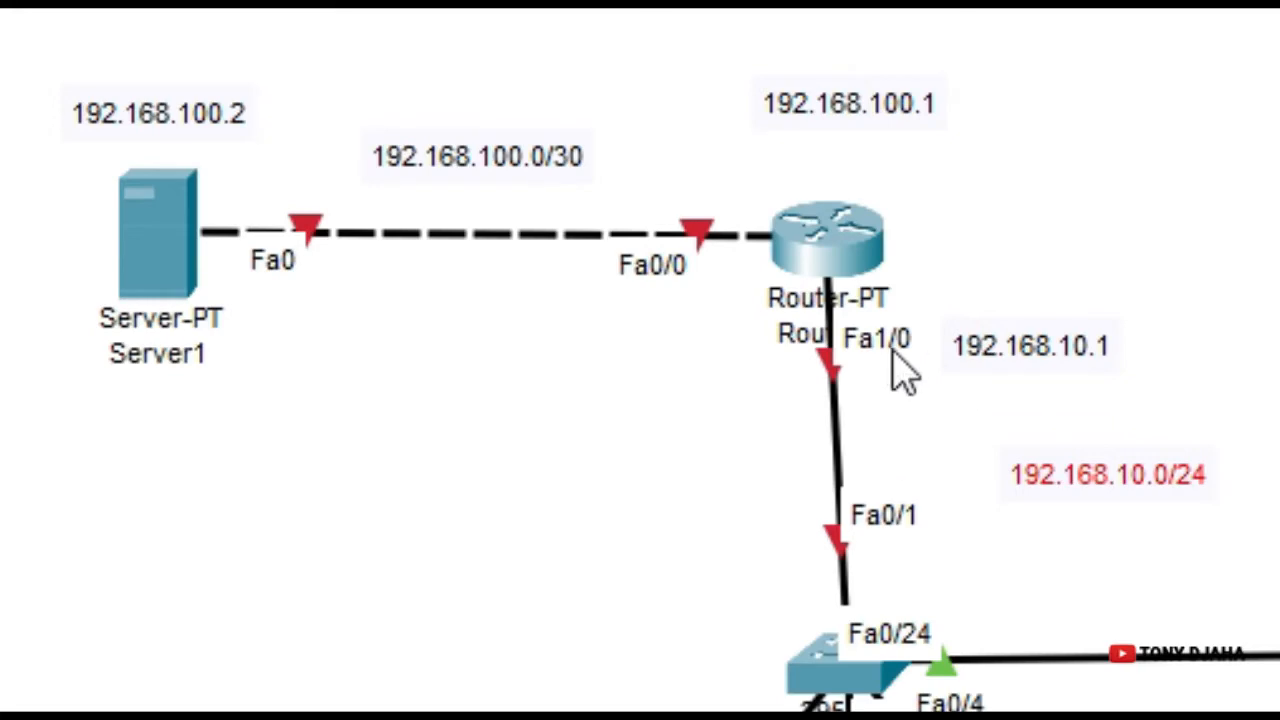
left_click(845, 262)
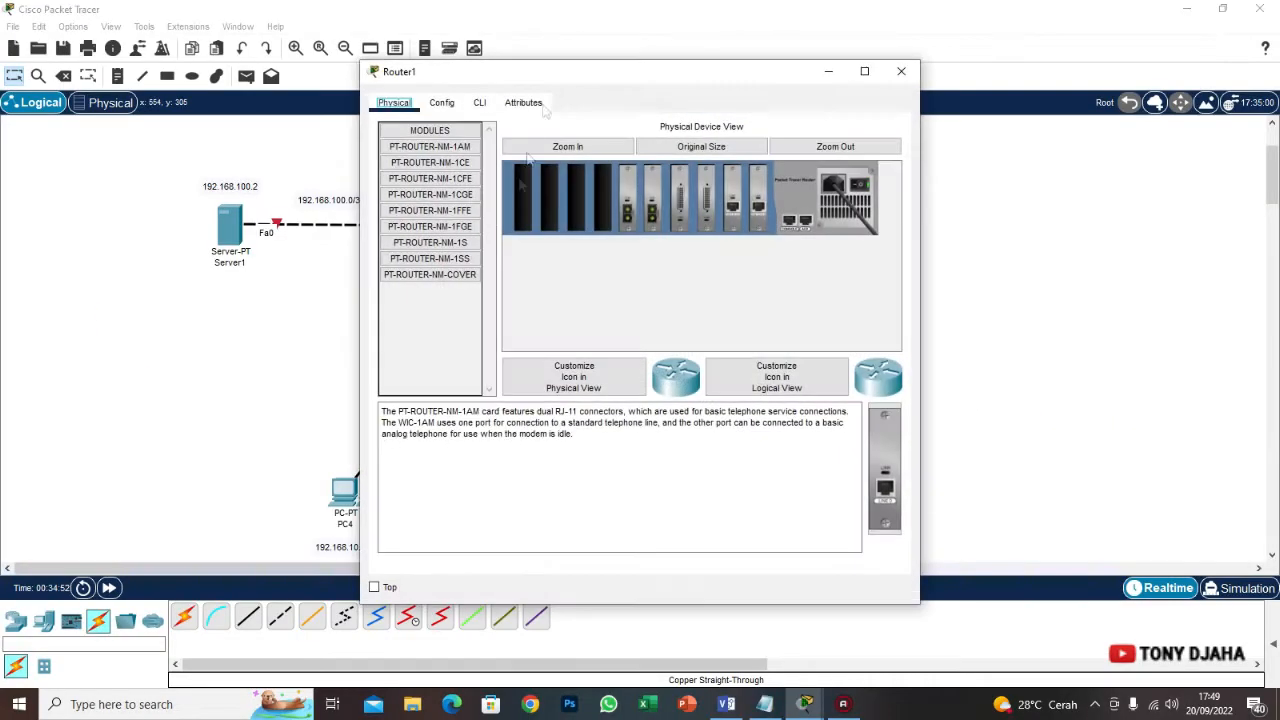
left_click_drag(527, 72, 712, 87)
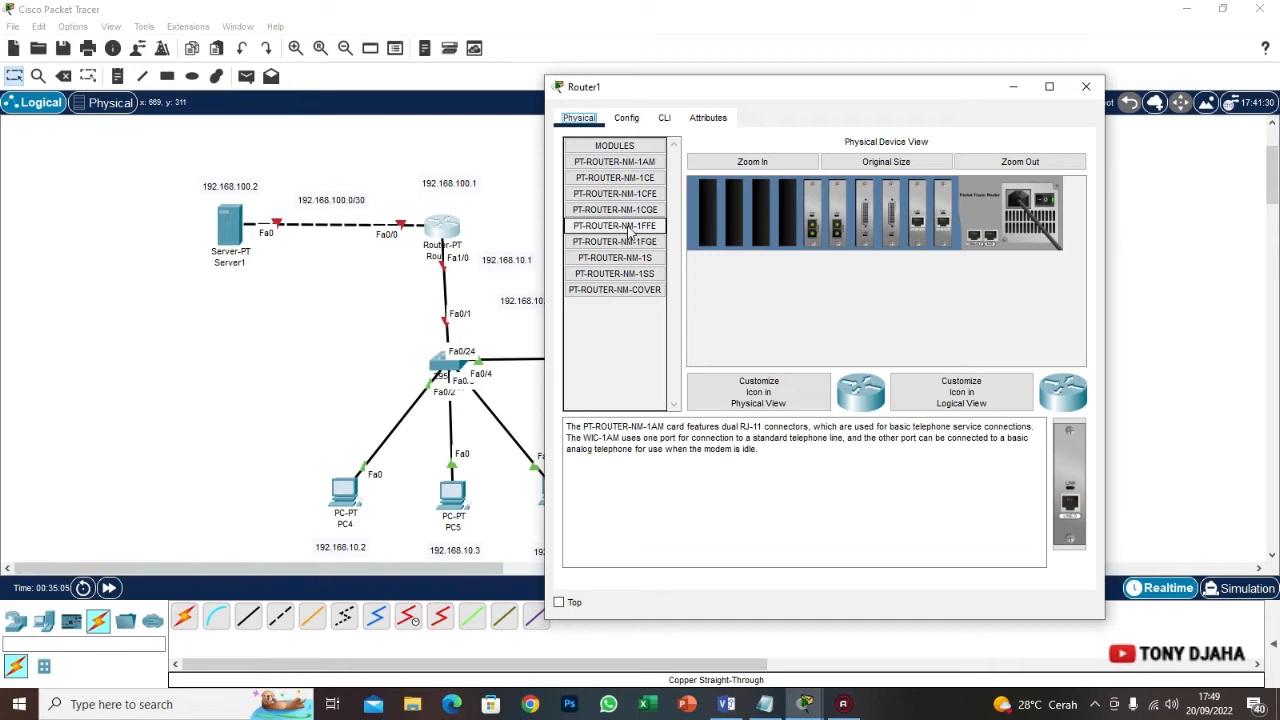
left_click(628, 120)
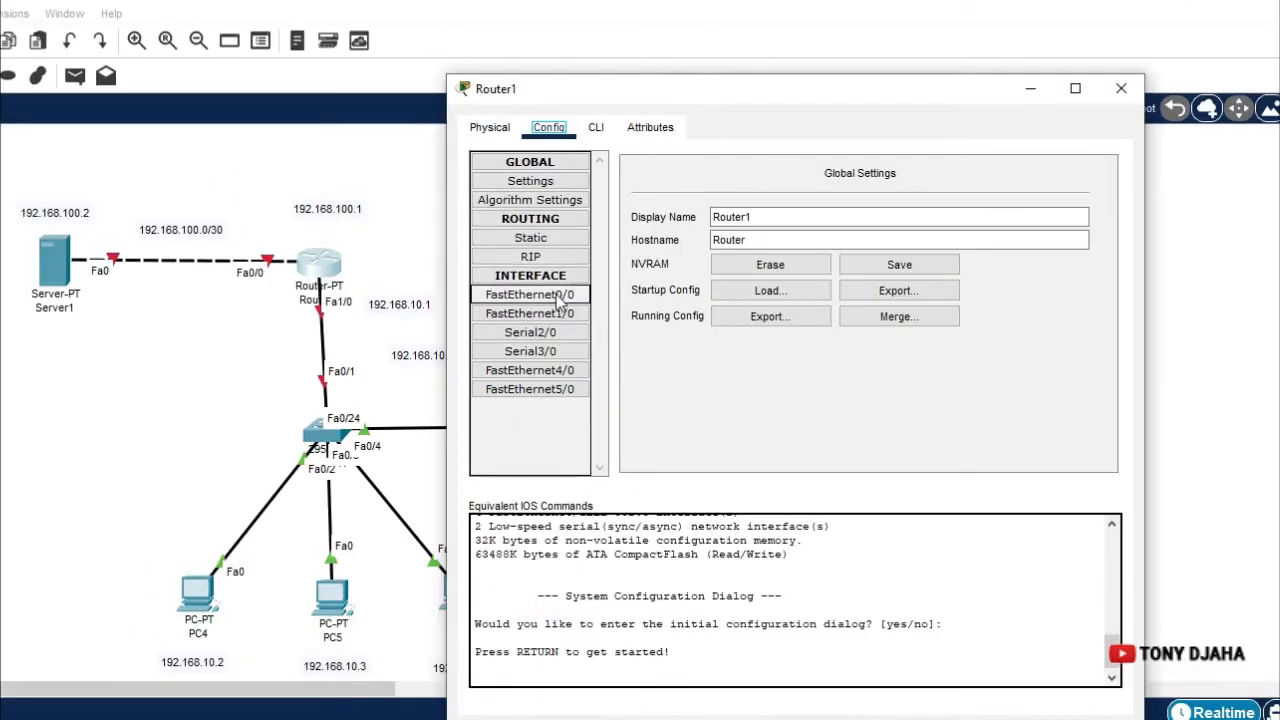
left_click(557, 298)
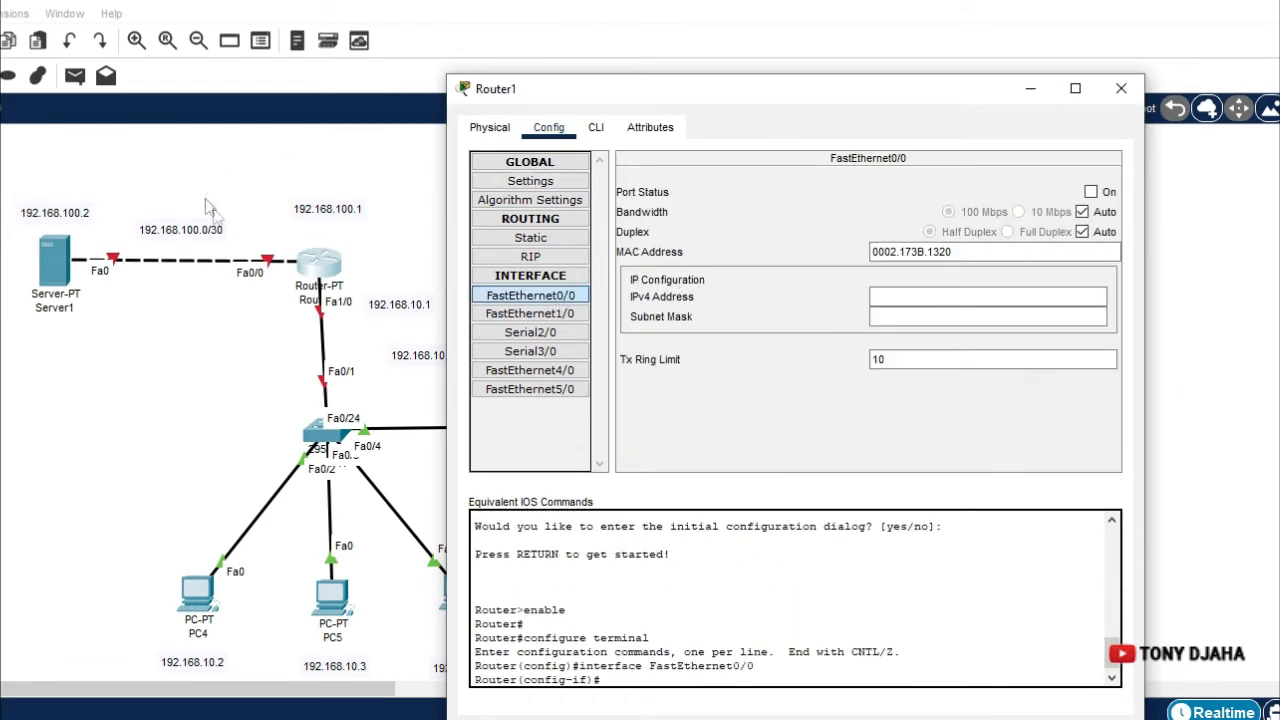
left_click(910, 297)
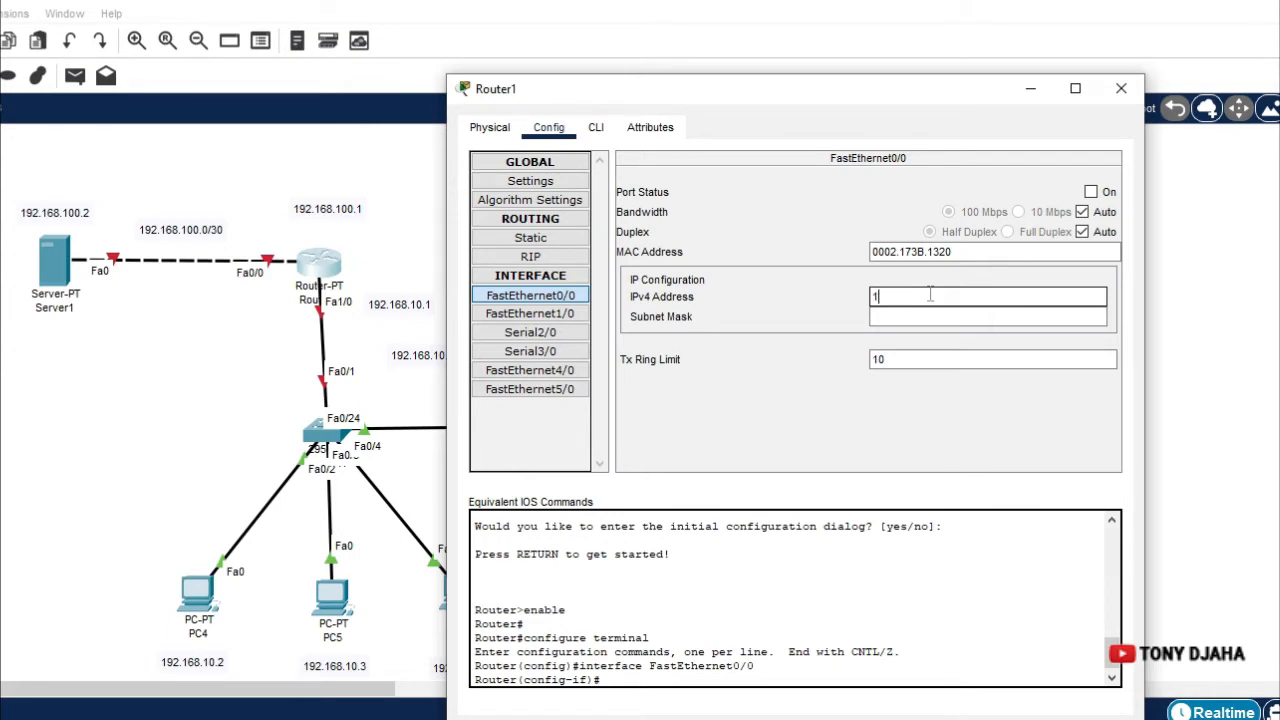
type("192.168")
type(".1")
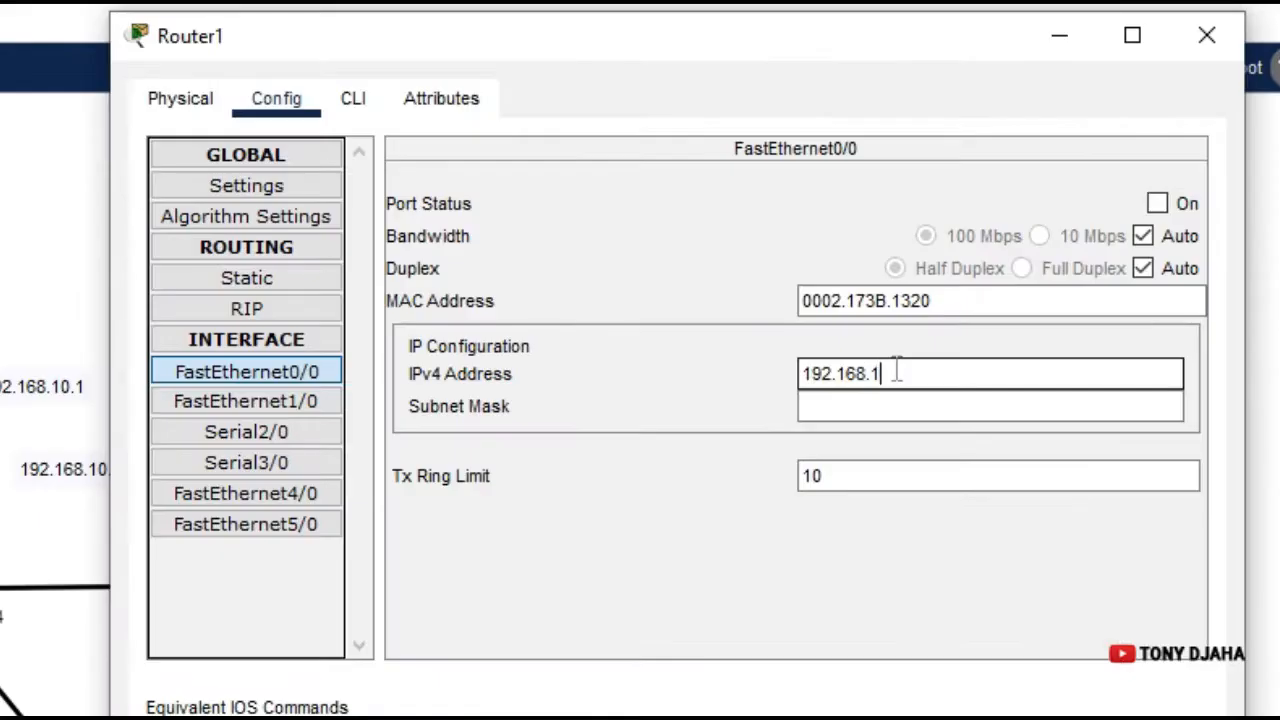
type("00.1")
Set the subnet mask of Router1's FastEthernet0/0 interface to 255.255.255.252 and switch the port on
left_click(900, 406)
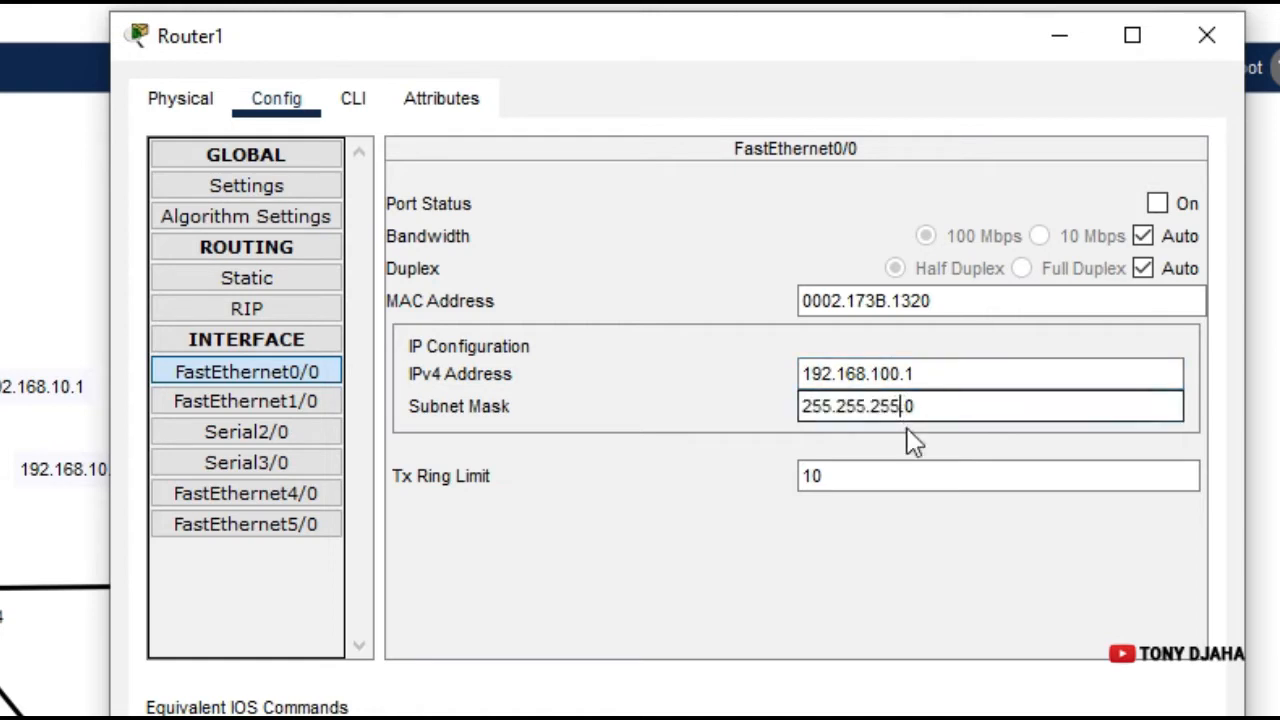
left_click_drag(920, 406, 777, 404)
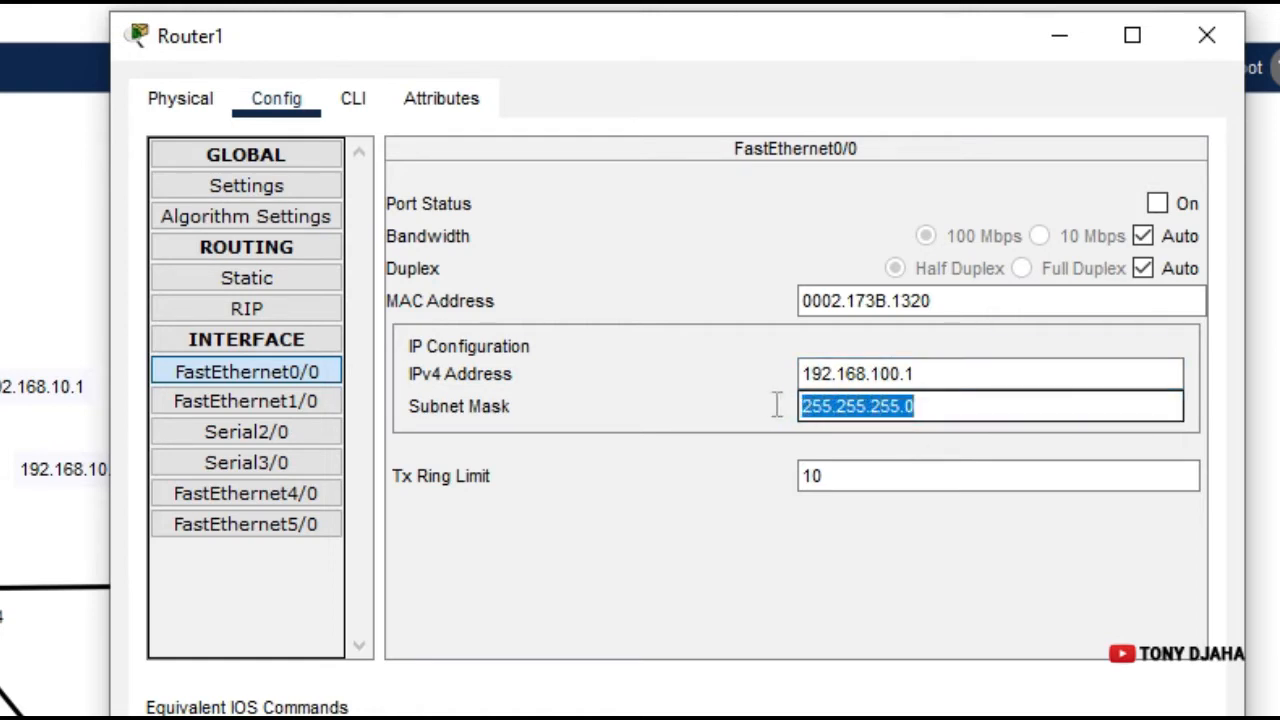
left_click(923, 406)
left_click_drag(923, 406, 908, 407)
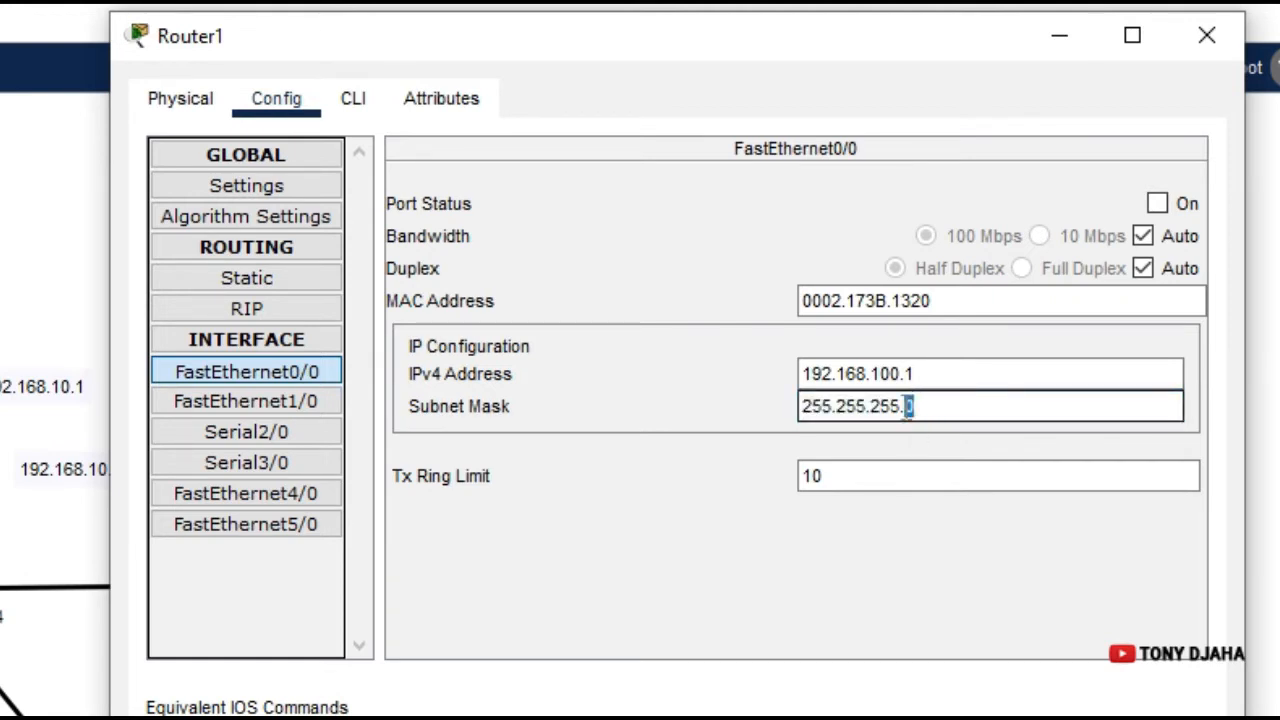
type("252")
left_click(1157, 204)
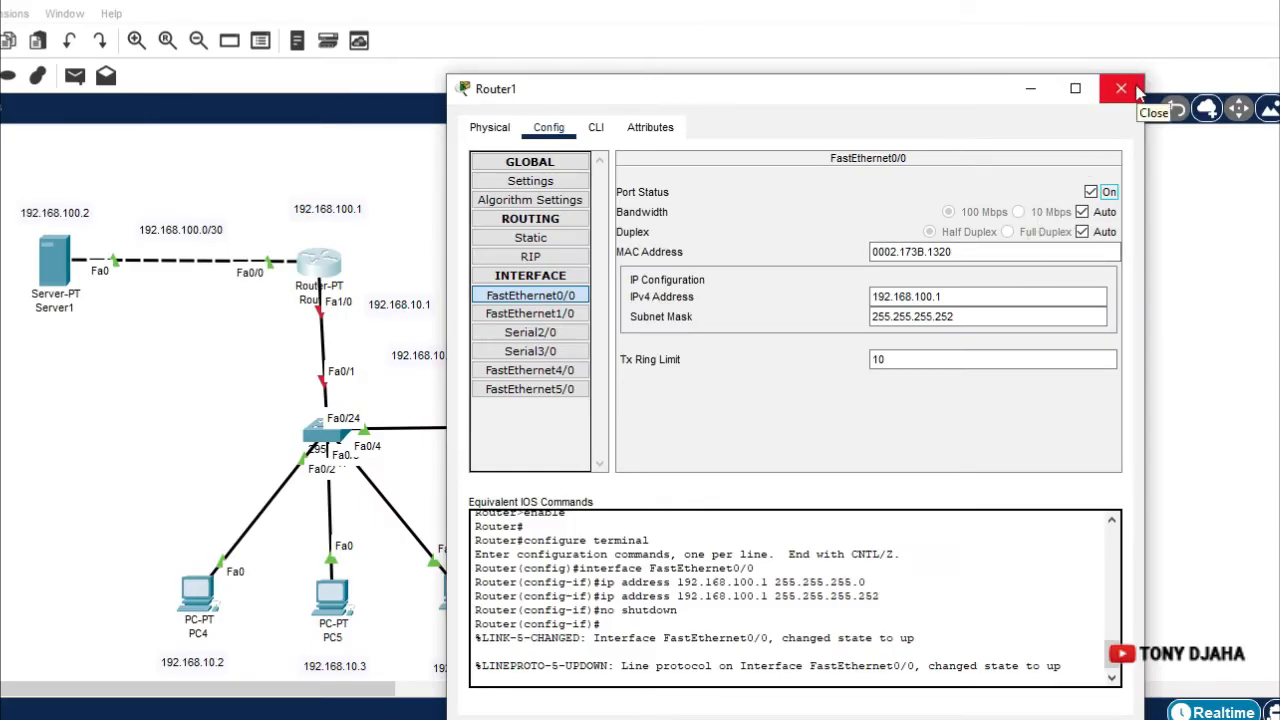
Assign Router1's FastEthernet1/0 interface the IPv4 address 192.168.10.1 with subnet mask 255.255.255.0
left_click(566, 316)
left_click(880, 297)
type("192.168.10.1")
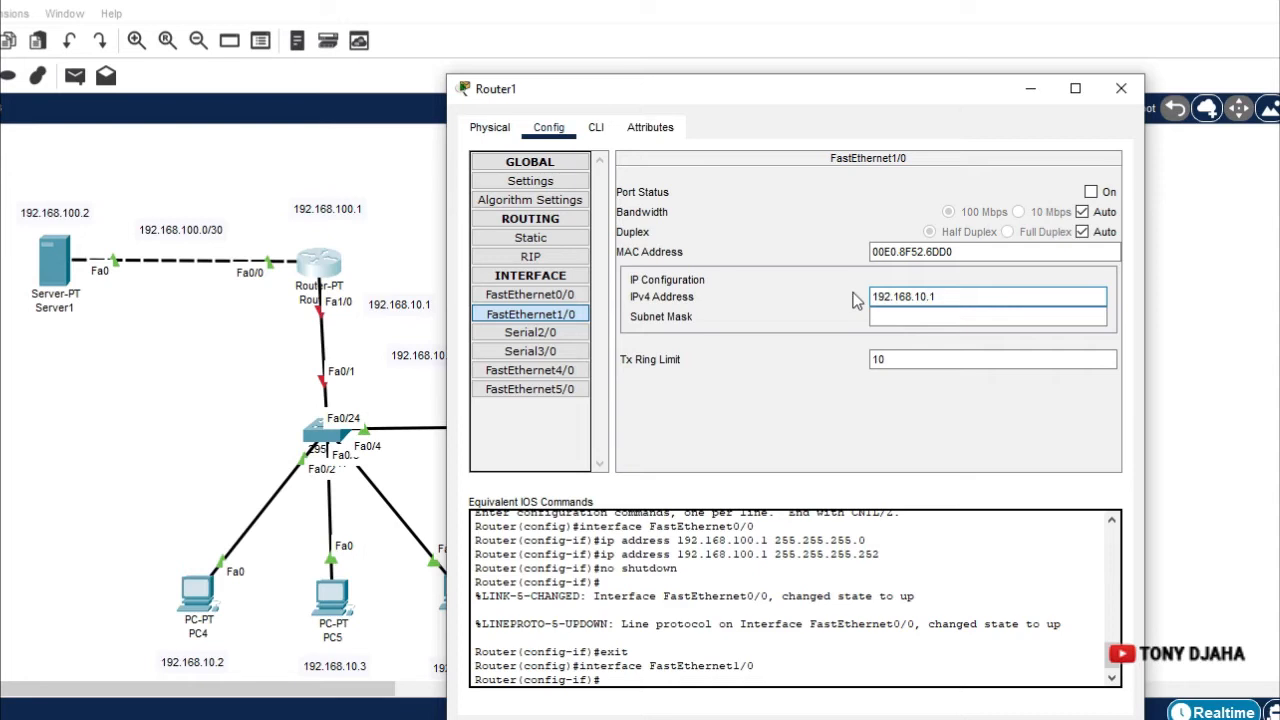
key("Tab")
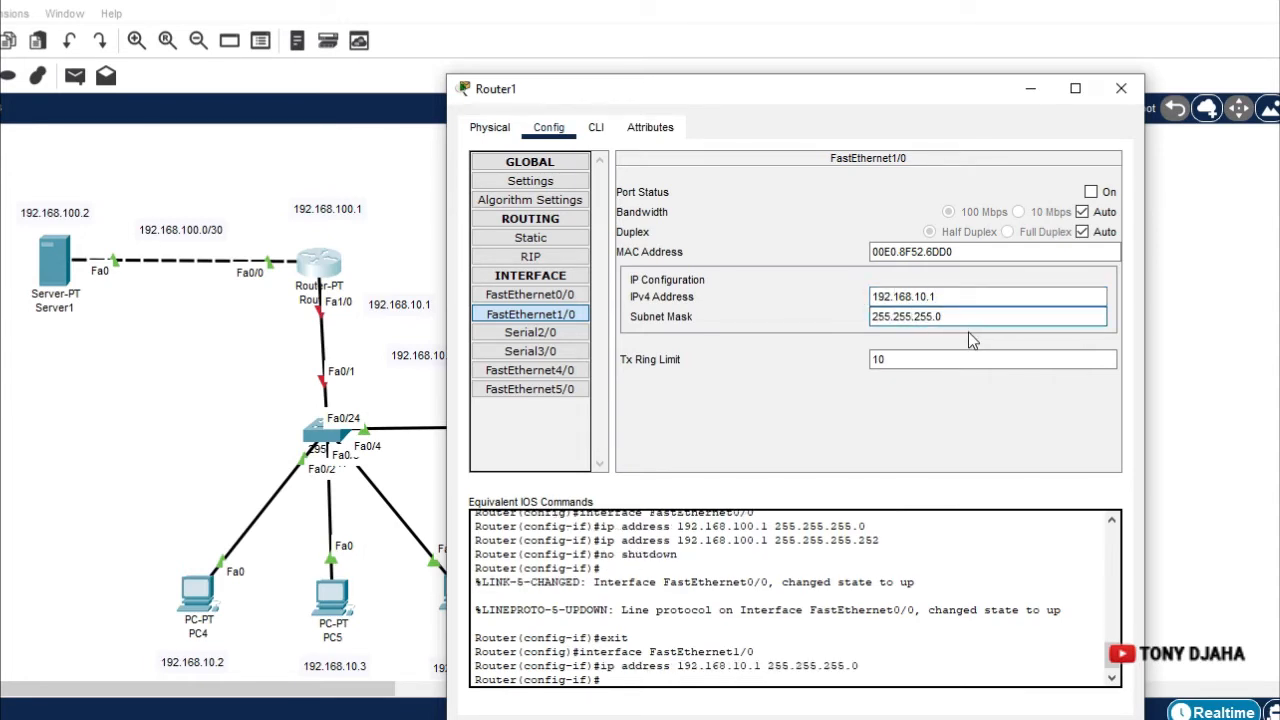
Switch on Router1's FastEthernet1/0 port, keeping its subnet mask, and close the router window
left_click_drag(714, 80, 776, 76)
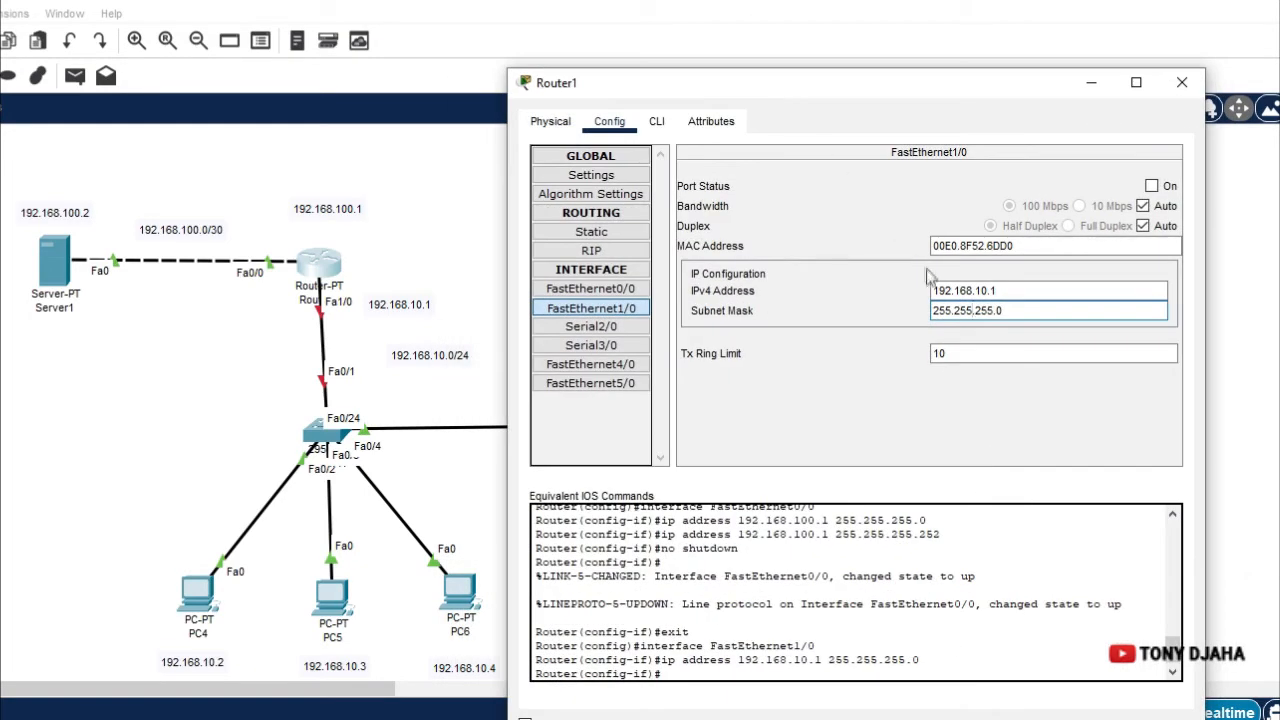
left_click(1005, 310)
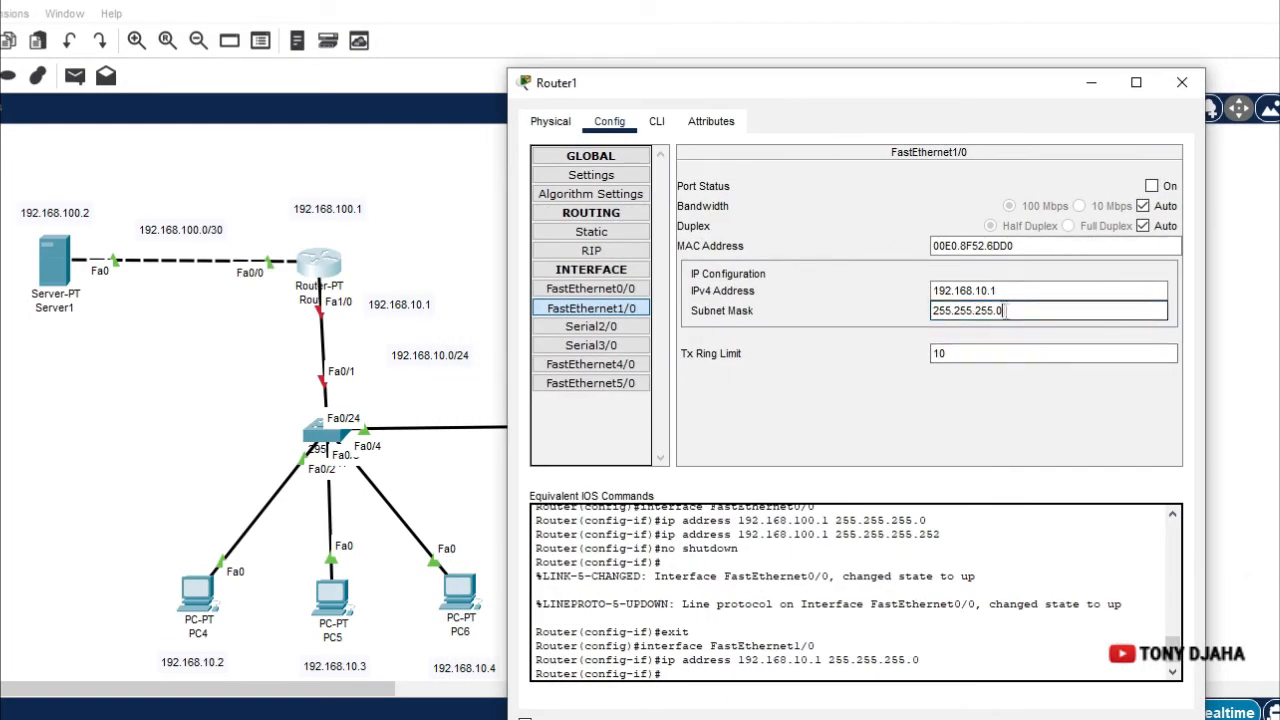
left_click_drag(1005, 310, 935, 308)
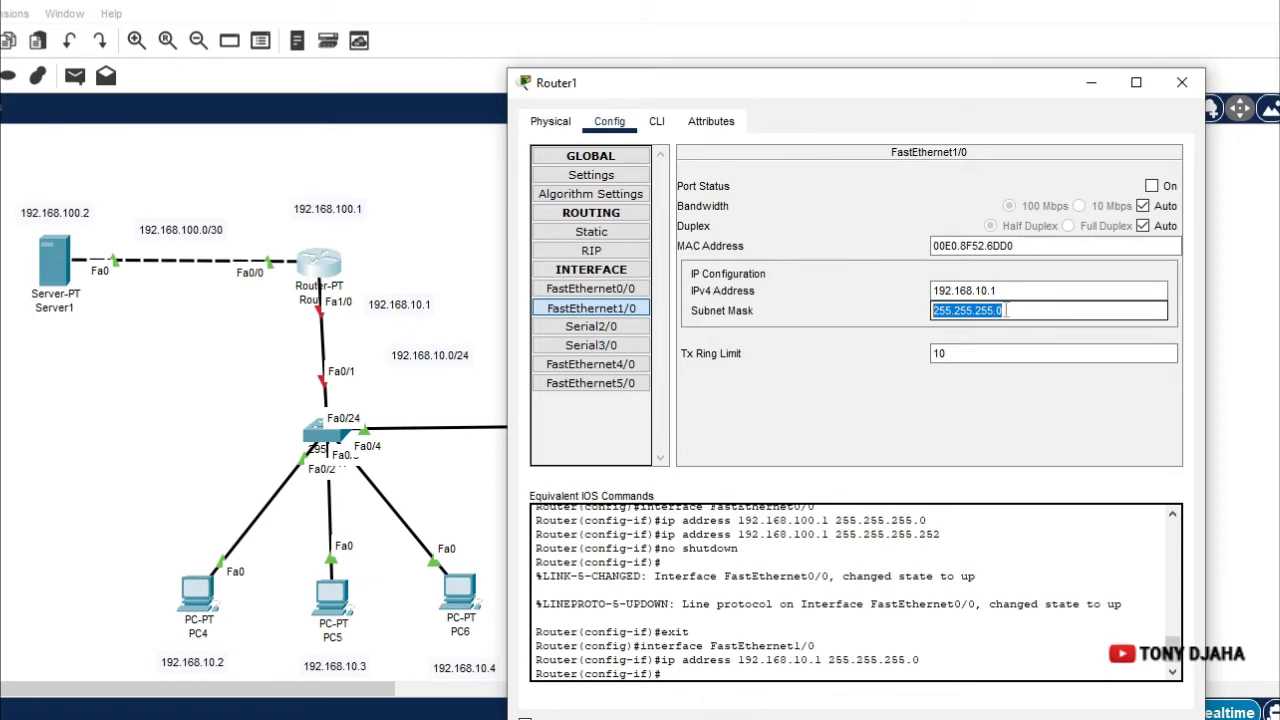
left_click(1151, 187)
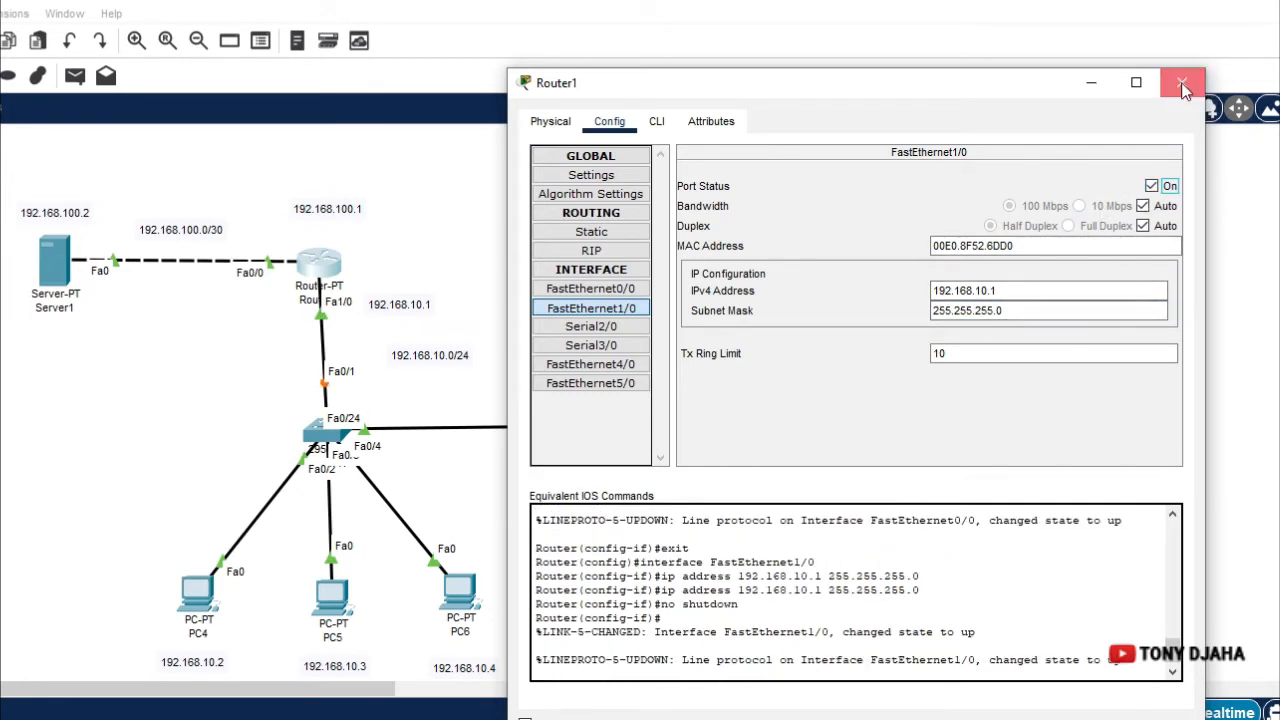
left_click(1182, 85)
Open Server1's IP configuration and set its static IPv4 address to 192.168.100.2
left_click(63, 258)
left_click_drag(410, 77, 778, 89)
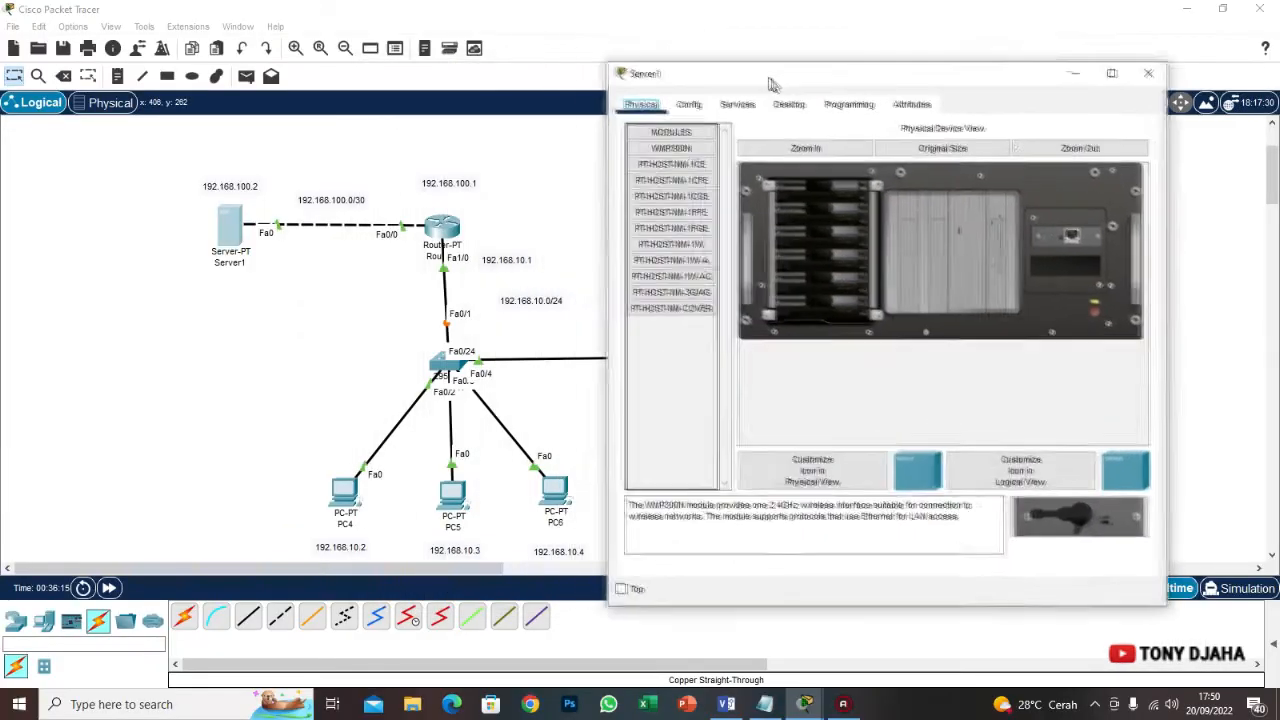
left_click(800, 112)
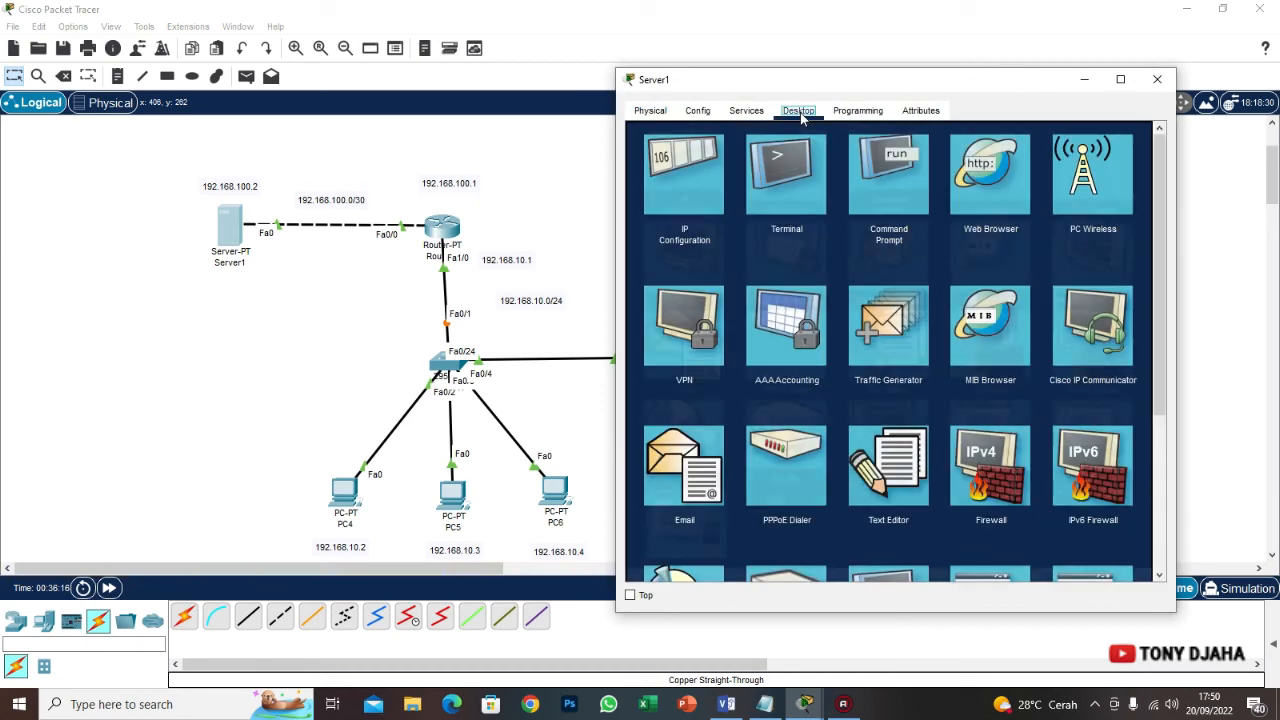
left_click(677, 163)
left_click(930, 256)
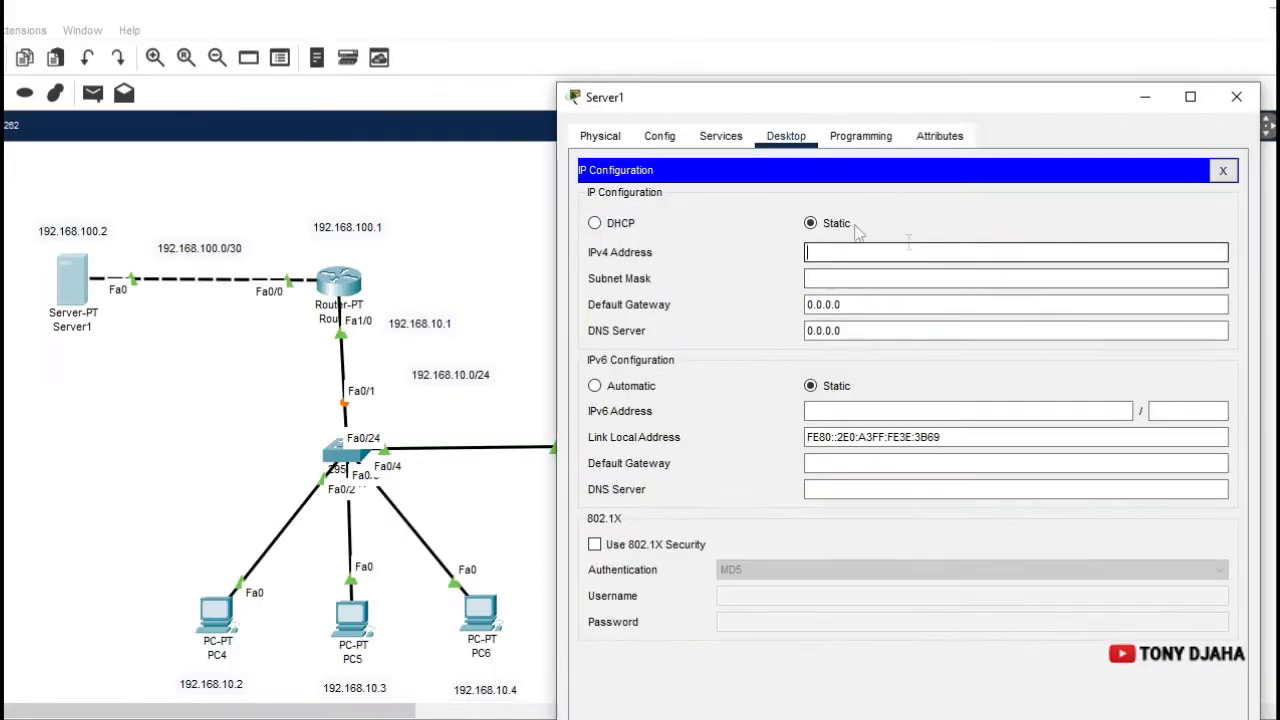
type("192.168.1010")
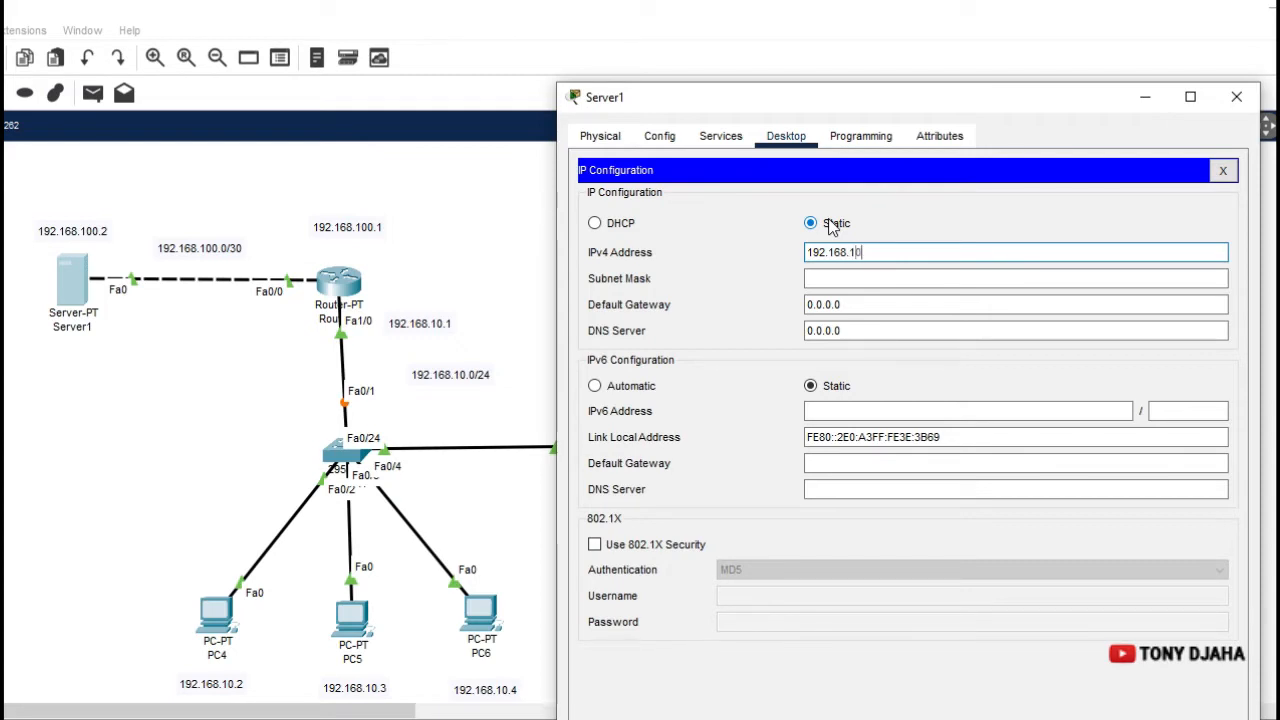
type("0.2")
Set Server1's subnet mask to 255.255.255.252 and close its device window
left_click(860, 278)
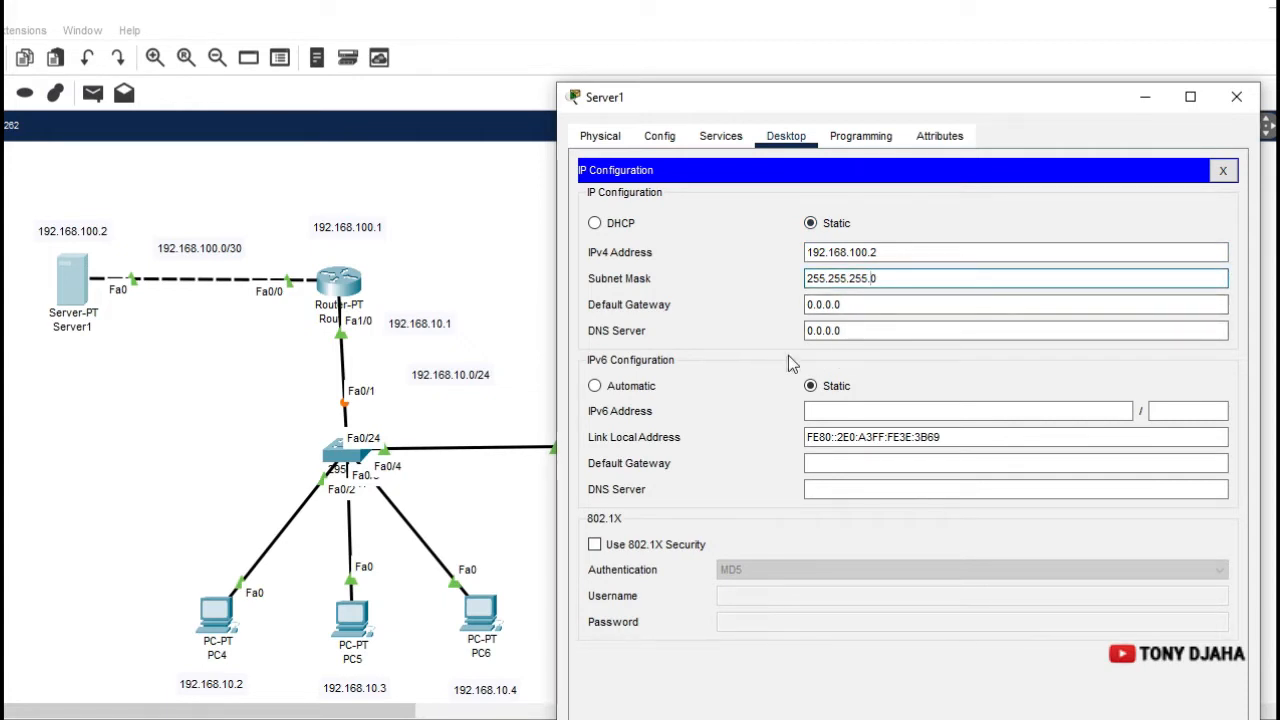
left_click_drag(890, 279, 872, 278)
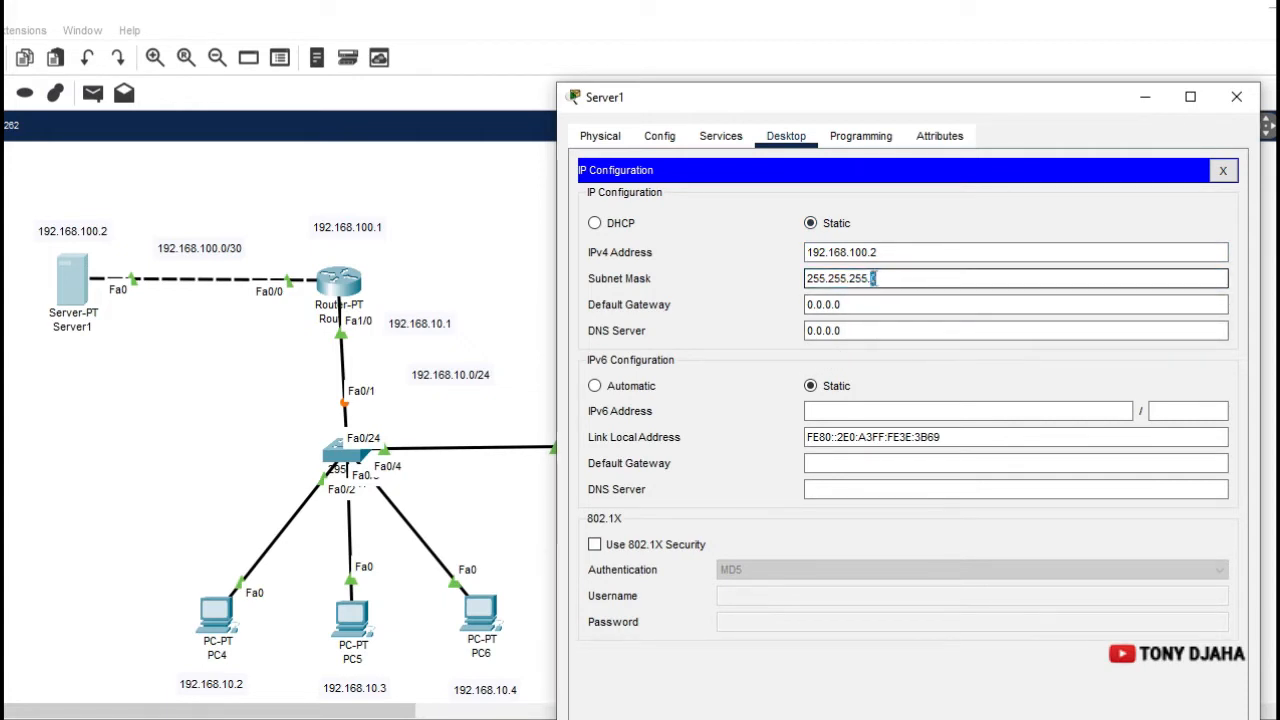
type("252")
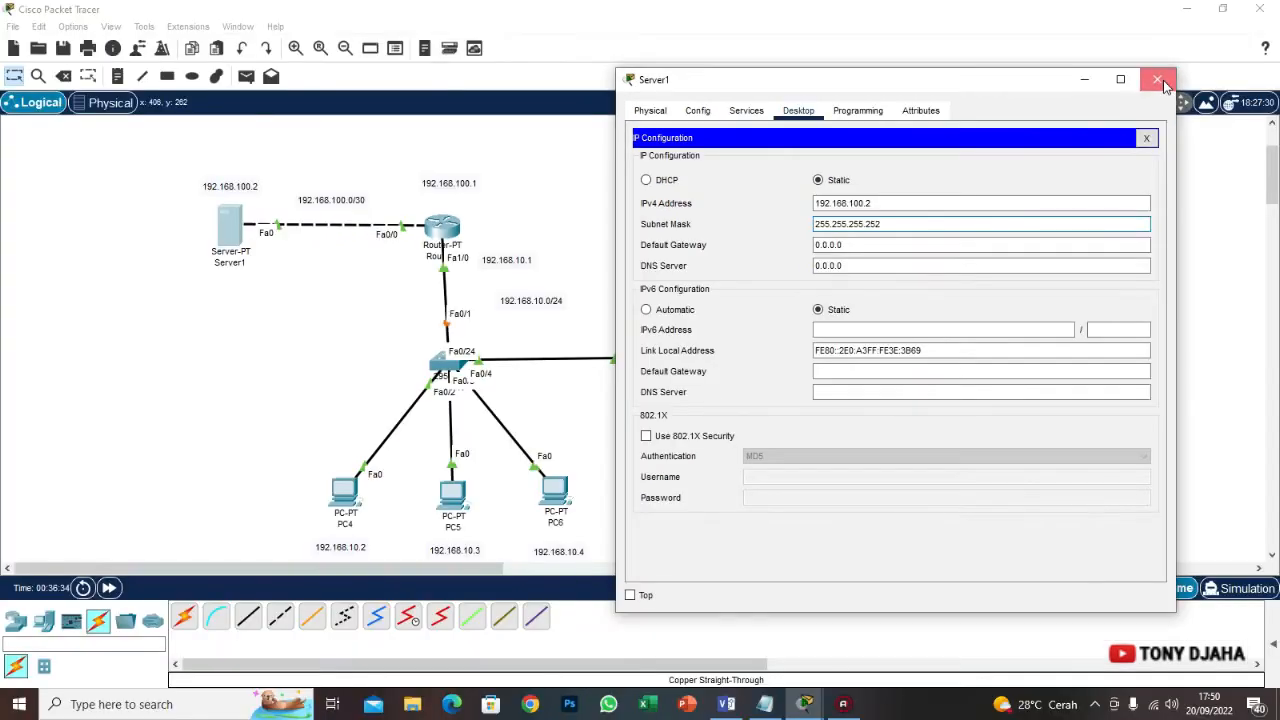
left_click(1158, 80)
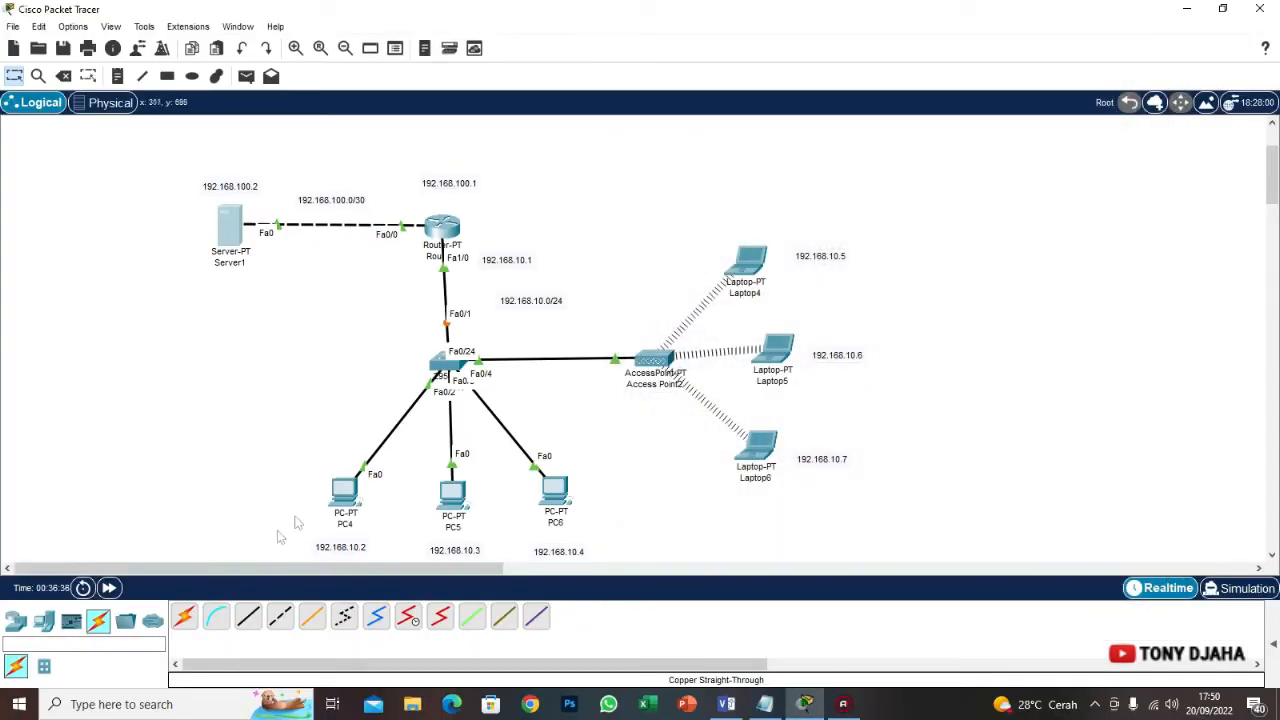
Give PC4 the static IPv4 address 192.168.10.2 with subnet mask 255.255.255.0 and close its device window
left_click(345, 490)
left_click(488, 103)
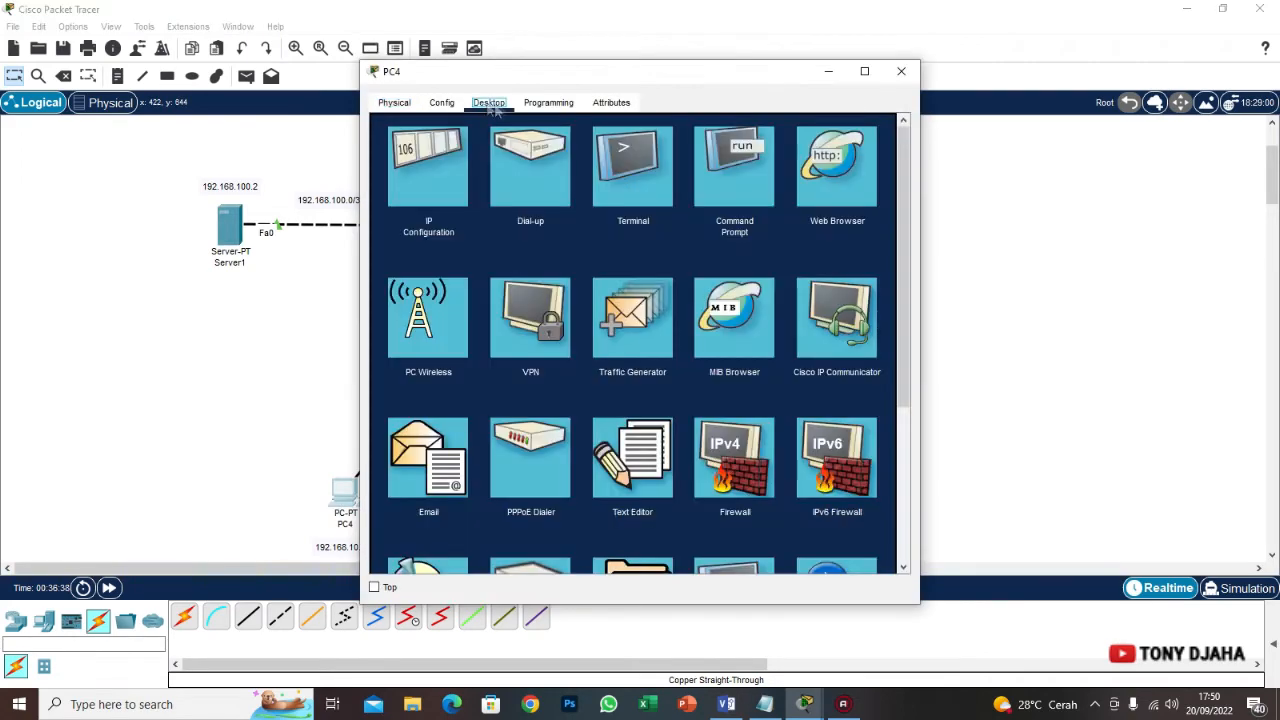
left_click_drag(460, 78, 713, 95)
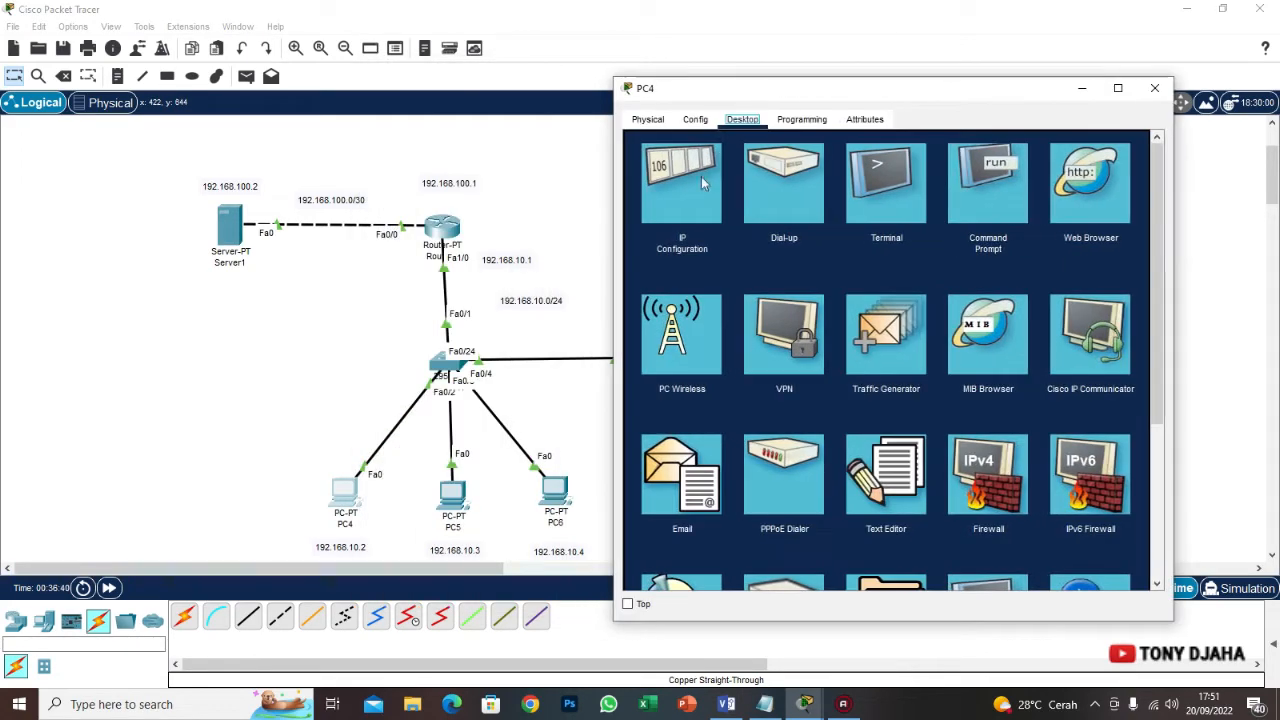
left_click(681, 180)
left_click(814, 229)
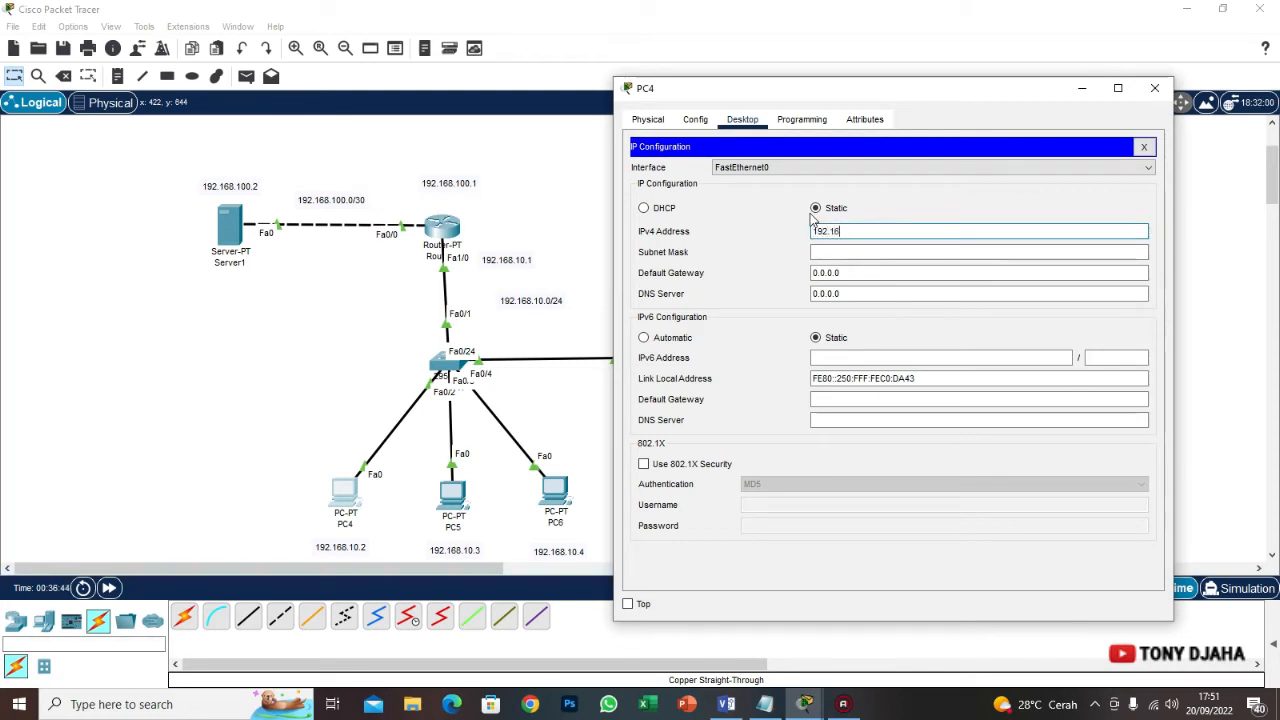
type("192.168.10.2")
left_click(826, 252)
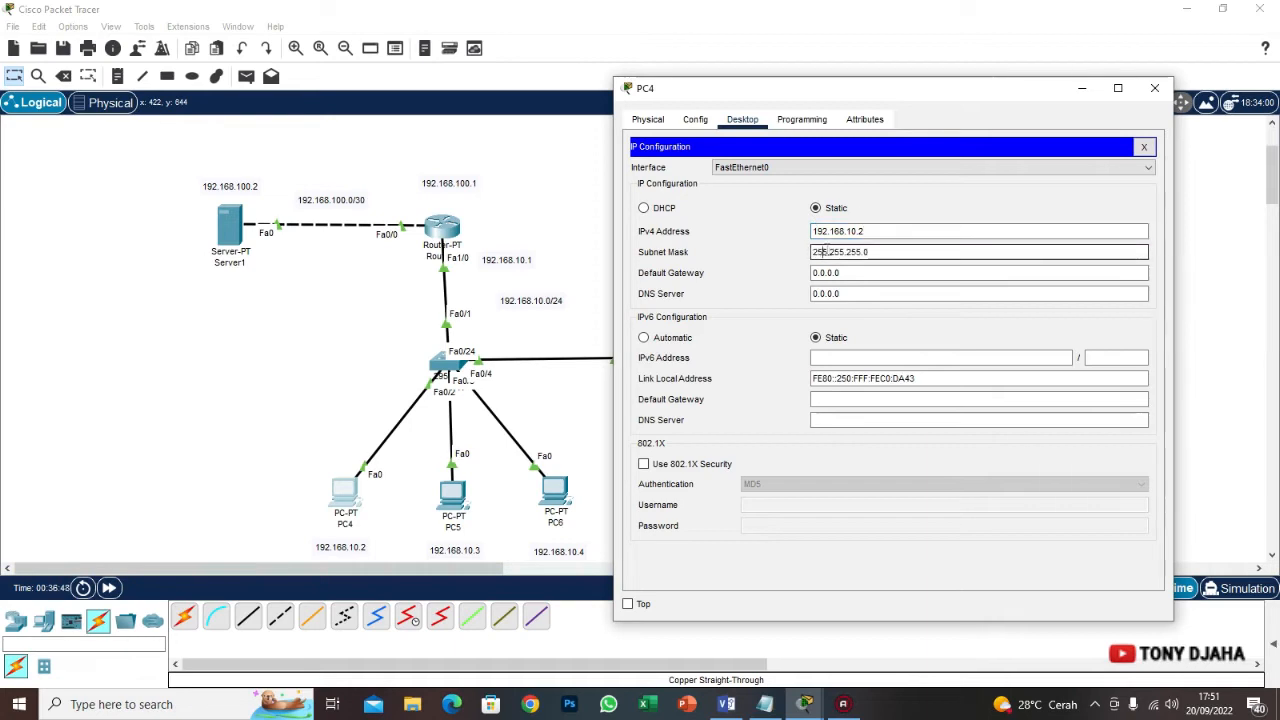
left_click(1153, 92)
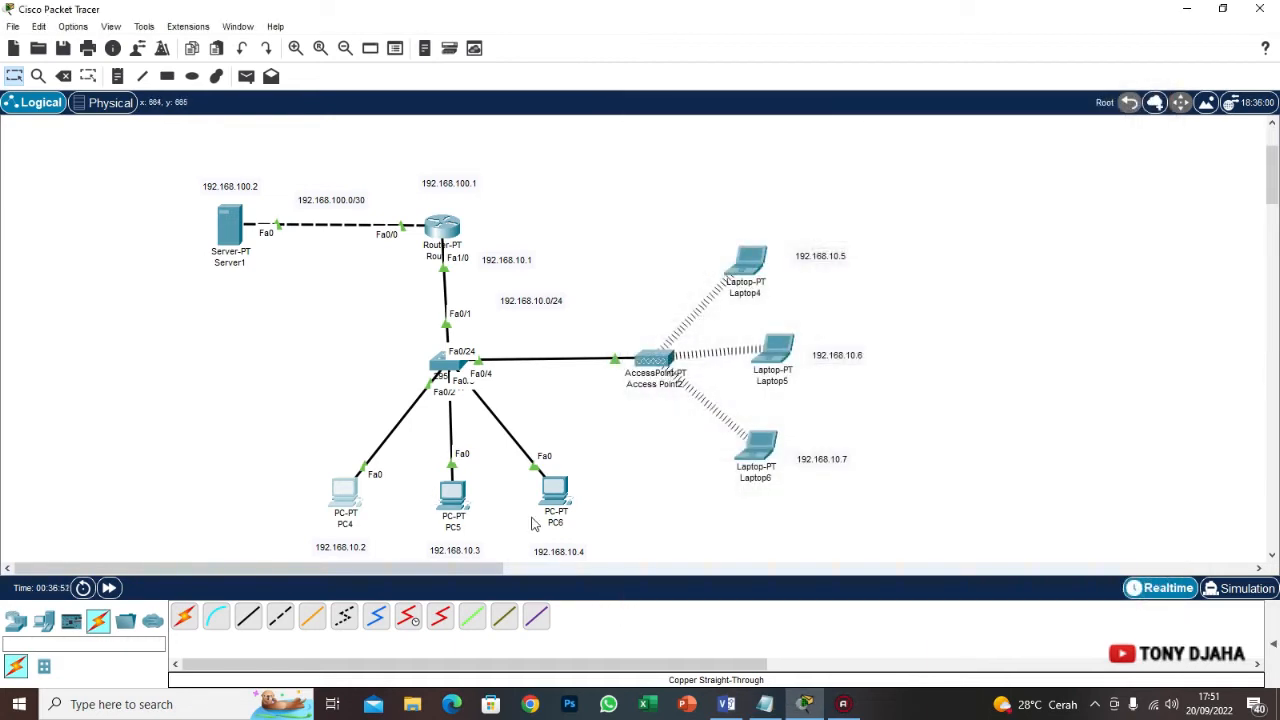
Give PC5 the static IPv4 address 192.168.10.3 with the default subnet mask and close its device window
left_click(457, 505)
left_click_drag(571, 76, 891, 73)
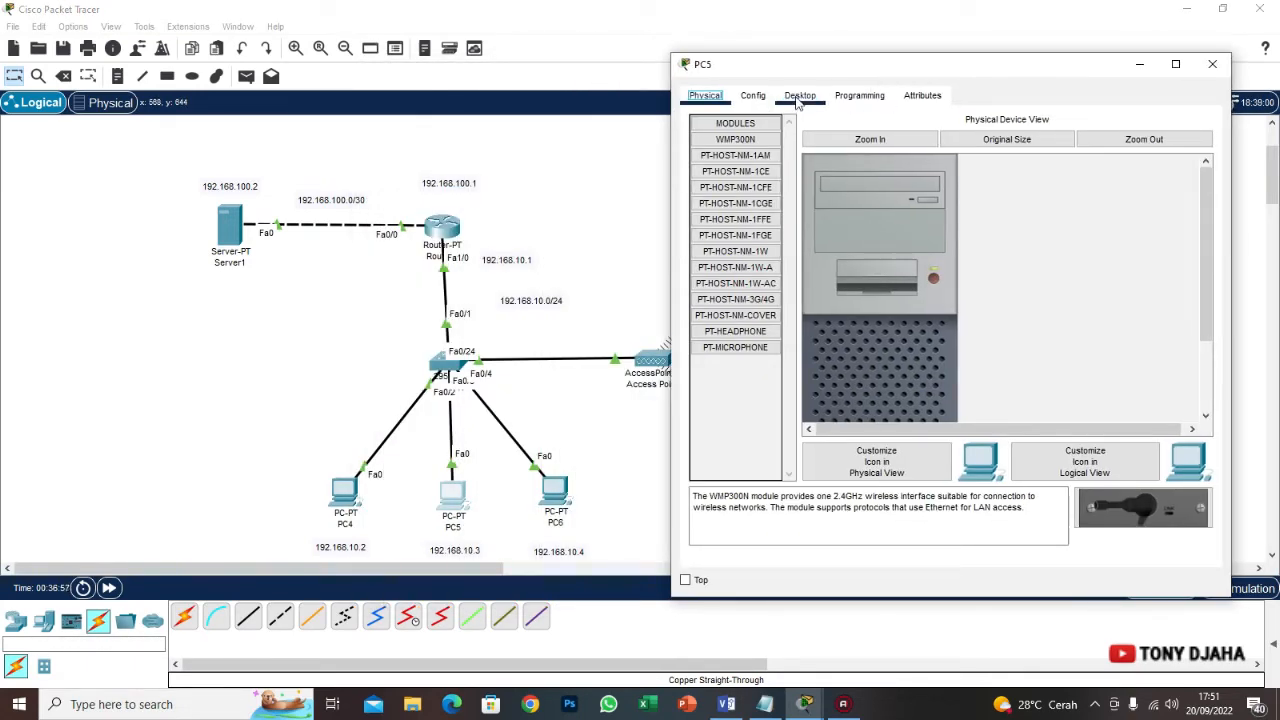
left_click(799, 96)
left_click(748, 172)
left_click(884, 229)
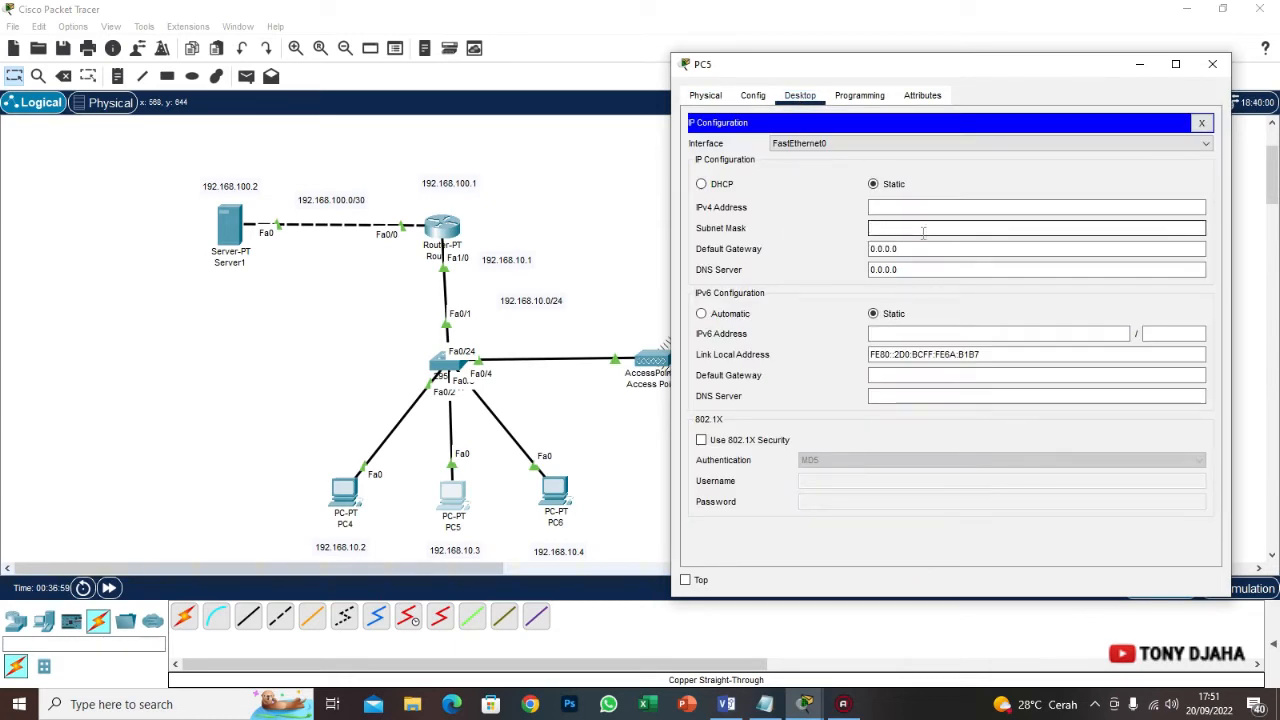
left_click(919, 207)
type("192")
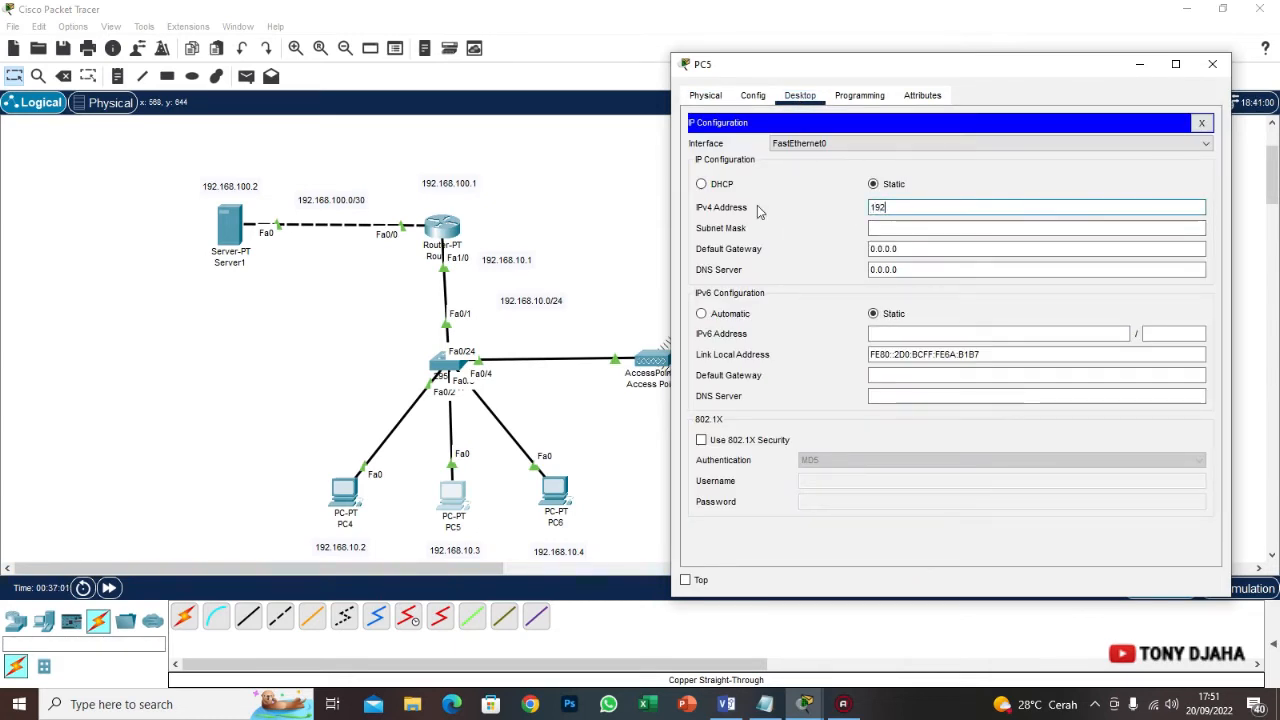
type(".168.10")
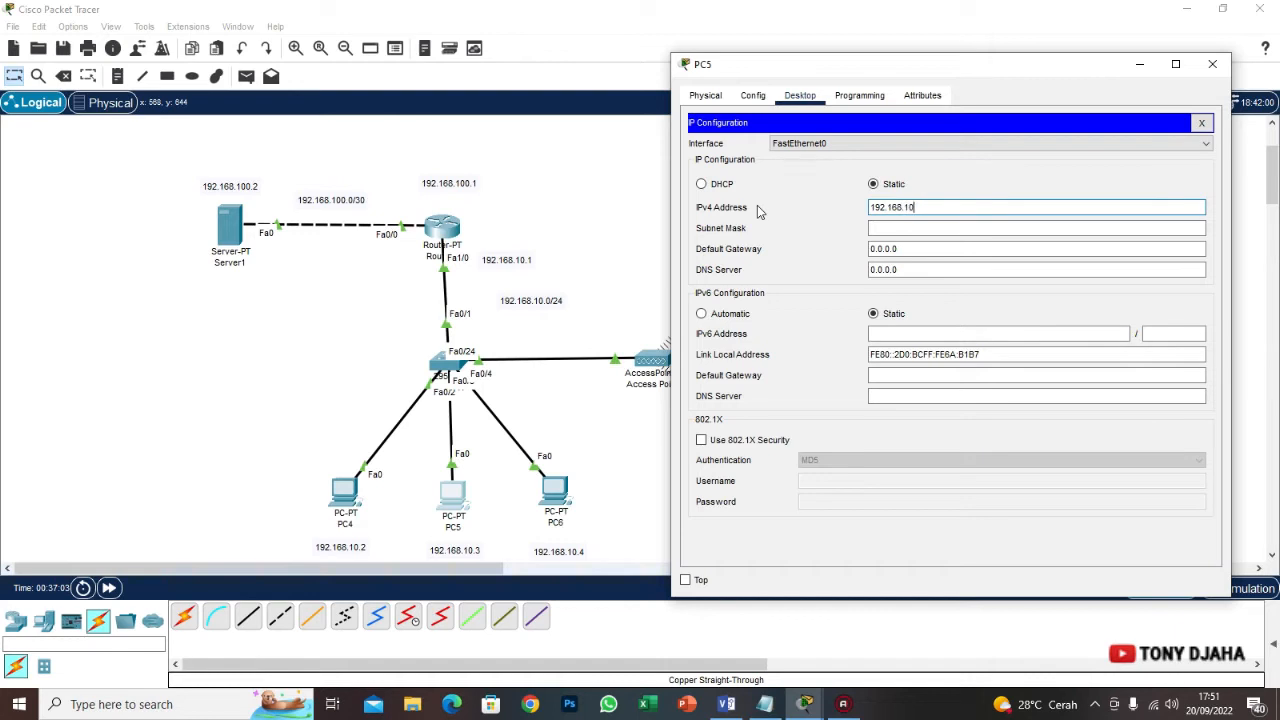
type(".3")
left_click(928, 228)
left_click(1212, 63)
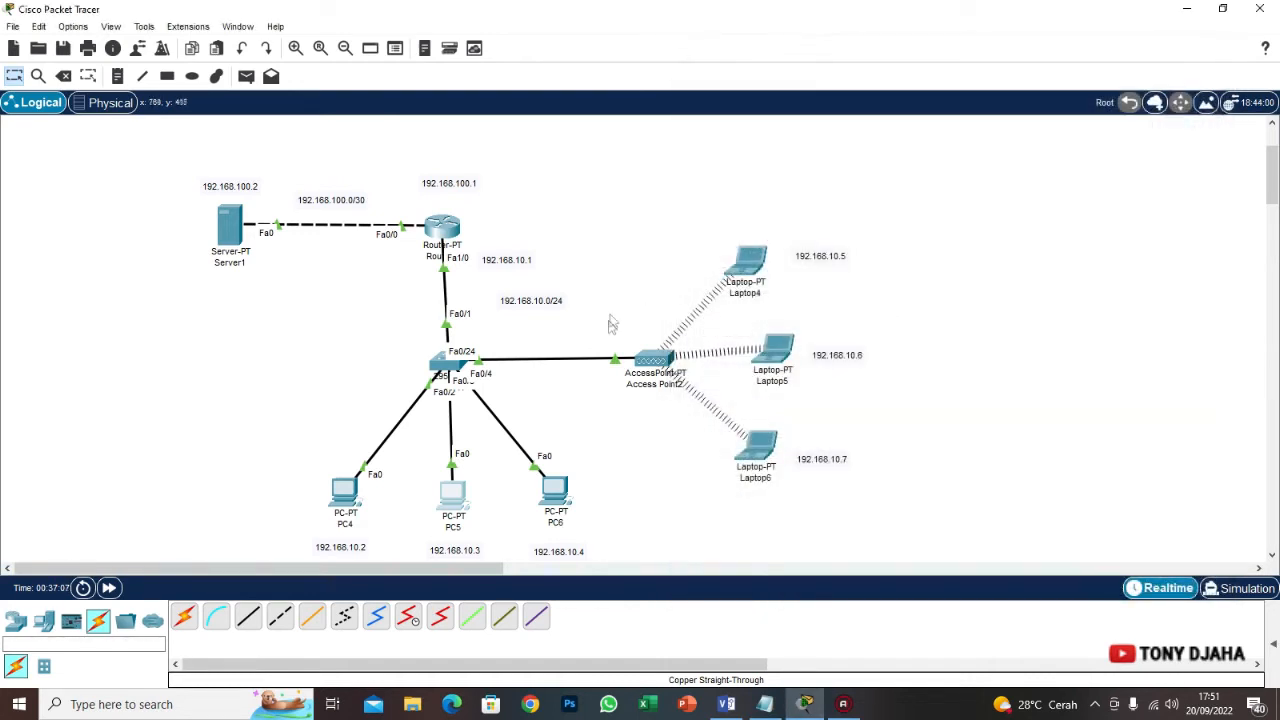
Give Laptop4 the static IPv4 address 192.168.10.5 with subnet mask 255.255.255.0 and close its device window
left_click(748, 262)
left_click_drag(488, 71, 790, 104)
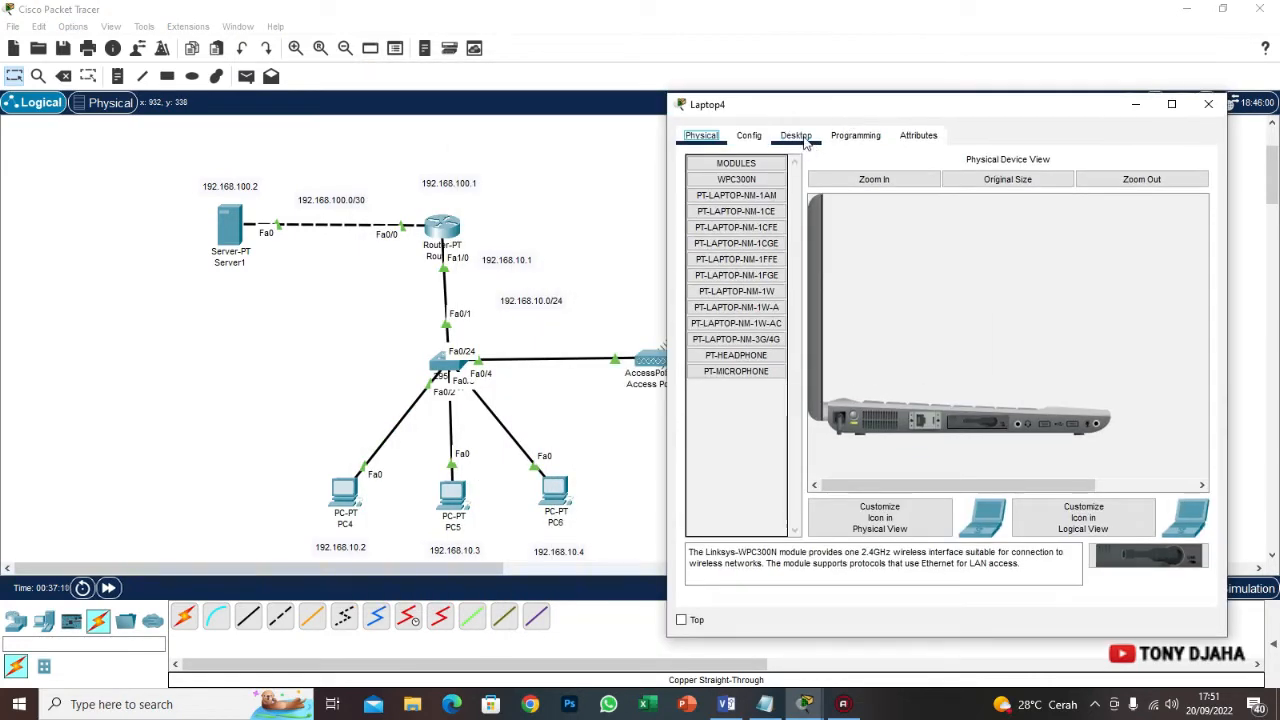
left_click(797, 137)
left_click(738, 212)
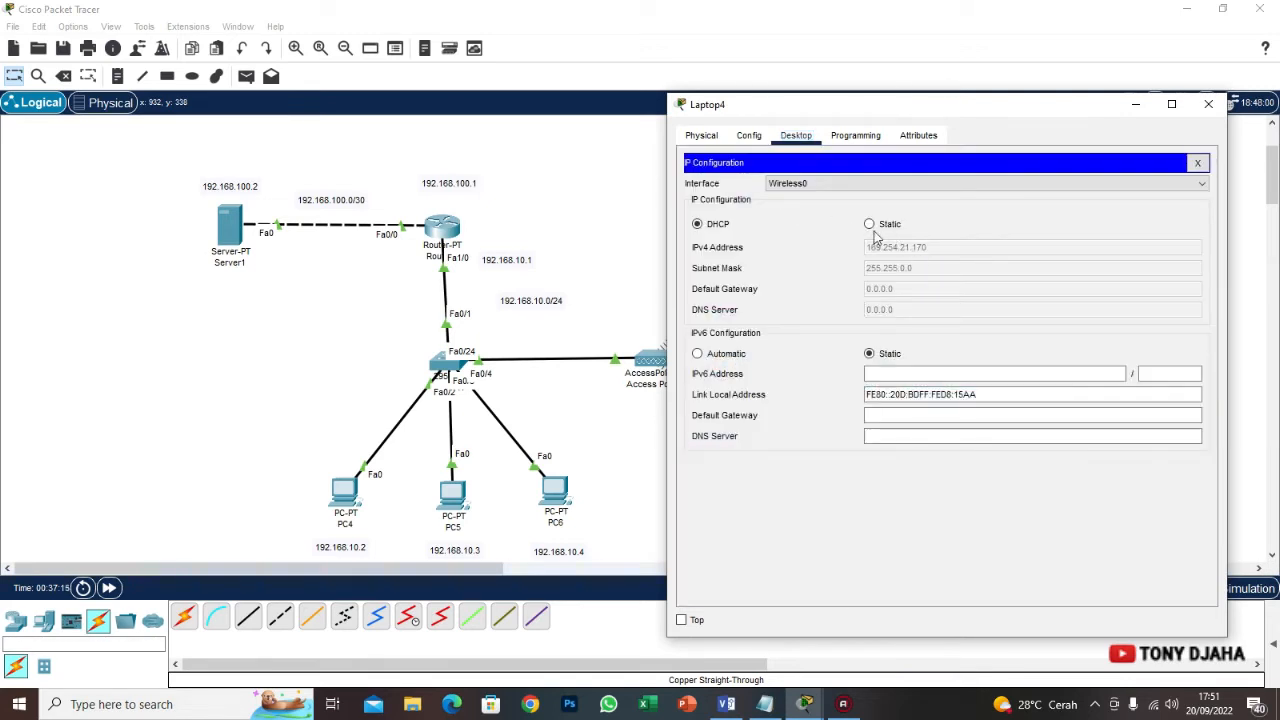
left_click(869, 224)
left_click(894, 247)
type("192.168.10.5")
key("Tab")
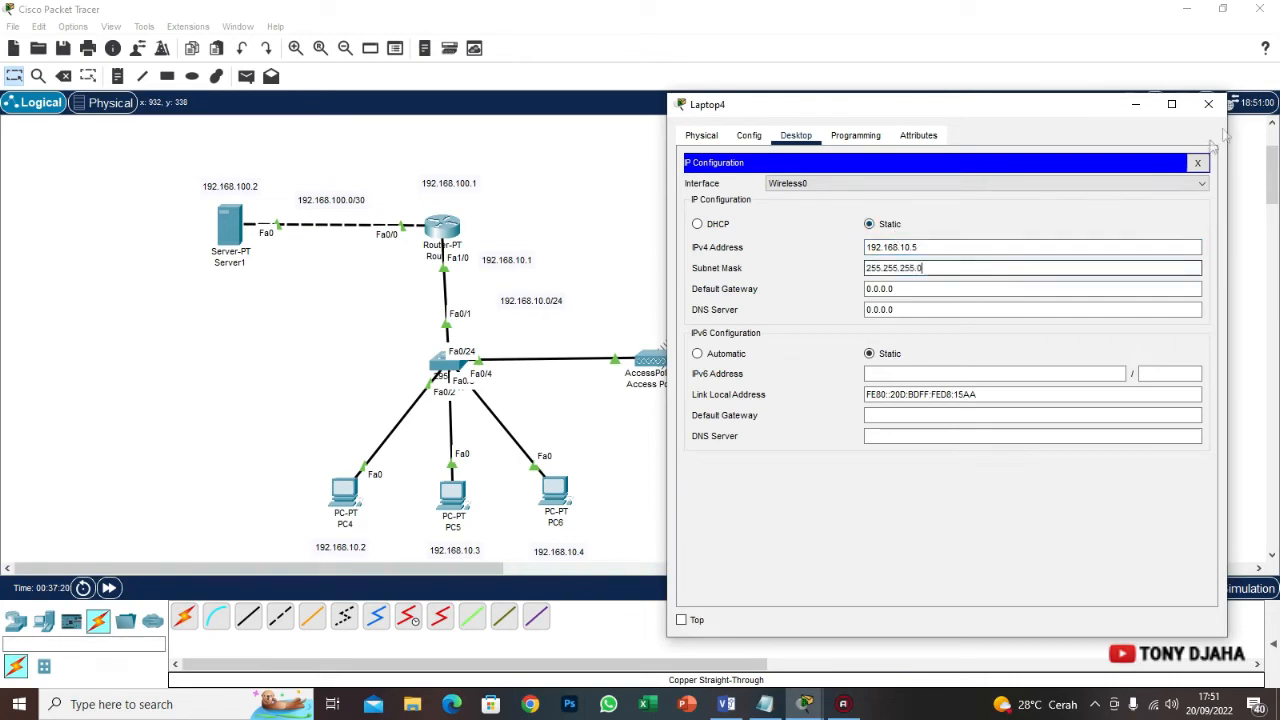
left_click(1208, 104)
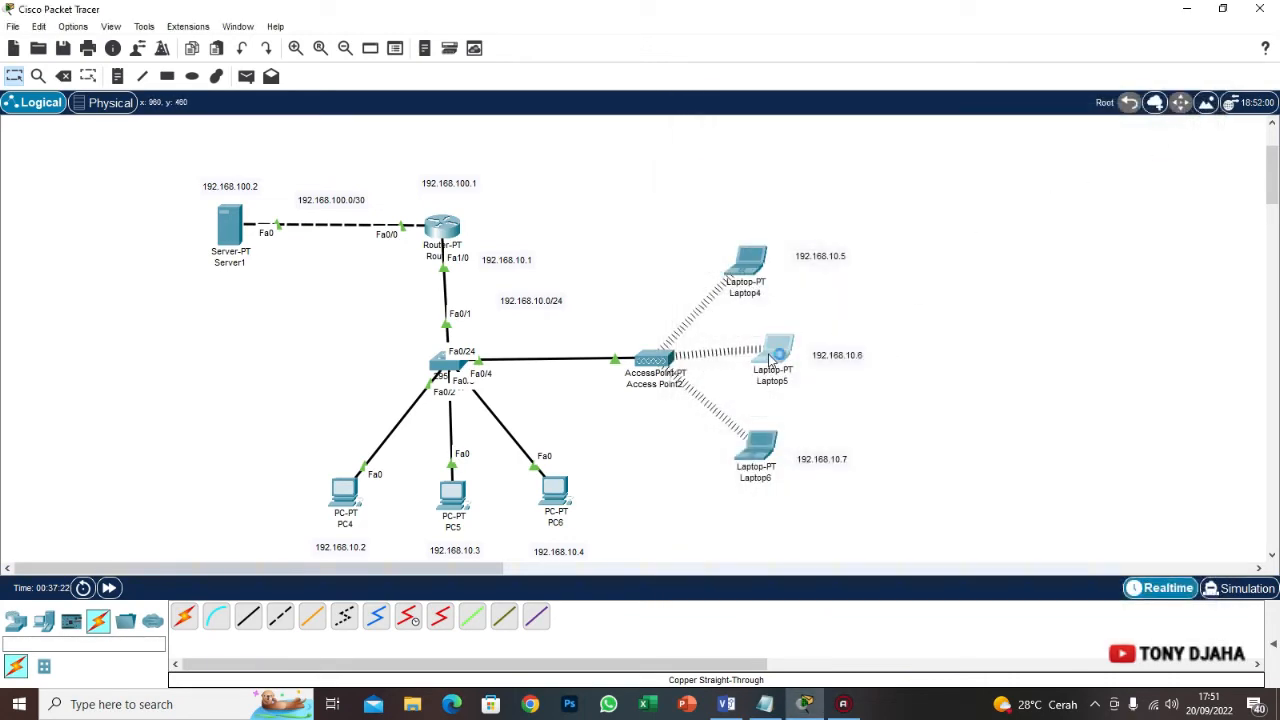
Give Laptop5 the static IPv4 address 192.168.10.6 with the default subnet mask and close its device window
left_click(770, 362)
left_click(489, 102)
left_click(428, 162)
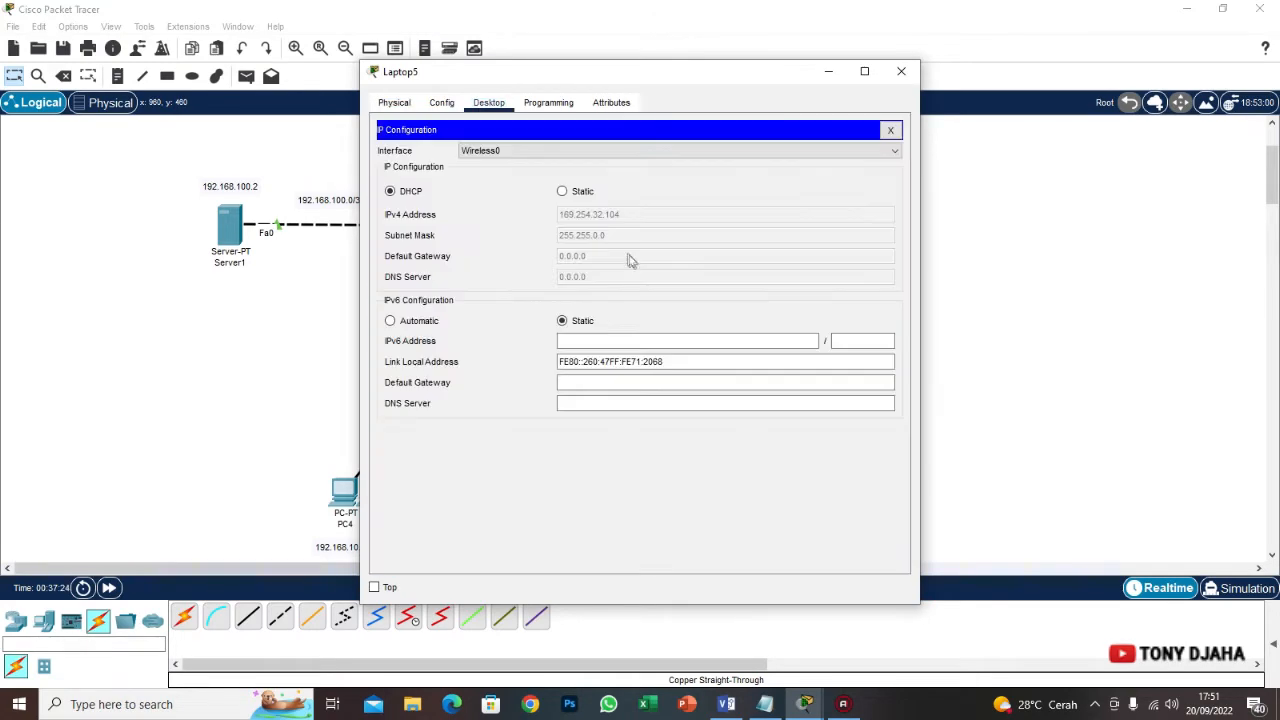
left_click(562, 191)
left_click(577, 214)
type("192.168.10.6")
left_click(615, 234)
left_click(901, 71)
Give Laptop6 the static IPv4 address 192.168.10.7 with subnet mask 255.255.255.0 and close its device window
left_click(752, 470)
left_click(488, 103)
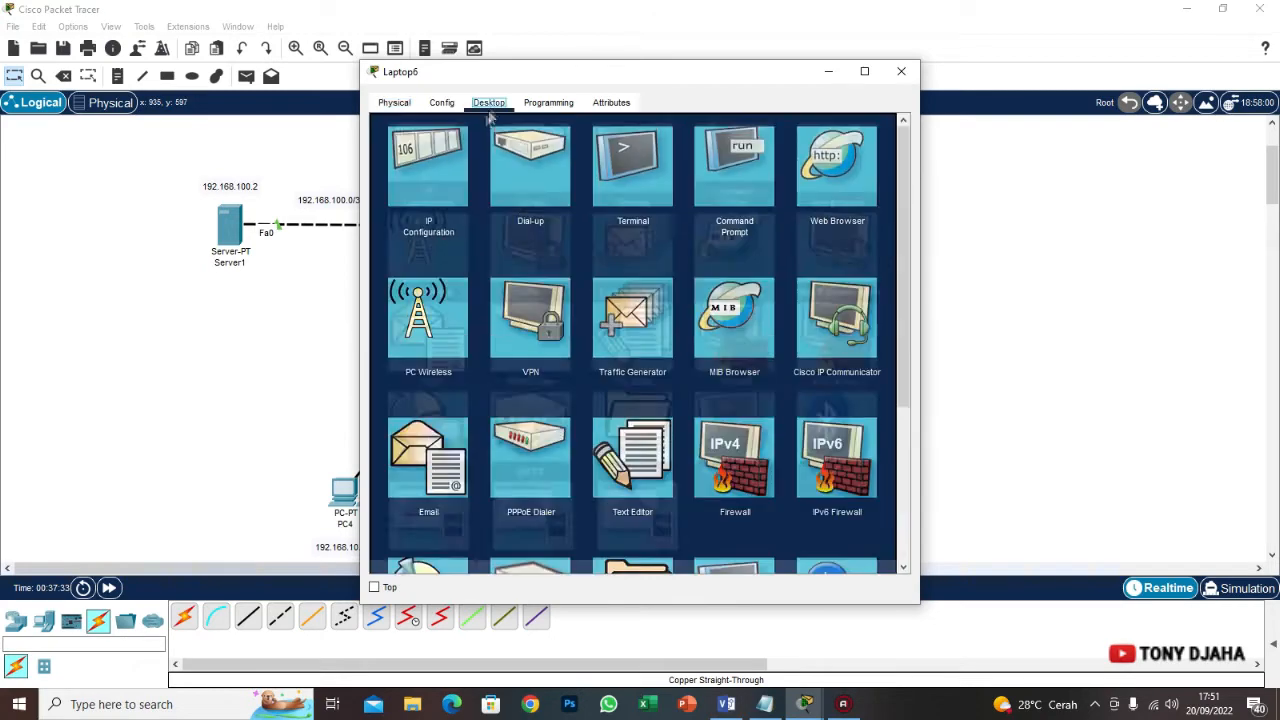
left_click(428, 165)
left_click(566, 193)
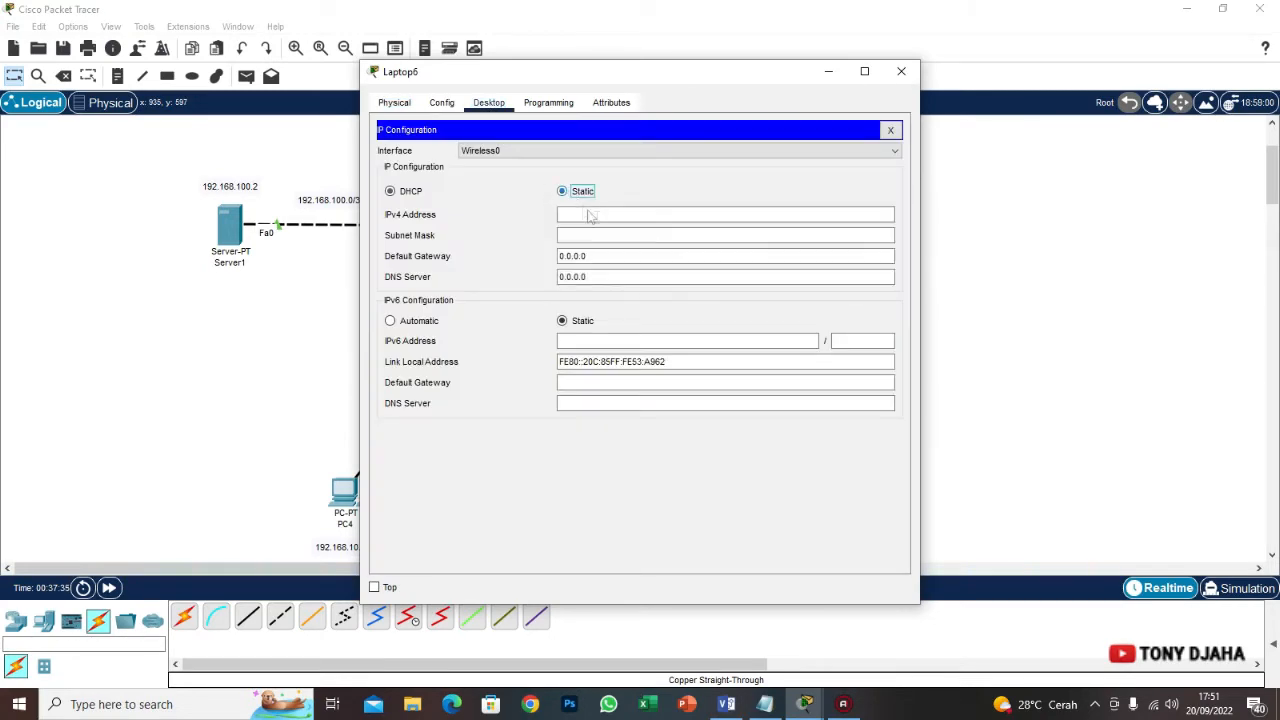
left_click(603, 210)
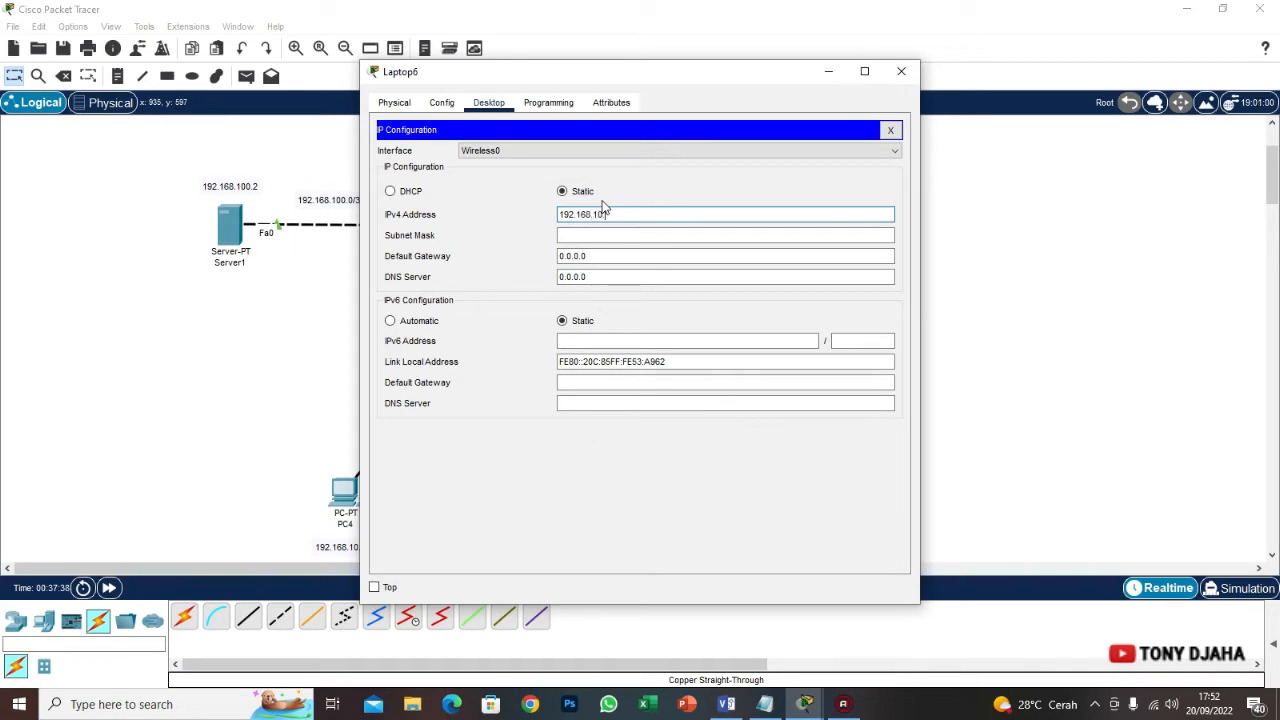
left_click_drag(713, 79, 632, 118)
type("7")
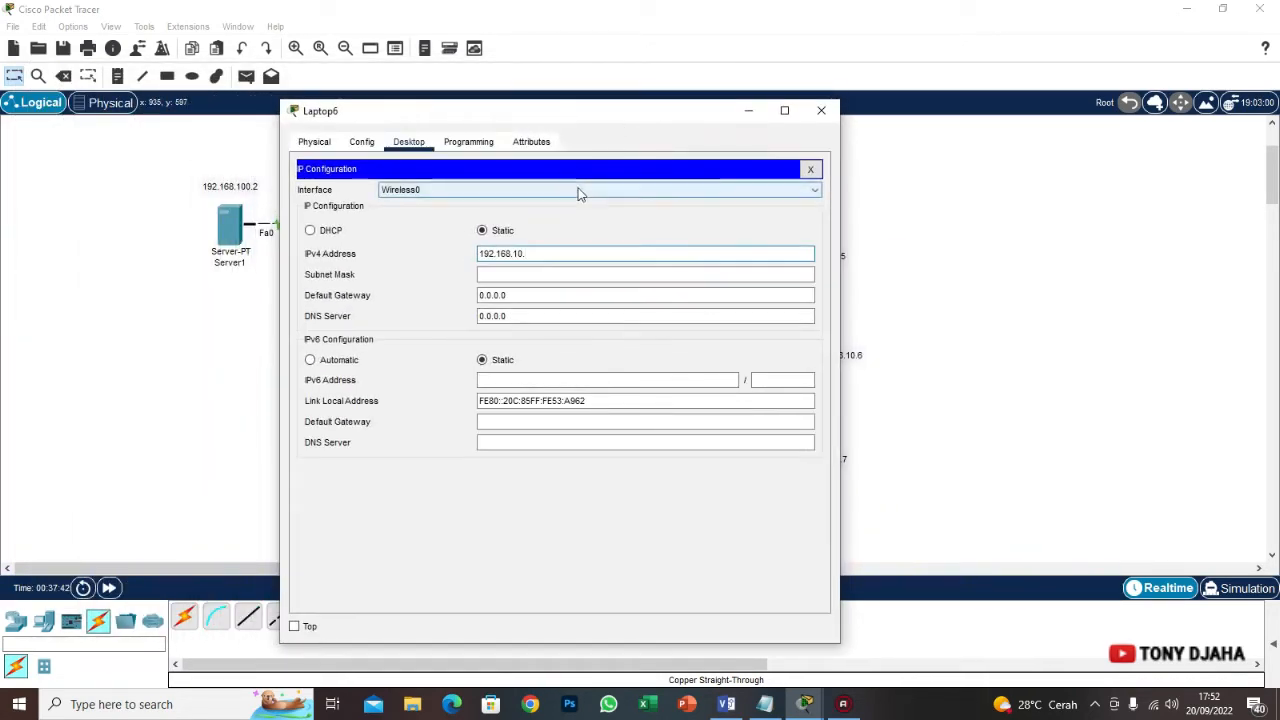
left_click(512, 274)
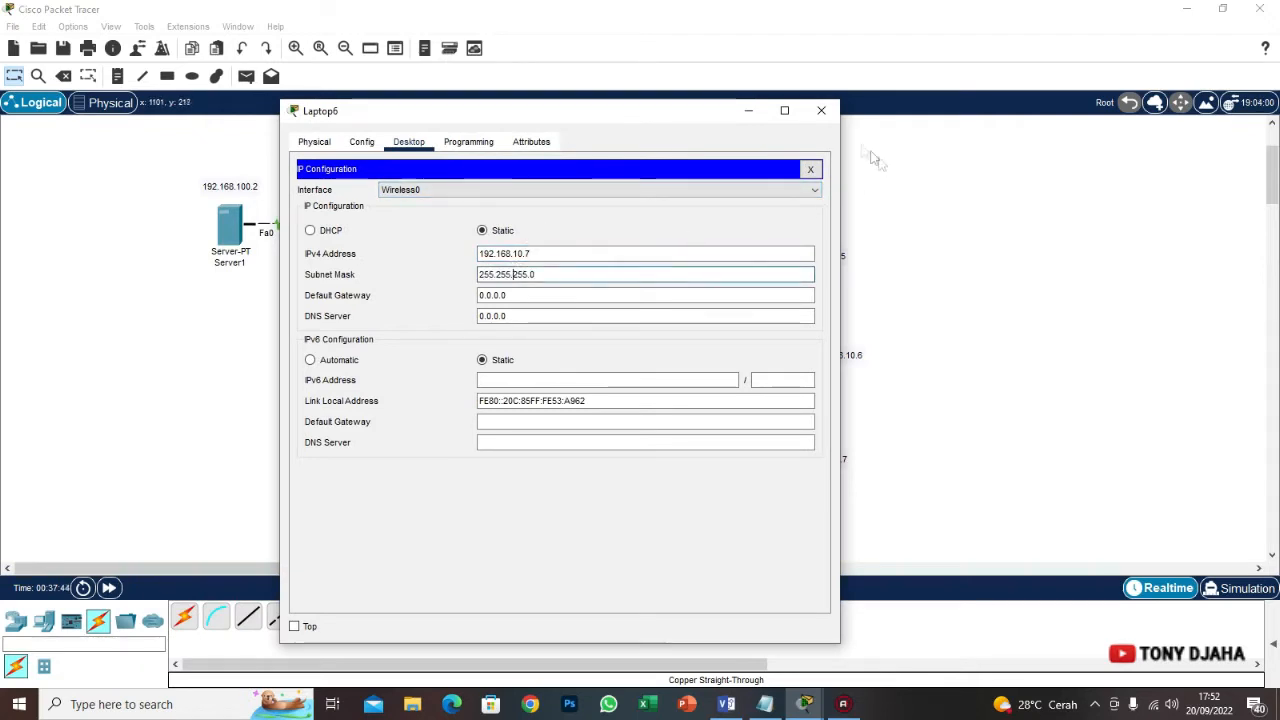
left_click(821, 110)
Open PC4's command prompt, ping PC5 at 192.168.10.3, and stop the ping after a few packets
scroll(407, 449, "down", 1)
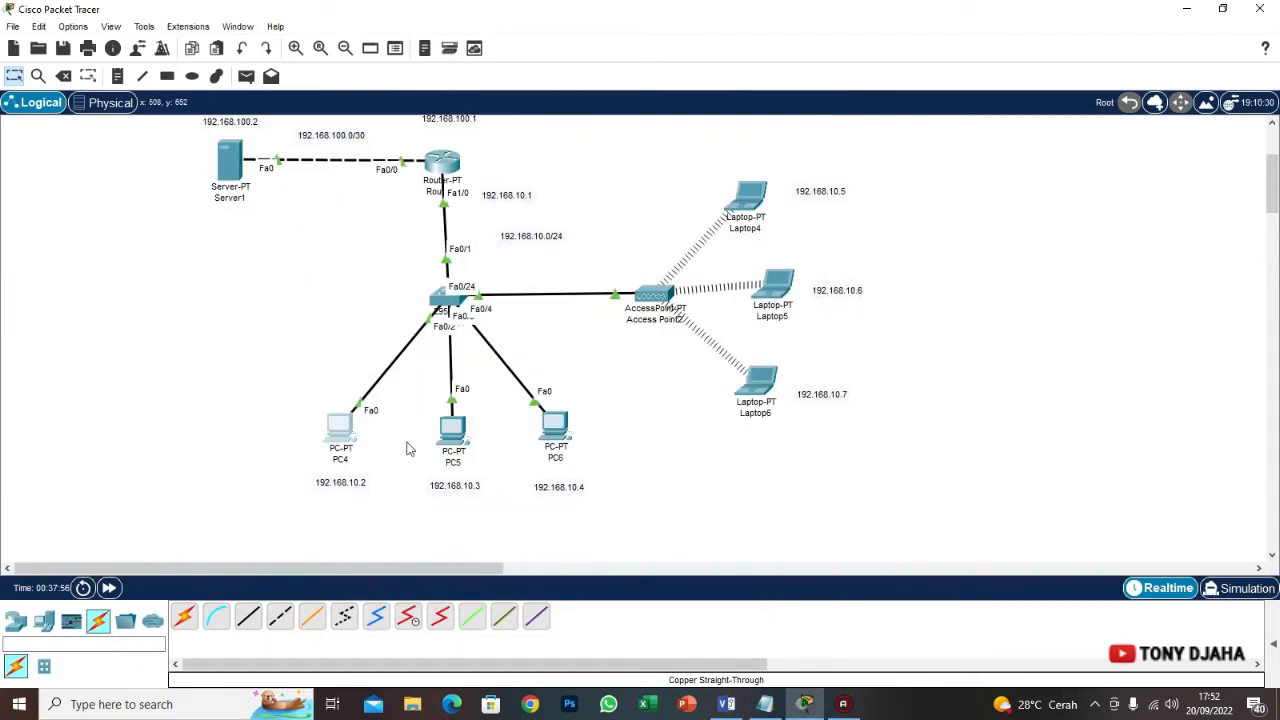
left_click(340, 430)
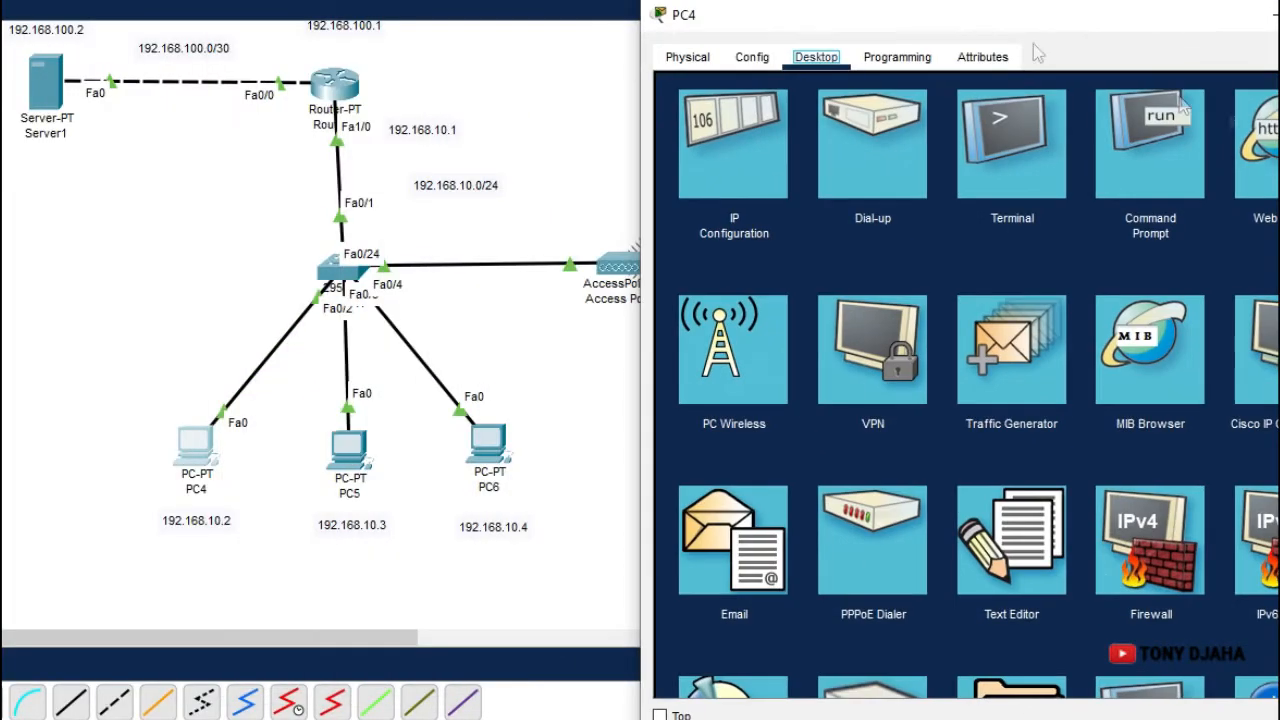
left_click(1160, 163)
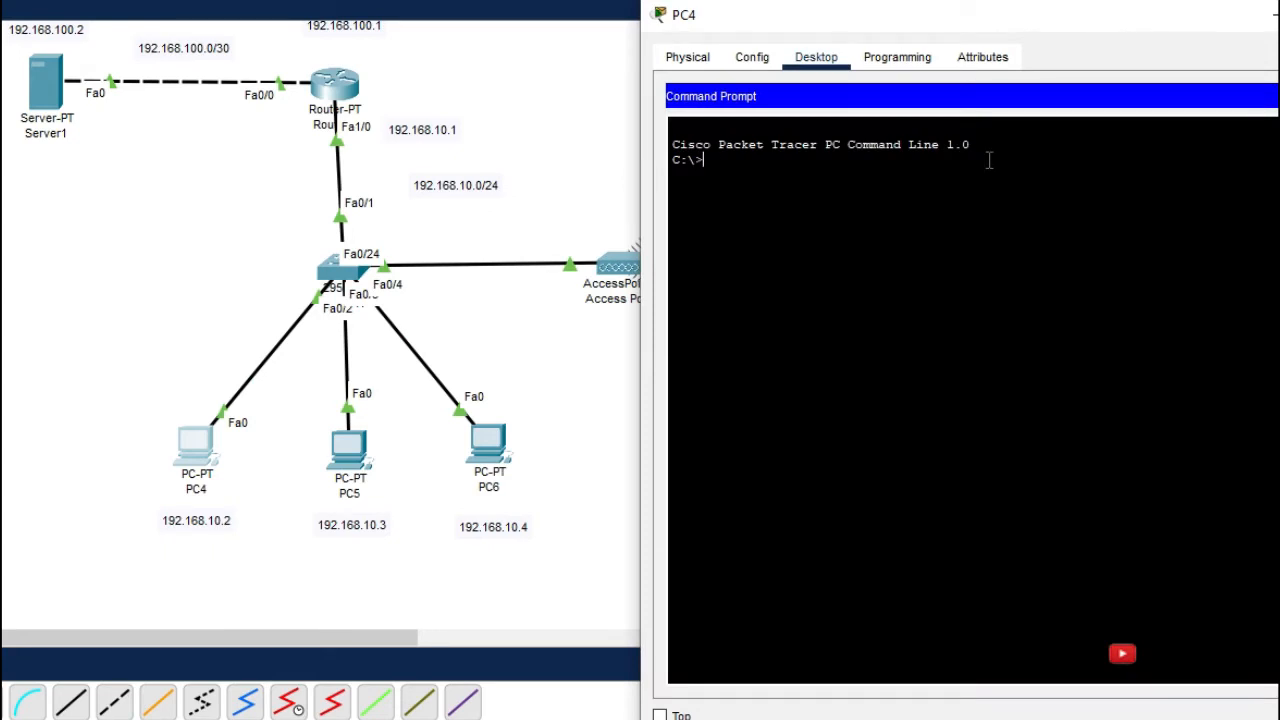
type("ping 192.168.10.3")
key("Return")
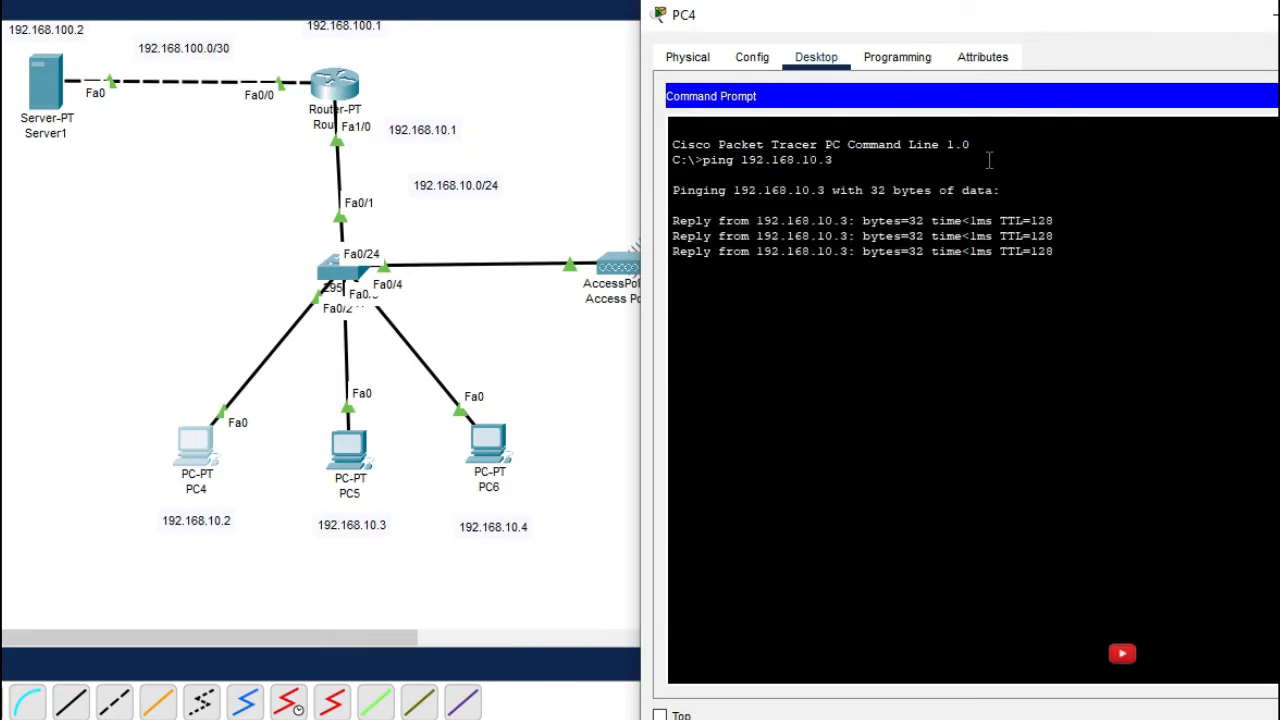
key("ctrl+c")
Ping Laptop4 at 192.168.10.5 from PC4's command prompt, then stop the ping
key("Up")
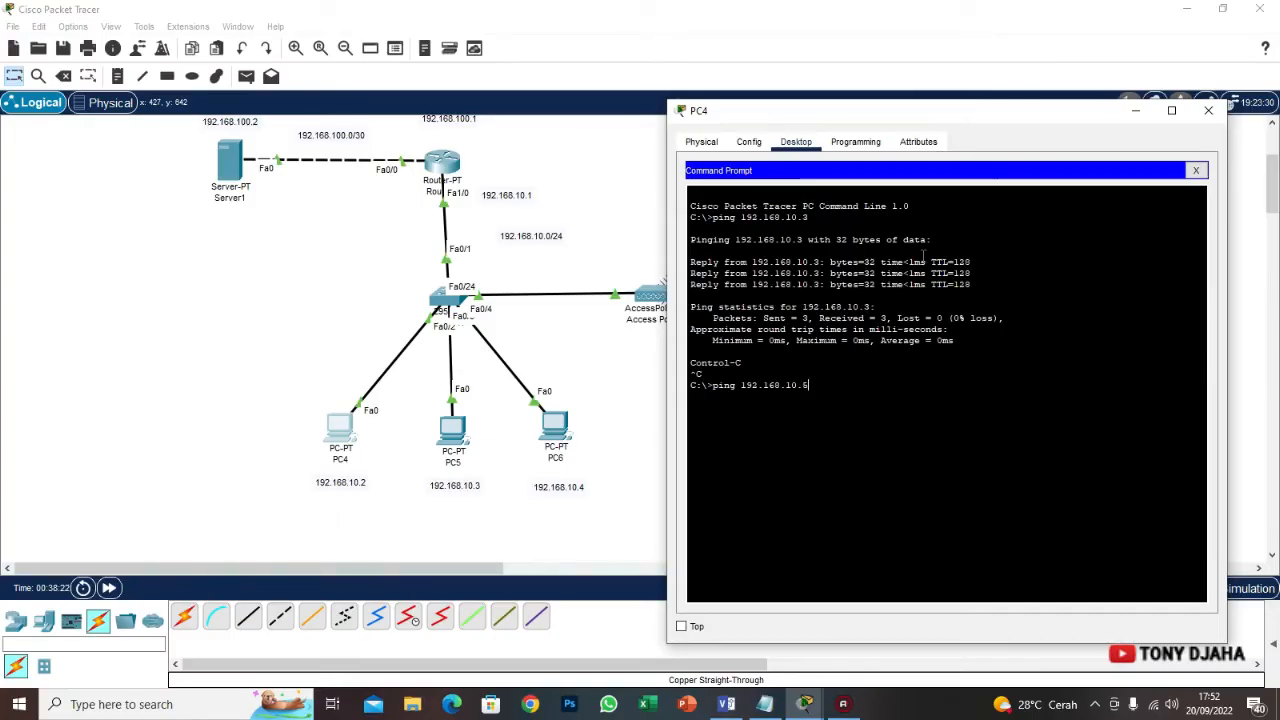
key("BackSpace")
type("5")
key("Return")
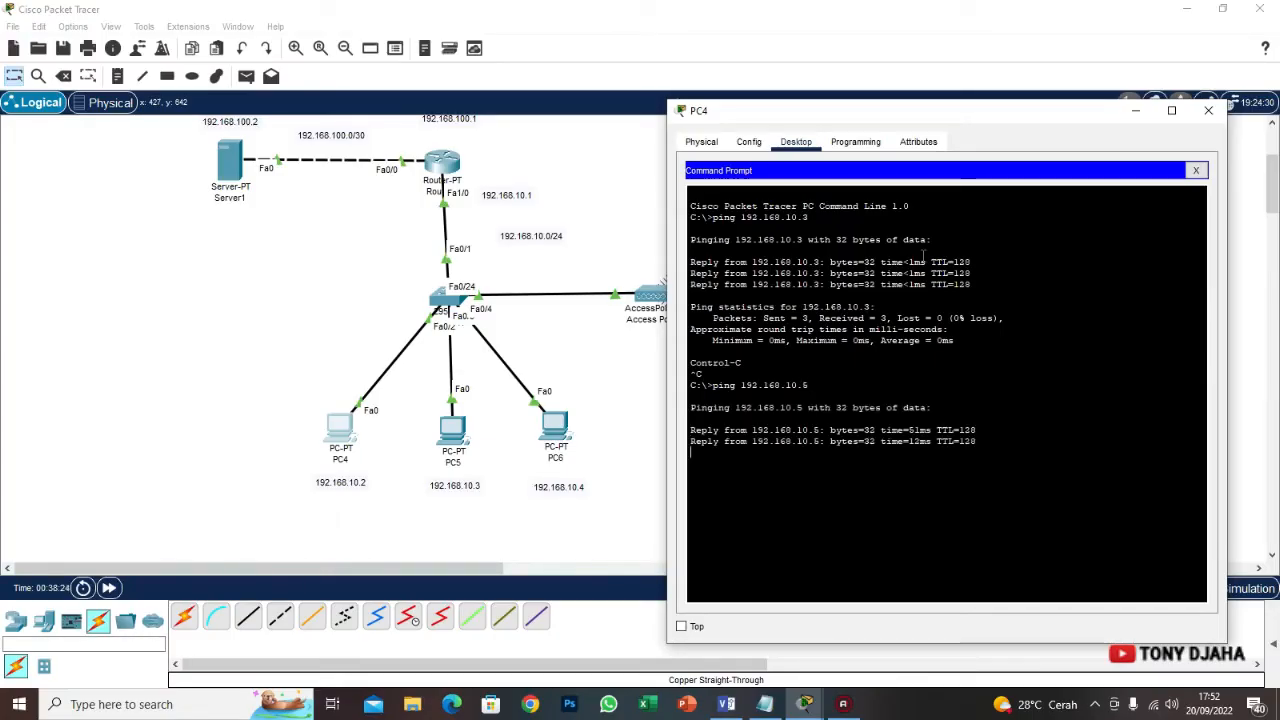
key("ctrl+c")
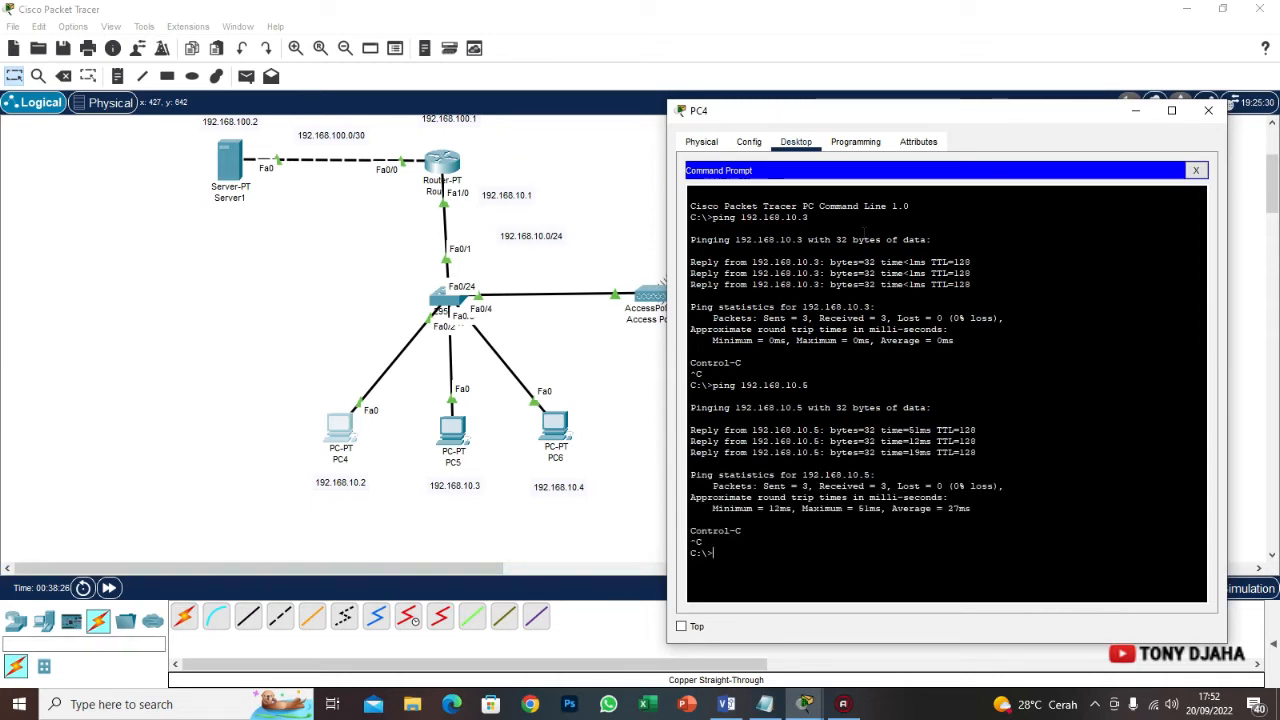
Ping Server1 at 192.168.100.2 from PC4, check the response, and close PC4's device window
key("Up")
key("BackSpace")
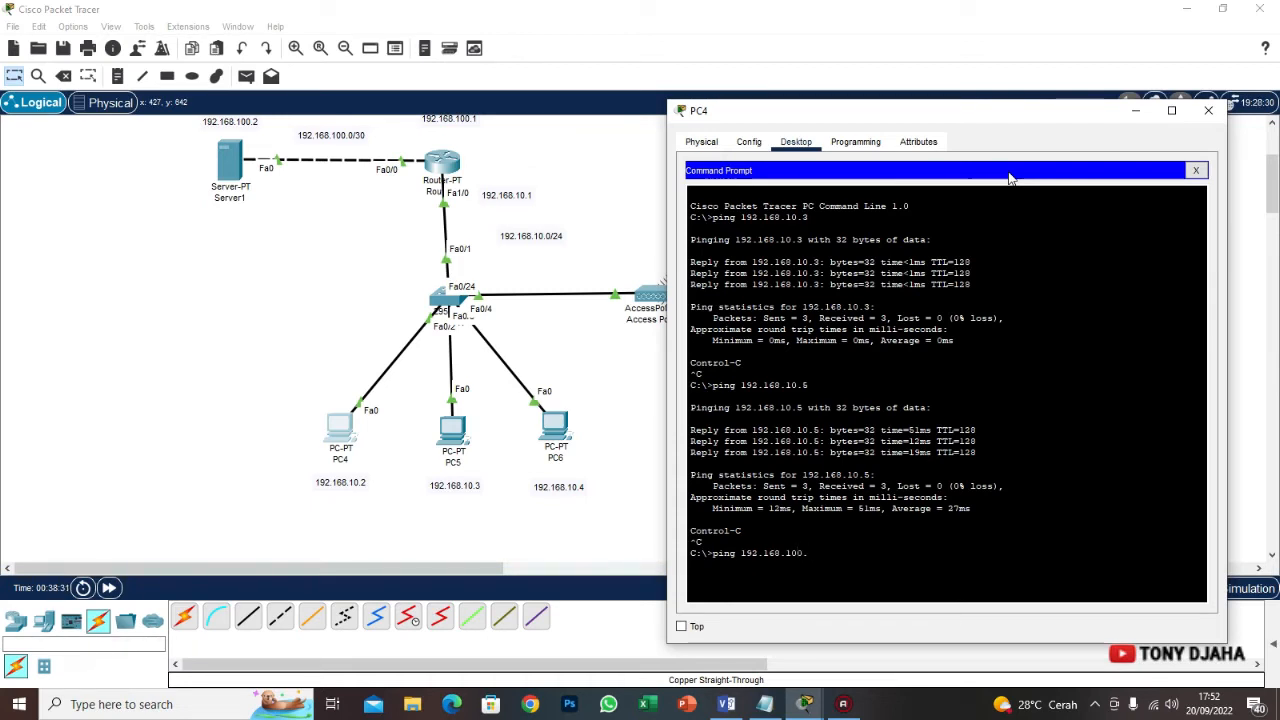
type("0.2")
key("Return")
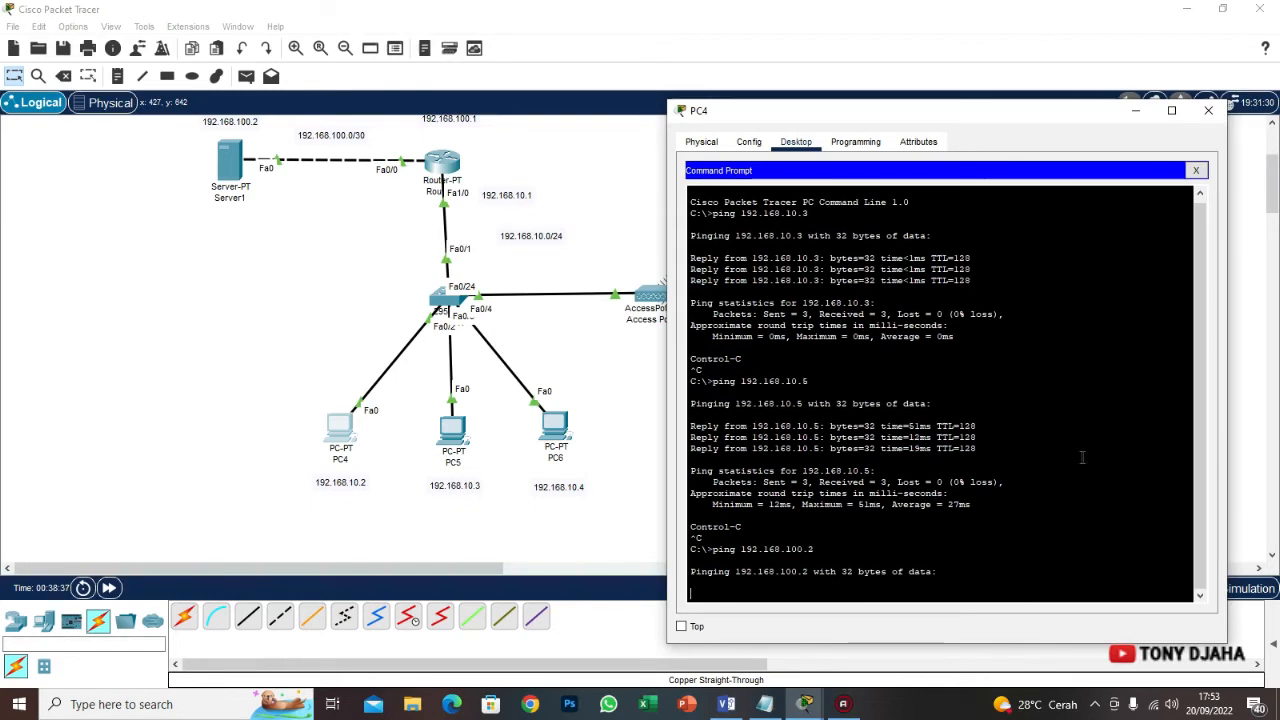
left_click_drag(928, 112, 928, 50)
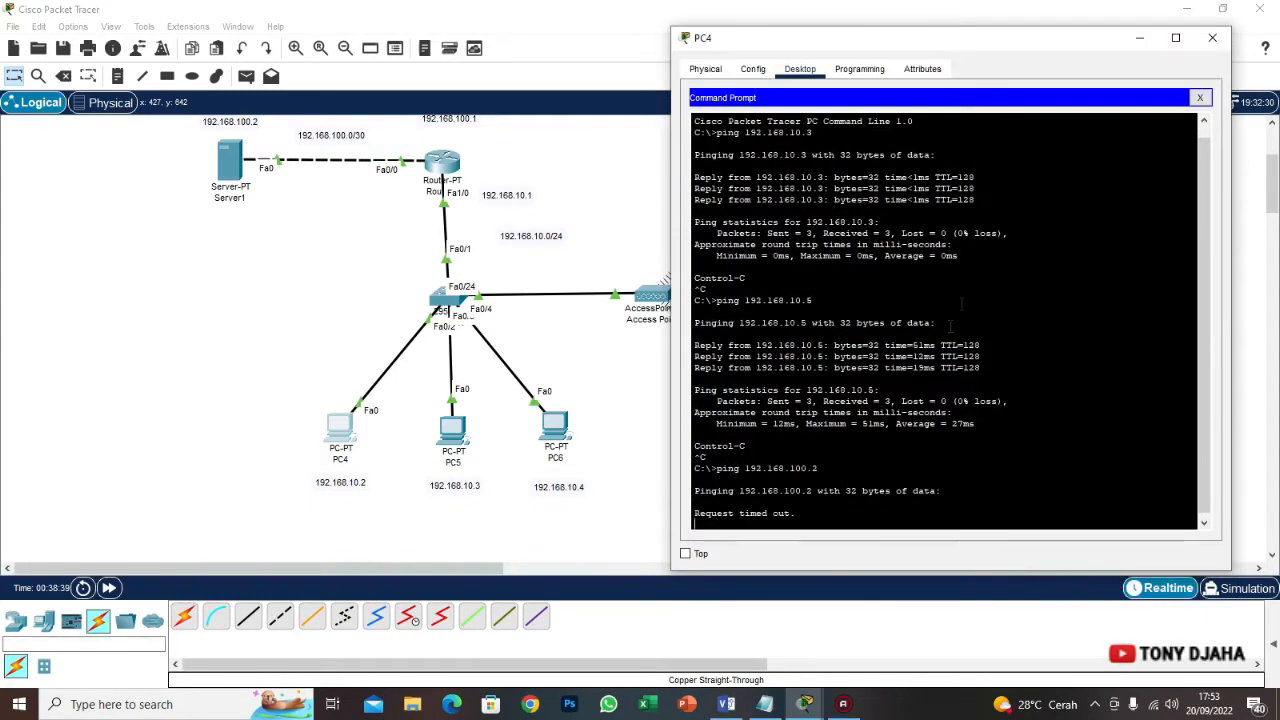
left_click_drag(798, 514, 702, 502)
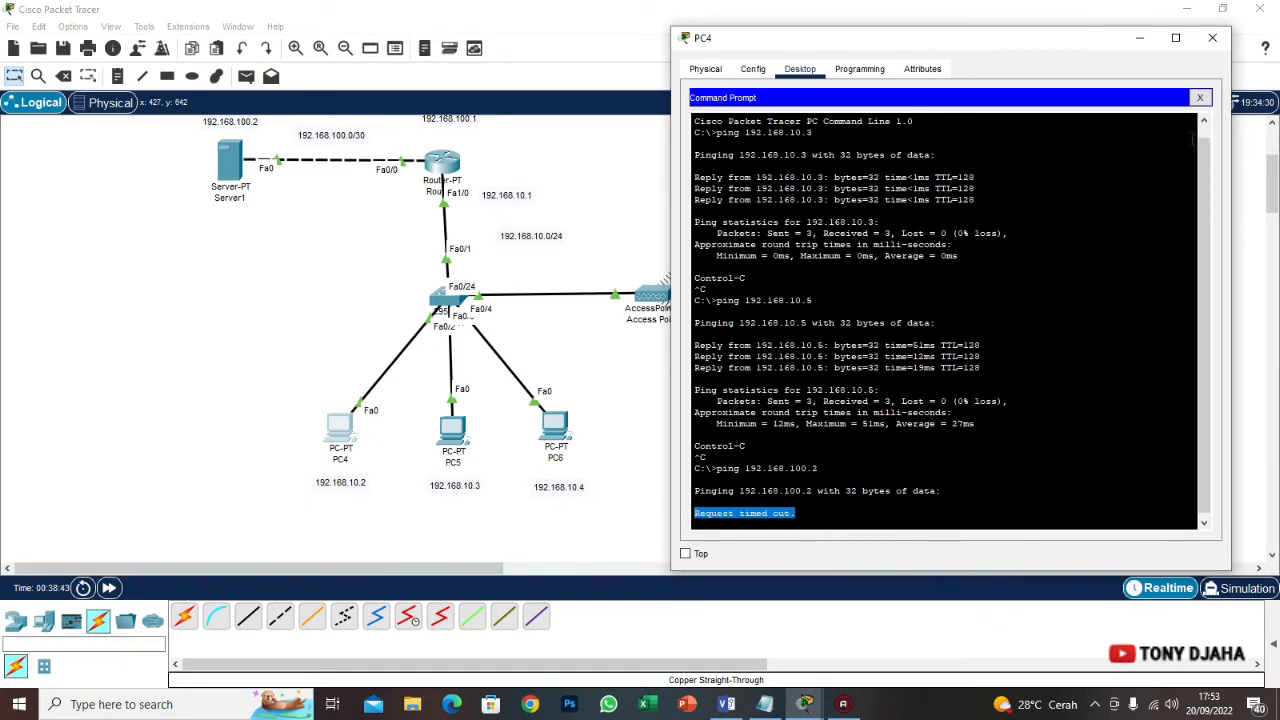
left_click_drag(1063, 38, 863, 51)
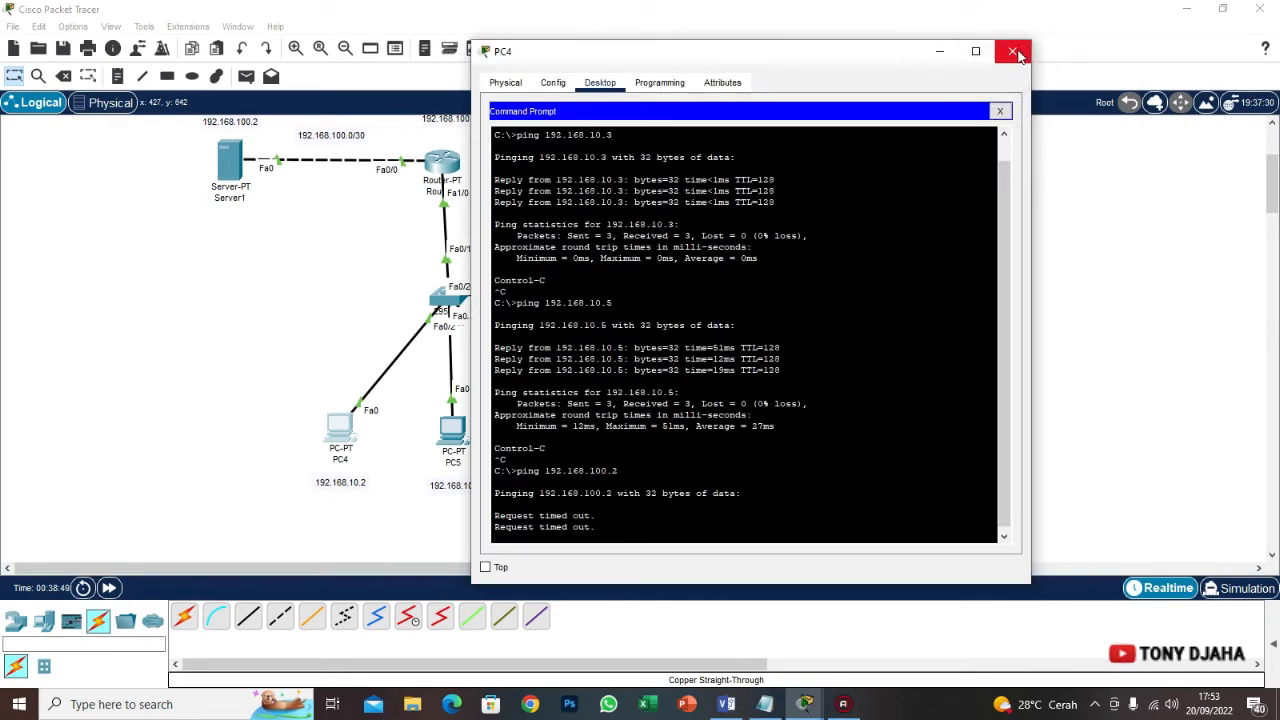
left_click(1018, 55)
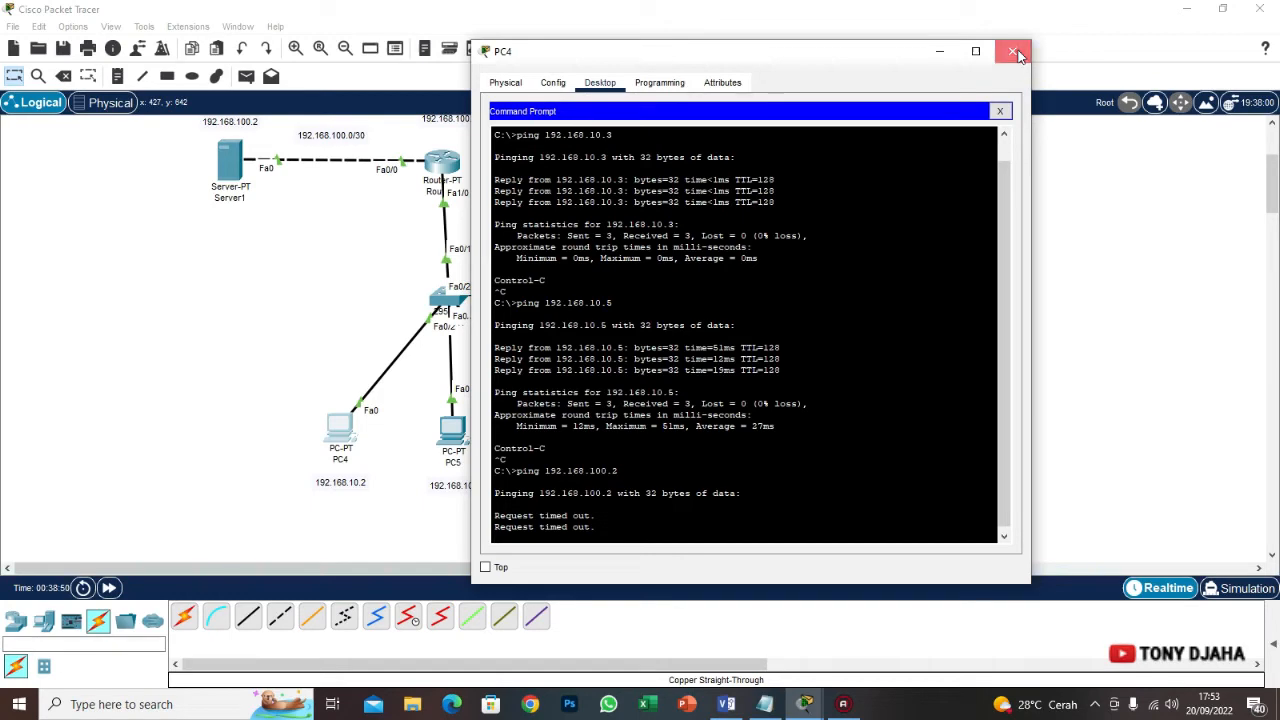
Examine the network address labels on the server side and the switch side of the router
scroll(410, 420, "up", 3)
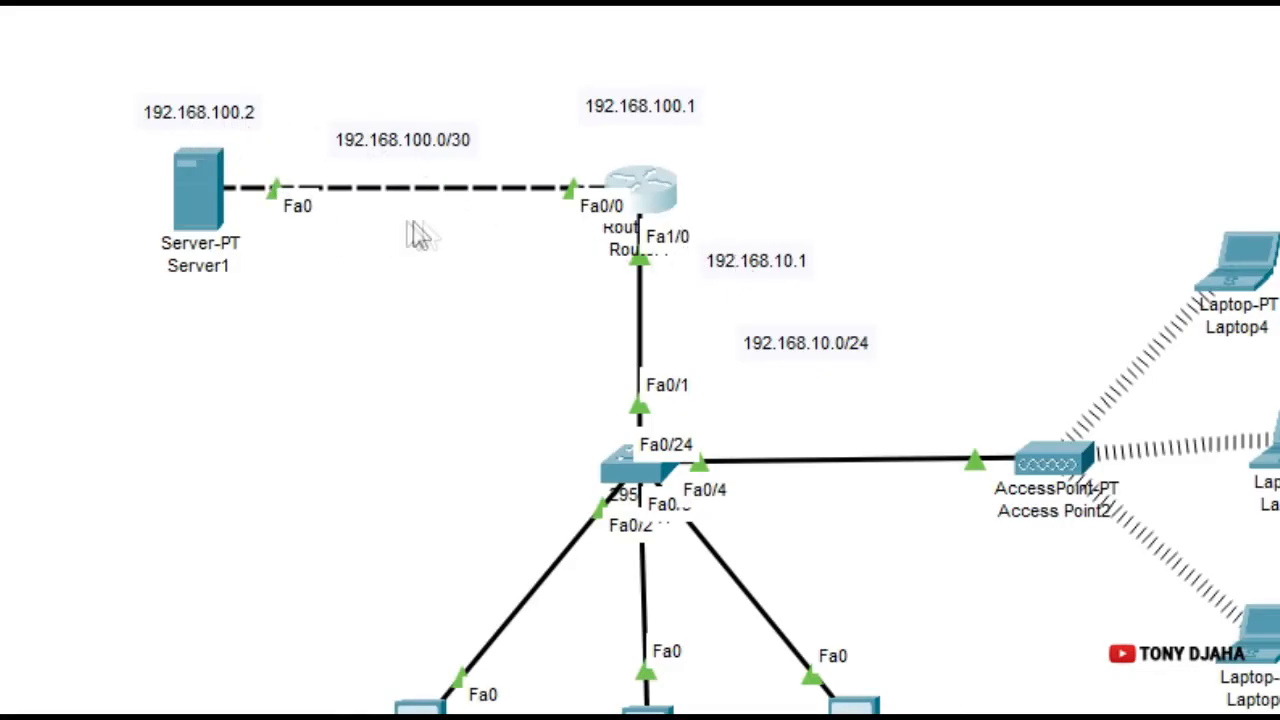
left_click_drag(316, 101, 527, 160)
left_click_drag(334, 112, 509, 153)
left_click_drag(857, 284, 714, 274)
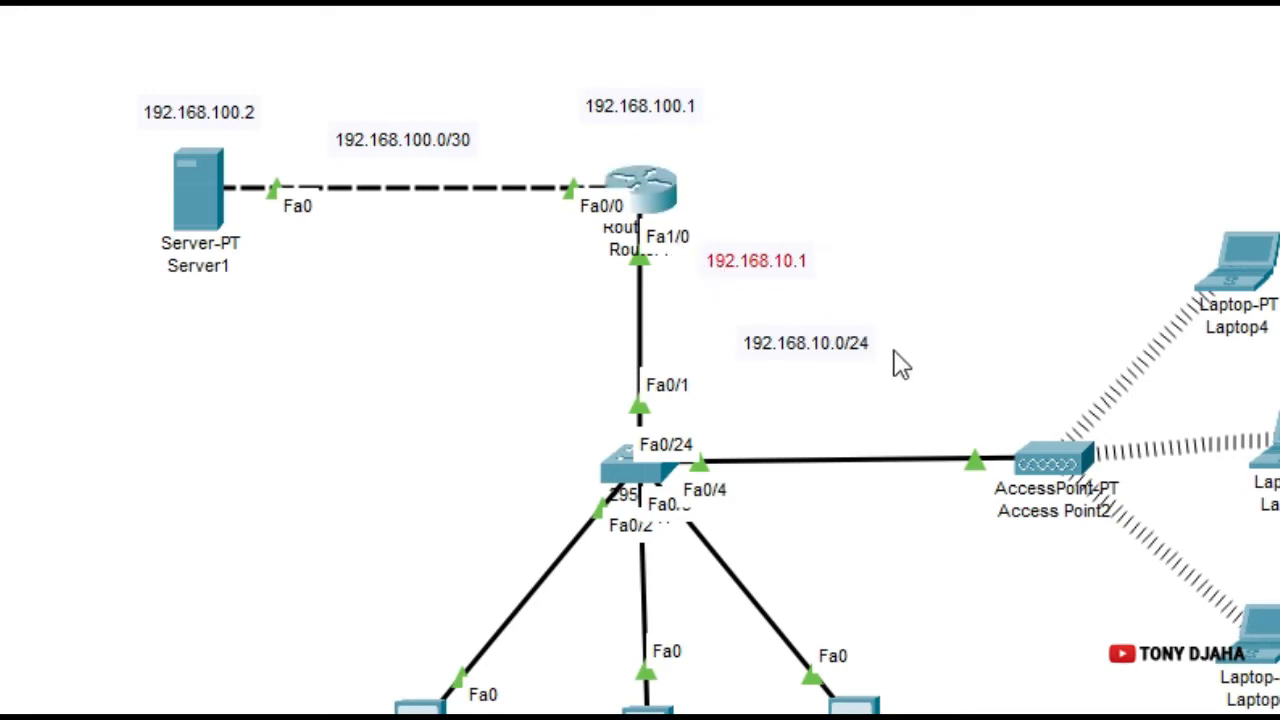
left_click_drag(764, 372, 946, 325)
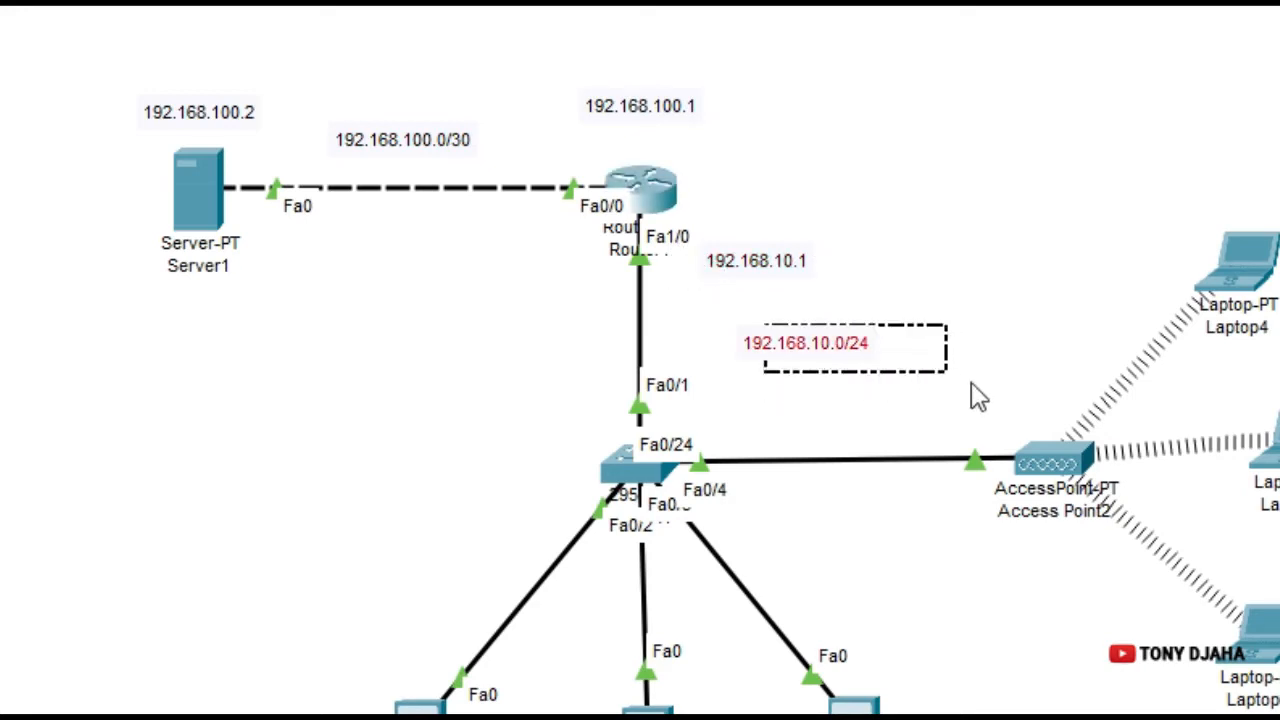
left_click_drag(968, 385, 968, 385)
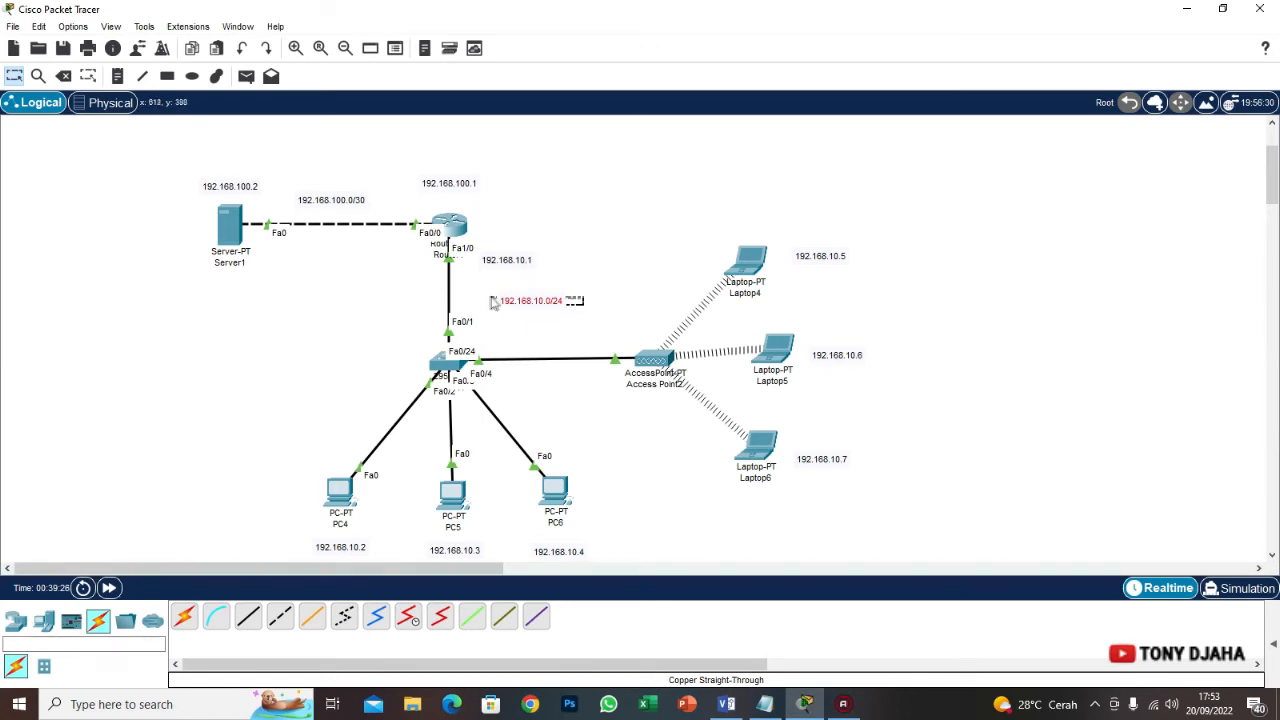
left_click_drag(289, 197, 399, 219)
left_click(329, 165)
Open Router1's configuration, compare its static and RIP routing options, and show the RIP routing settings
left_click(450, 225)
left_click_drag(480, 72, 697, 88)
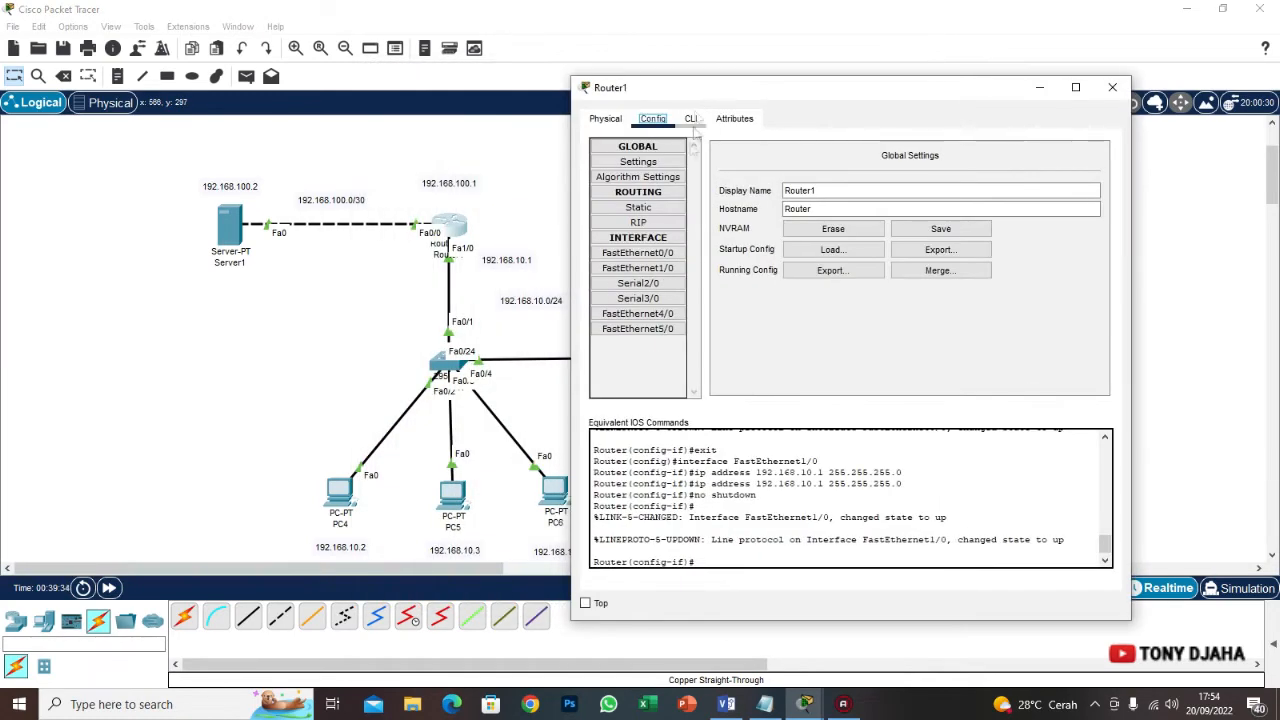
left_click(652, 209)
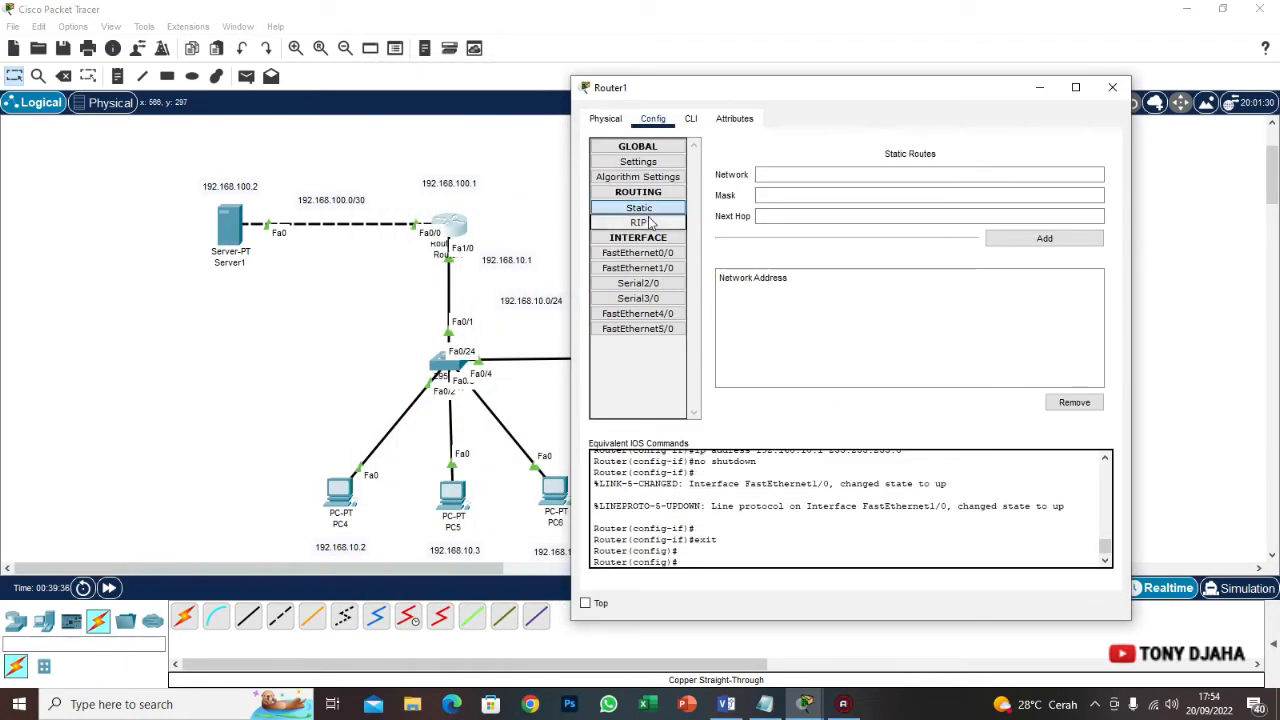
left_click(647, 226)
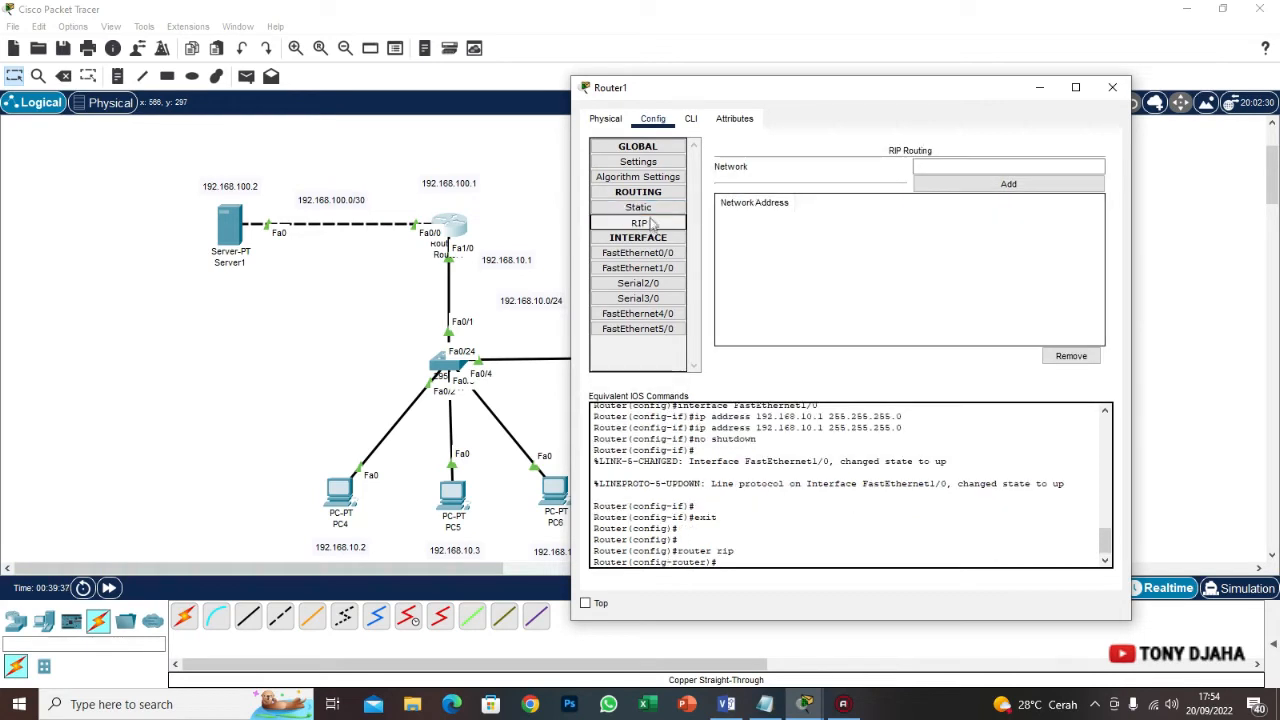
left_click(648, 208)
left_click(651, 224)
left_click(652, 210)
left_click(653, 224)
left_click_drag(735, 88, 808, 115)
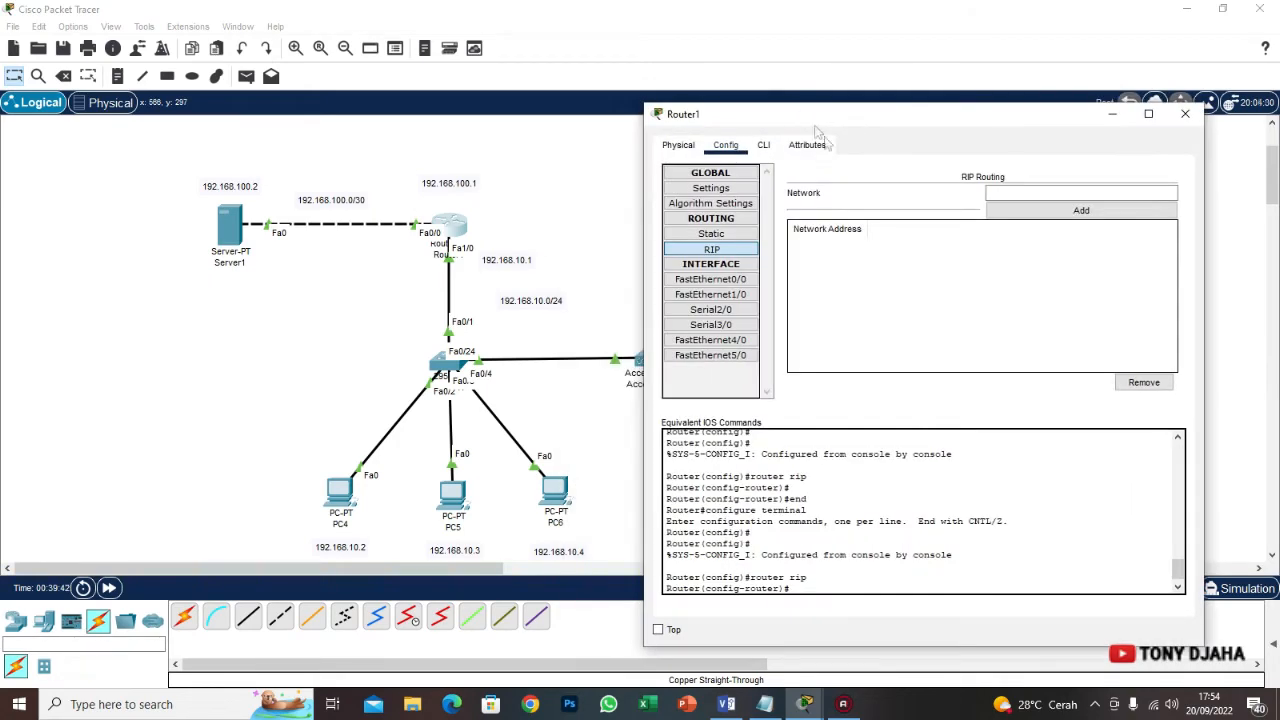
Add the network 192.168.100.0 to Router1's RIP routing
left_click(1006, 196)
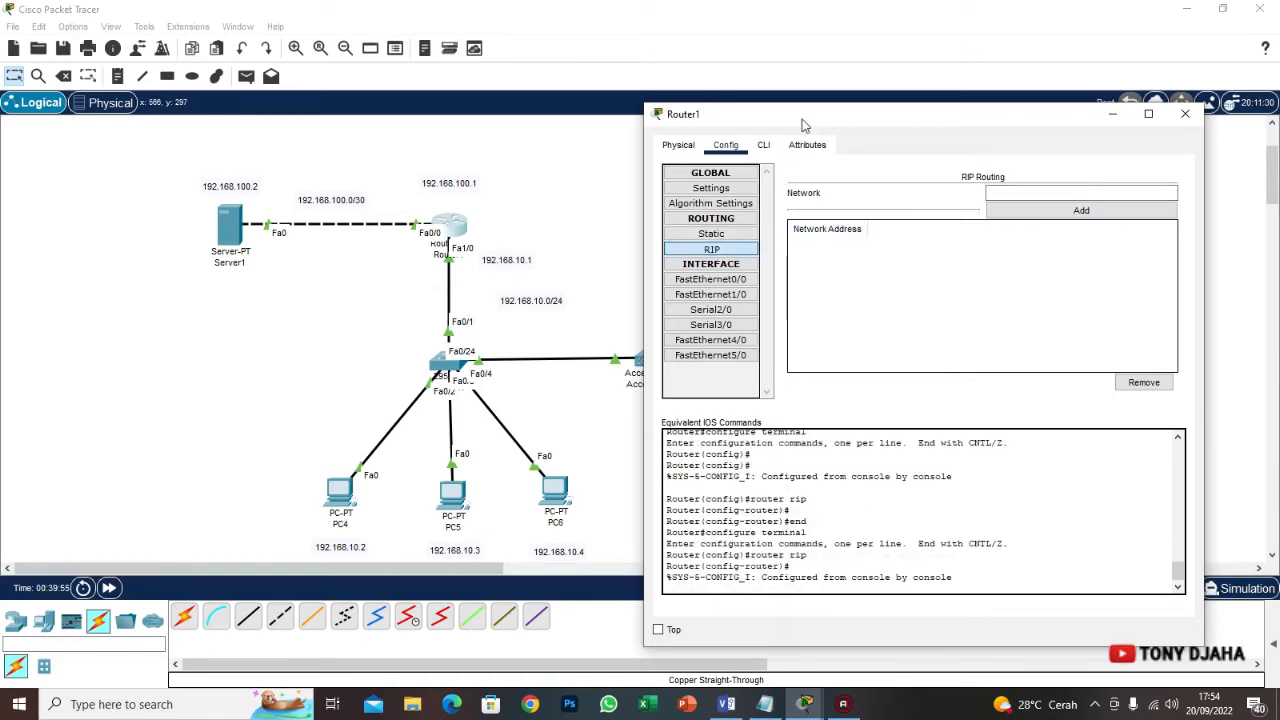
left_click_drag(803, 125, 796, 89)
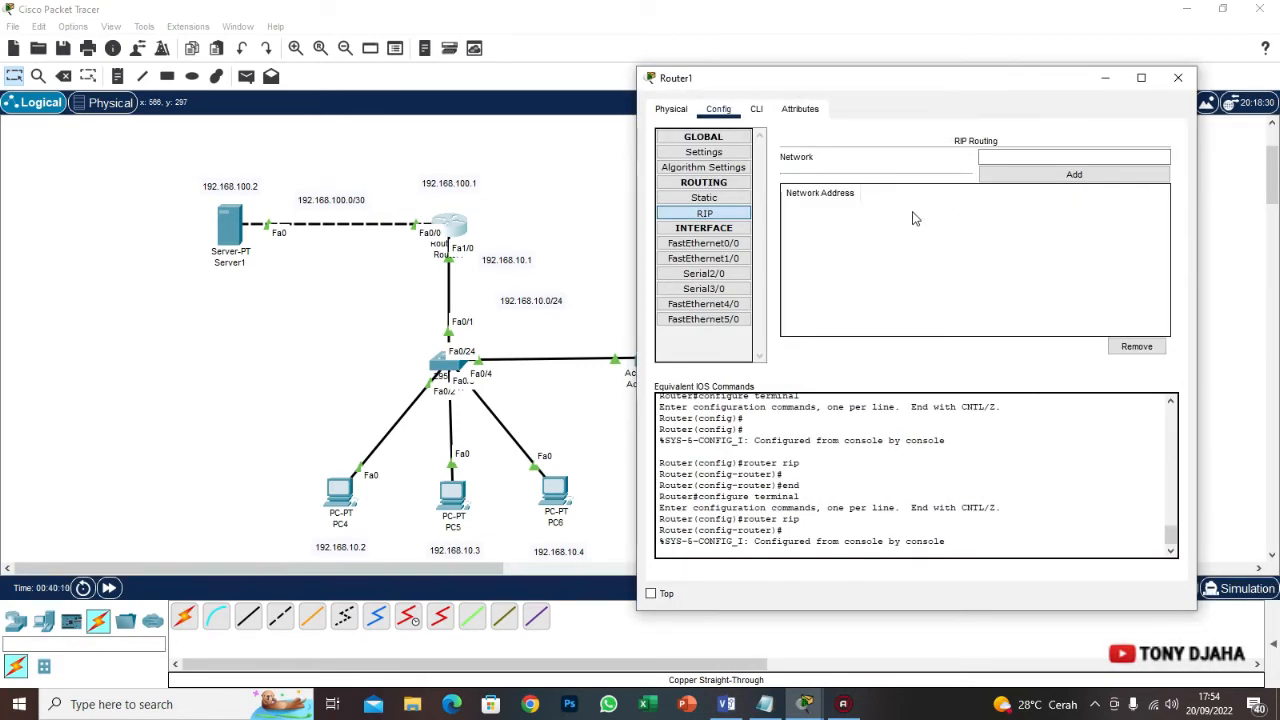
left_click(998, 158)
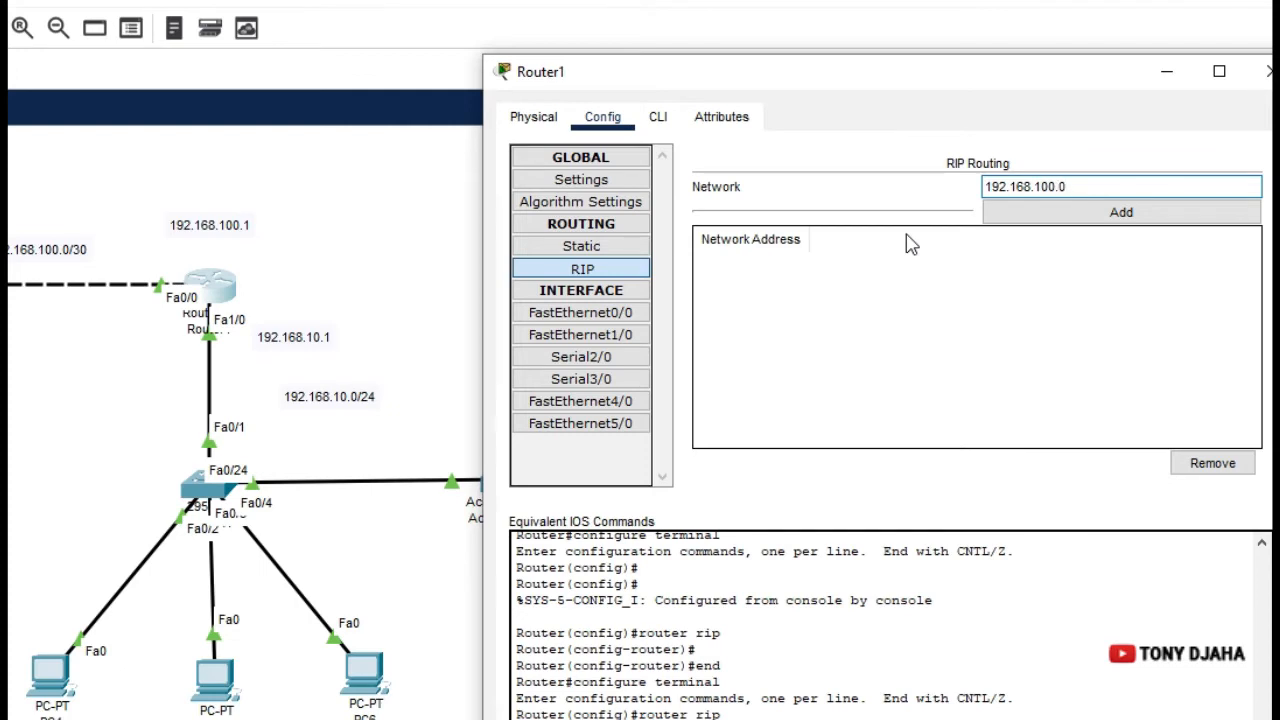
left_click(1033, 215)
Add the network 192.168.10.0 to Router1's RIP routing and close the router's window
left_click(1000, 184)
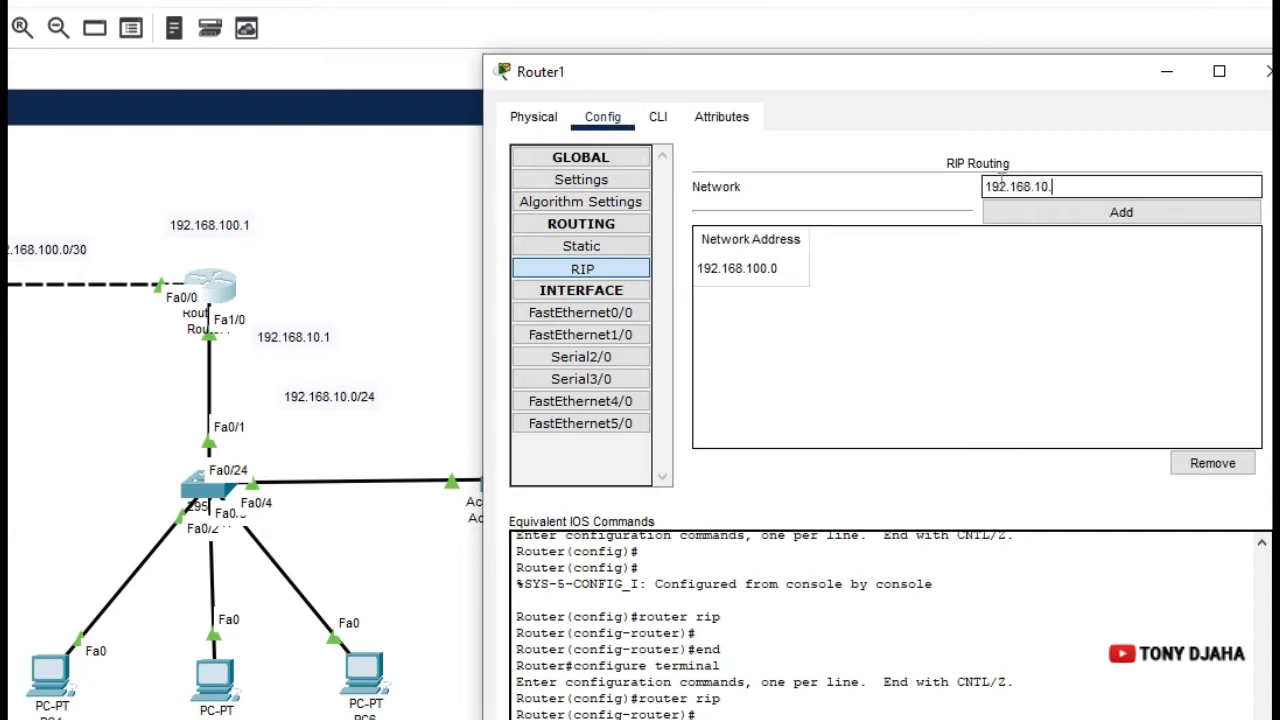
left_click(1108, 216)
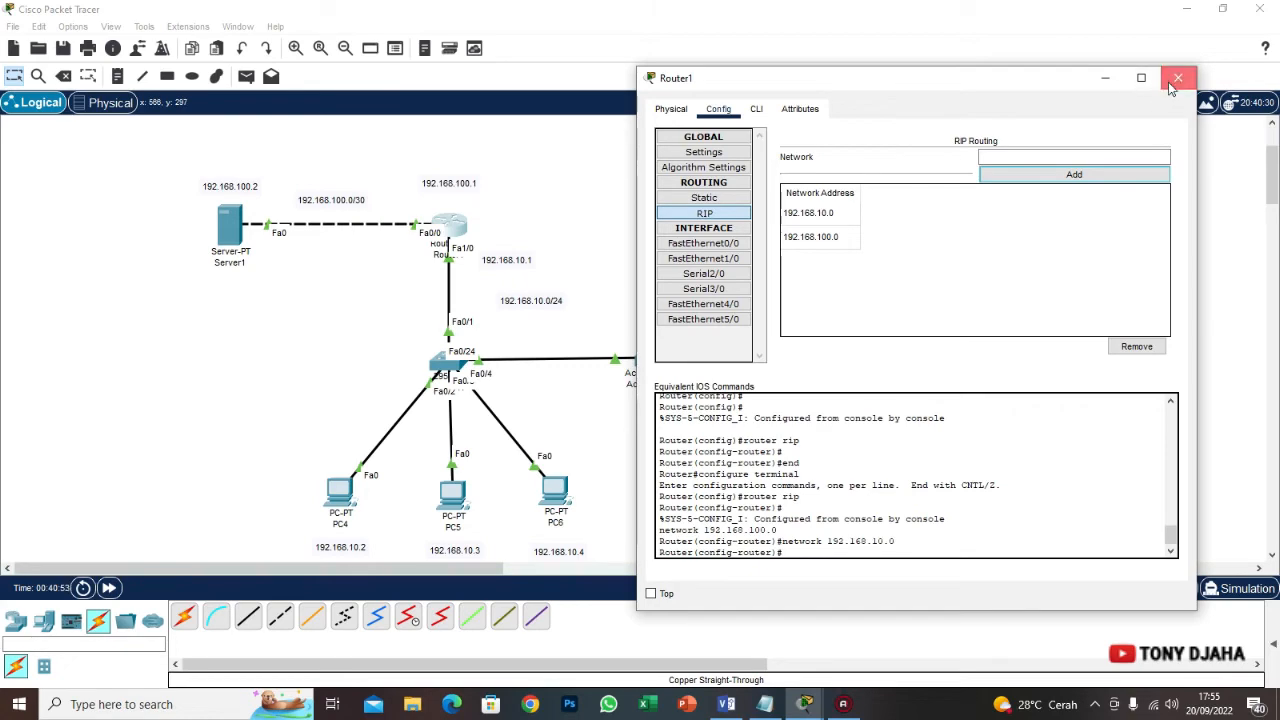
left_click(1168, 86)
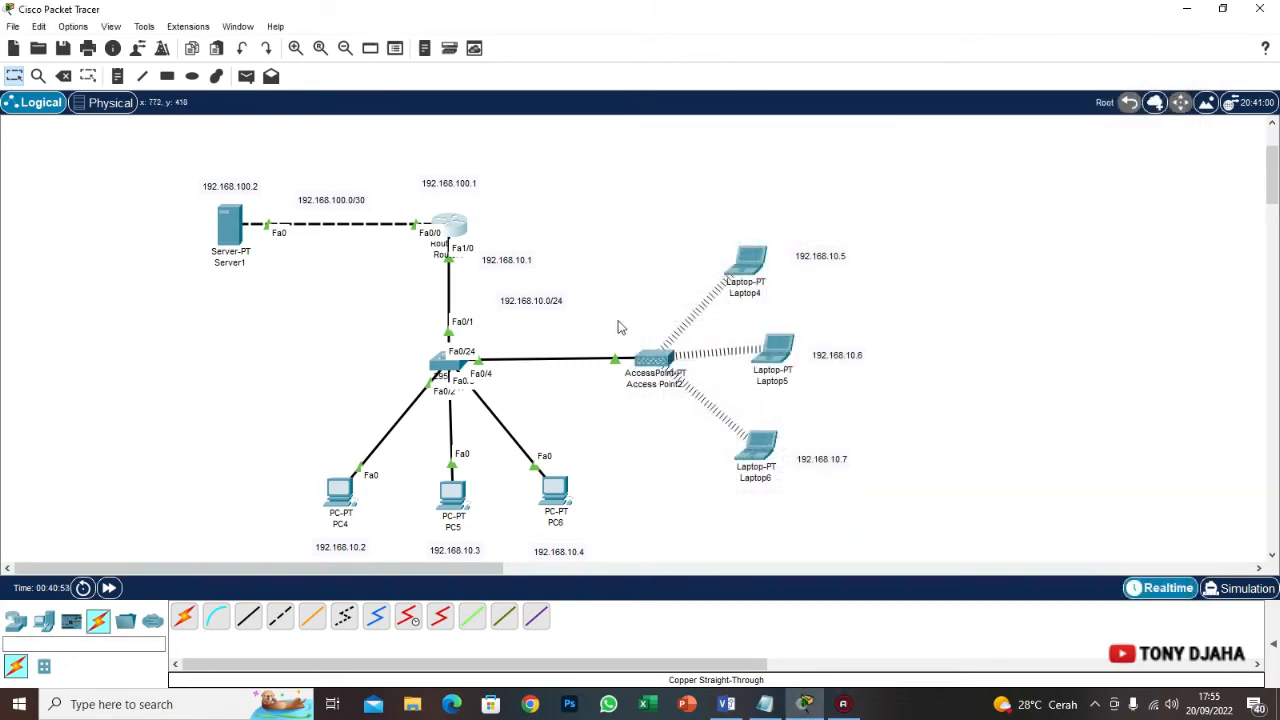
Ping the router's server-side address 192.168.100.1 from PC4, interrupt the ping, and close PC4's window
left_click(340, 490)
left_click_drag(513, 63, 737, 92)
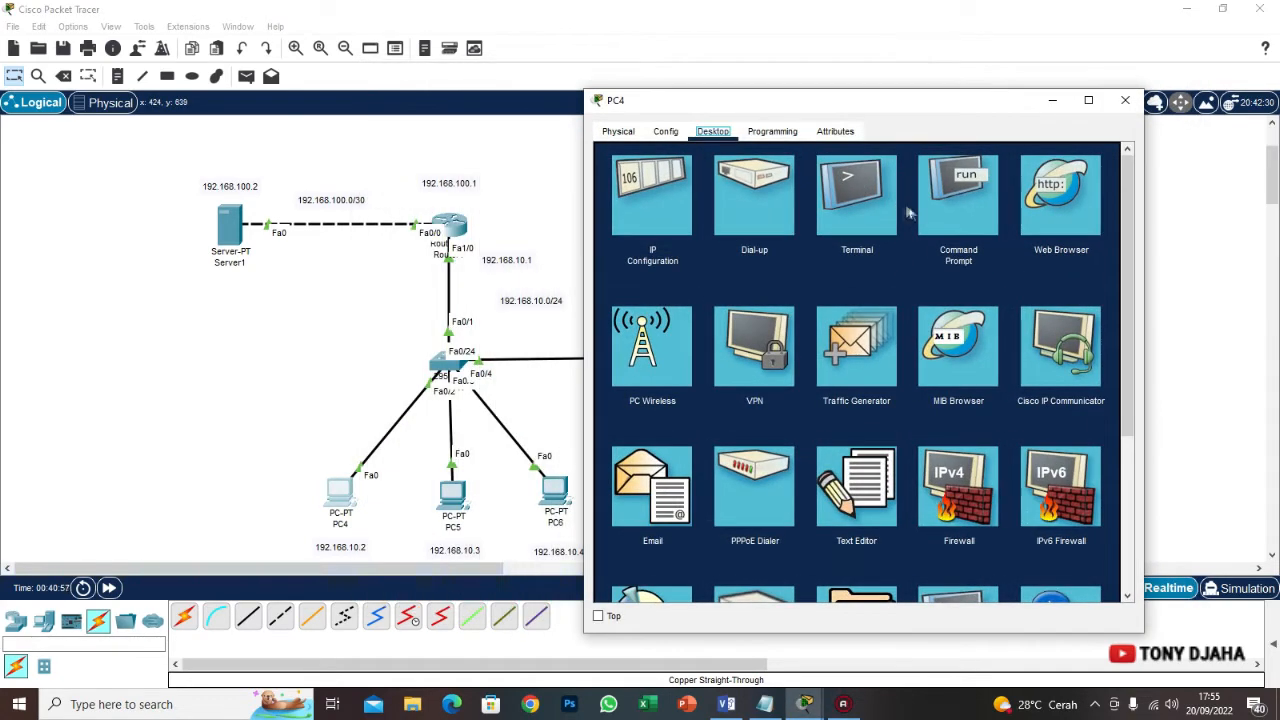
left_click(964, 209)
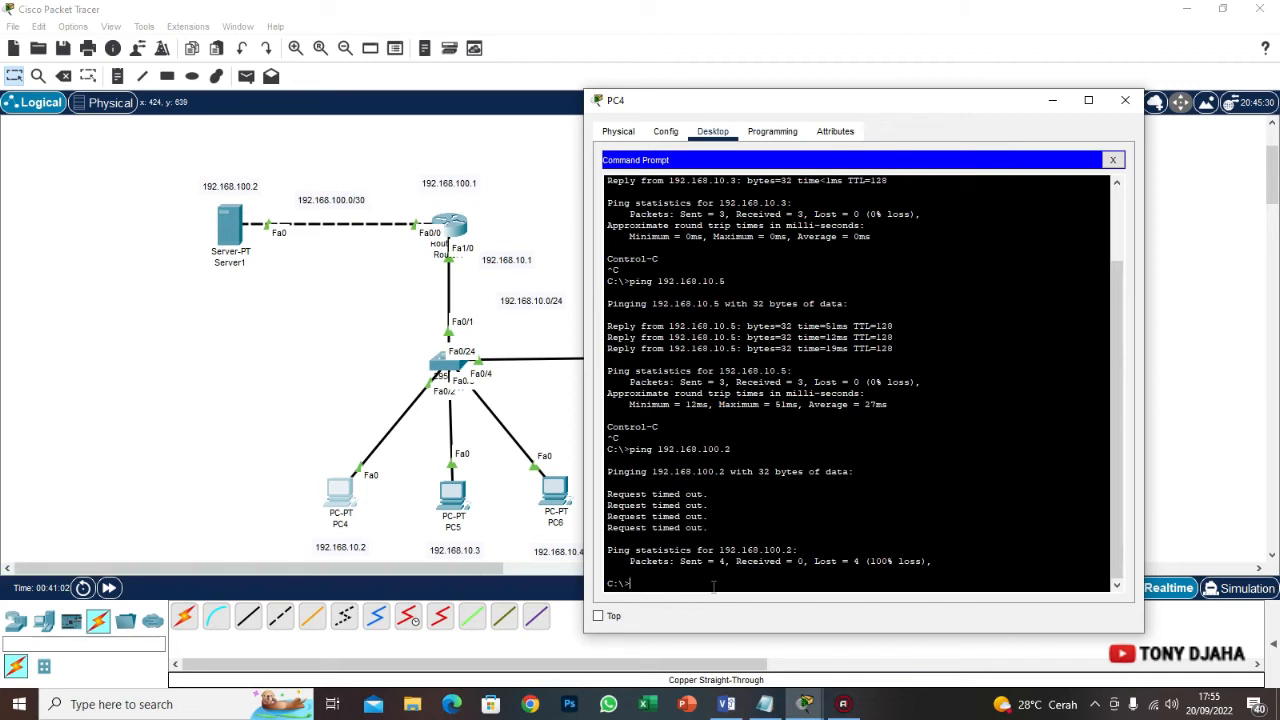
key("Up")
key("Return")
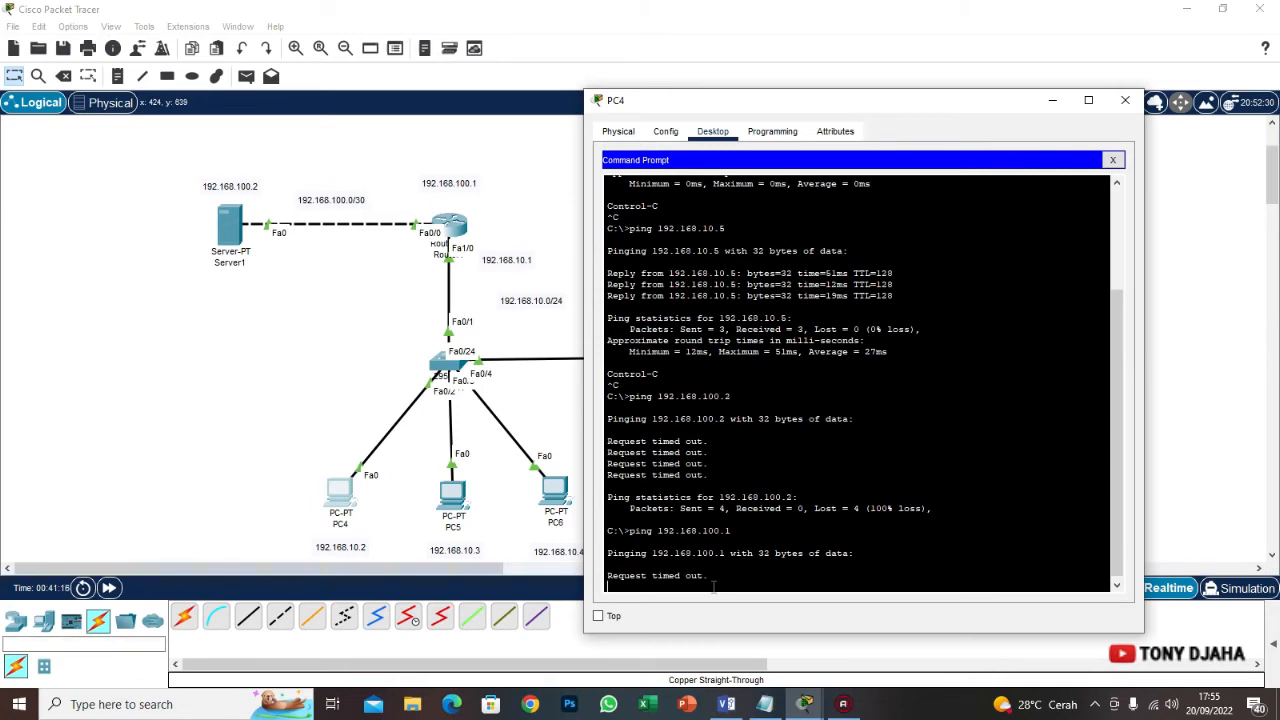
key("ctrl+c")
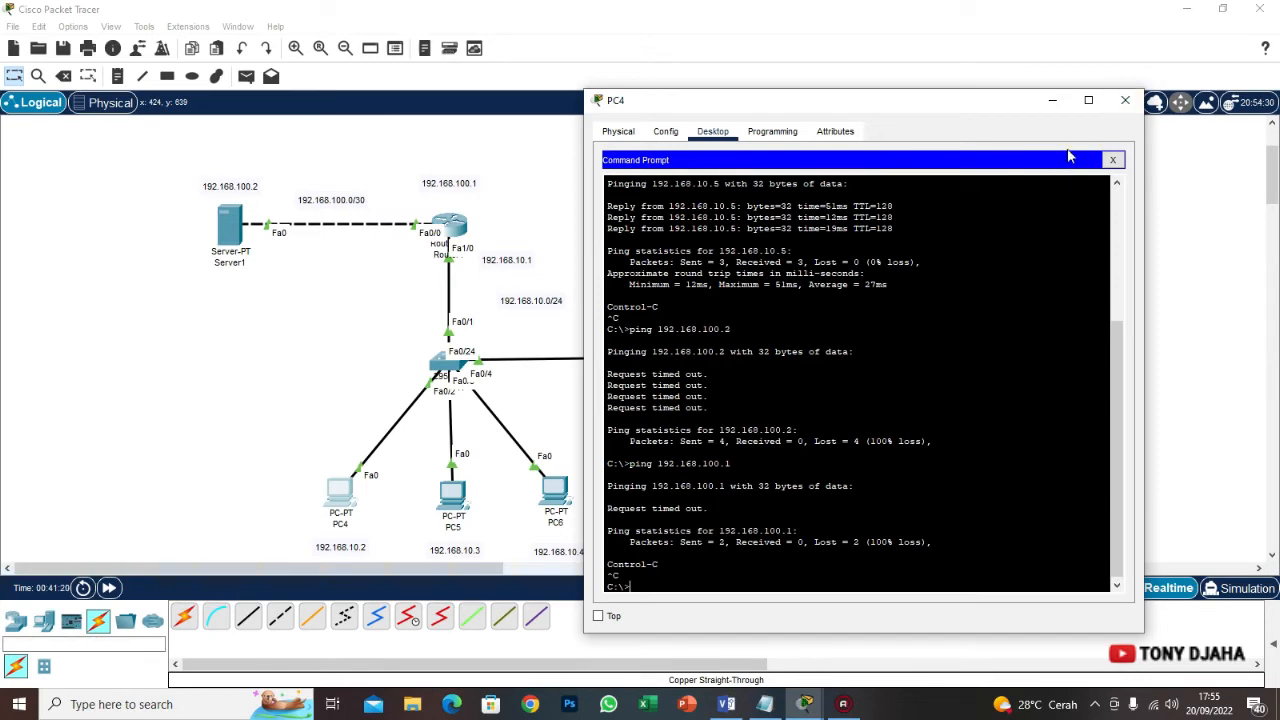
left_click(1125, 100)
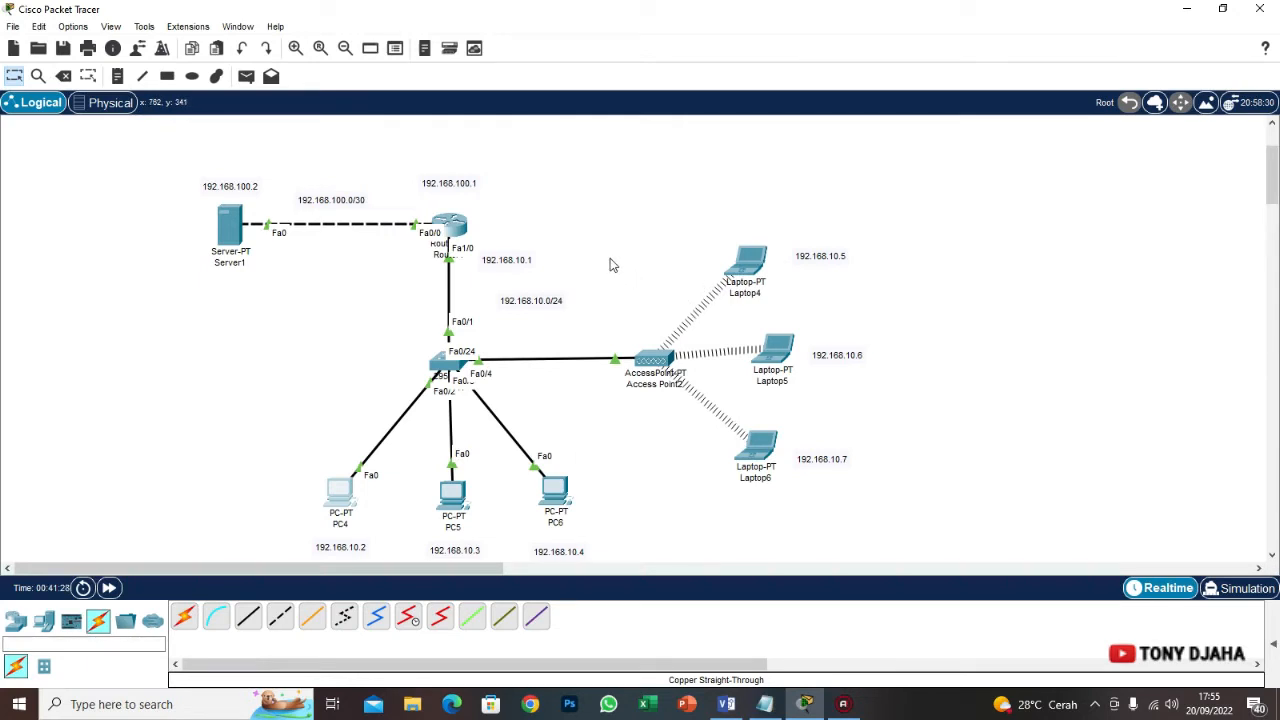
Examine the server-side network label, Server1, and the router's switch-side address label
left_click_drag(281, 162, 398, 214)
left_click_drag(289, 175, 391, 214)
left_click_drag(229, 297, 208, 217)
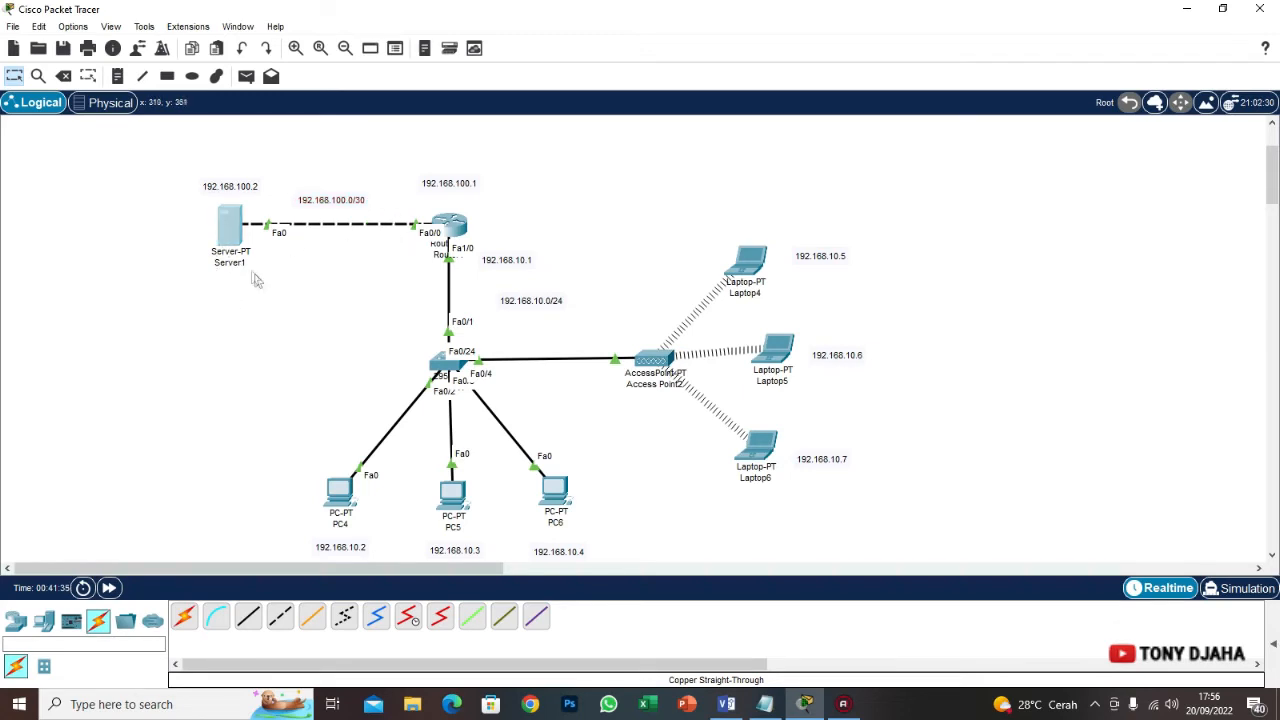
left_click_drag(574, 267, 479, 278)
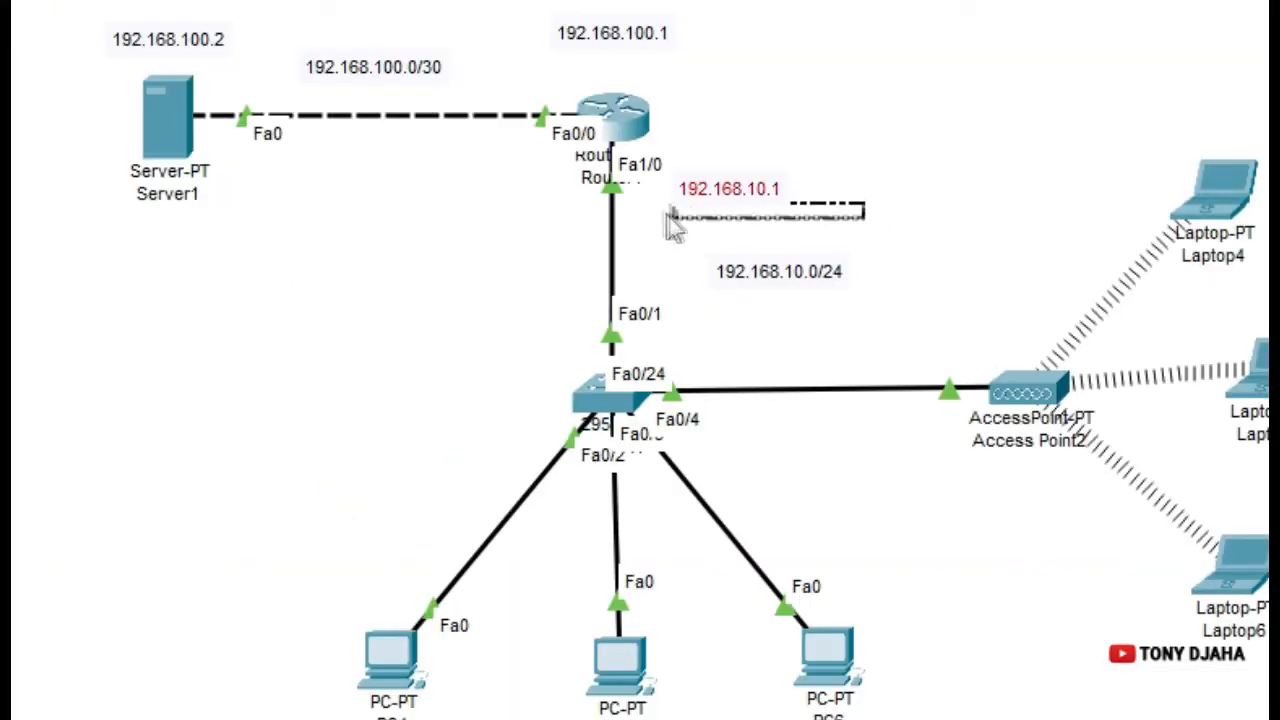
left_click_drag(672, 225, 825, 188)
left_click_drag(890, 160, 650, 212)
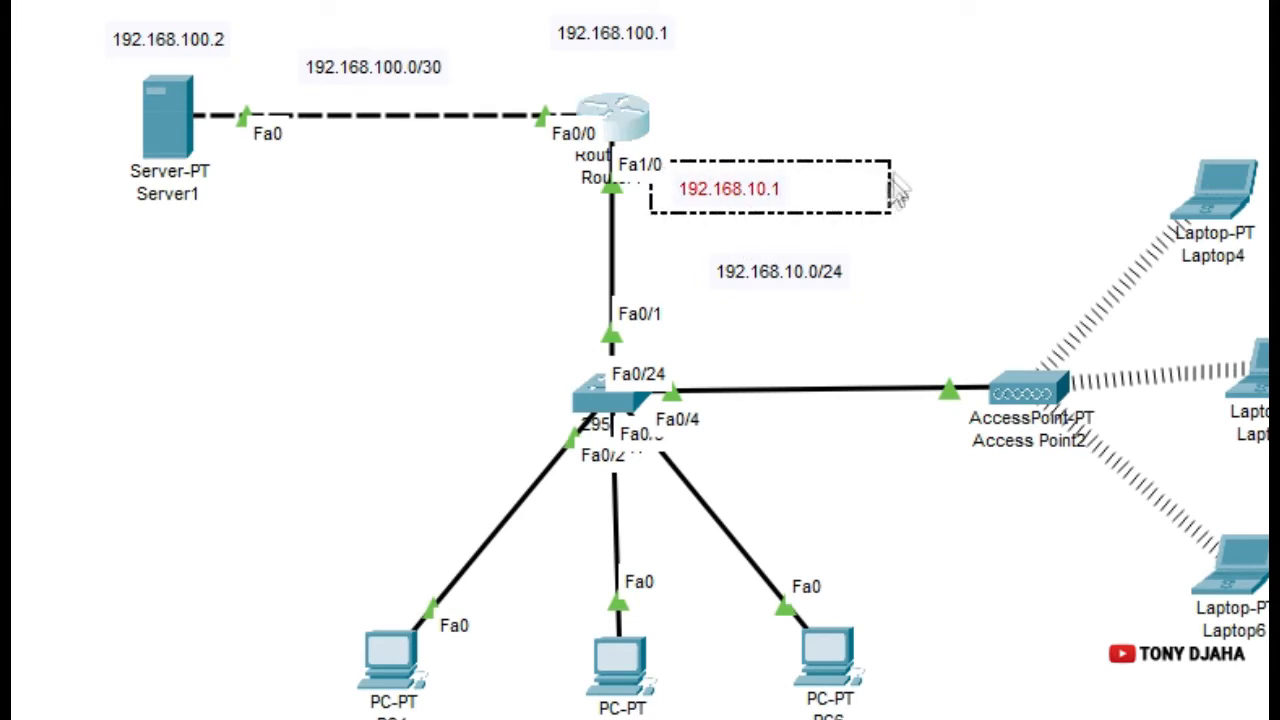
left_click(934, 157)
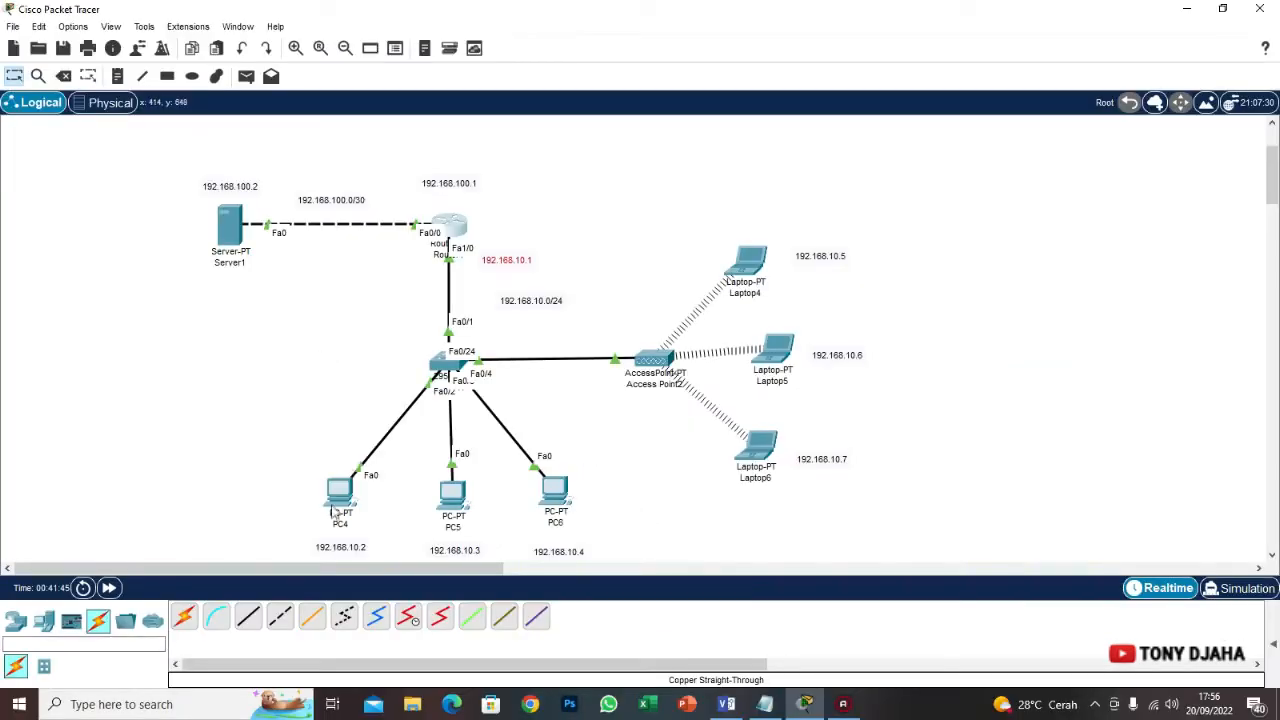
Compare the PC and laptop addresses with the two network labels and the router's switch-side address to identify the clients' gateway
left_click_drag(312, 448, 640, 560)
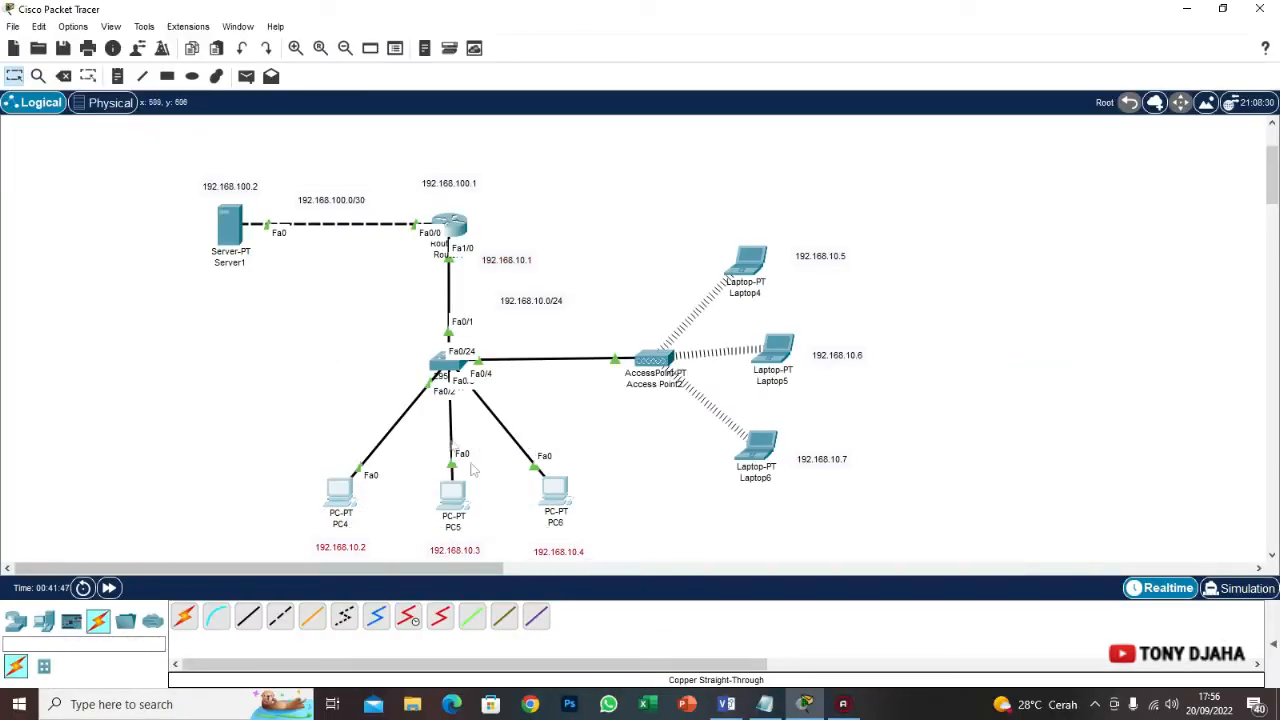
left_click_drag(395, 294, 606, 328)
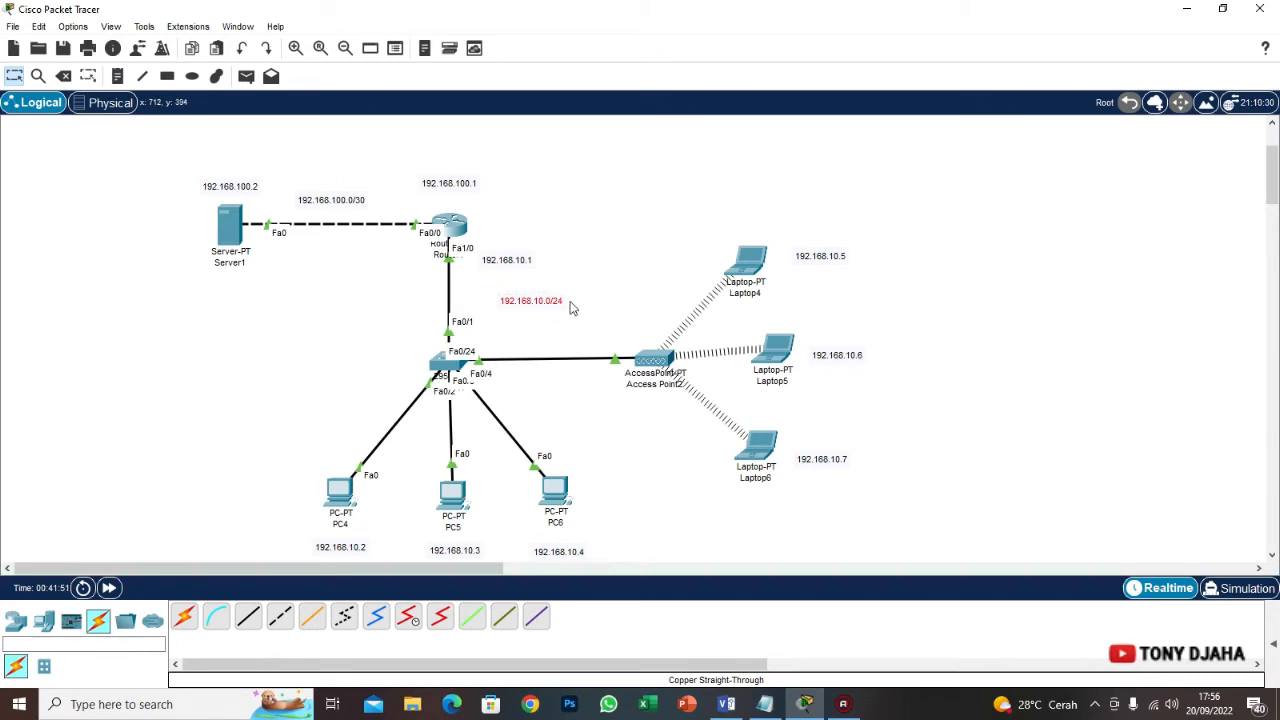
left_click_drag(594, 296, 473, 312)
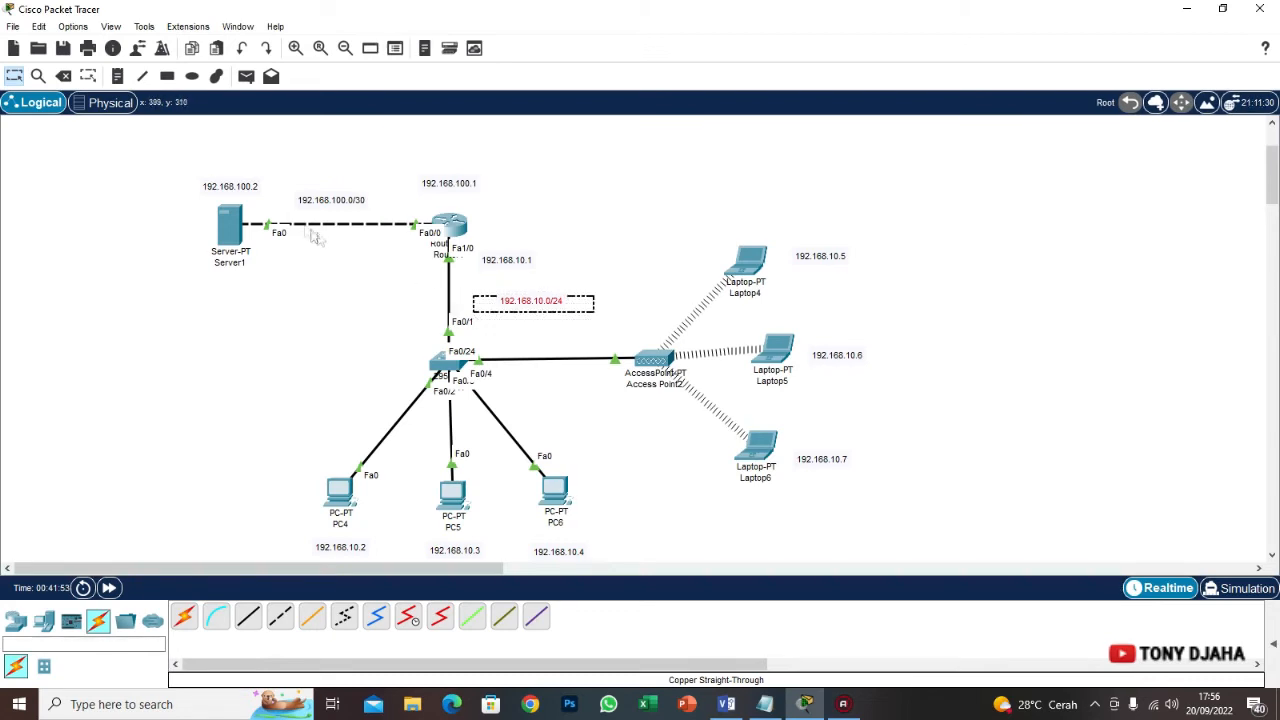
left_click_drag(291, 170, 392, 212)
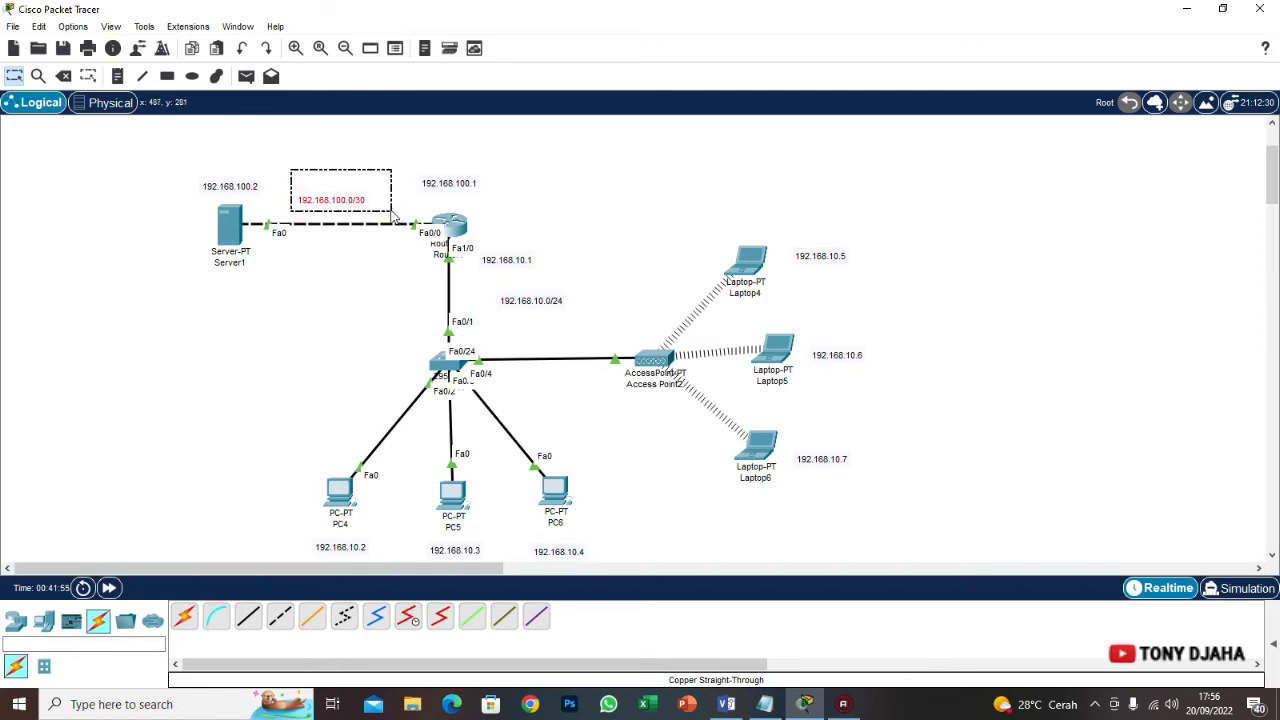
left_click_drag(564, 258, 477, 259)
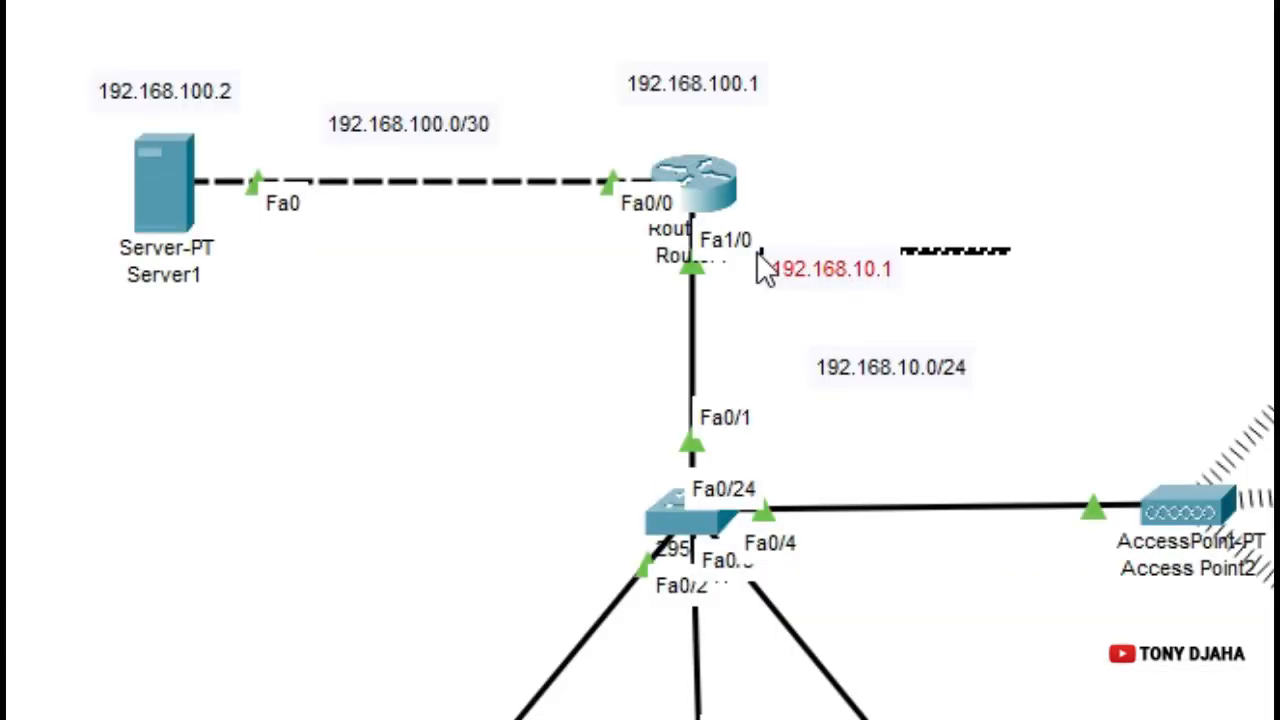
left_click_drag(757, 255, 770, 297)
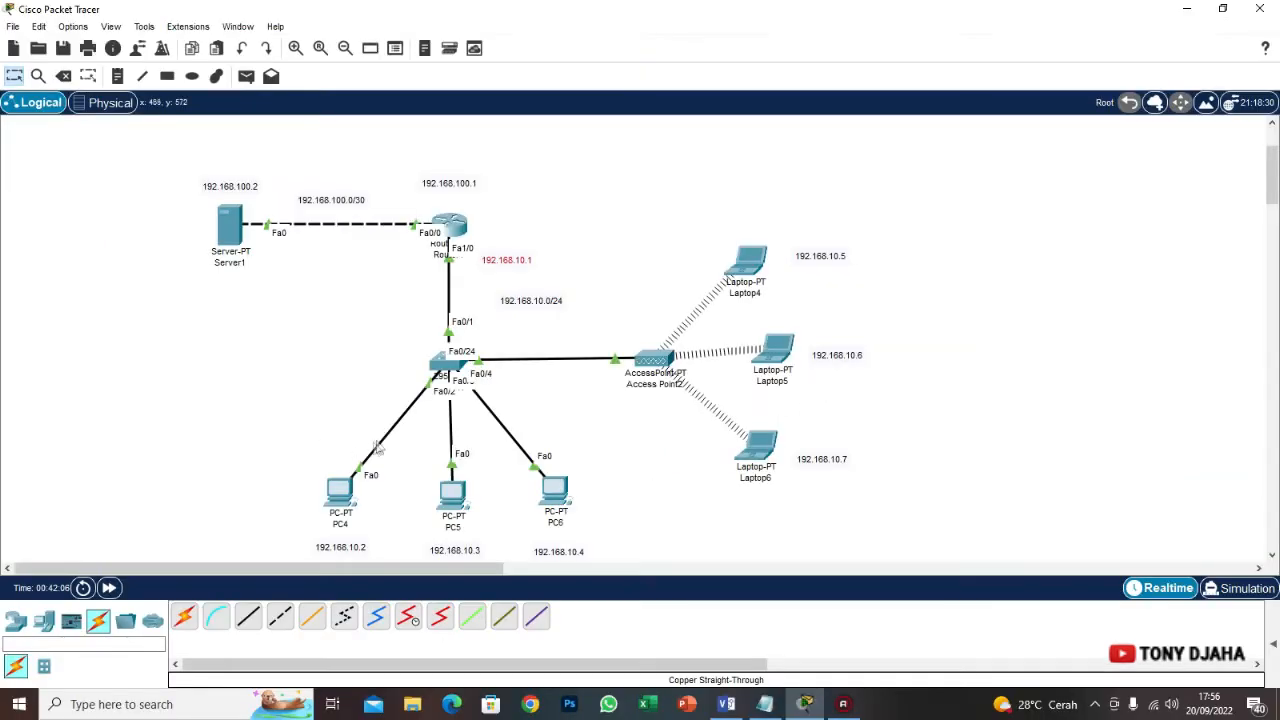
left_click_drag(262, 456, 662, 563)
left_click_drag(943, 223, 627, 495)
left_click_drag(624, 196, 938, 505)
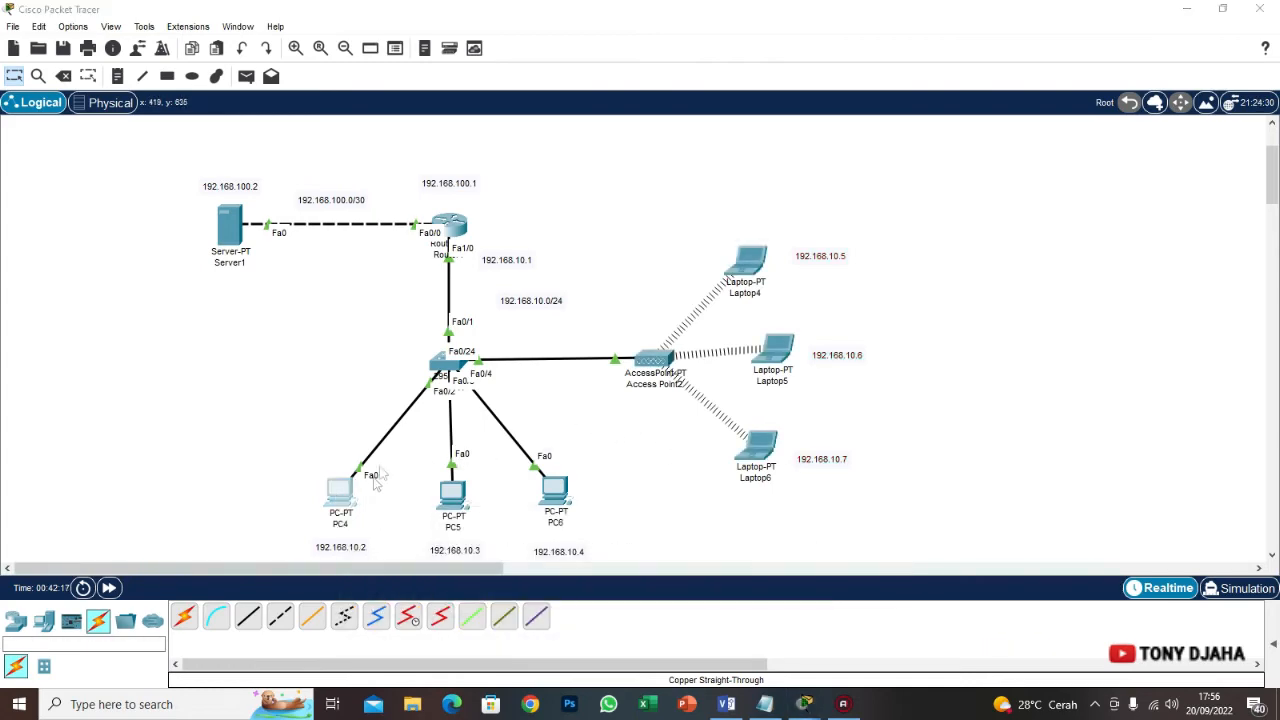
Set PC4's IPv4 default gateway to 192.168.10.1, copy the address, and close PC4's window
left_click(340, 497)
left_click_drag(506, 72, 814, 79)
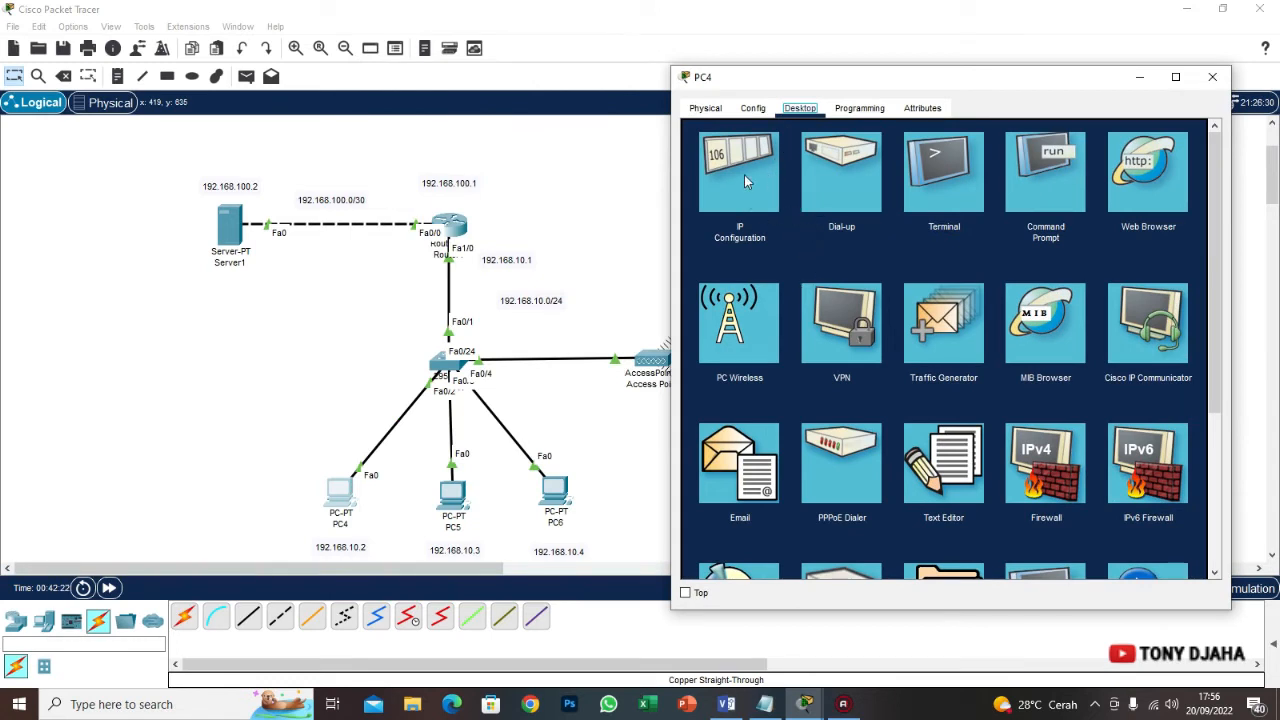
left_click(744, 178)
left_click_drag(906, 262, 850, 258)
left_click_drag(795, 91, 745, 66)
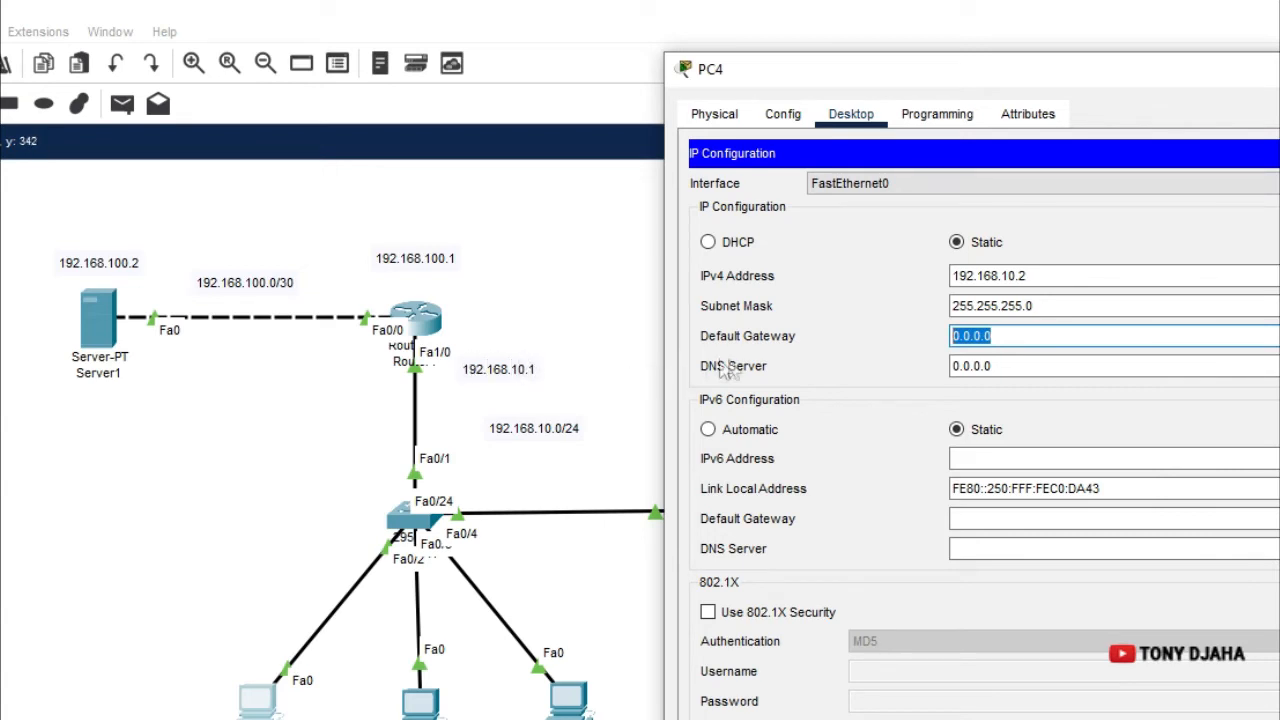
type("192.168.10.1")
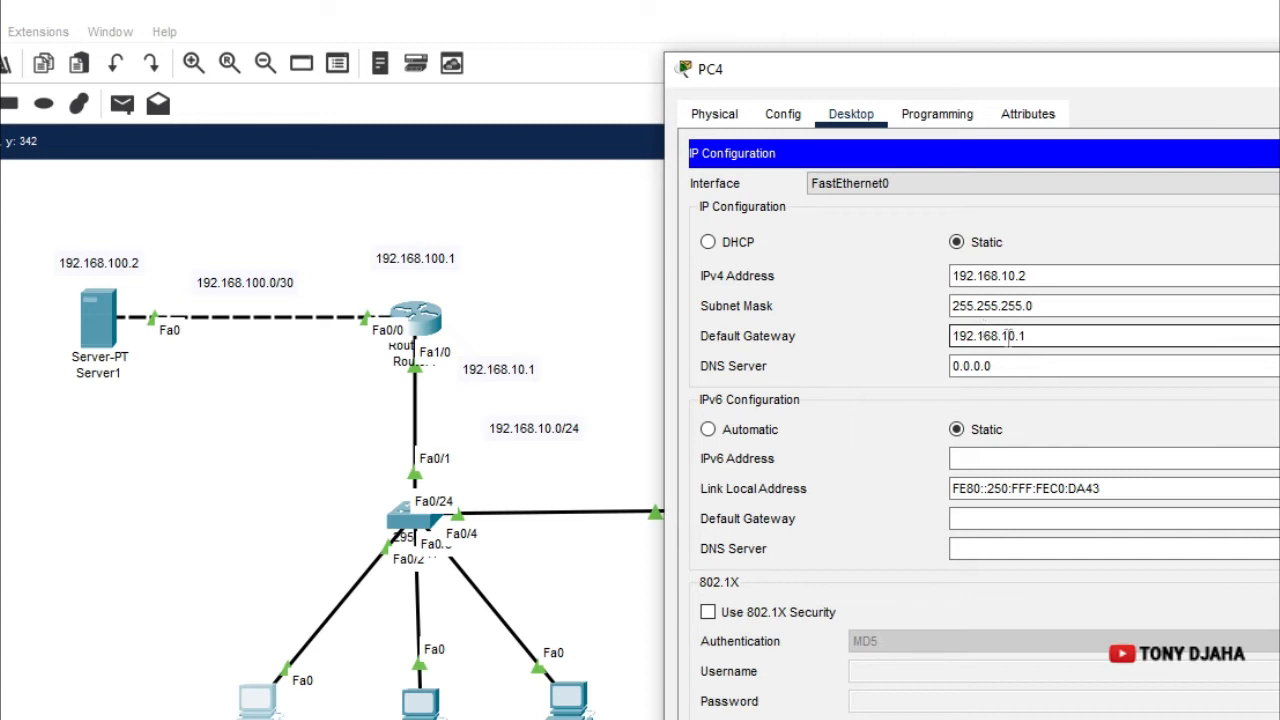
left_click_drag(1047, 336, 920, 332)
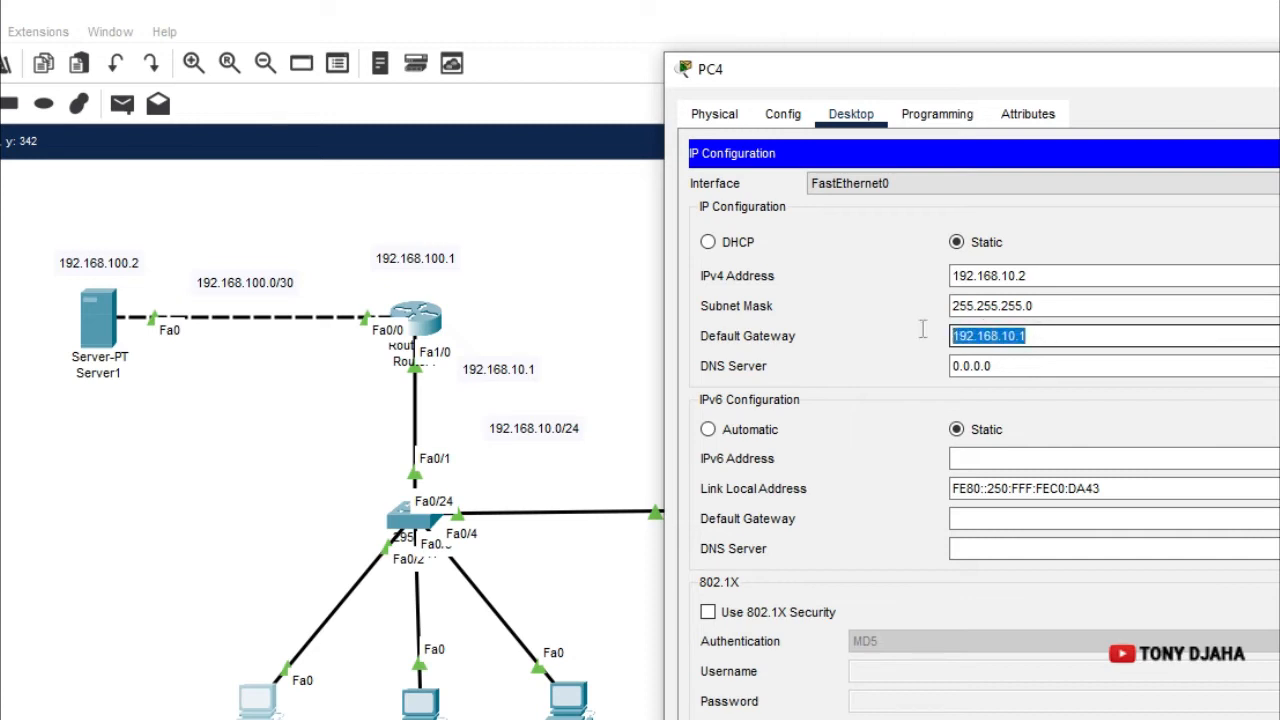
right_click(973, 330)
left_click(1043, 435)
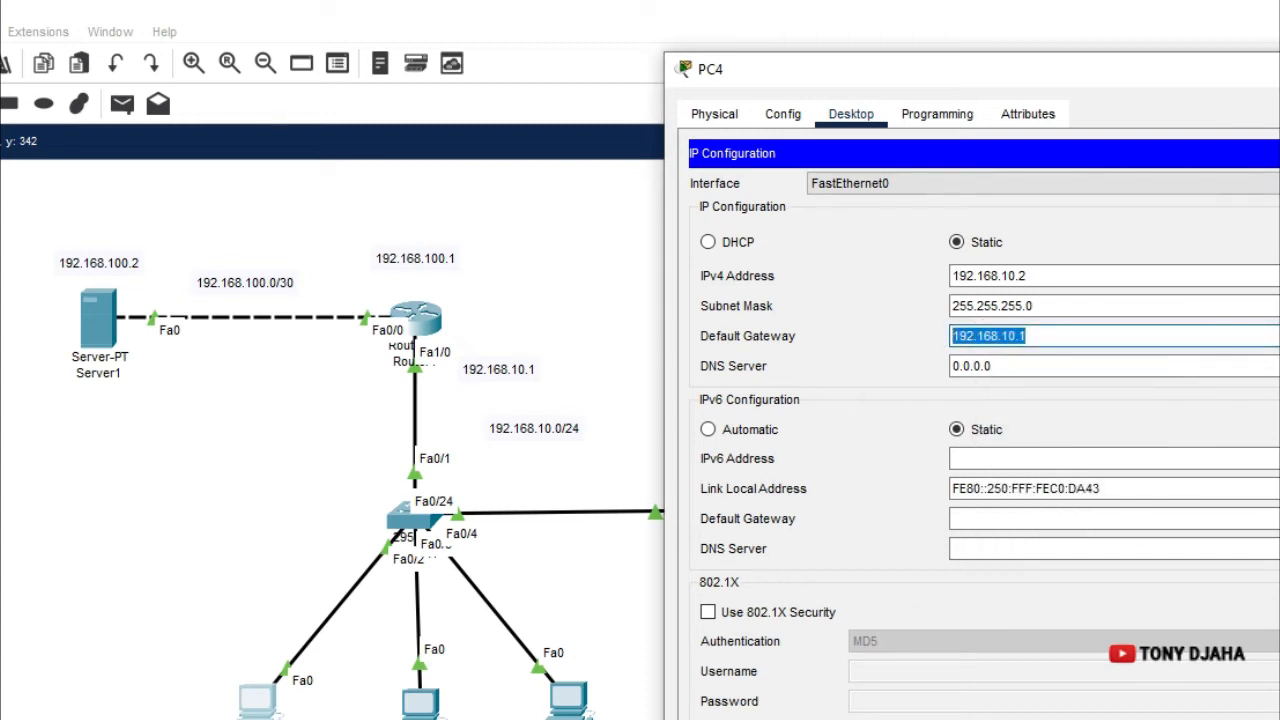
left_click(1159, 53)
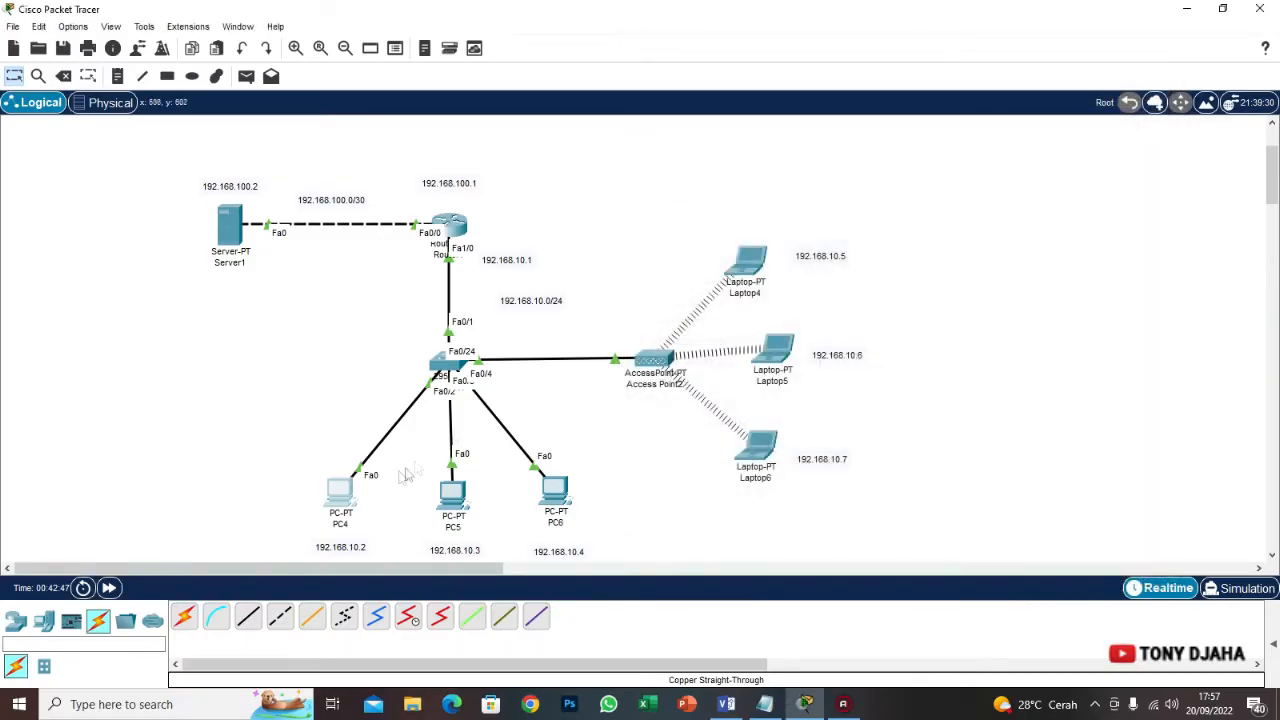
Set the IPv4 default gateway of PC5 and PC6 to 192.168.10.1
left_click(437, 500)
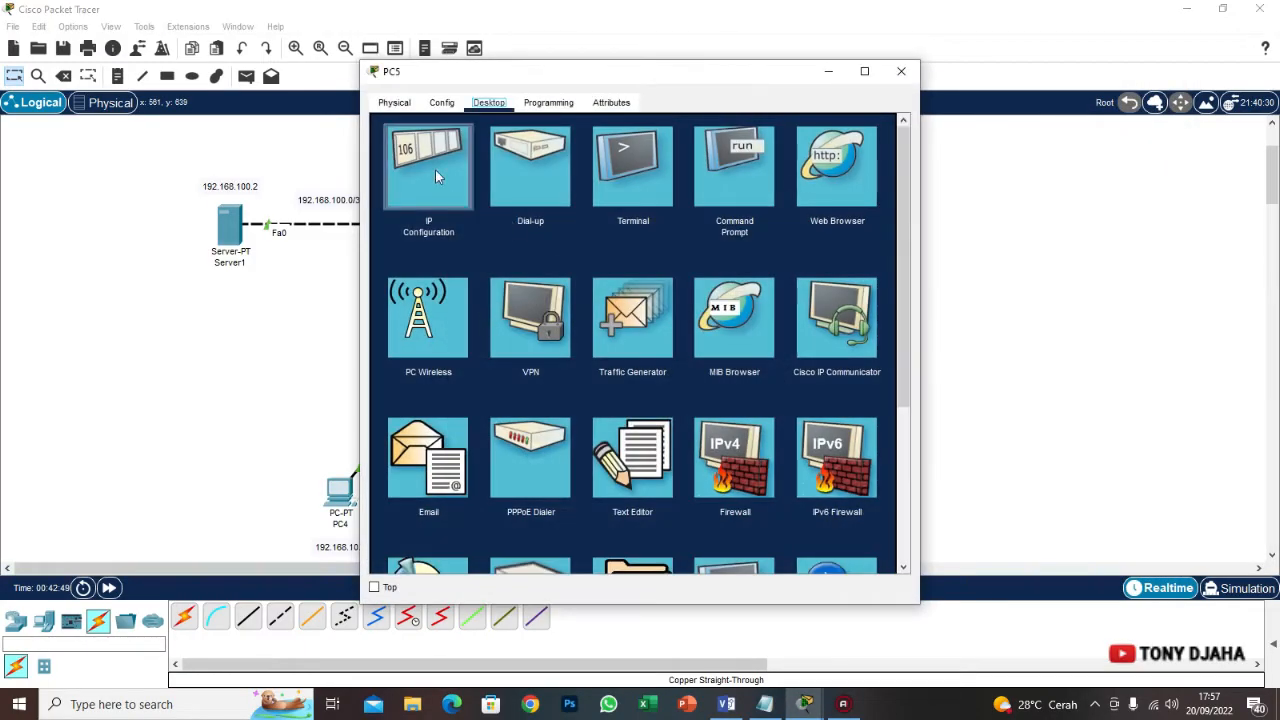
left_click(435, 169)
left_click_drag(604, 258, 474, 240)
key("ctrl+v")
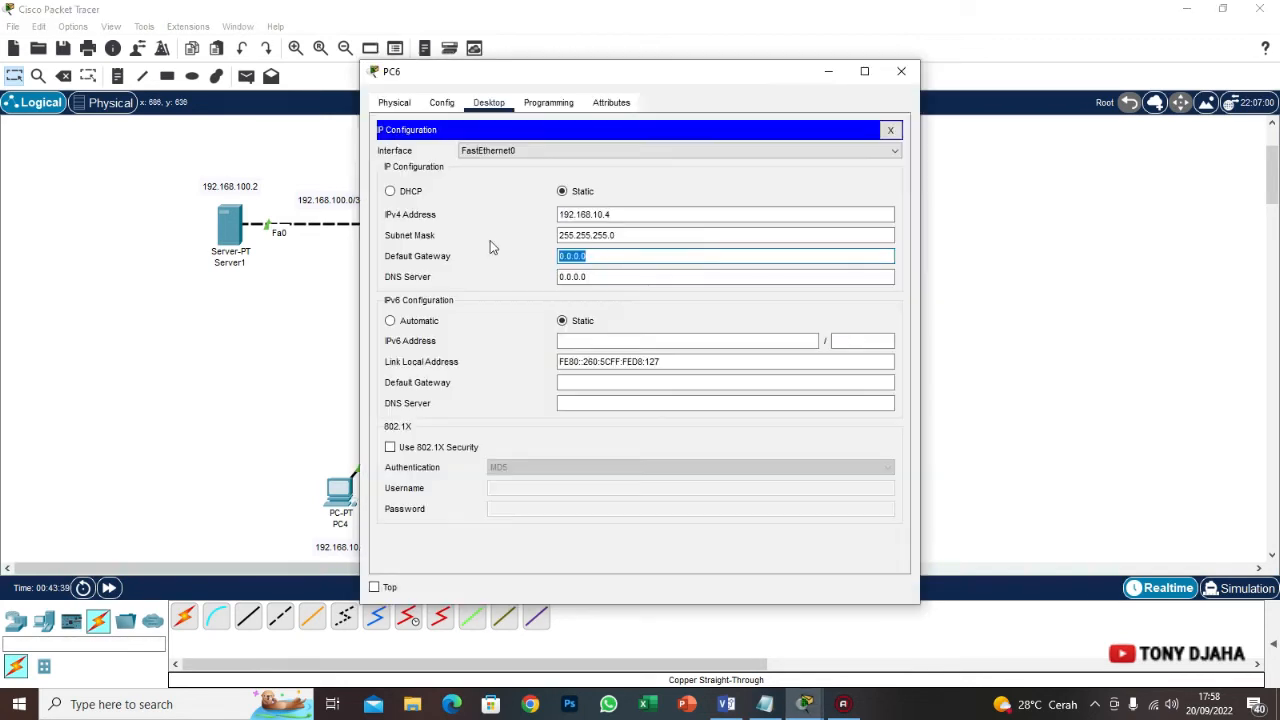
type("192.168.10.1")
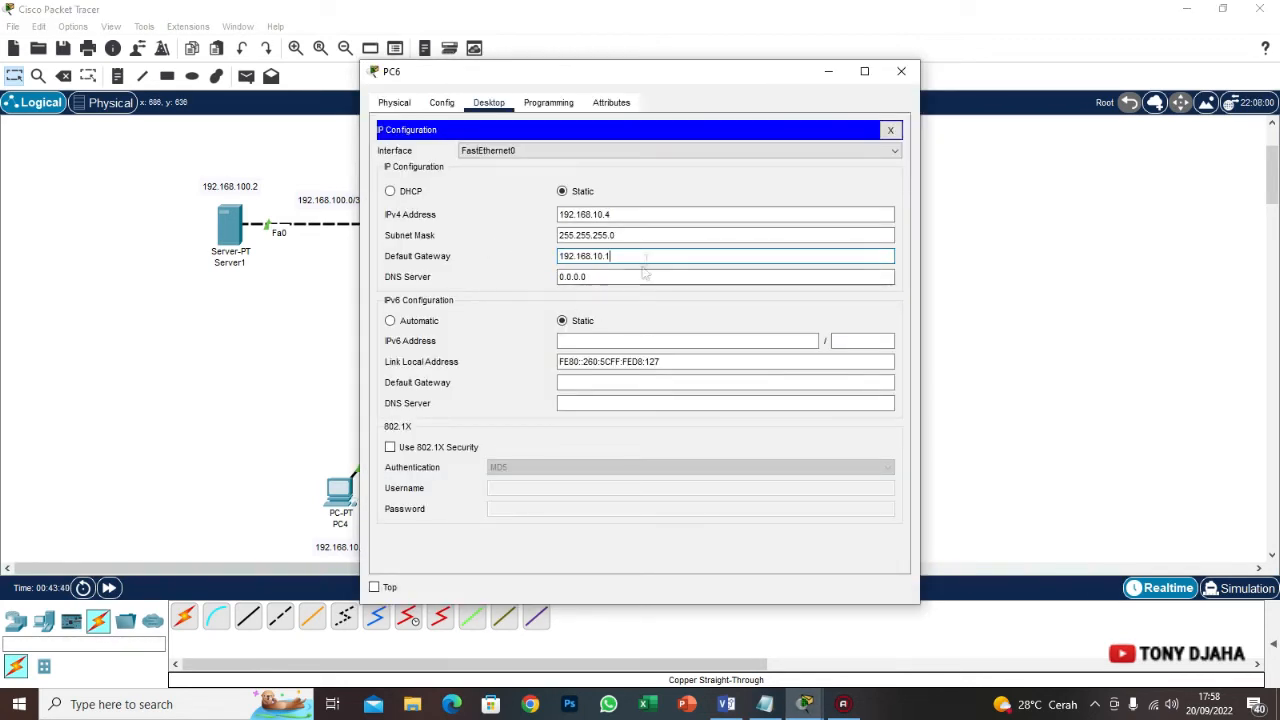
left_click(901, 71)
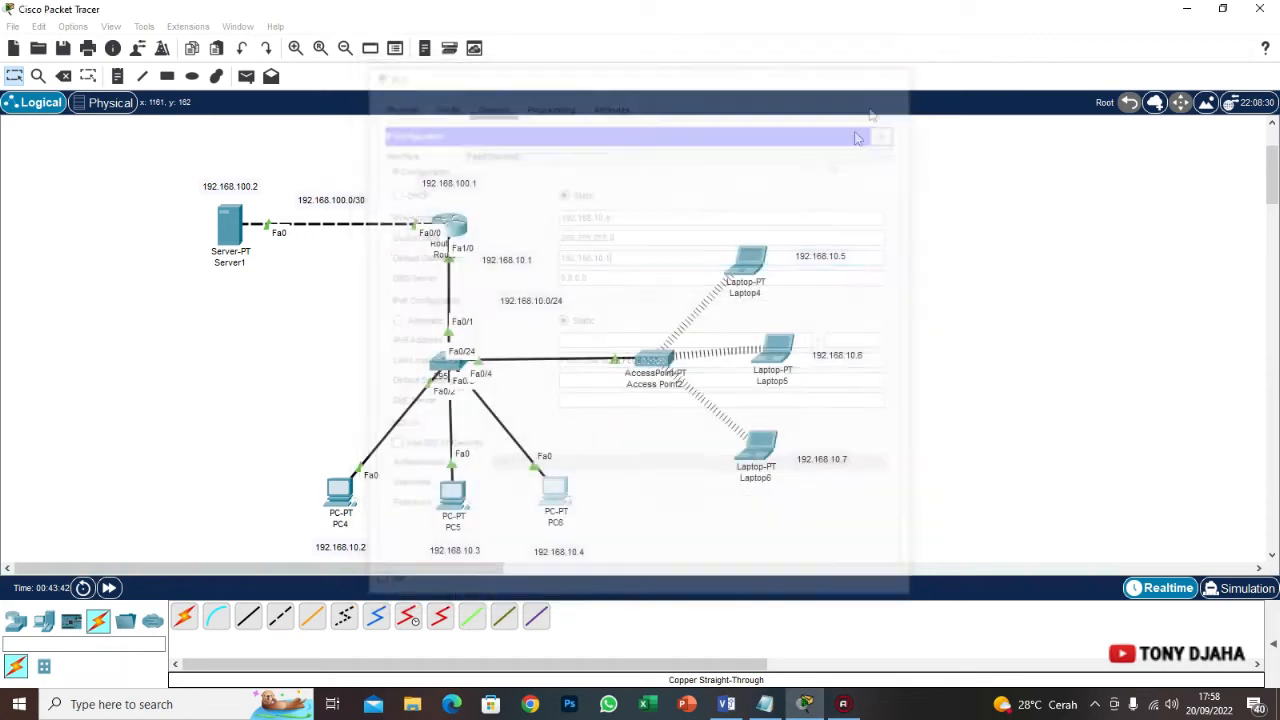
Set Laptop4's IPv4 default gateway to 192.168.10.1 and close its window
left_click(750, 262)
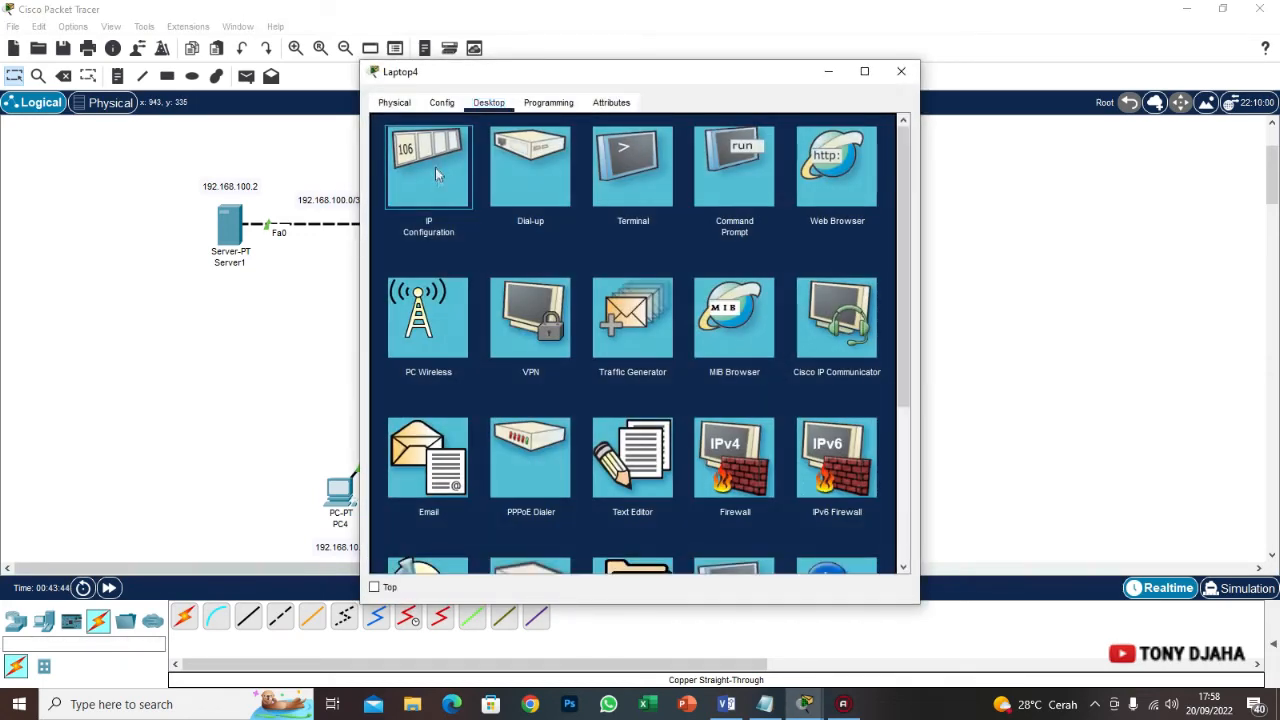
left_click(435, 166)
left_click_drag(607, 262, 509, 247)
type("192.168.10.1")
left_click(901, 72)
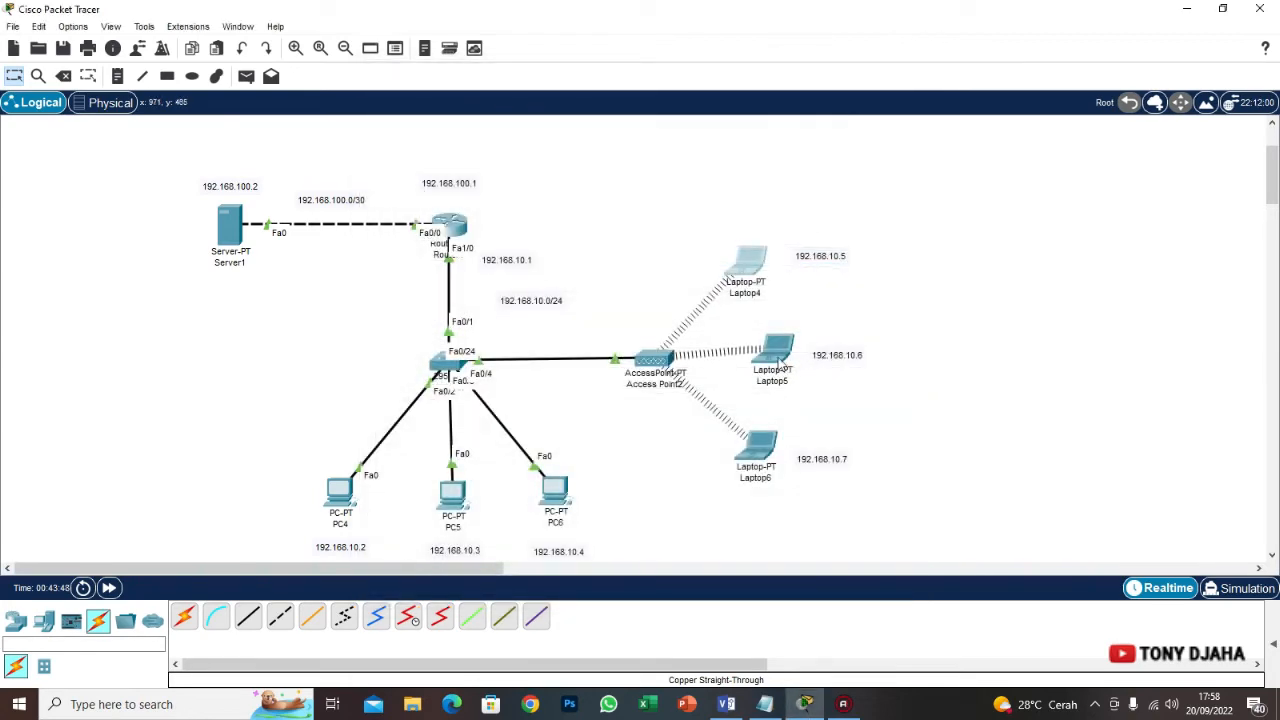
Set Laptop5's IPv4 default gateway to 192.168.10.1 and close its window
left_click(775, 350)
left_click(440, 170)
left_click_drag(600, 257, 466, 235)
type("192.168.10.1")
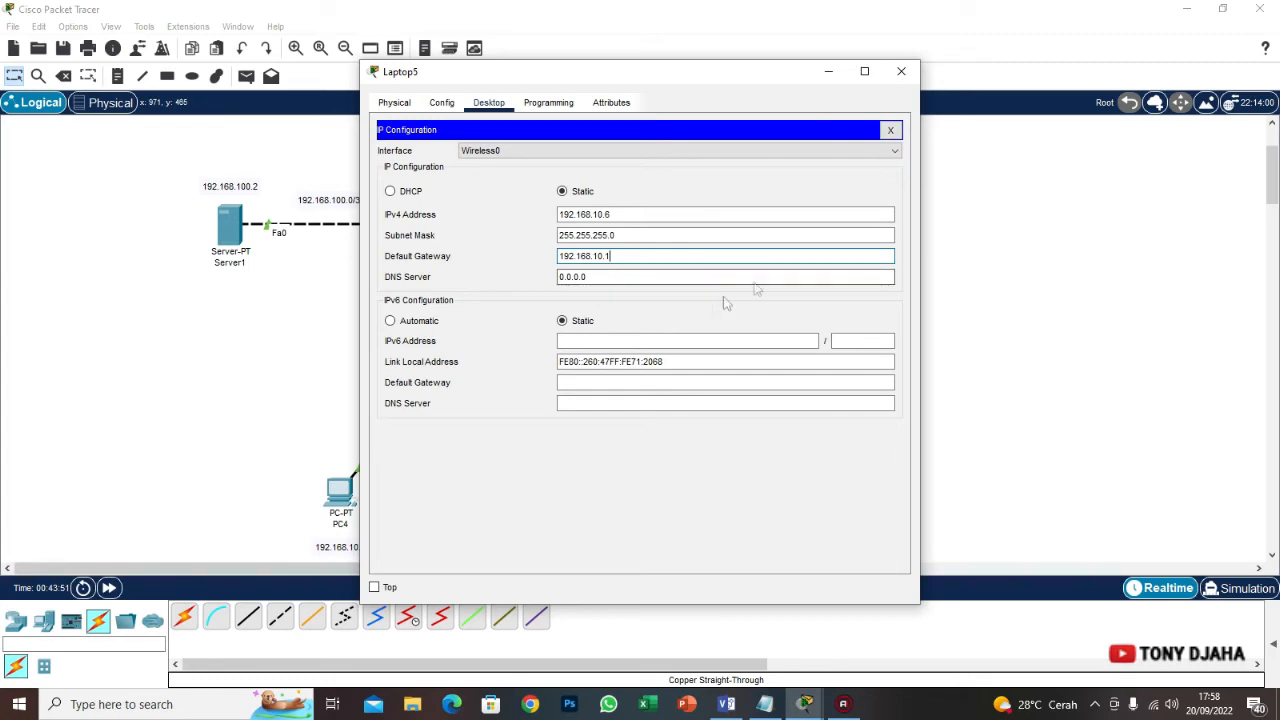
left_click(901, 72)
Set Laptop6's IPv4 default gateway to 192.168.10.1
left_click(765, 456)
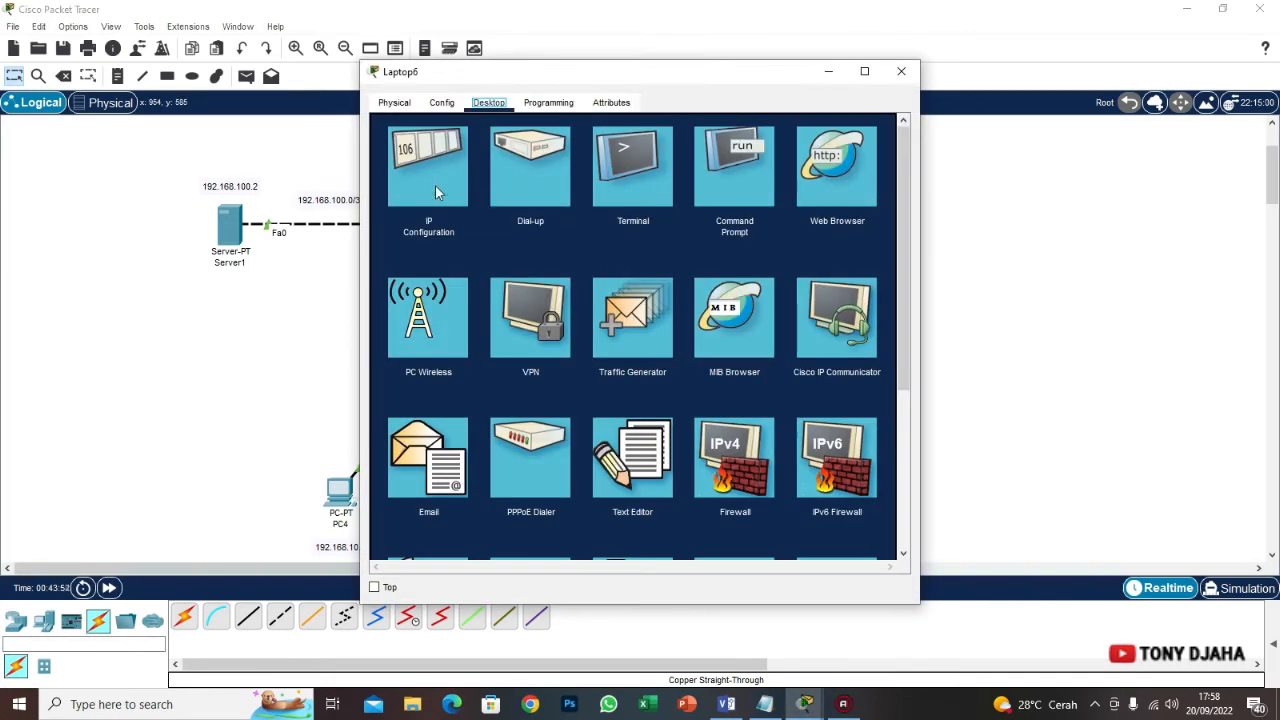
left_click(437, 180)
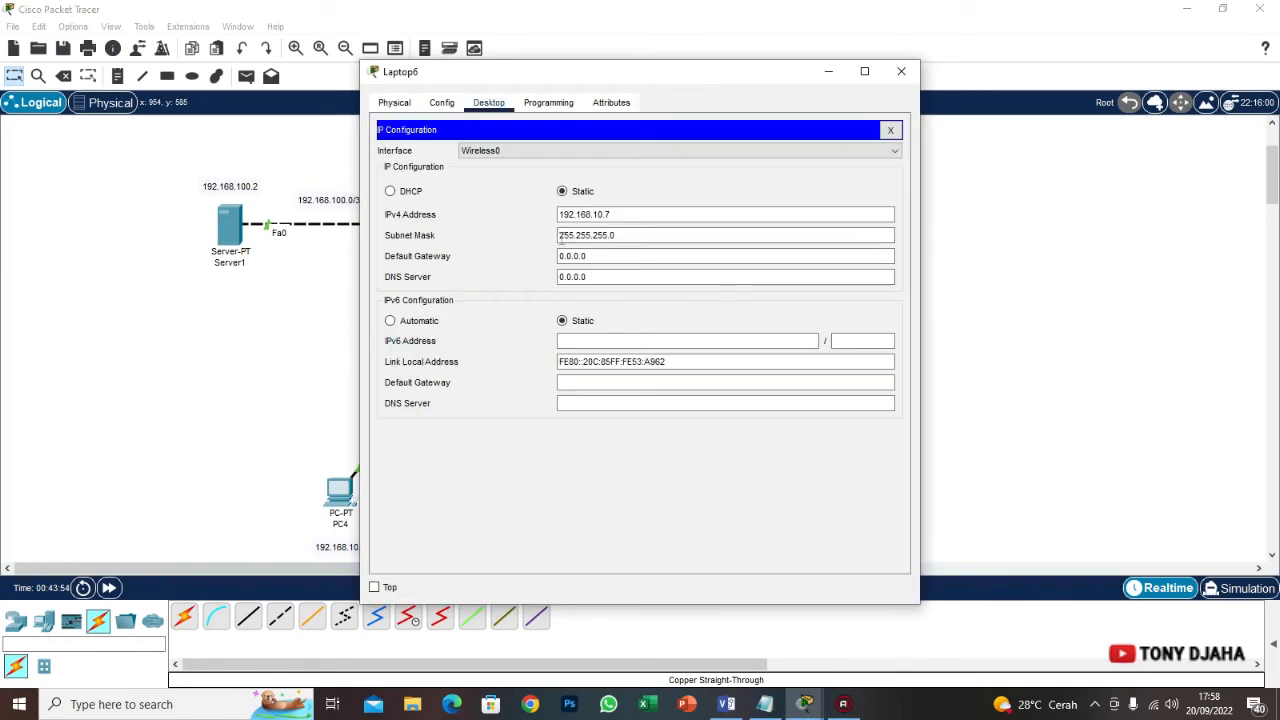
double_click(634, 252)
type("192.168.10.1")
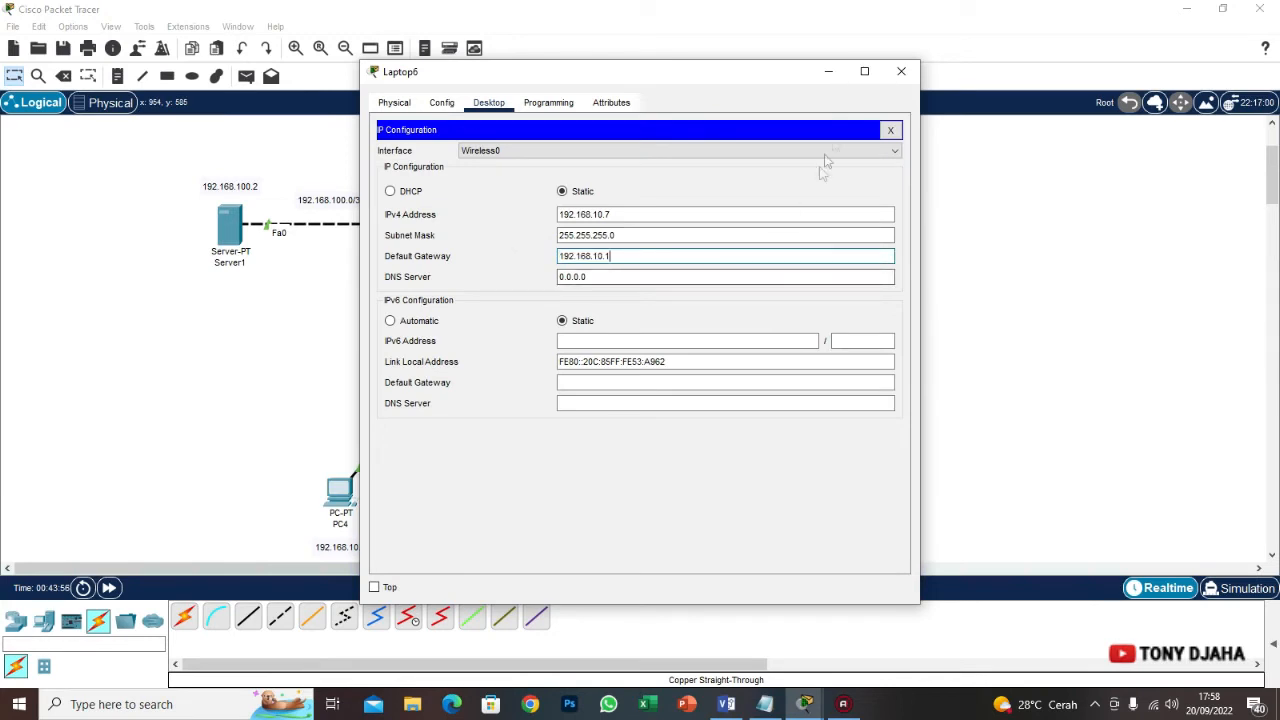
Close Laptop6's configuration window
left_click(903, 73)
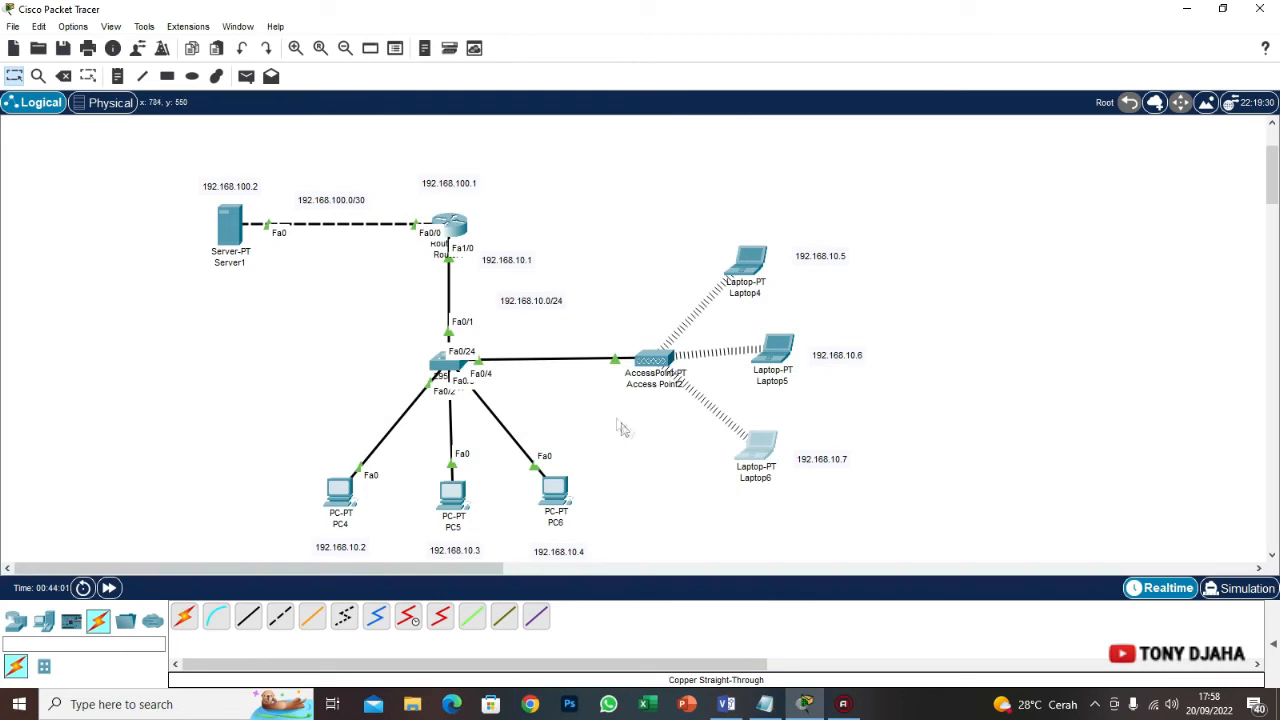
left_click_drag(968, 216, 968, 526)
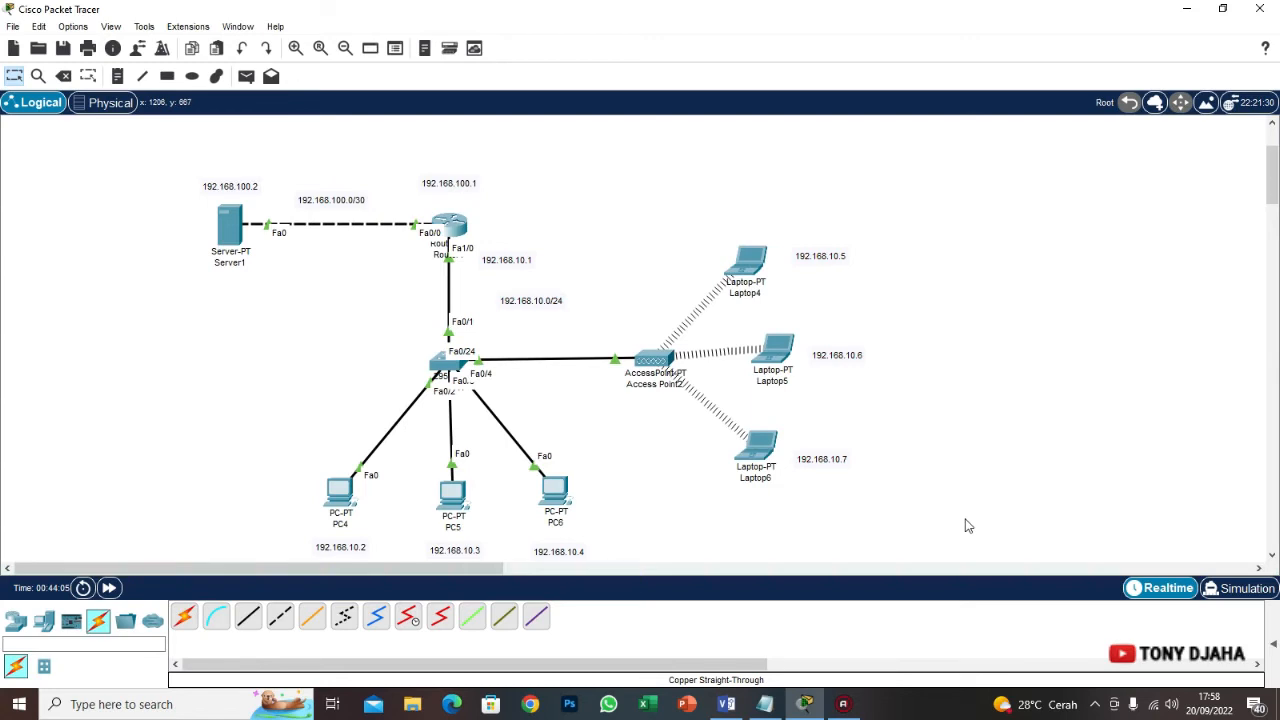
left_click_drag(985, 310, 239, 558)
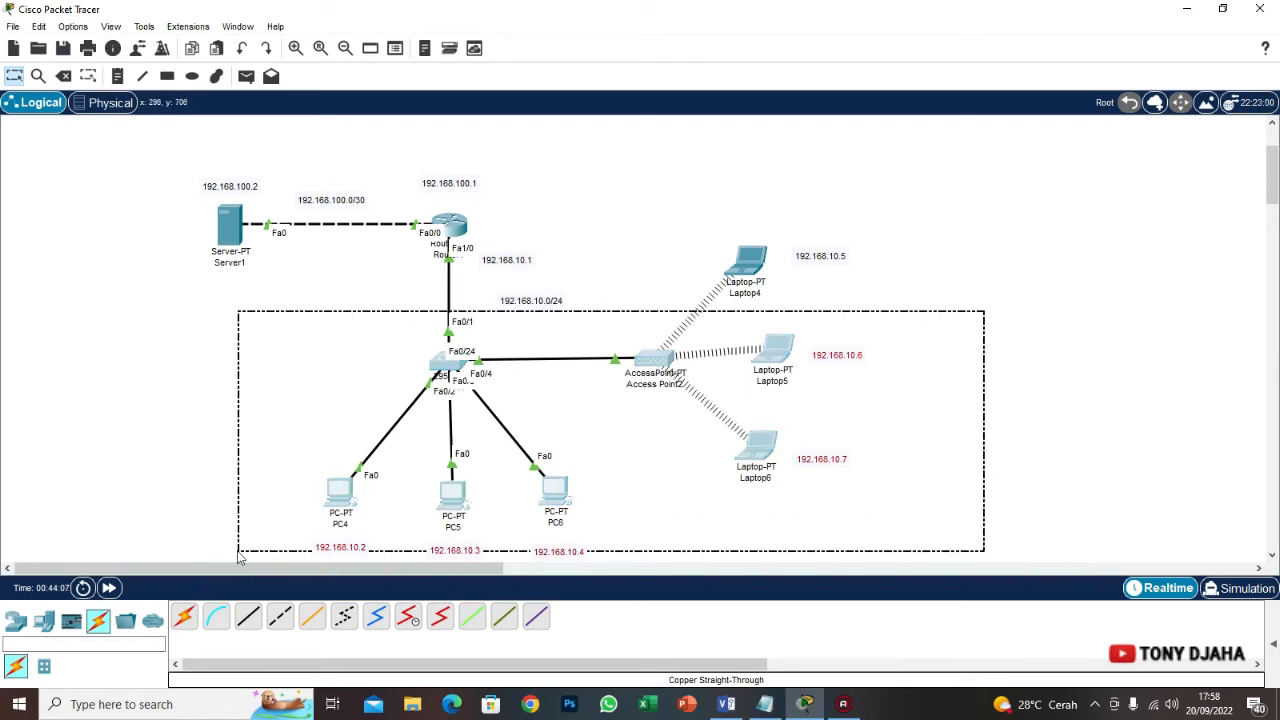
left_click(1052, 303)
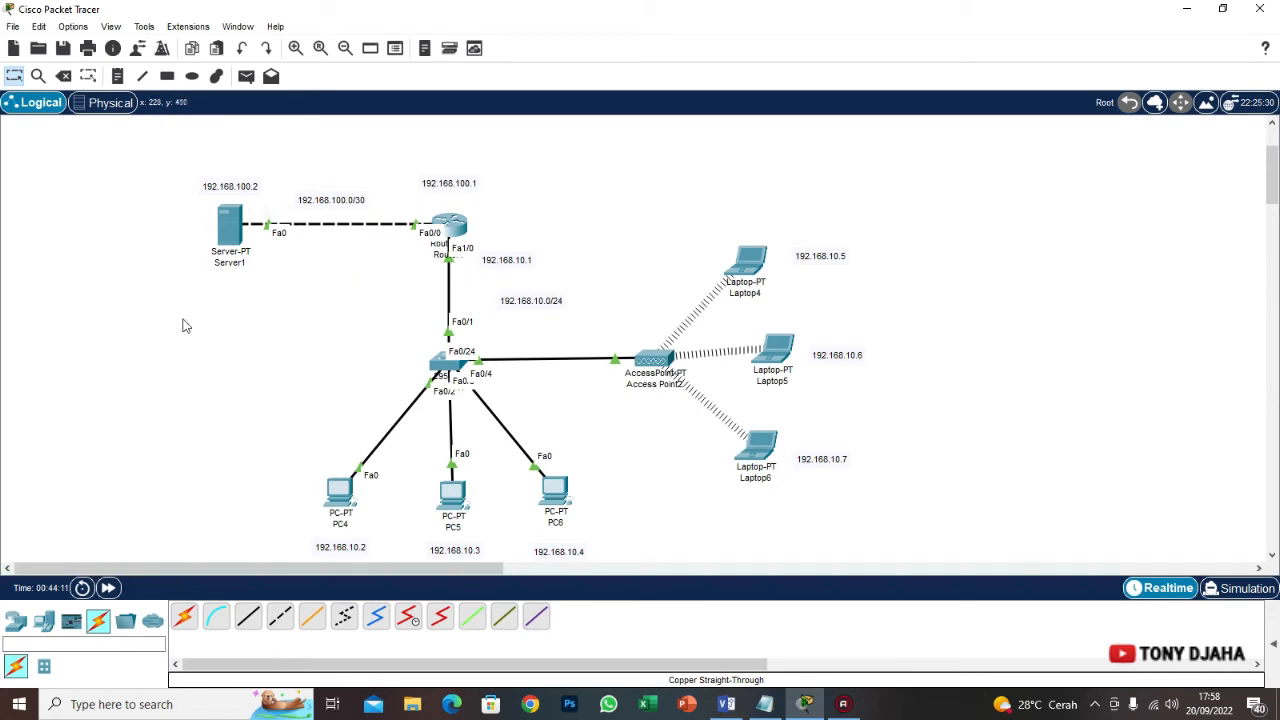
left_click_drag(185, 328, 409, 158)
left_click_drag(162, 143, 411, 285)
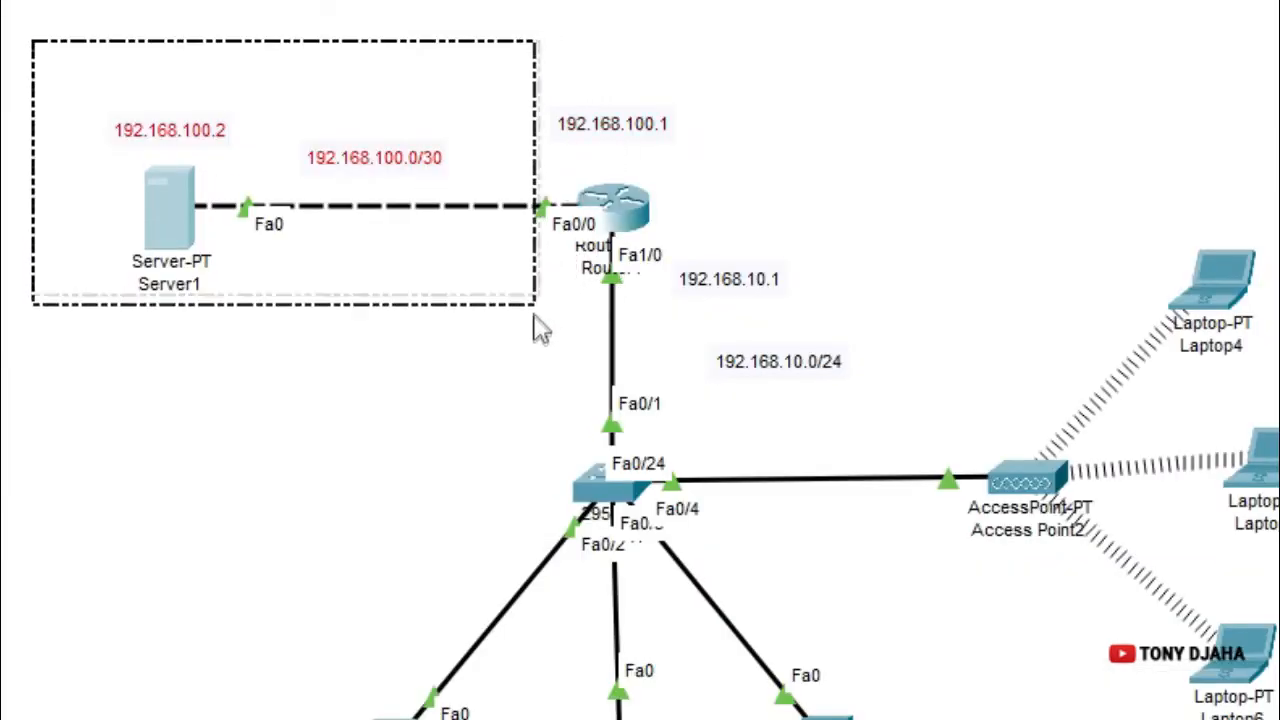
left_click_drag(540, 330, 543, 334)
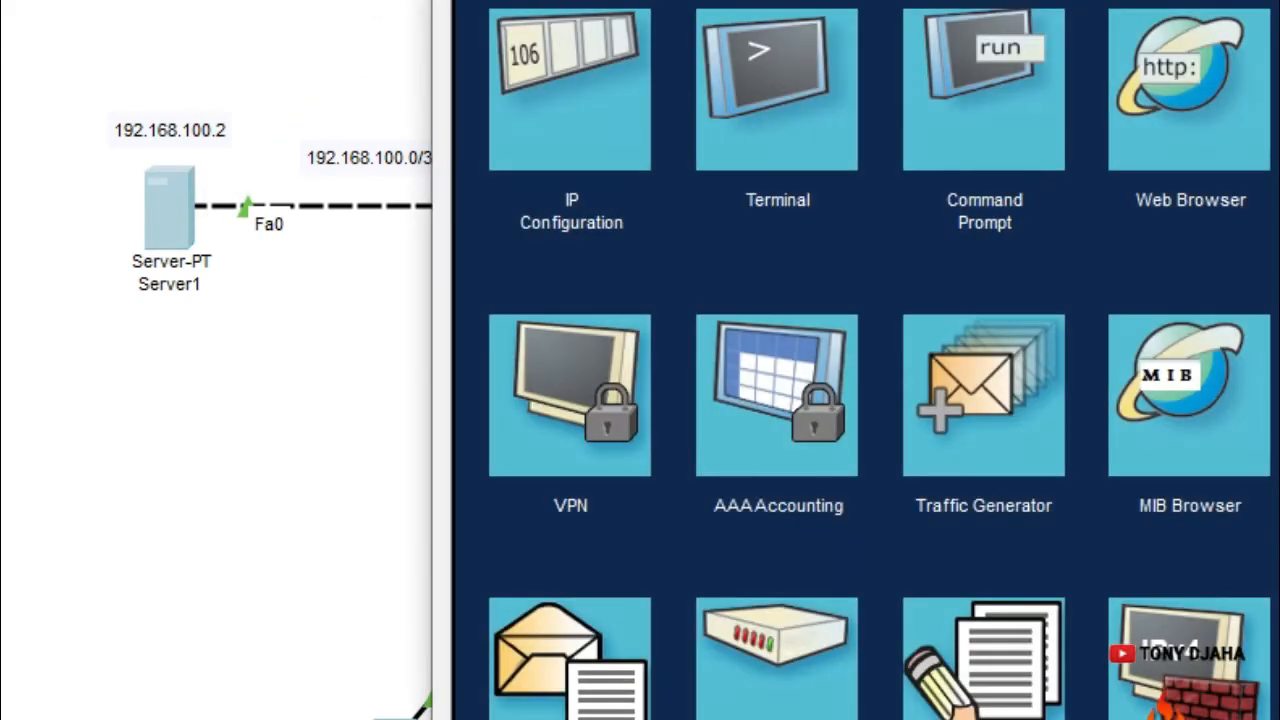
Clear Server1's window off the topology and shift the 192.168.100.1 label closer to the router's Fa0/0 port
left_click_drag(646, 0, 1274, 0)
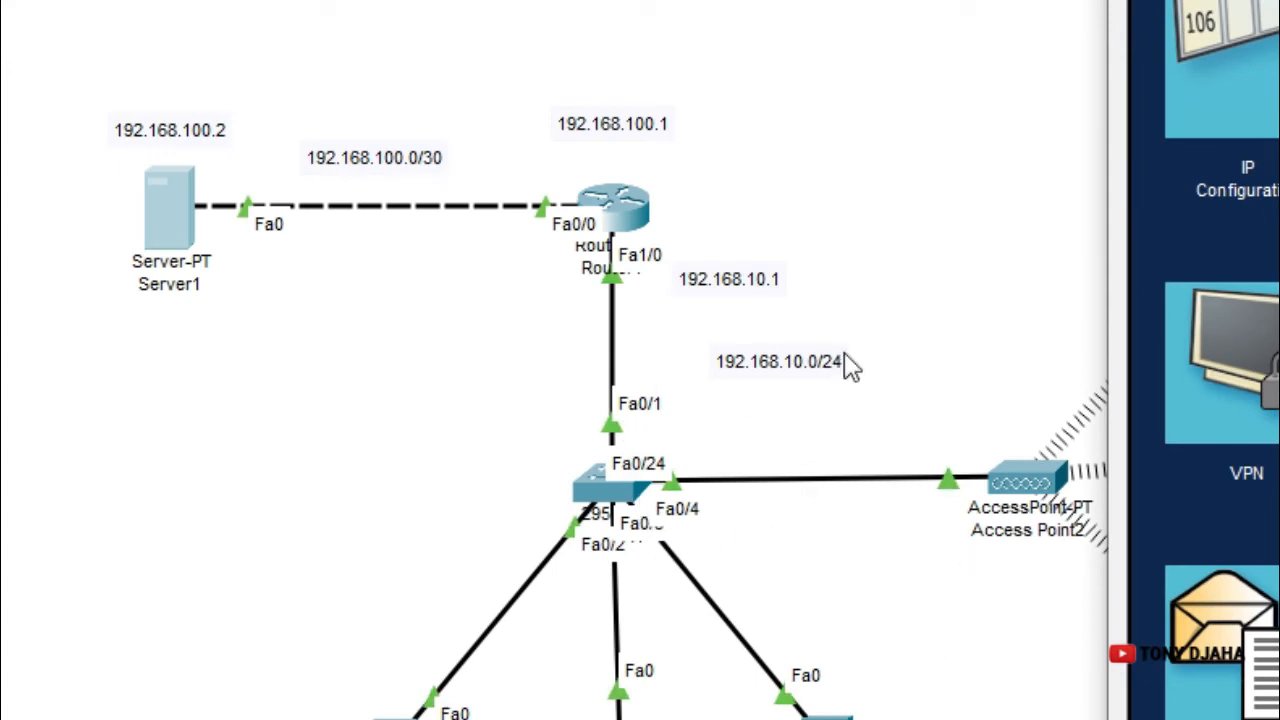
left_click(547, 139)
left_click_drag(571, 127, 583, 143)
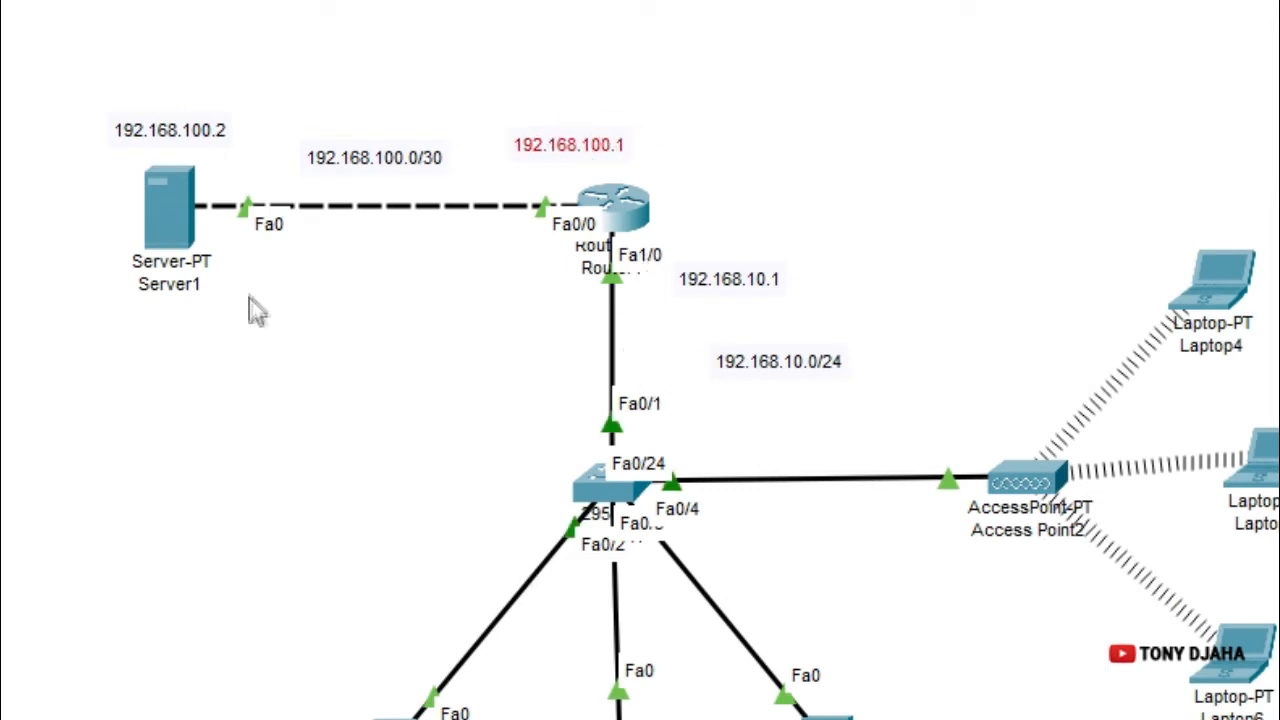
Set Server1's IPv4 default gateway to 192.168.100.1 and close its window
left_click(155, 212)
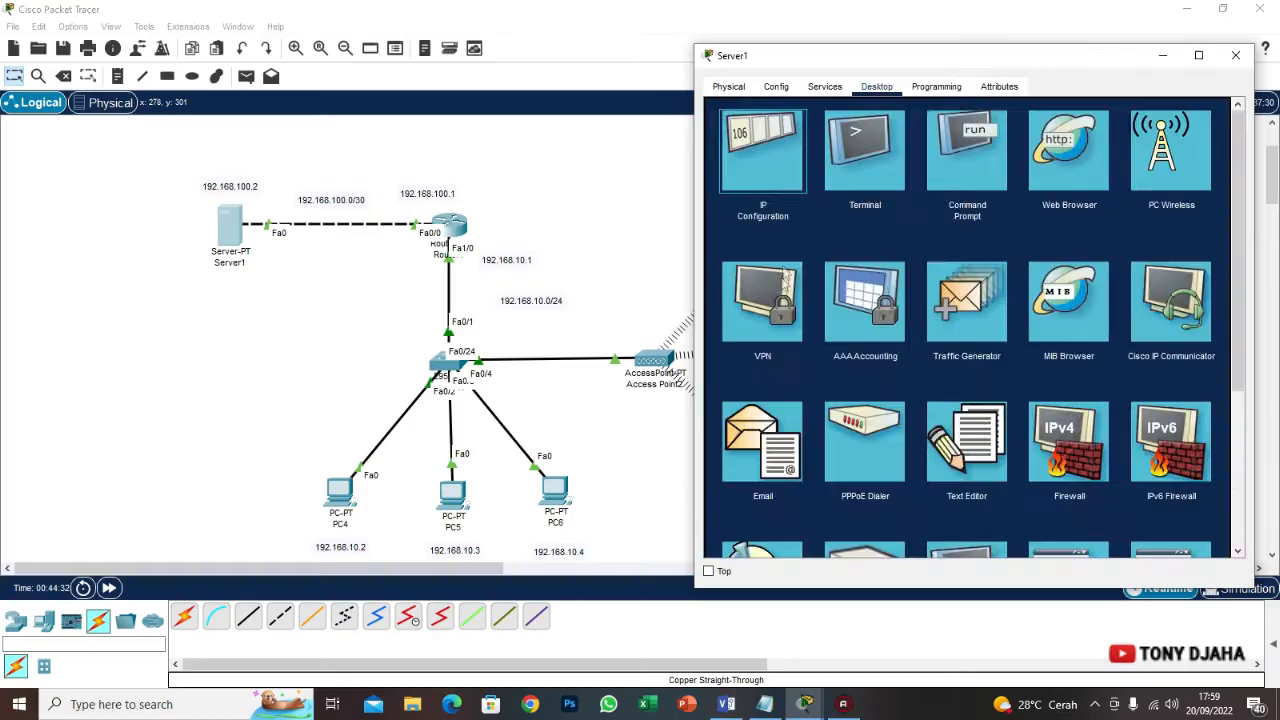
left_click(762, 150)
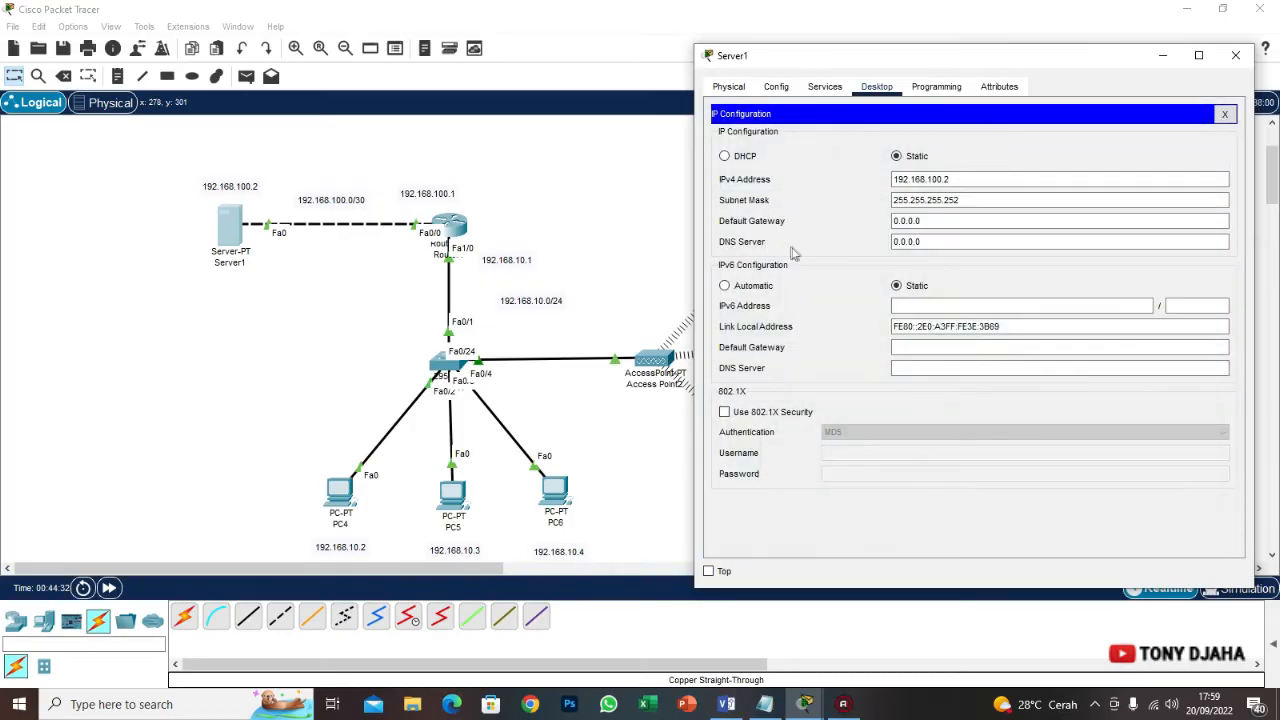
key("Tab")
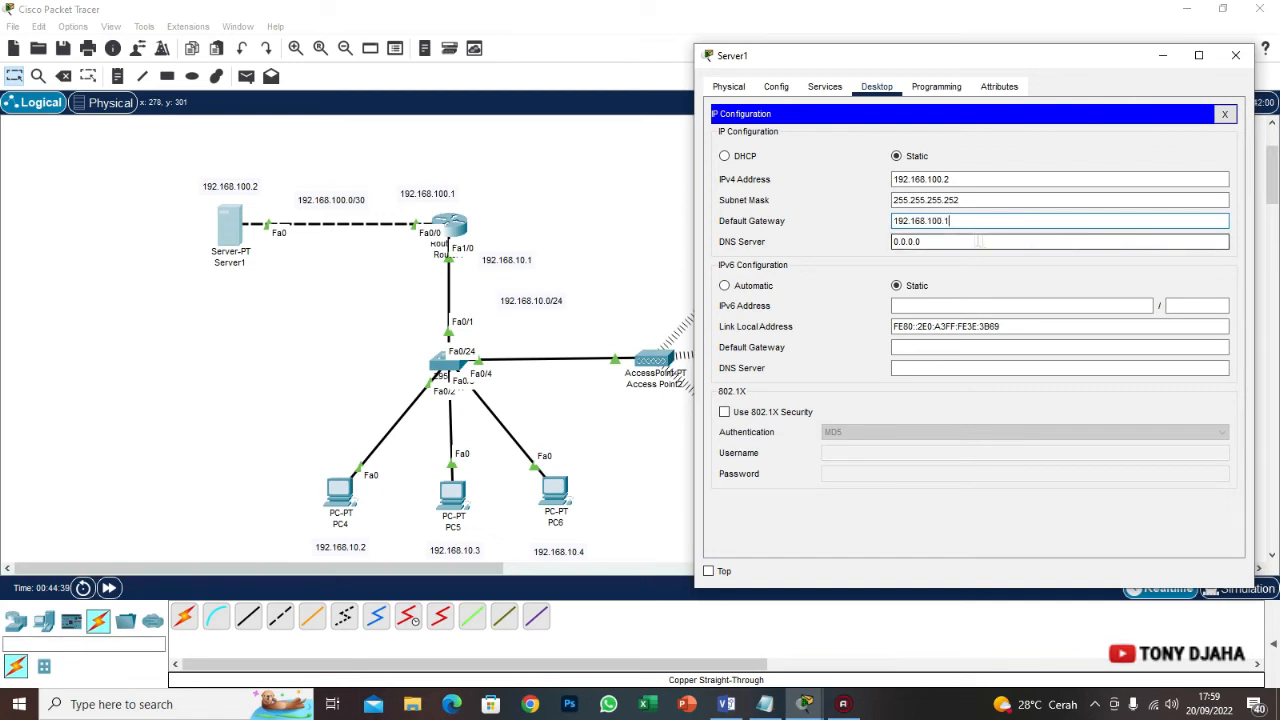
left_click_drag(1080, 60, 951, 66)
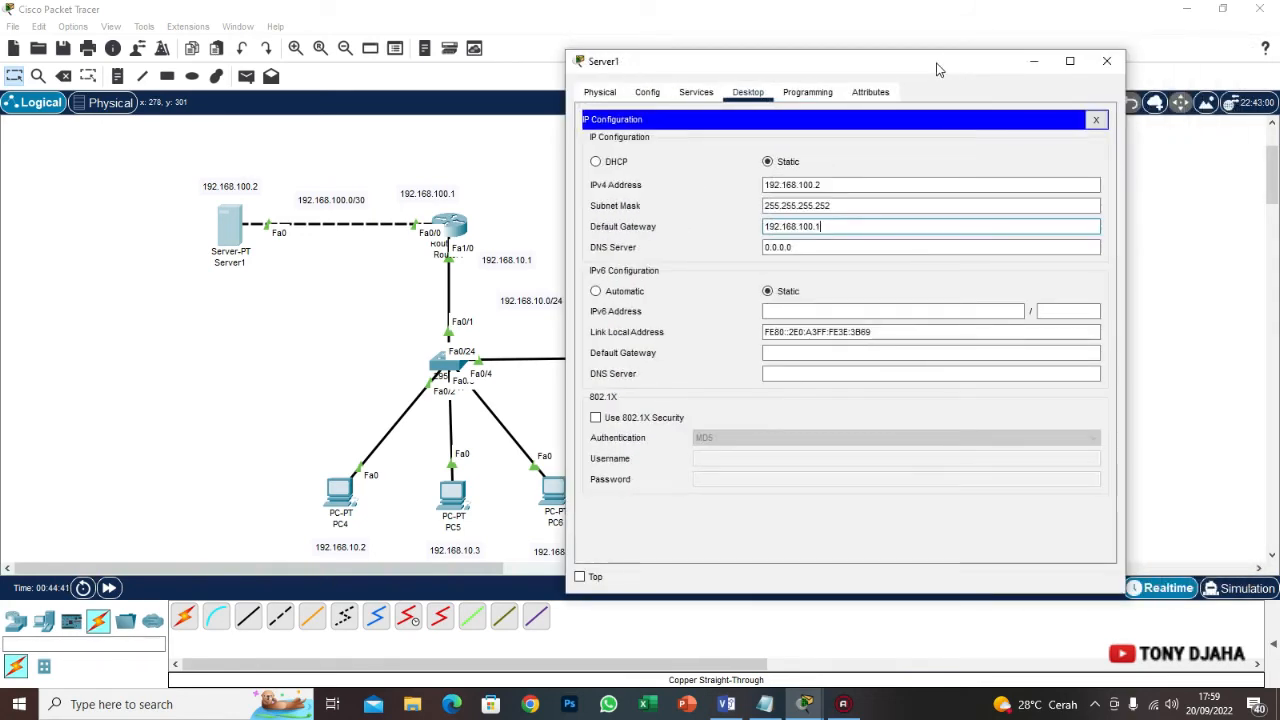
left_click(1107, 61)
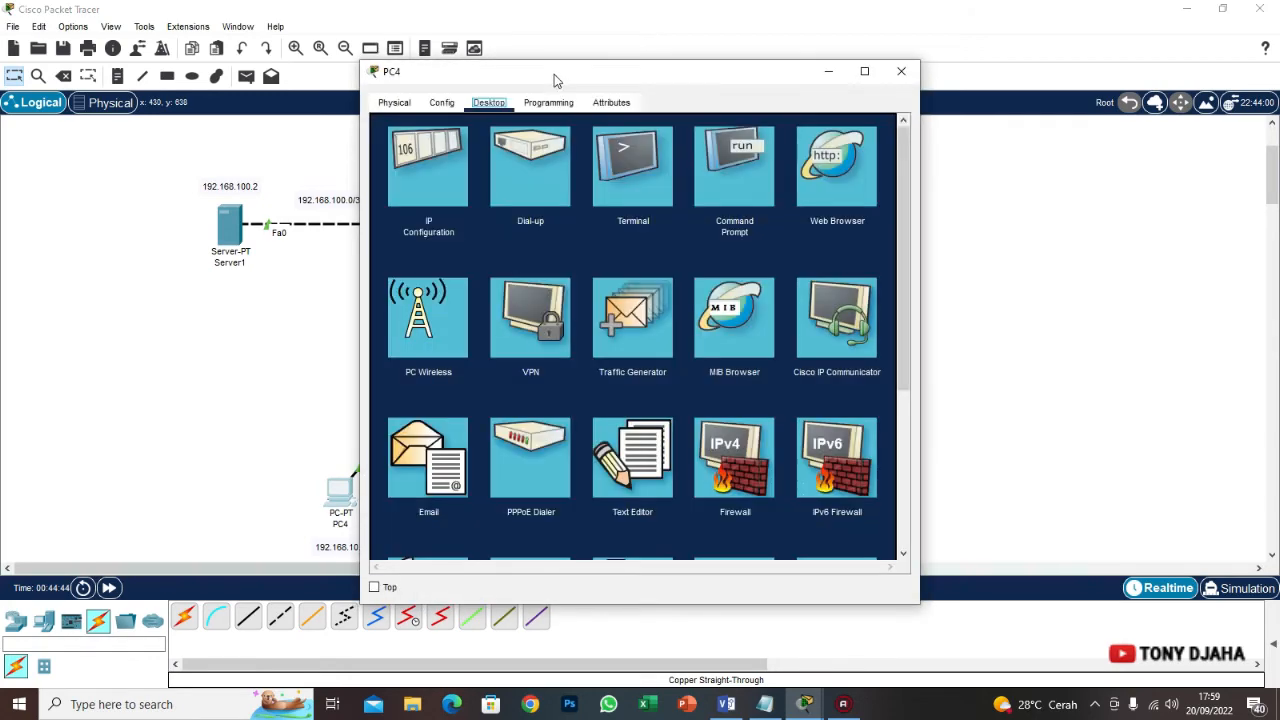
Ping the router address 192.168.100.1 from PC4's Command Prompt and interrupt the ping after a few packets
left_click_drag(556, 79, 856, 133)
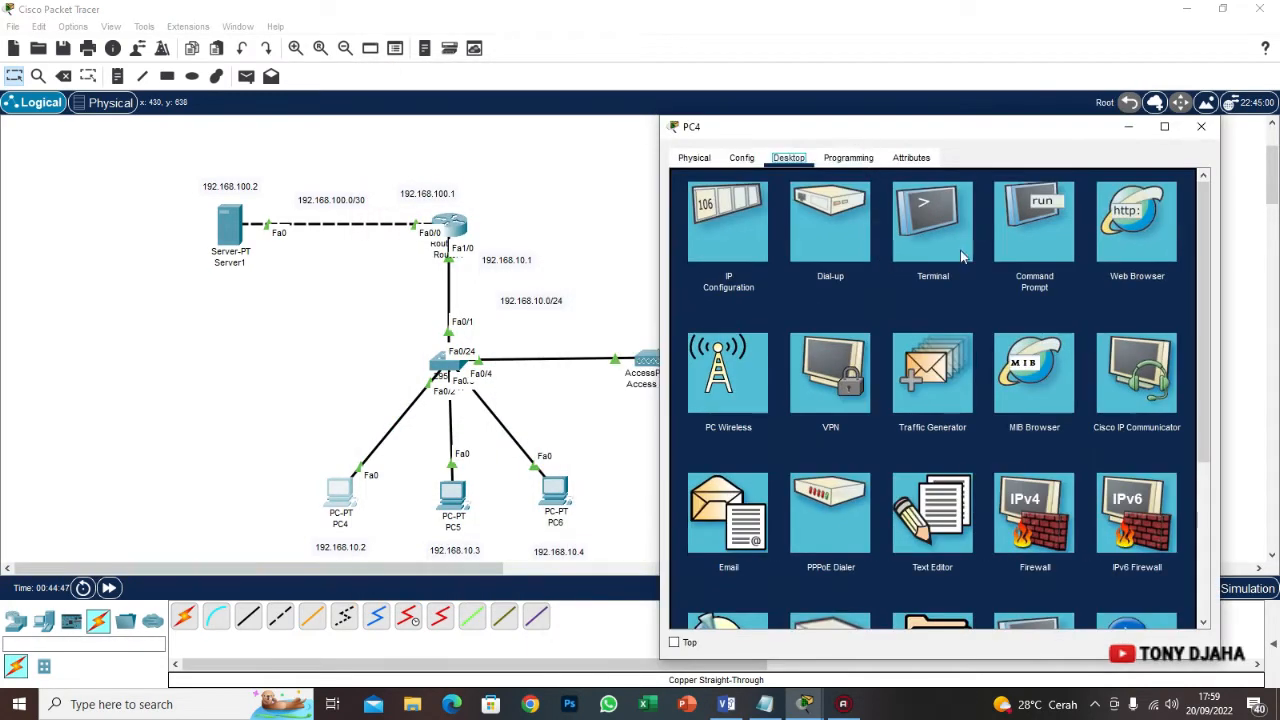
left_click(1037, 252)
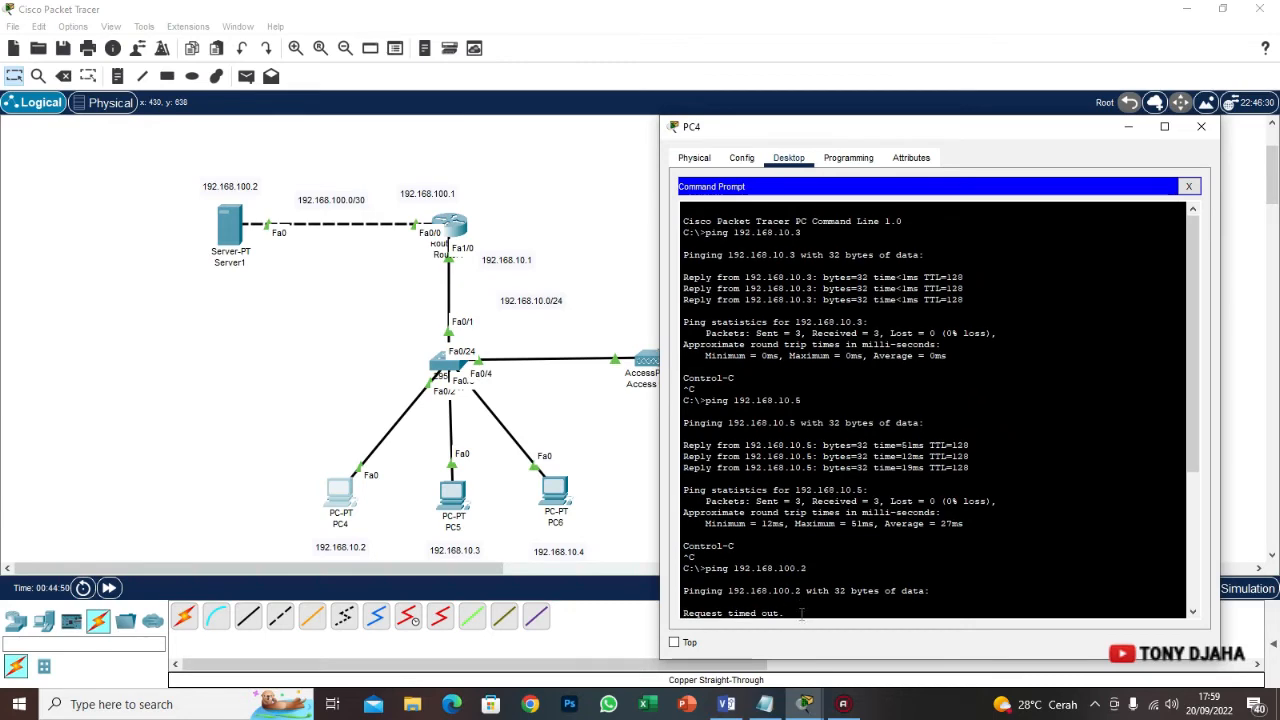
type(".168.100.1")
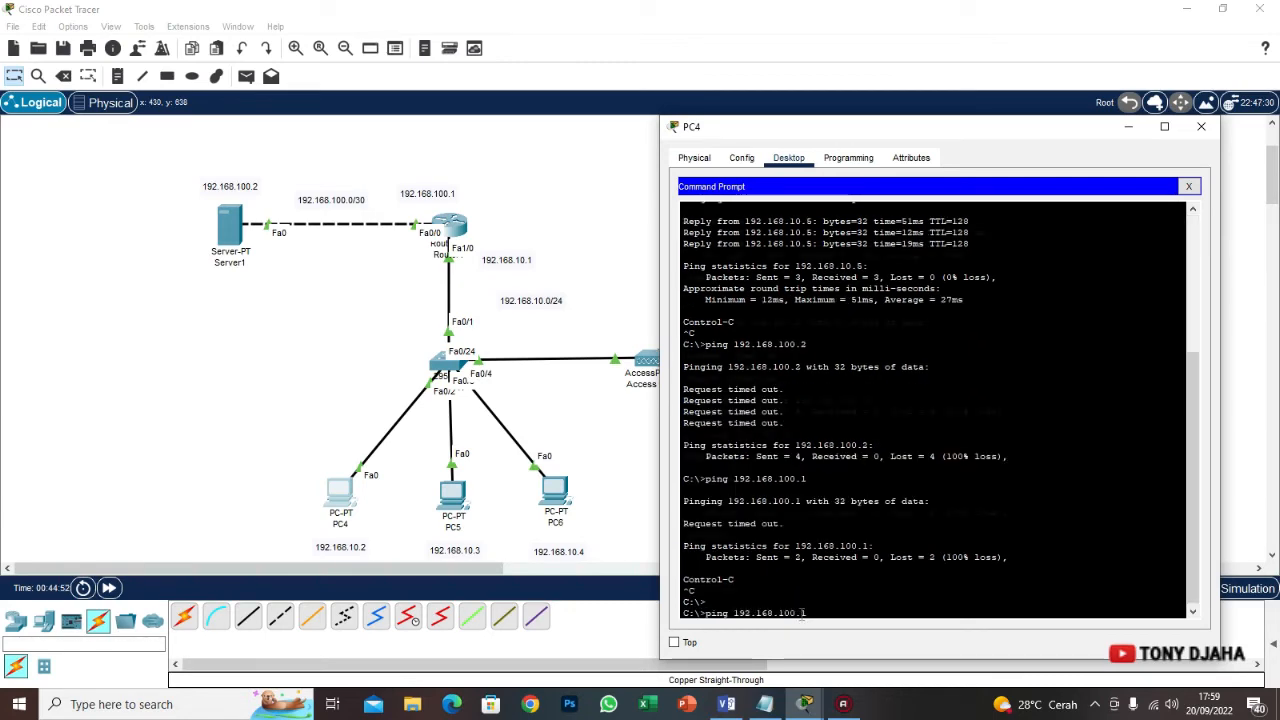
key("Return")
key("ctrl+c")
Ping the server at 192.168.100.2 from PC4's Command Prompt, check the replies and close PC4's window
key("Up")
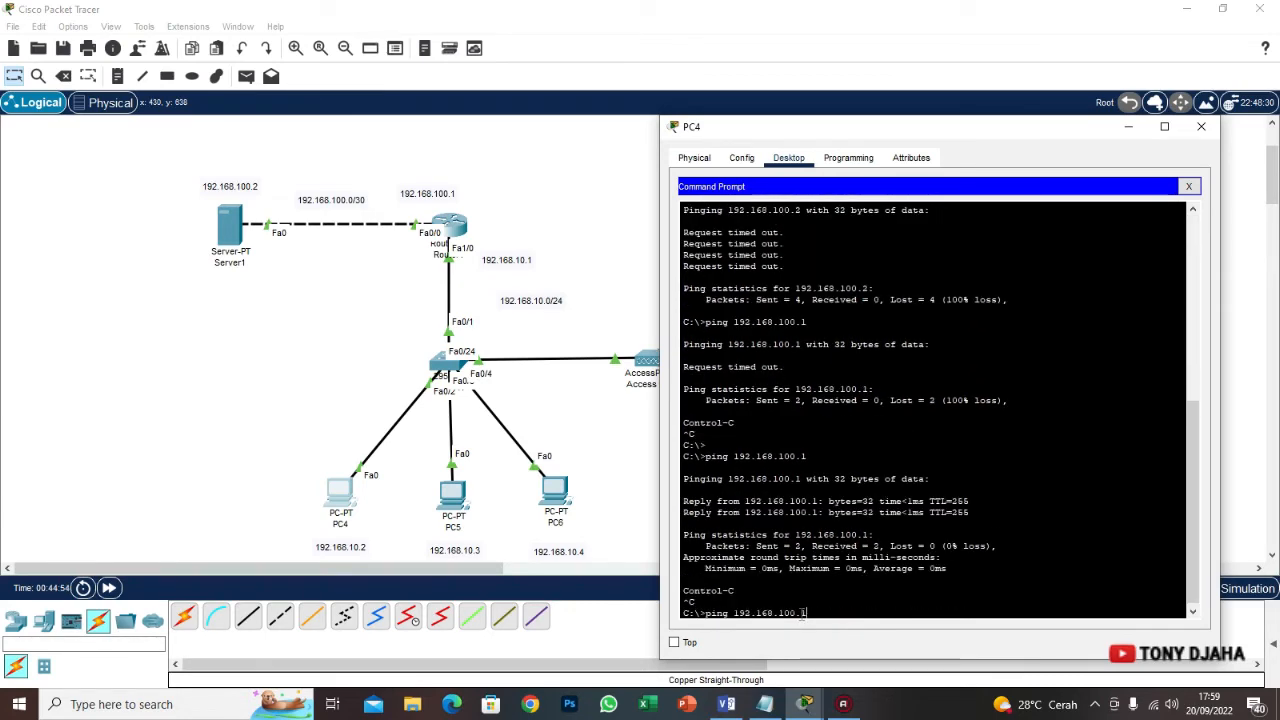
key("BackSpace")
type("2")
key("Return")
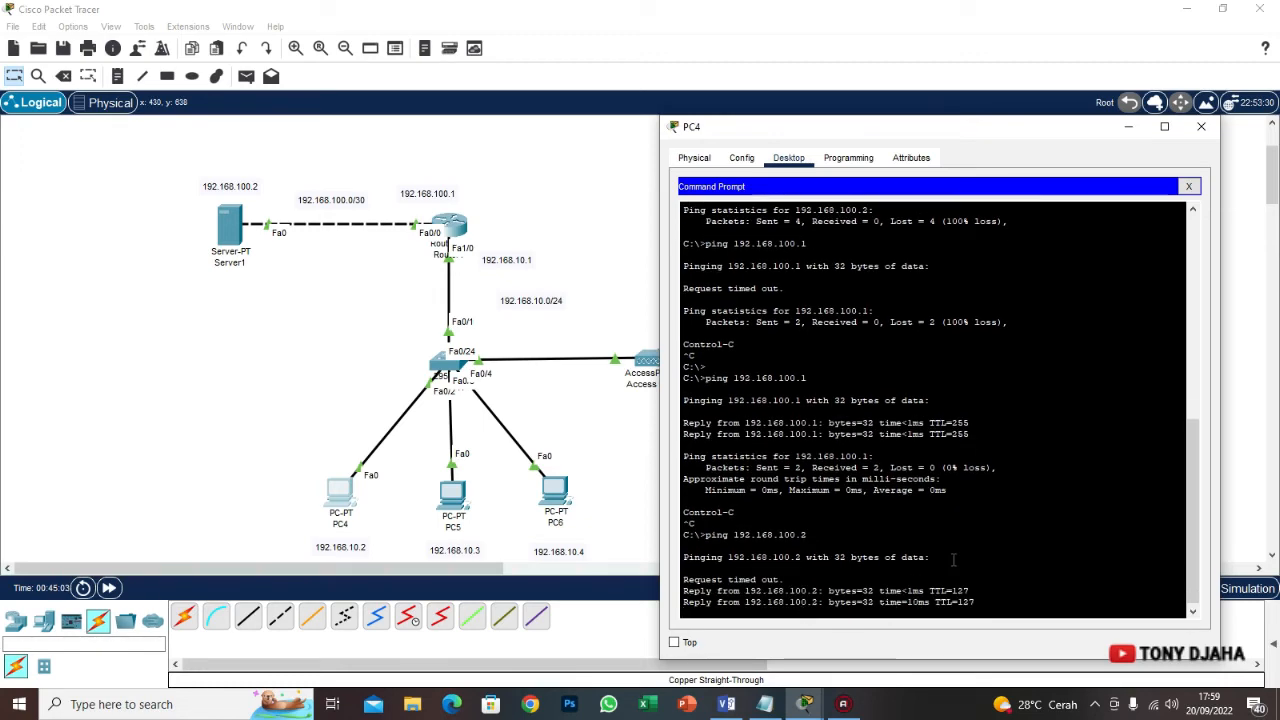
left_click_drag(975, 512, 683, 513)
left_click(1201, 126)
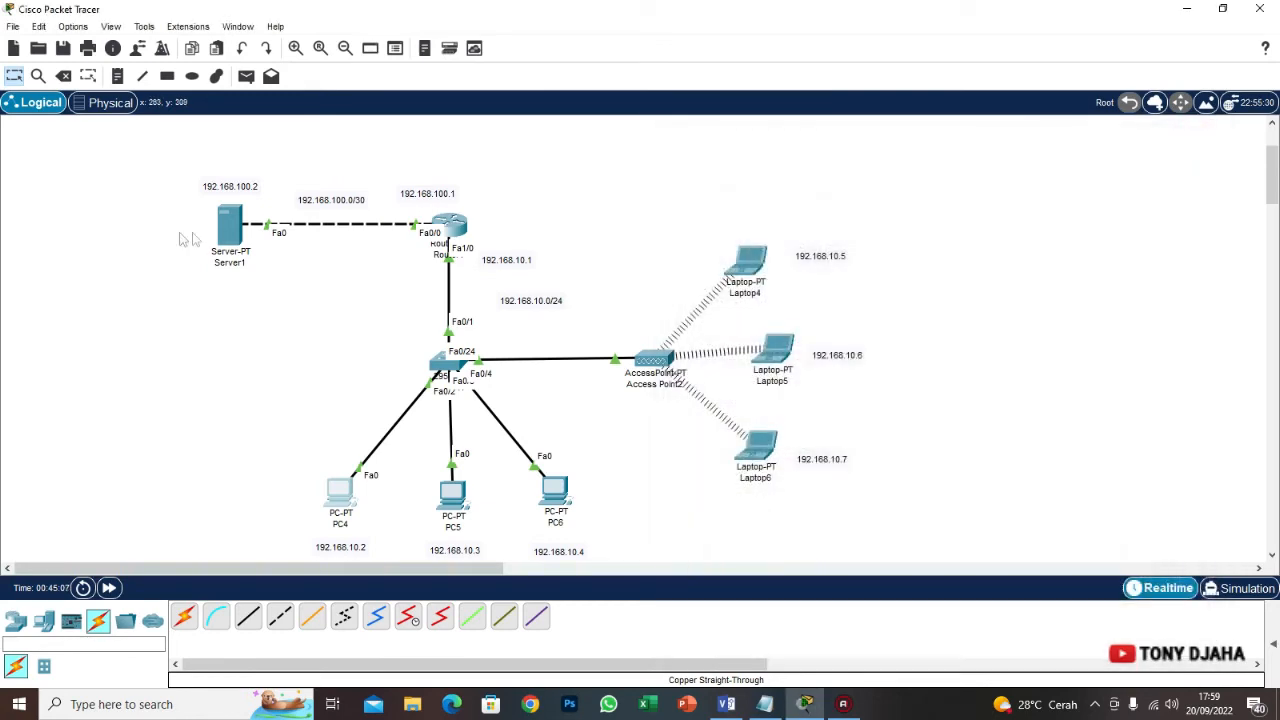
Ping a client address in the 192.168.10.0/24 network from Server1's Command Prompt and close Server1's window
left_click(230, 227)
left_click_drag(545, 85, 895, 103)
left_click(963, 195)
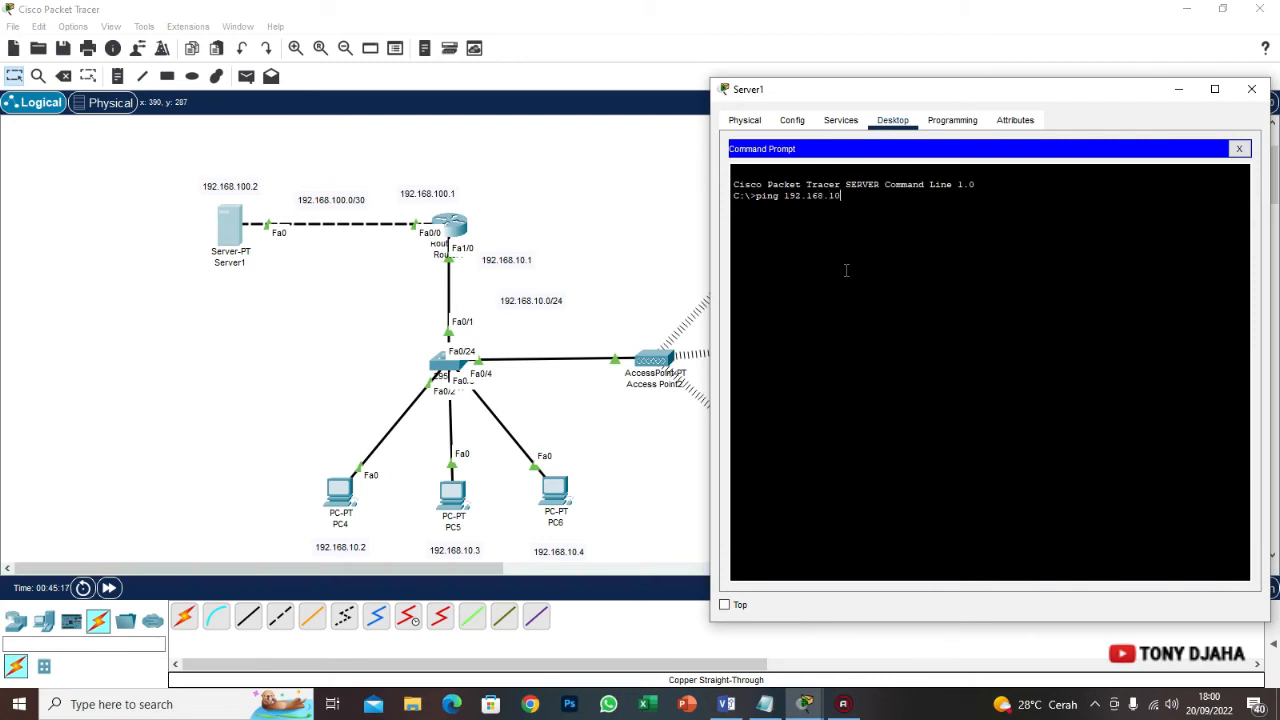
key("Return")
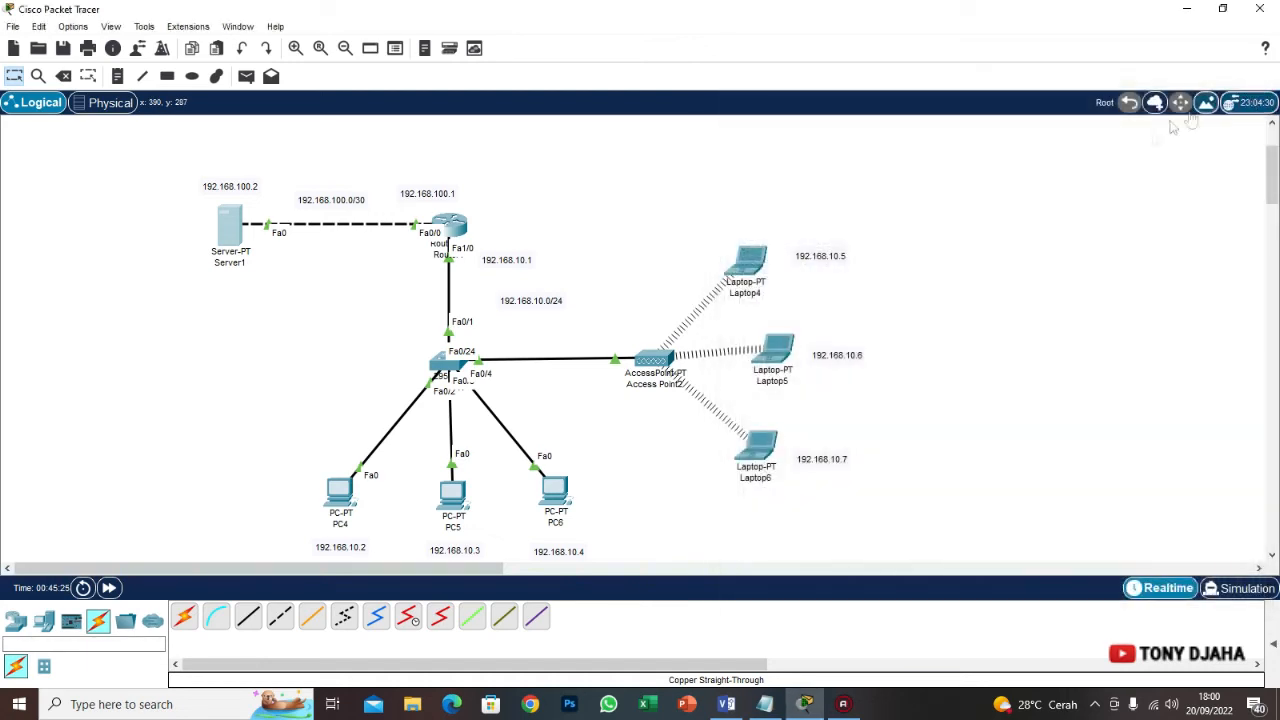
left_click(1251, 89)
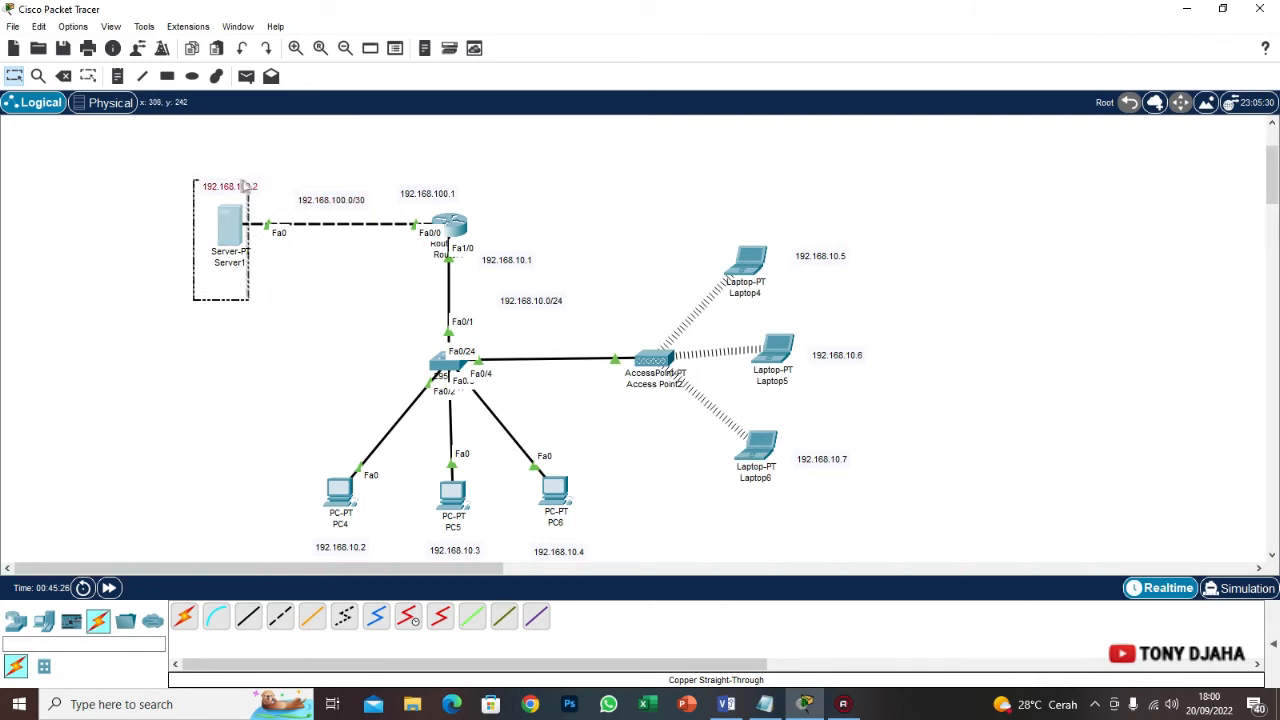
left_click_drag(190, 329, 292, 205)
left_click(274, 360)
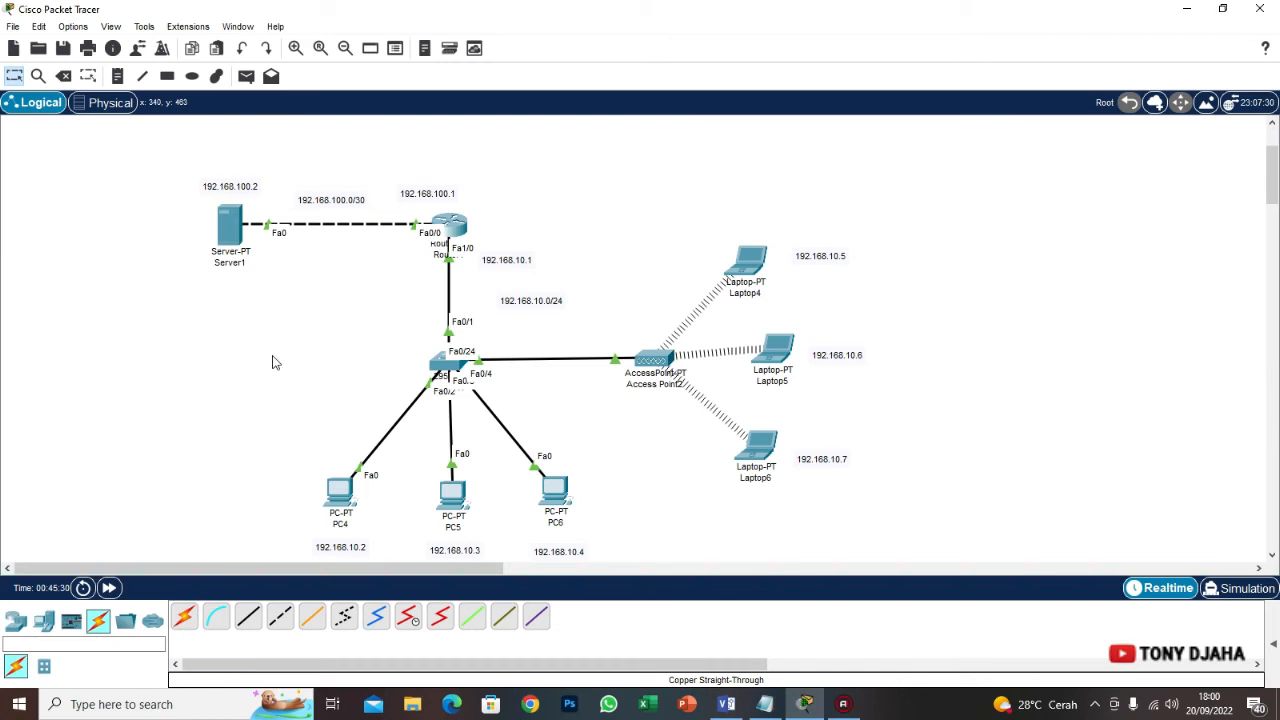
left_click_drag(236, 431, 666, 614)
left_click_drag(684, 516, 930, 237)
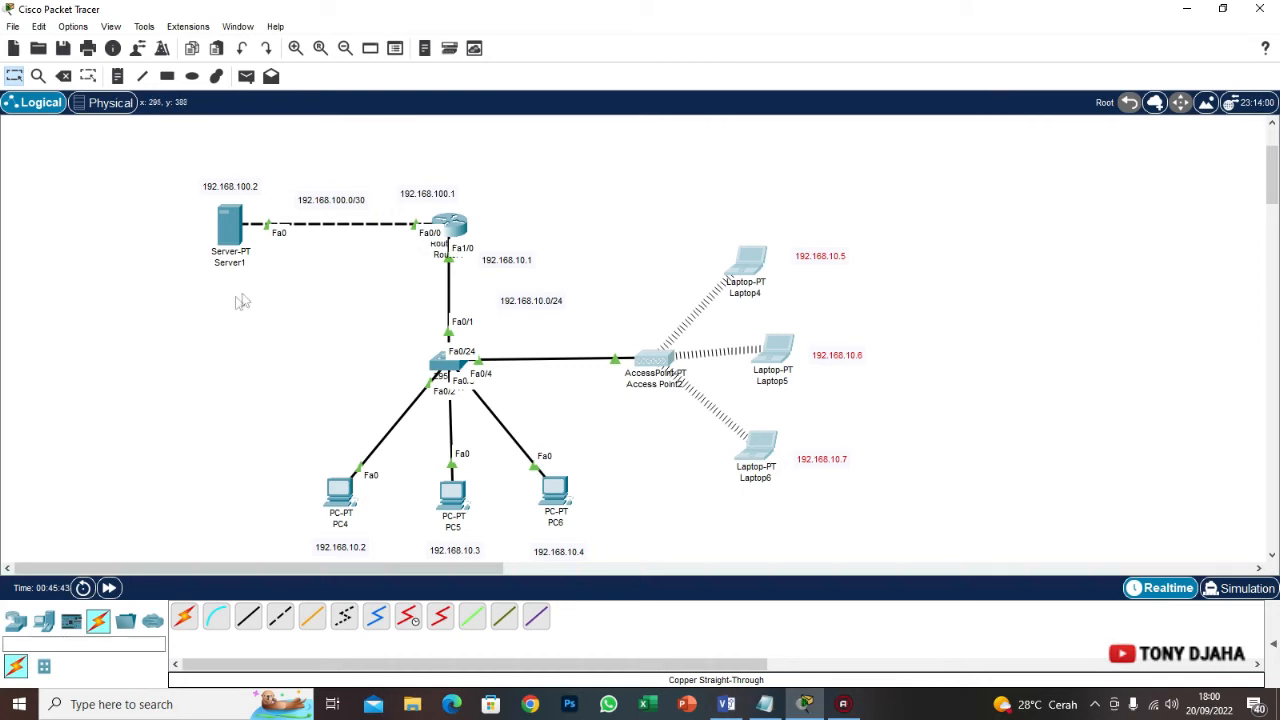
left_click_drag(190, 303, 287, 192)
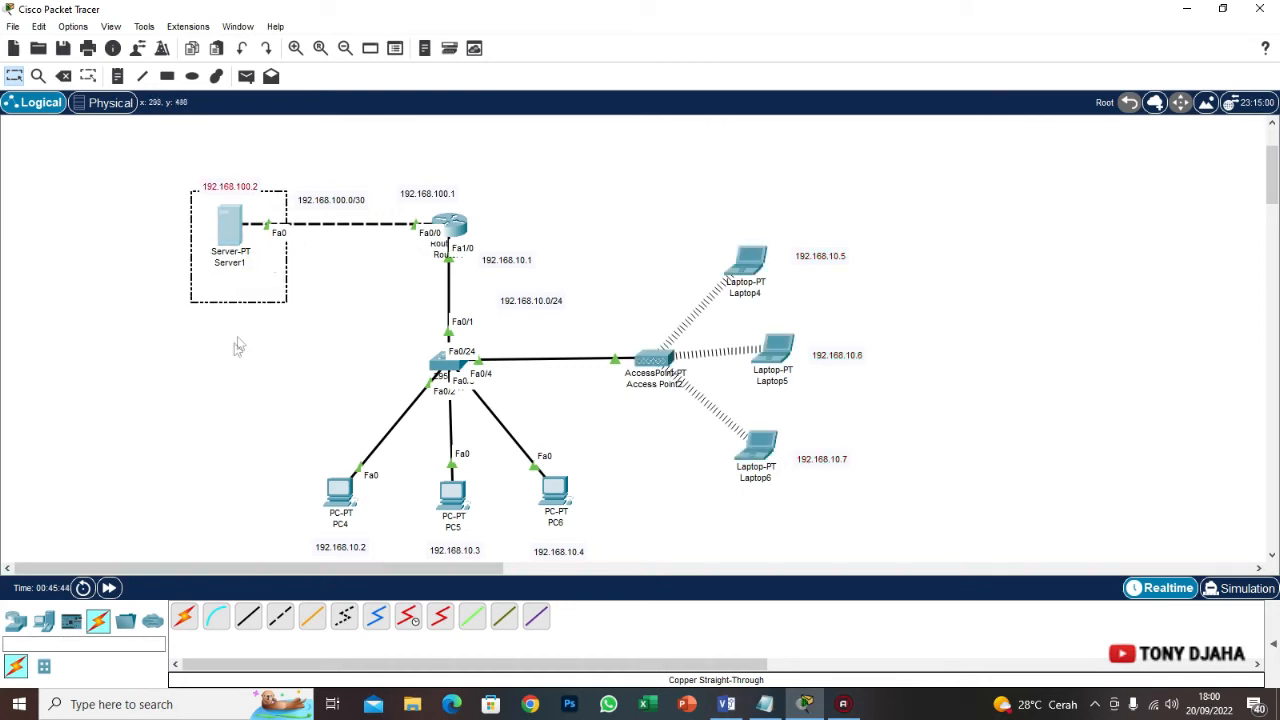
left_click_drag(230, 351, 320, 222)
left_click(304, 334)
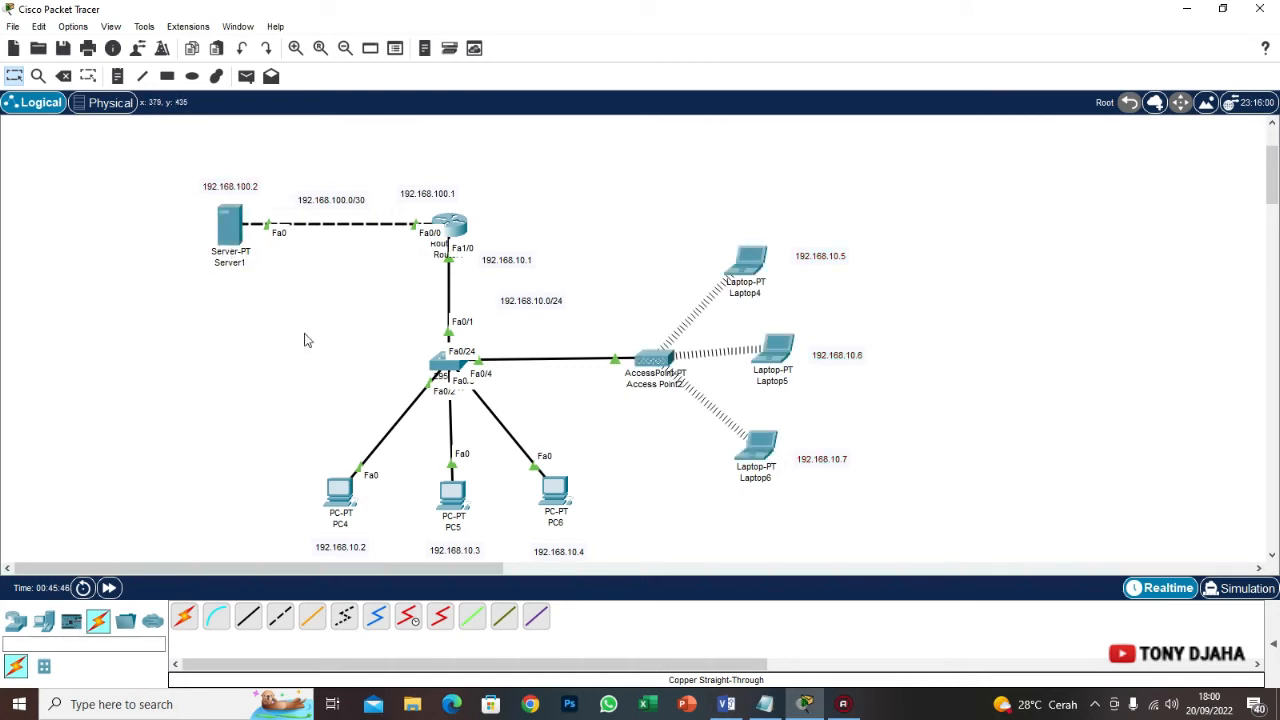
scroll(315, 367, "down", 2)
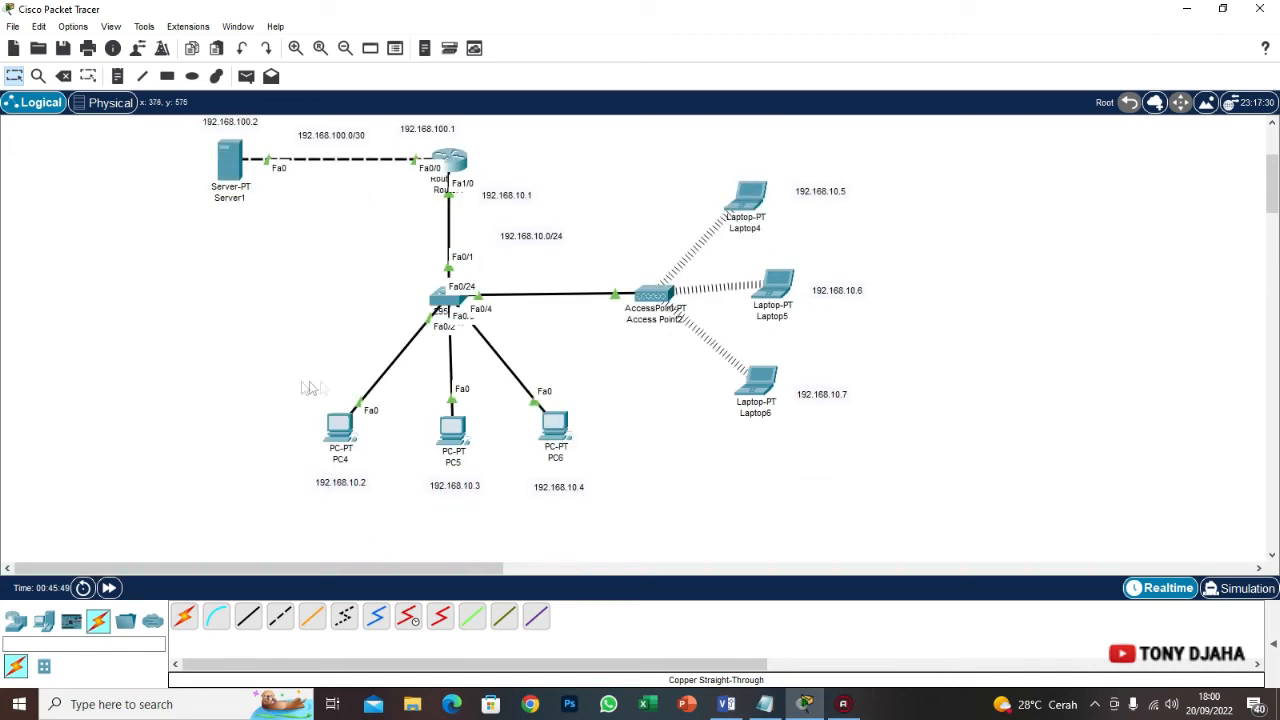
scroll(390, 402, "up", 2)
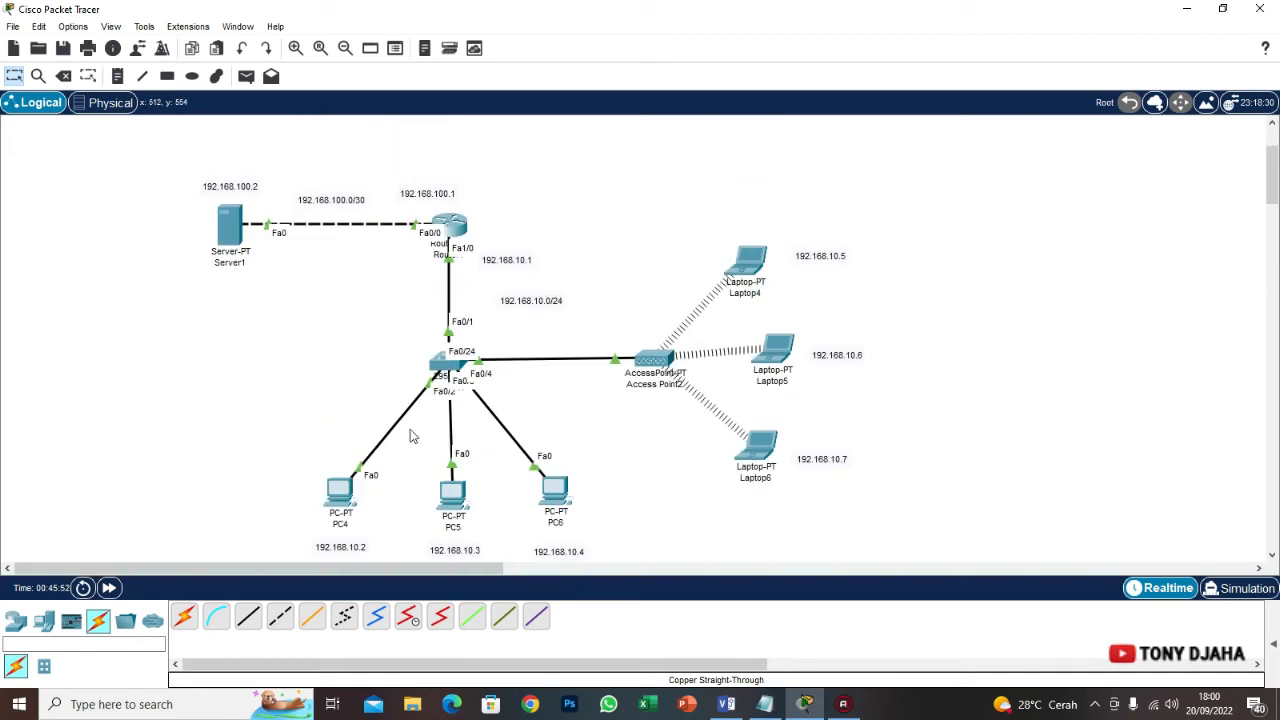
Review PC4's static IP configuration, including its default gateway and DNS server, and close its window
left_click(340, 493)
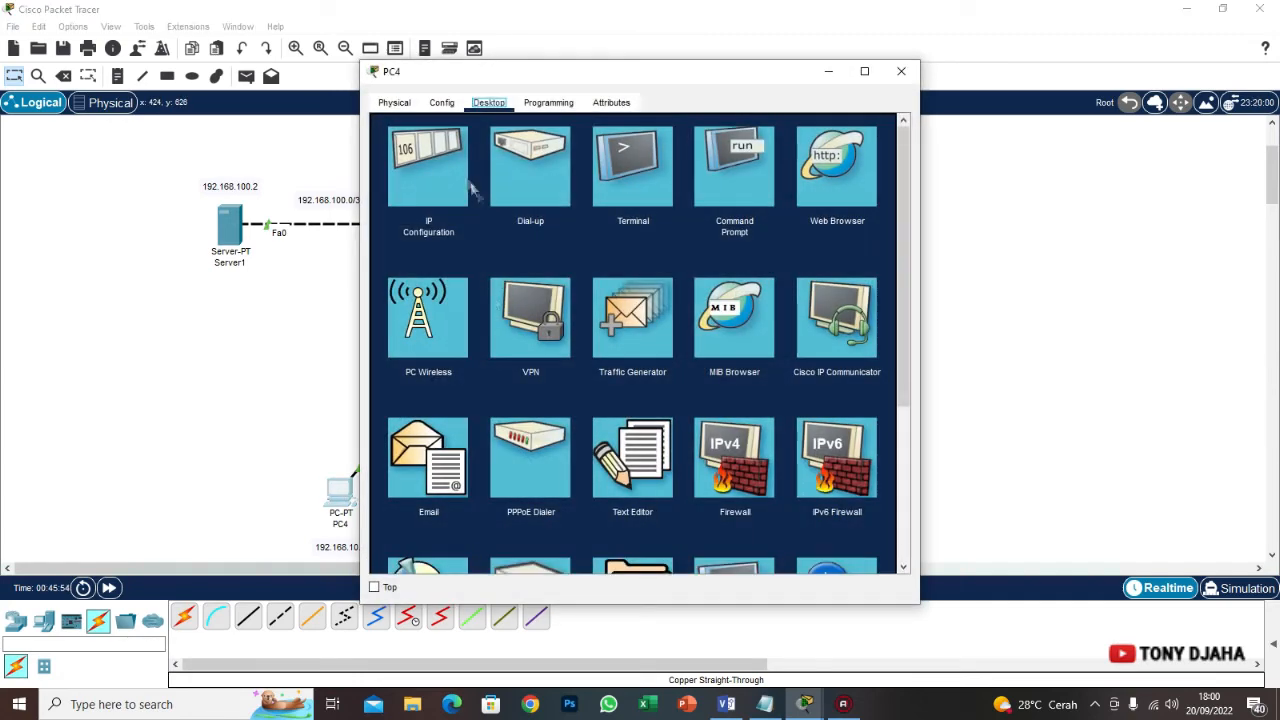
left_click(437, 165)
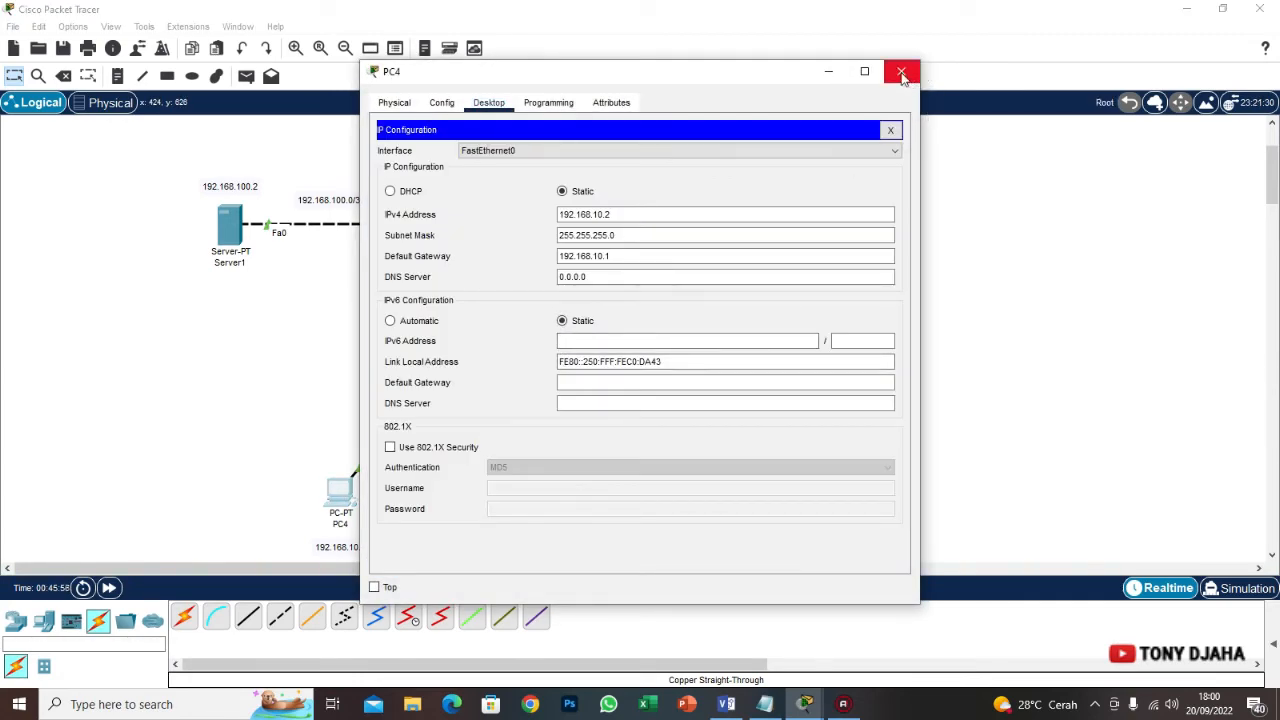
left_click(585, 276)
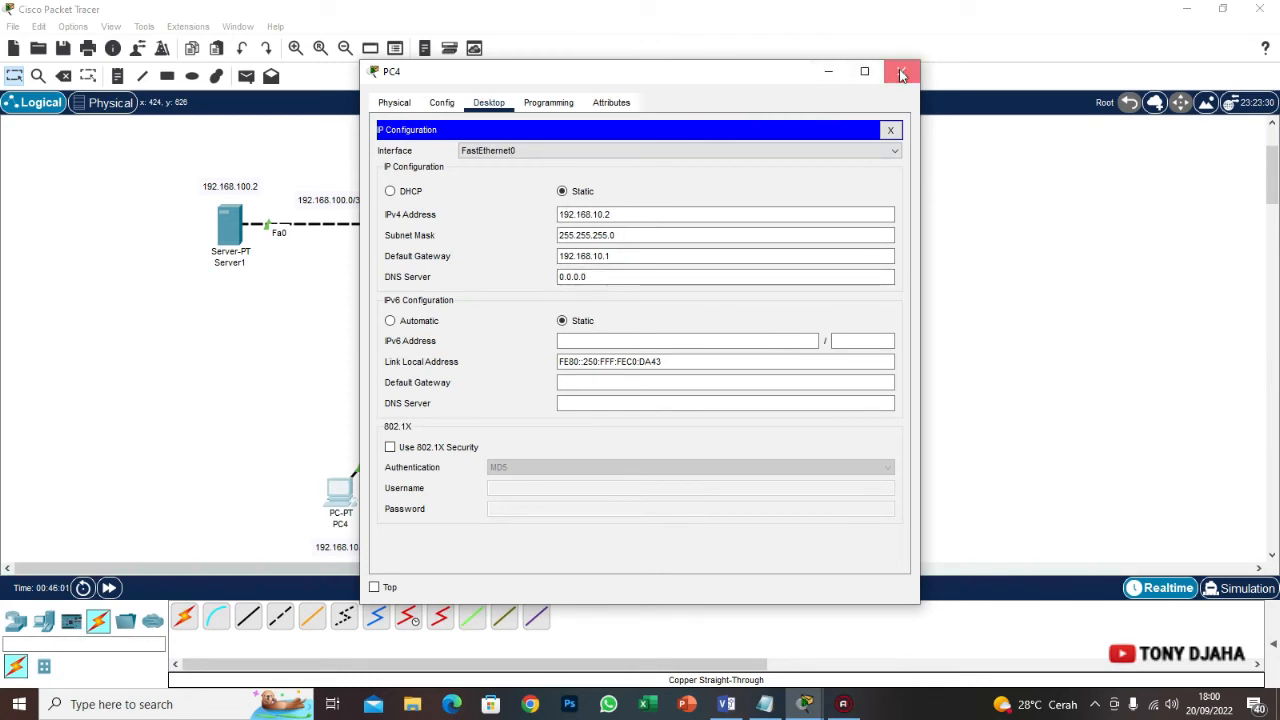
left_click(901, 74)
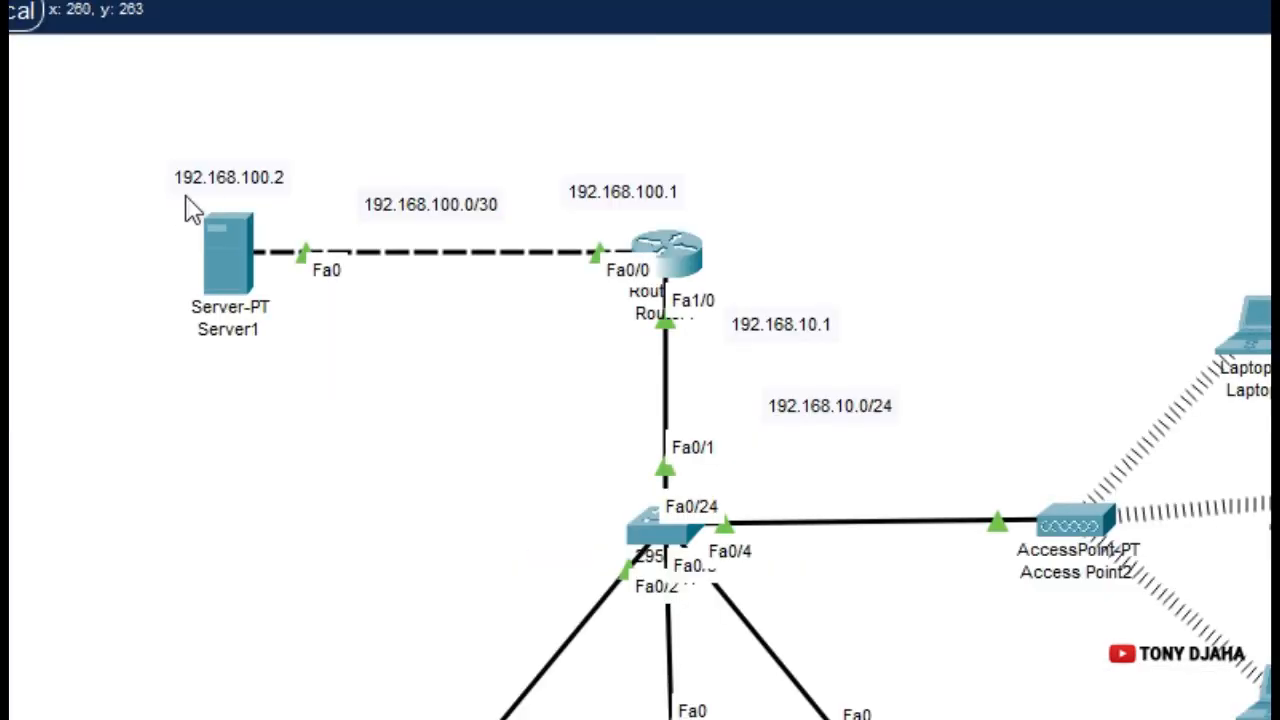
Nudge the 192.168.100.2 label slightly so it sits above Server1
left_click_drag(245, 195, 229, 190)
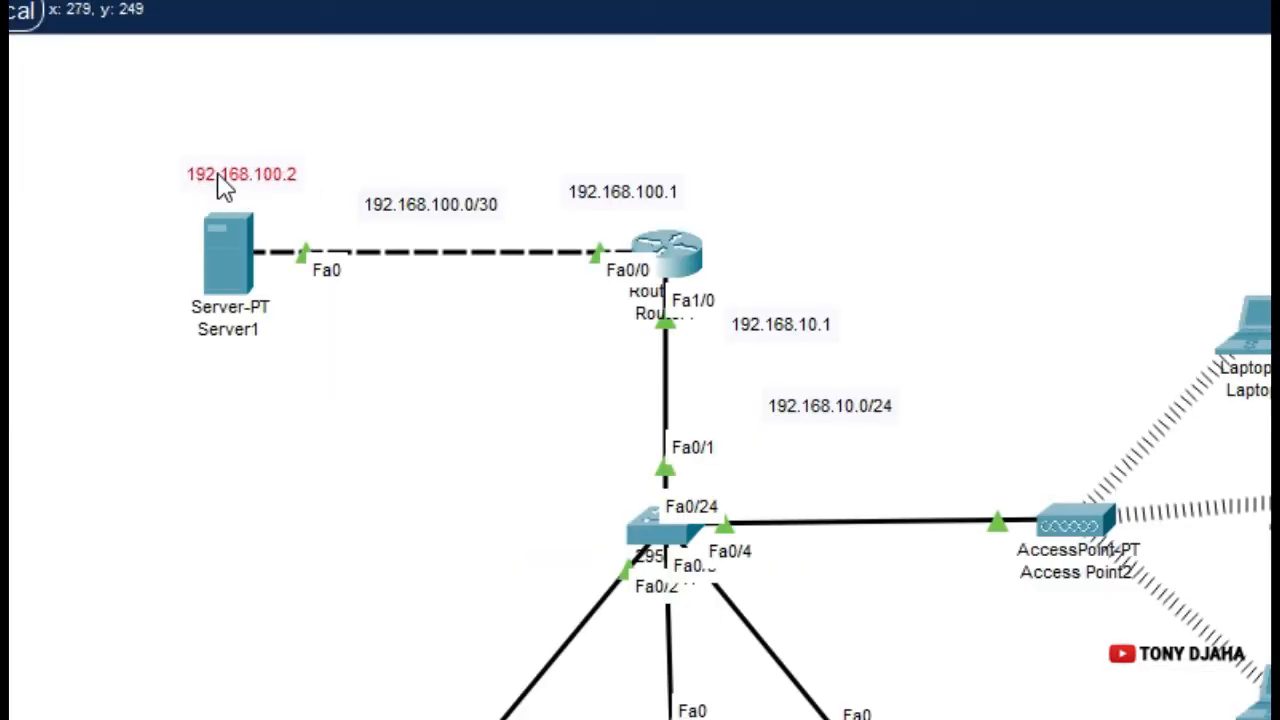
left_click(291, 183)
left_click(287, 332)
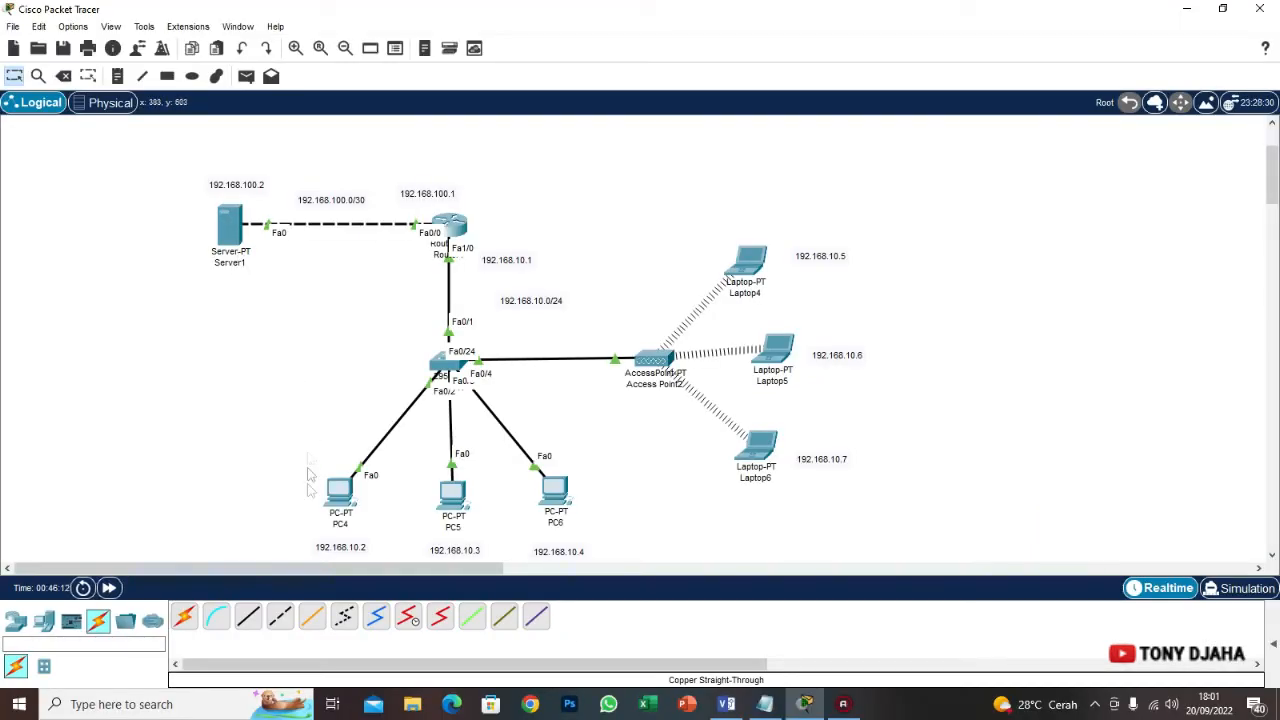
Set PC4's IPv4 DNS server to 192.168.100.2, copy that address for reuse, and close PC4's window
left_click(342, 492)
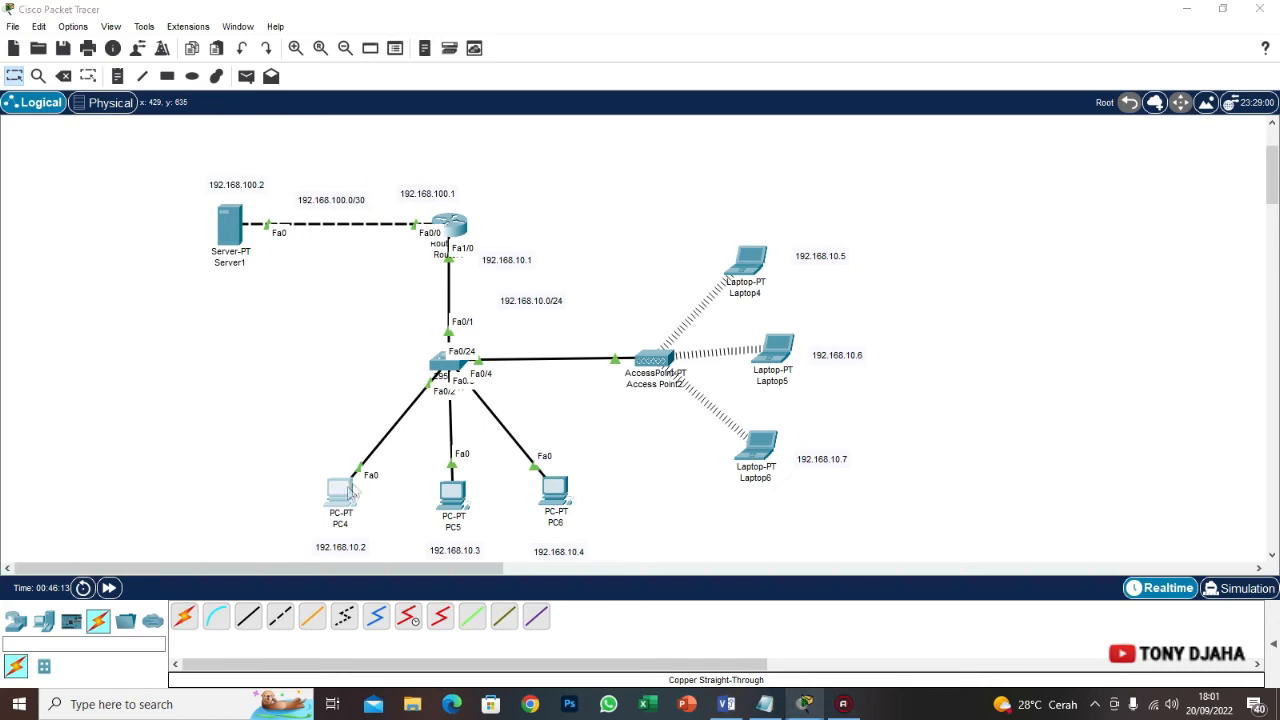
left_click_drag(515, 77, 737, 87)
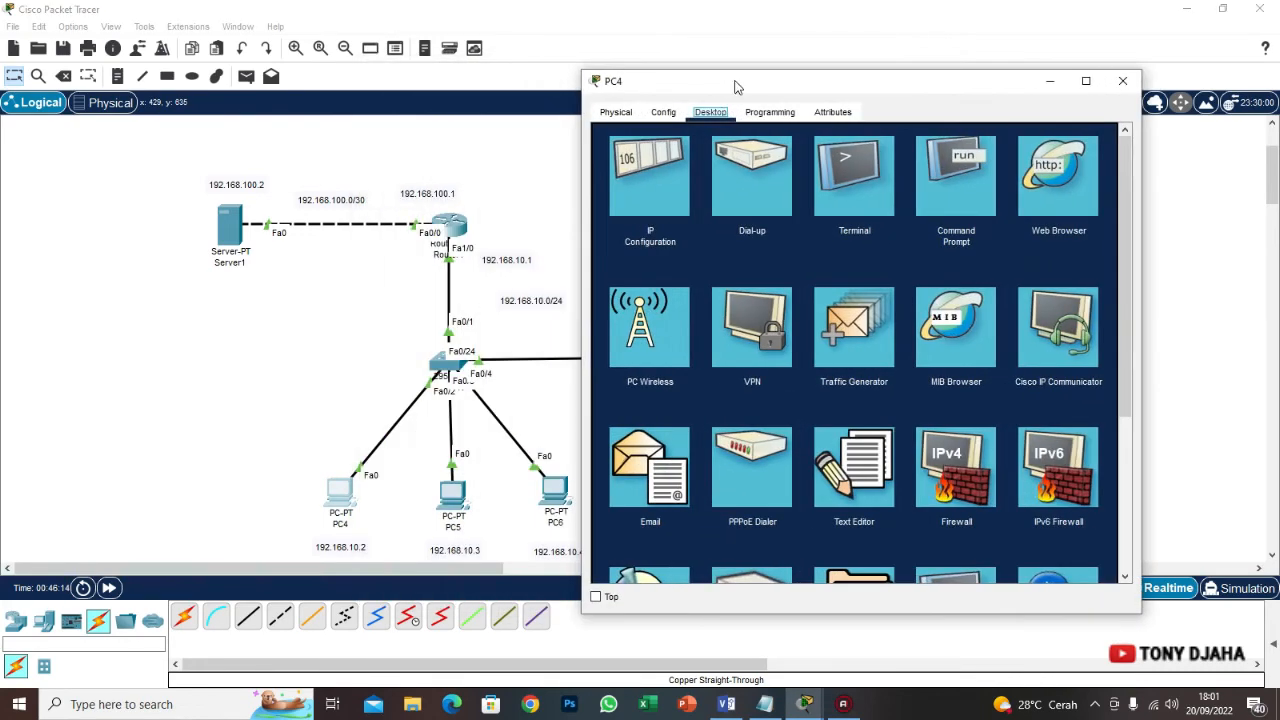
left_click(645, 181)
left_click_drag(810, 288, 767, 288)
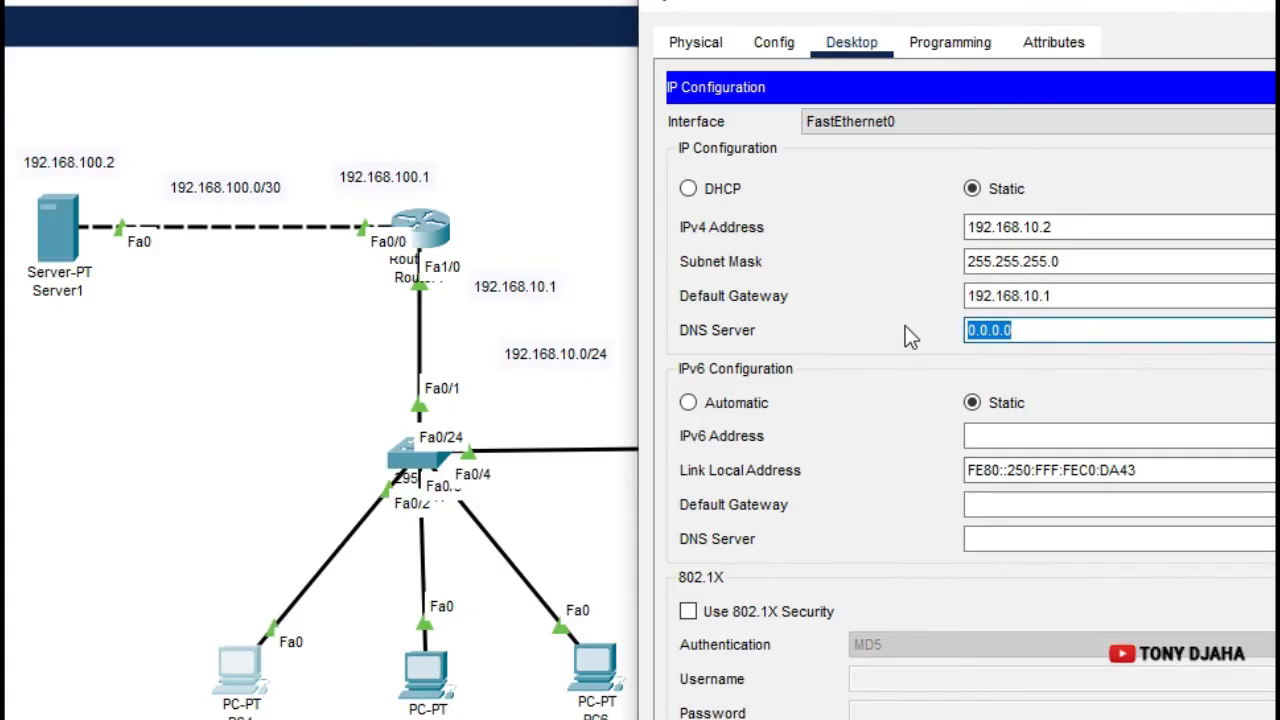
type("192")
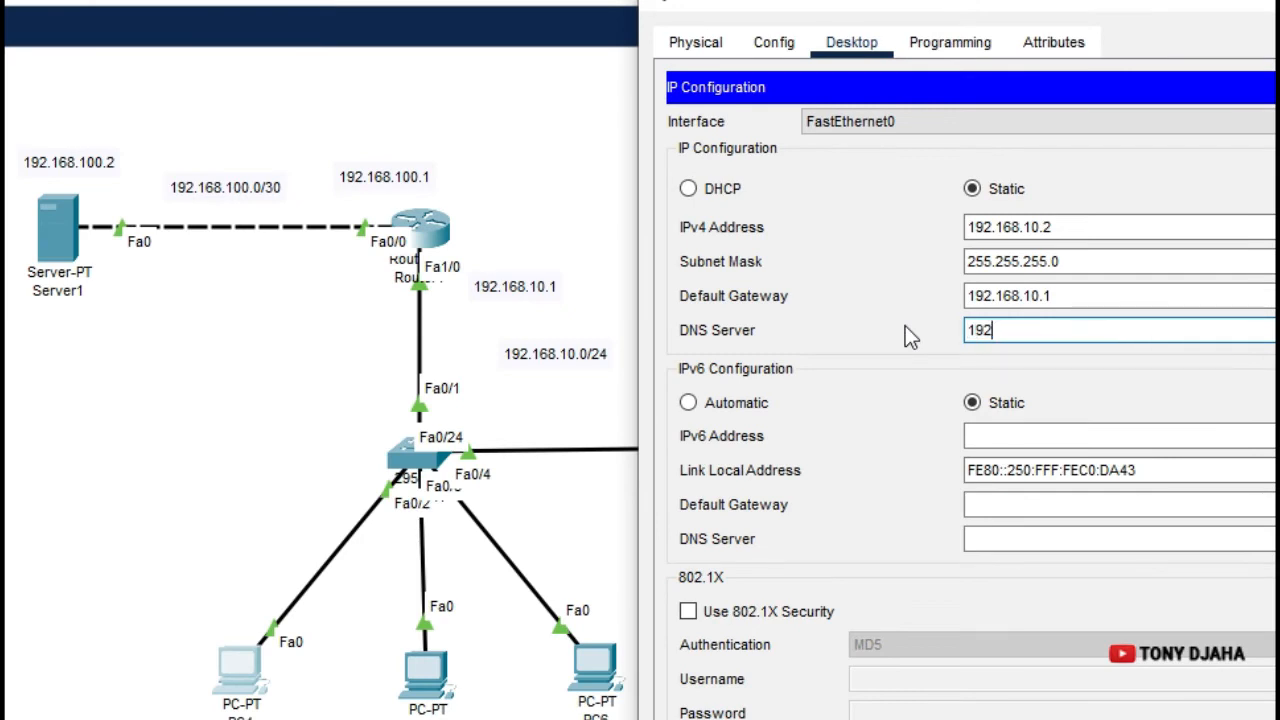
type(".168.100.2")
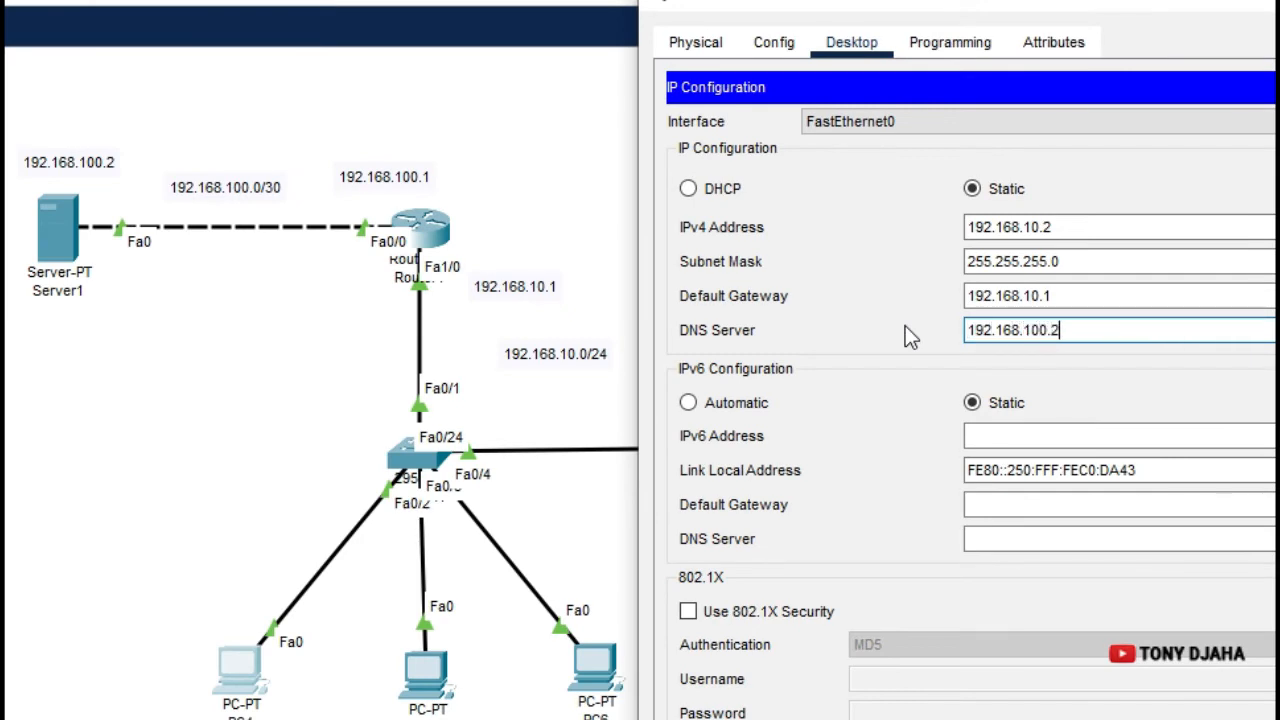
left_click_drag(1077, 328, 914, 321)
right_click(1072, 333)
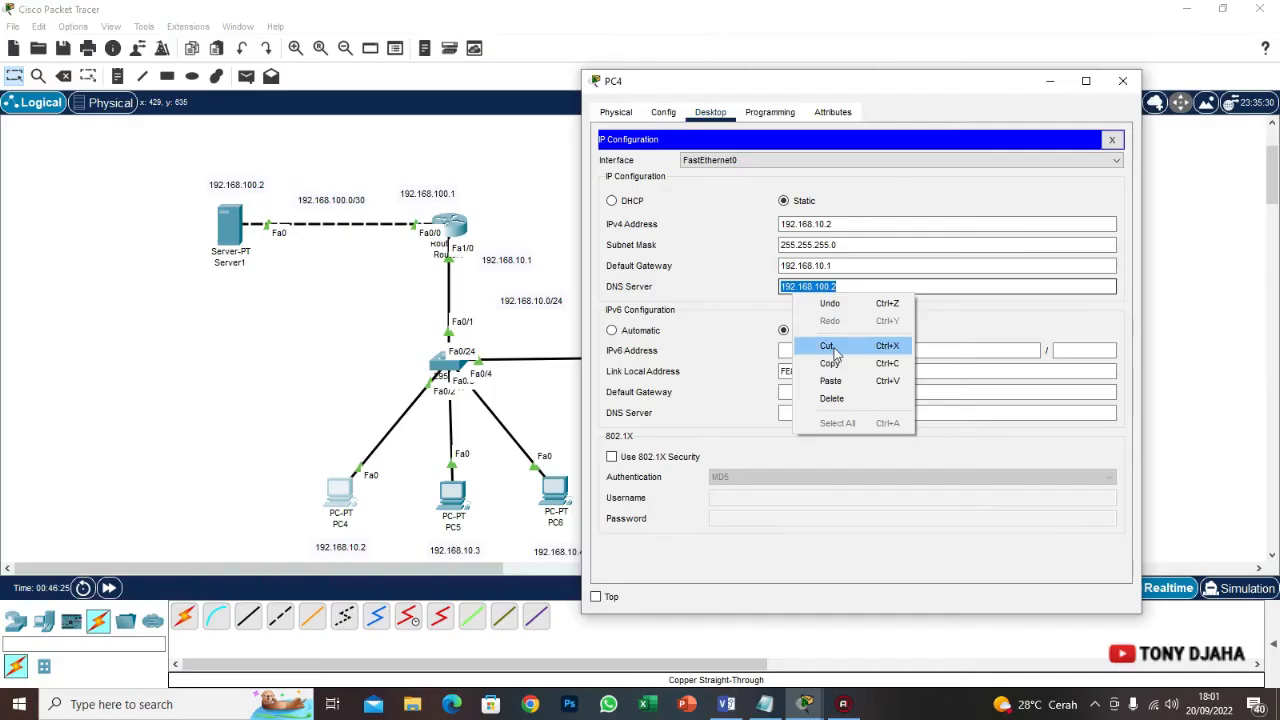
left_click(1126, 457)
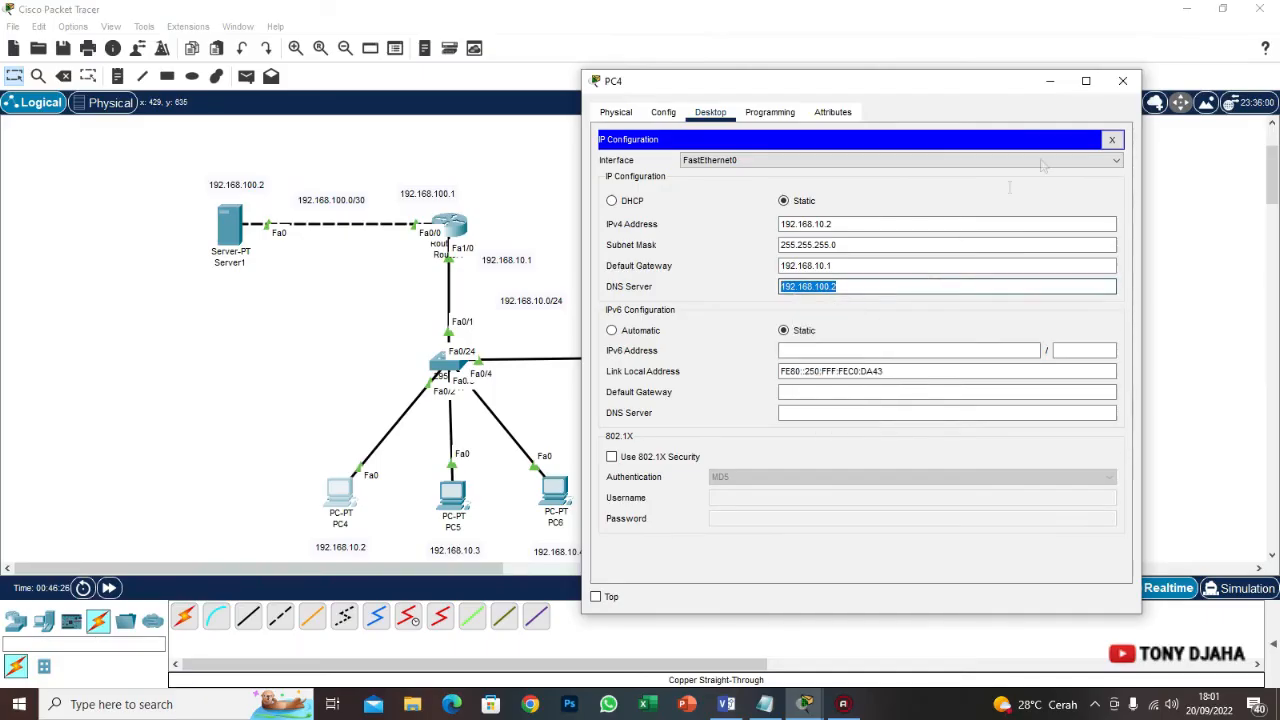
left_click(1122, 80)
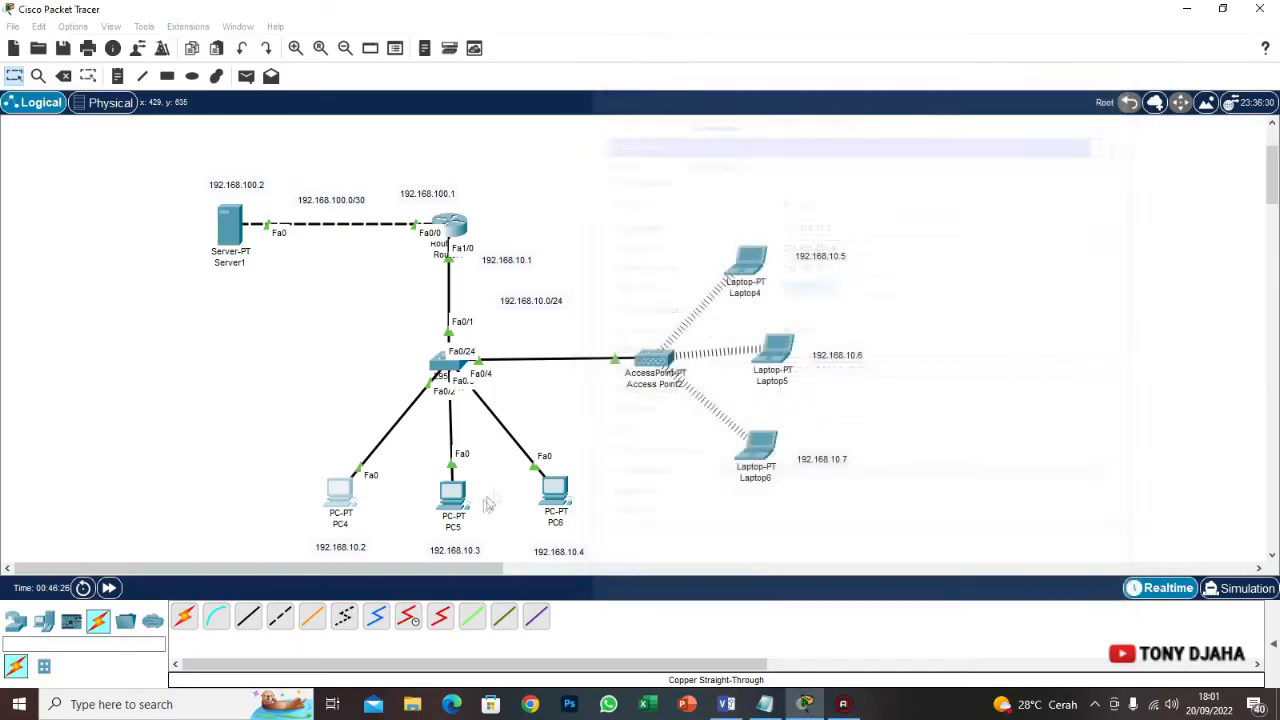
Replace PC5's IPv4 DNS server with the copied address 192.168.100.2 and close PC5's window
left_click(451, 500)
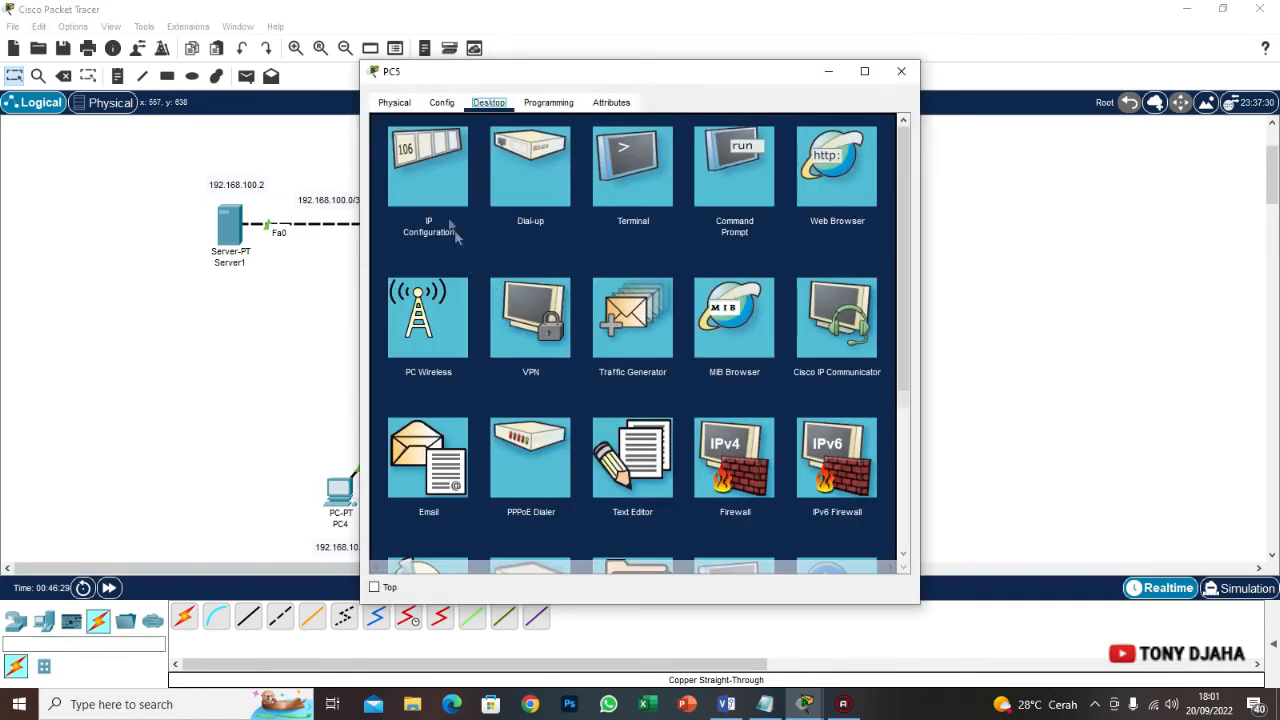
left_click(470, 230)
left_click_drag(614, 277, 506, 278)
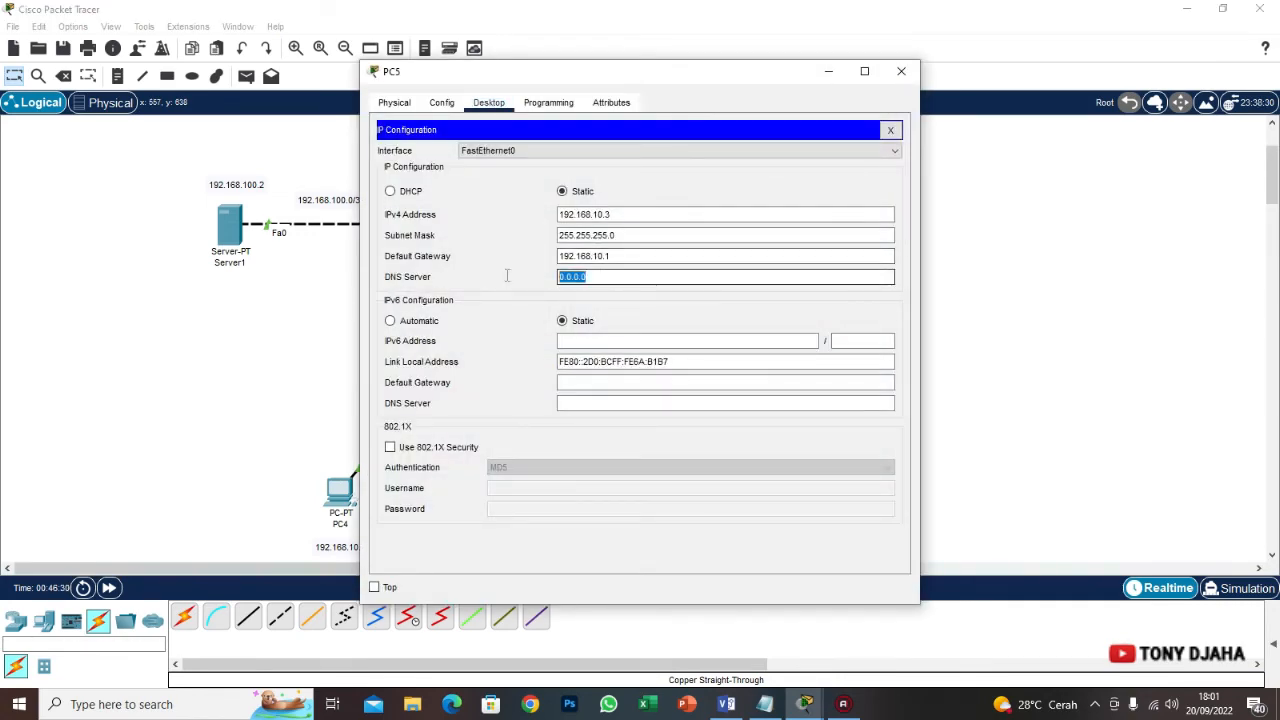
key("ctrl+v")
left_click(901, 71)
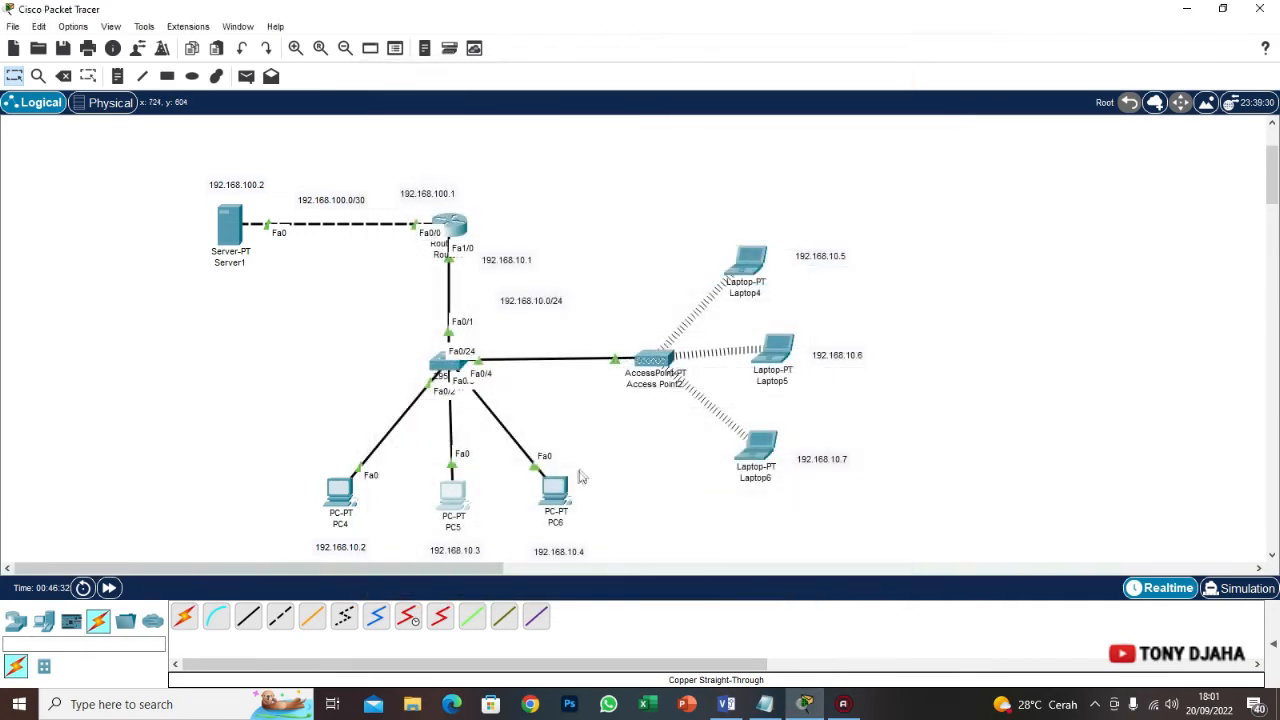
Replace PC6's IPv4 DNS server with the copied address 192.168.100.2 and close PC6's window
left_click(555, 490)
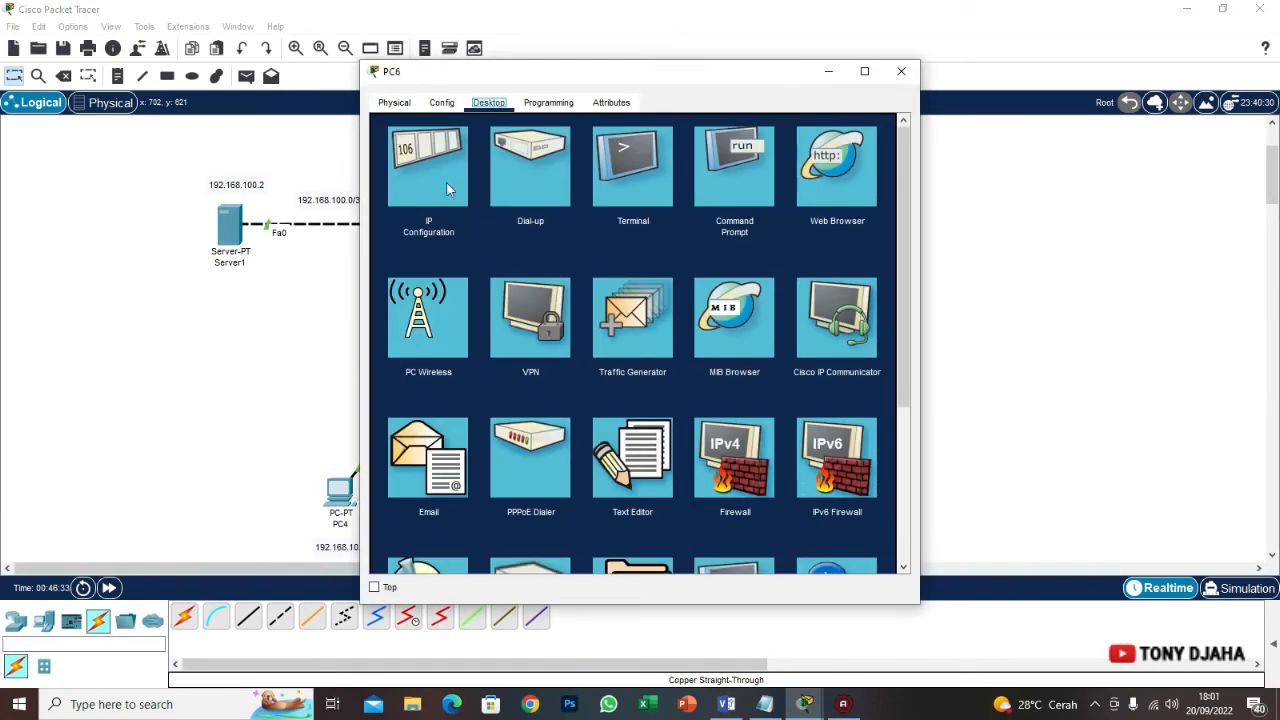
left_click(446, 181)
left_click_drag(612, 277, 466, 274)
key("ctrl+v")
left_click(901, 71)
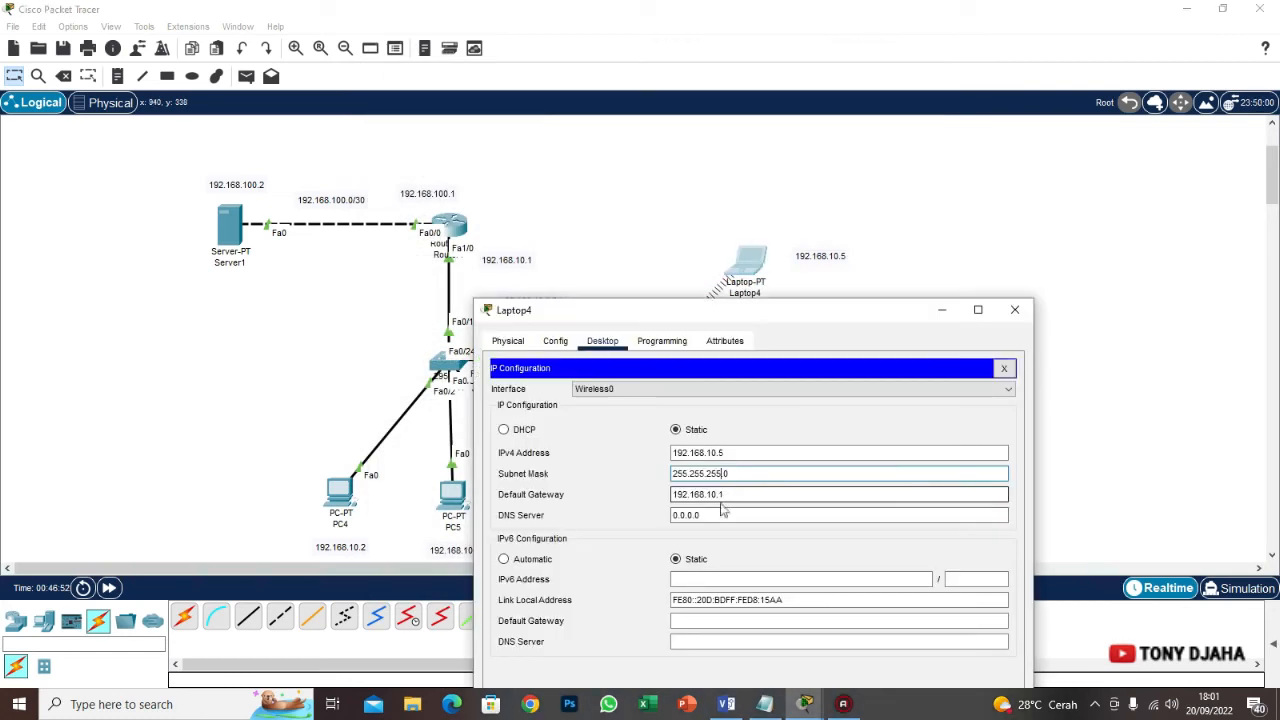
Set Laptop4's IPv4 DNS server to 192.168.100.2 in its wireless IP configuration and close its window
left_click(723, 513)
key("ctrl+v")
left_click(1014, 310)
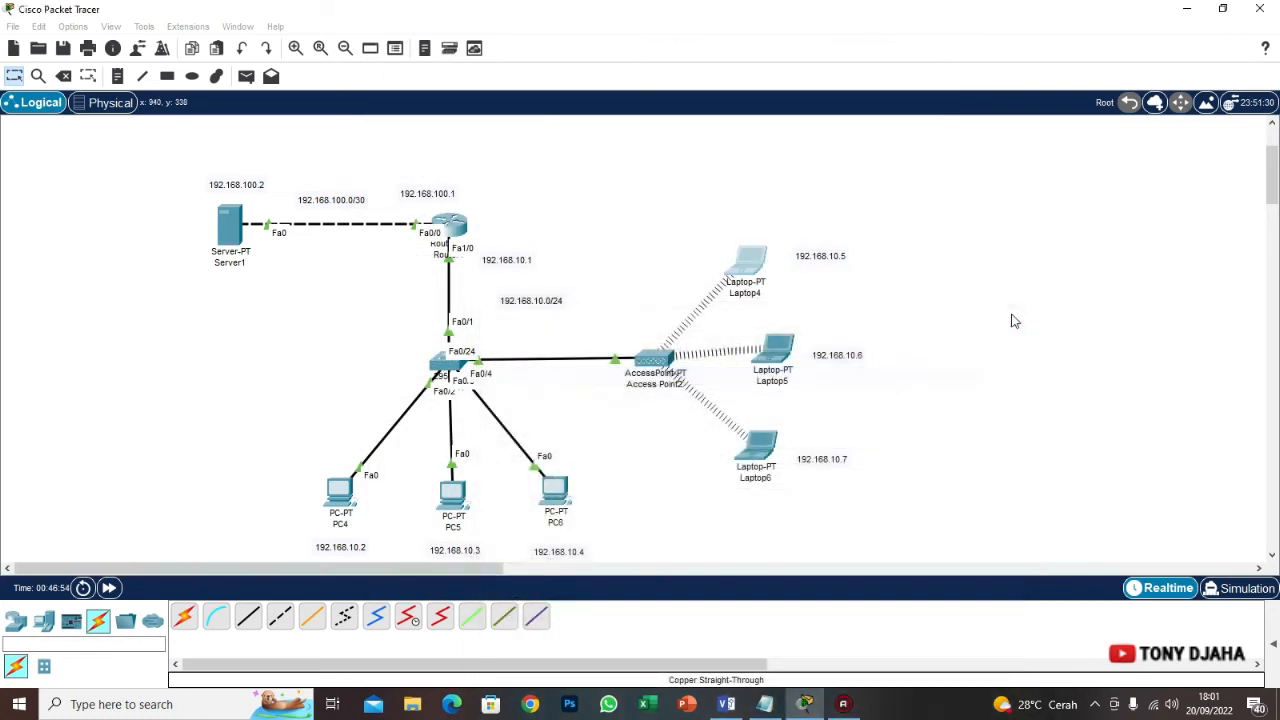
Set Laptop5's IPv4 DNS server to 192.168.100.2 in its wireless IP configuration and close its window
left_click(780, 354)
left_click(723, 277)
key("ctrl+v")
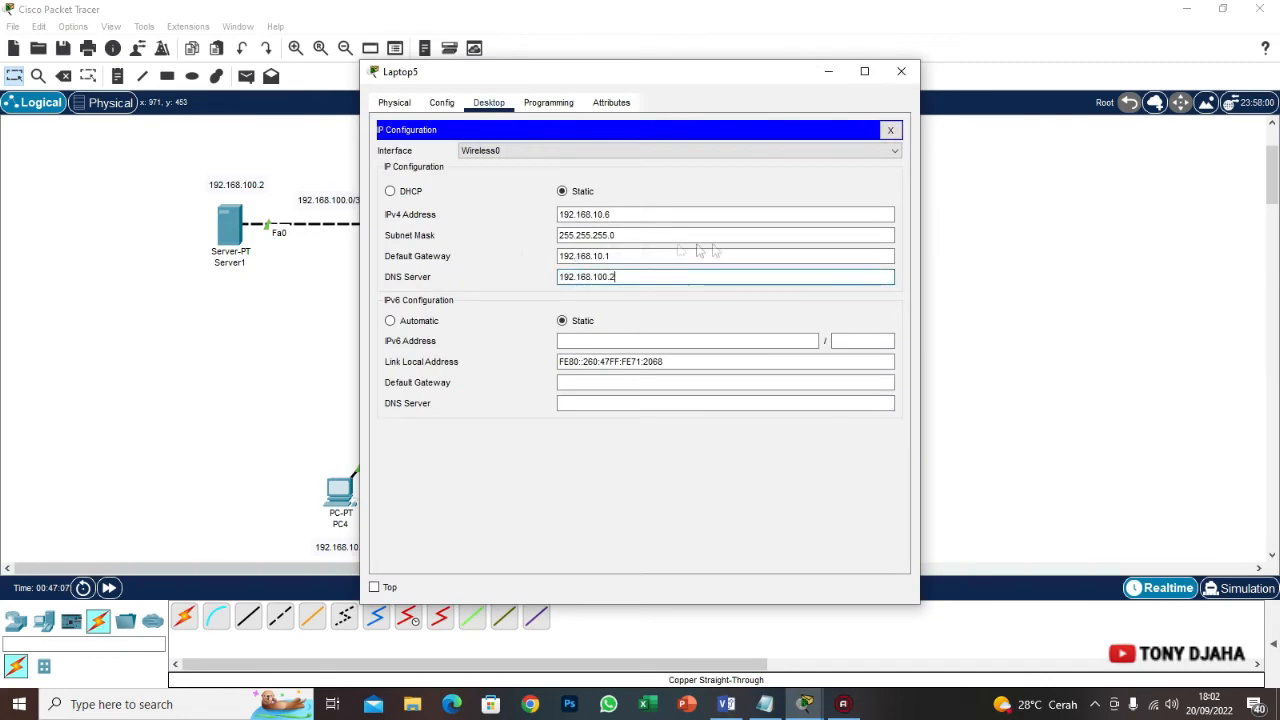
left_click(901, 75)
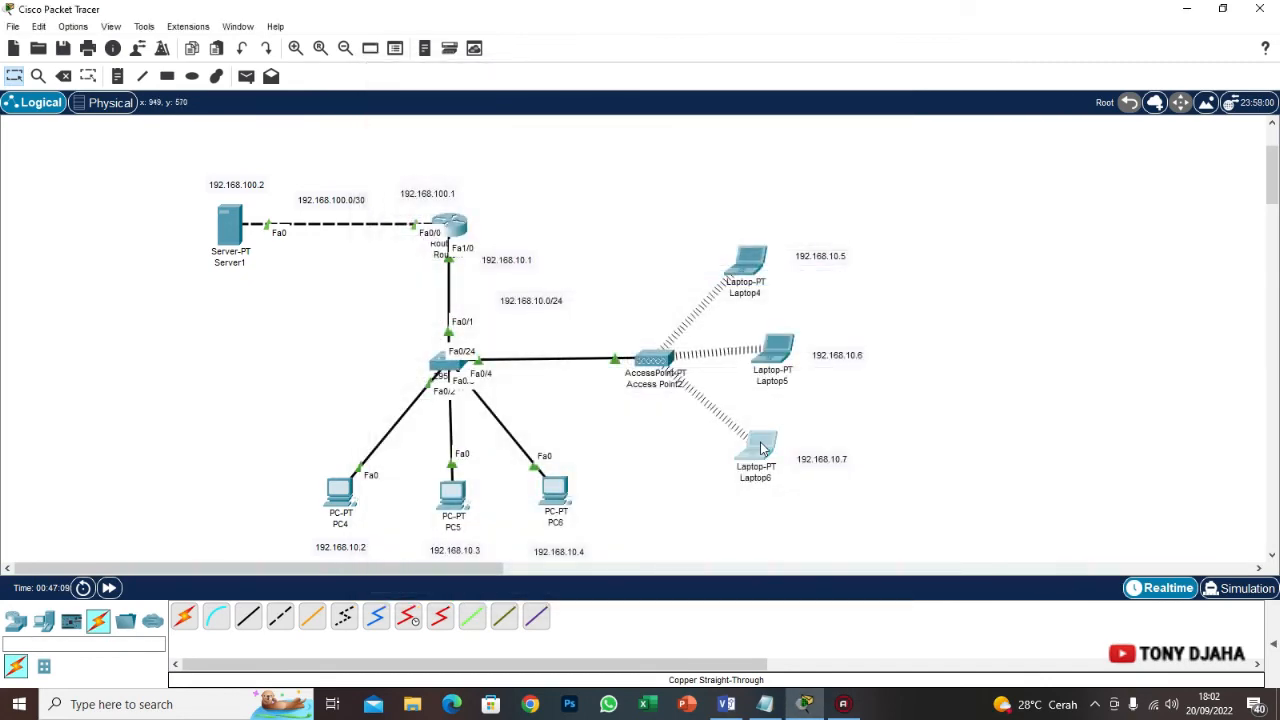
Set Laptop6's IPv4 DNS server to 192.168.100.2 in its wireless IP configuration and close its window
left_click(762, 446)
left_click_drag(428, 273, 340, 274)
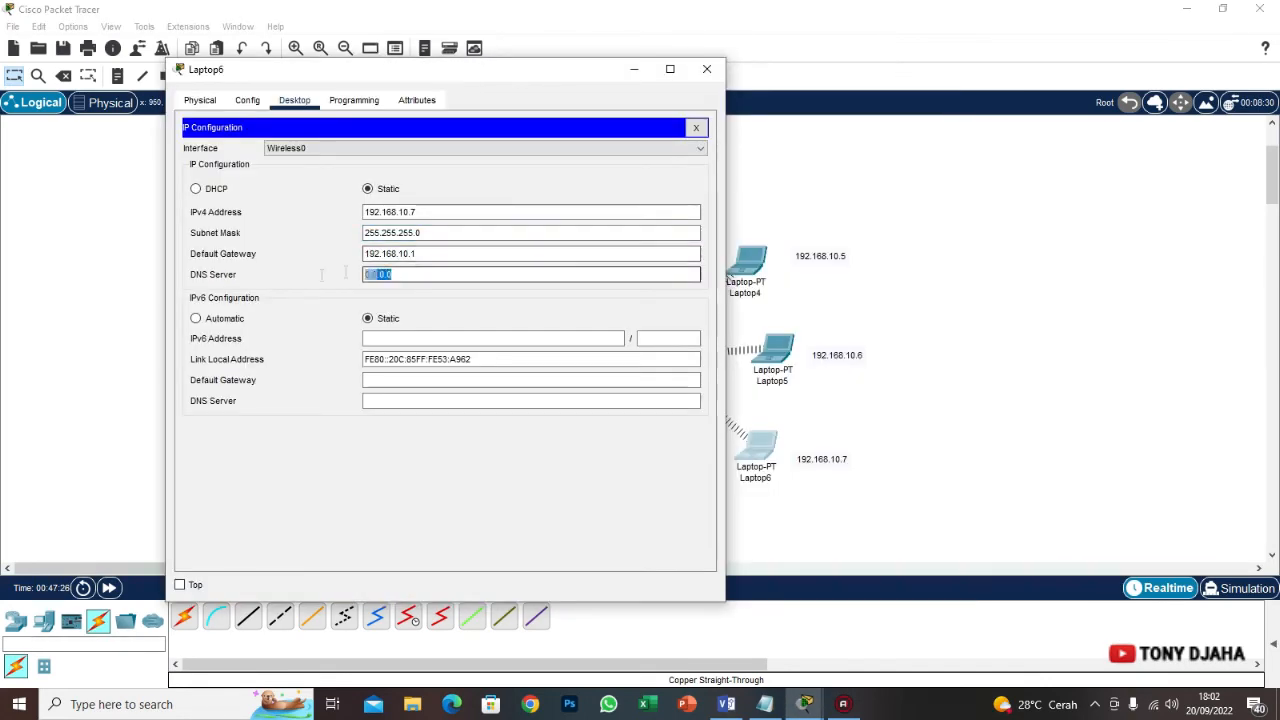
type("192.168.100.2")
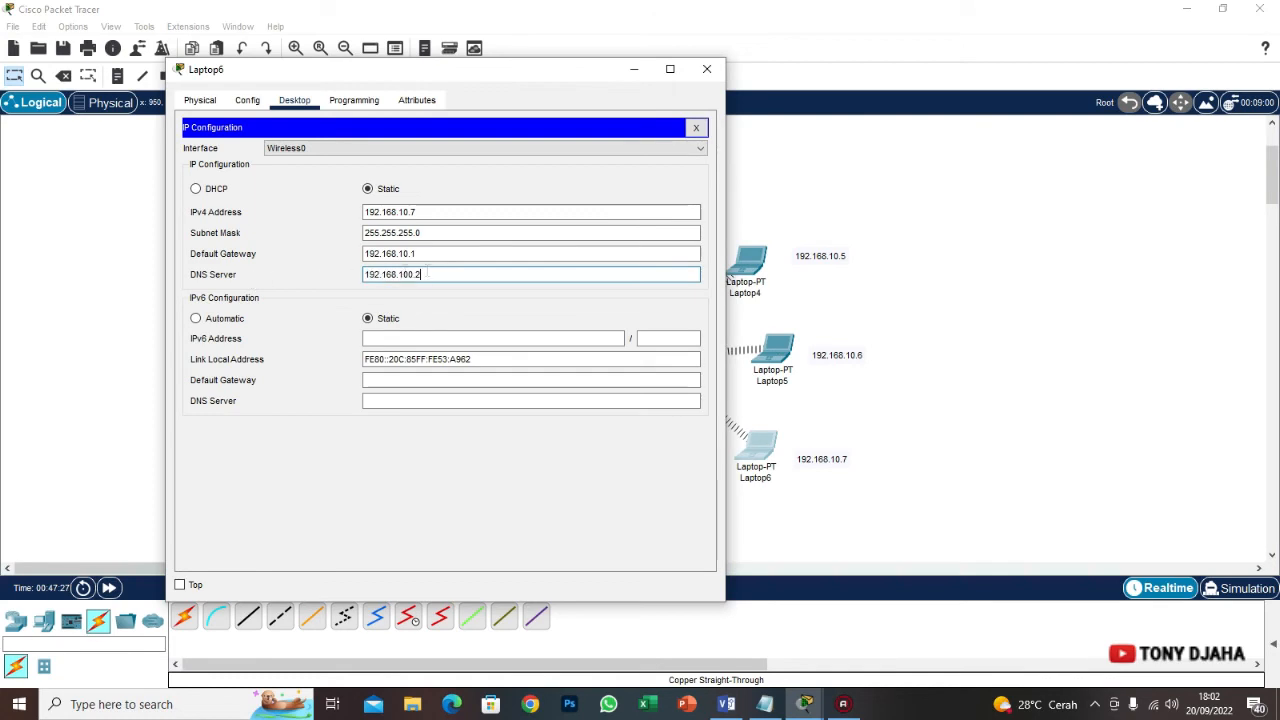
left_click(707, 69)
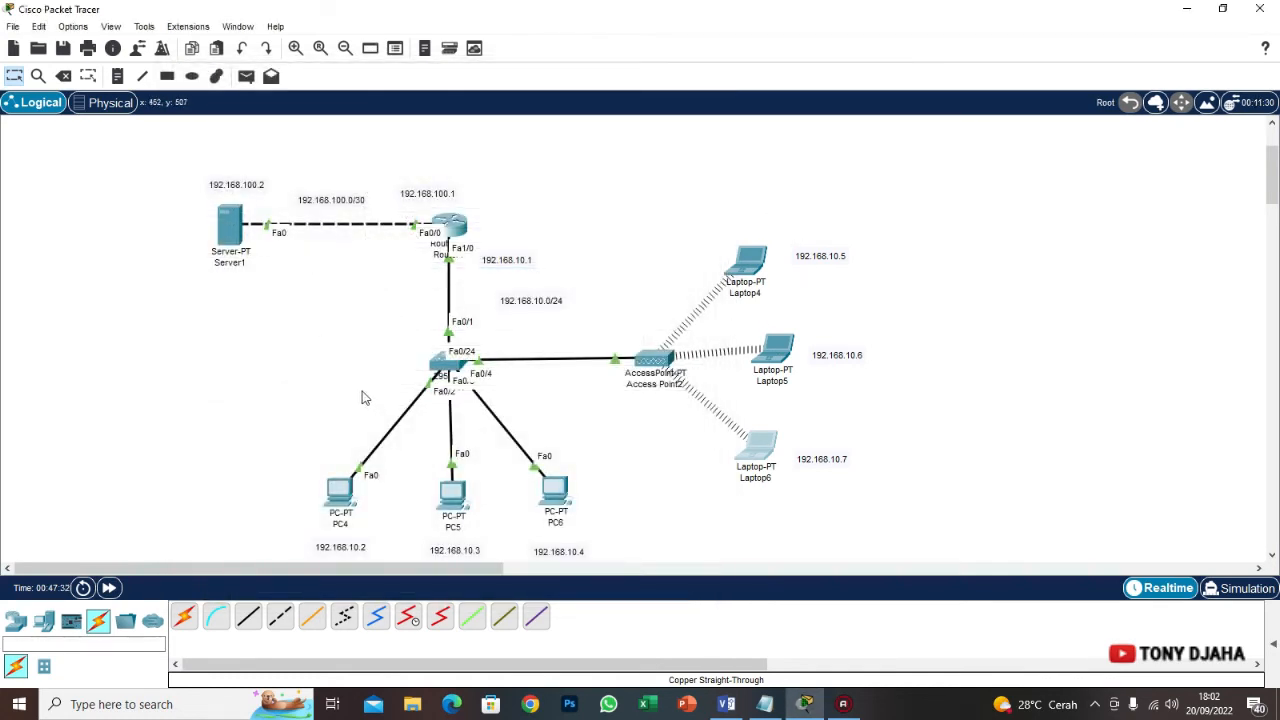
scroll(350, 405, "down", 1)
scroll(350, 405, "up", 1)
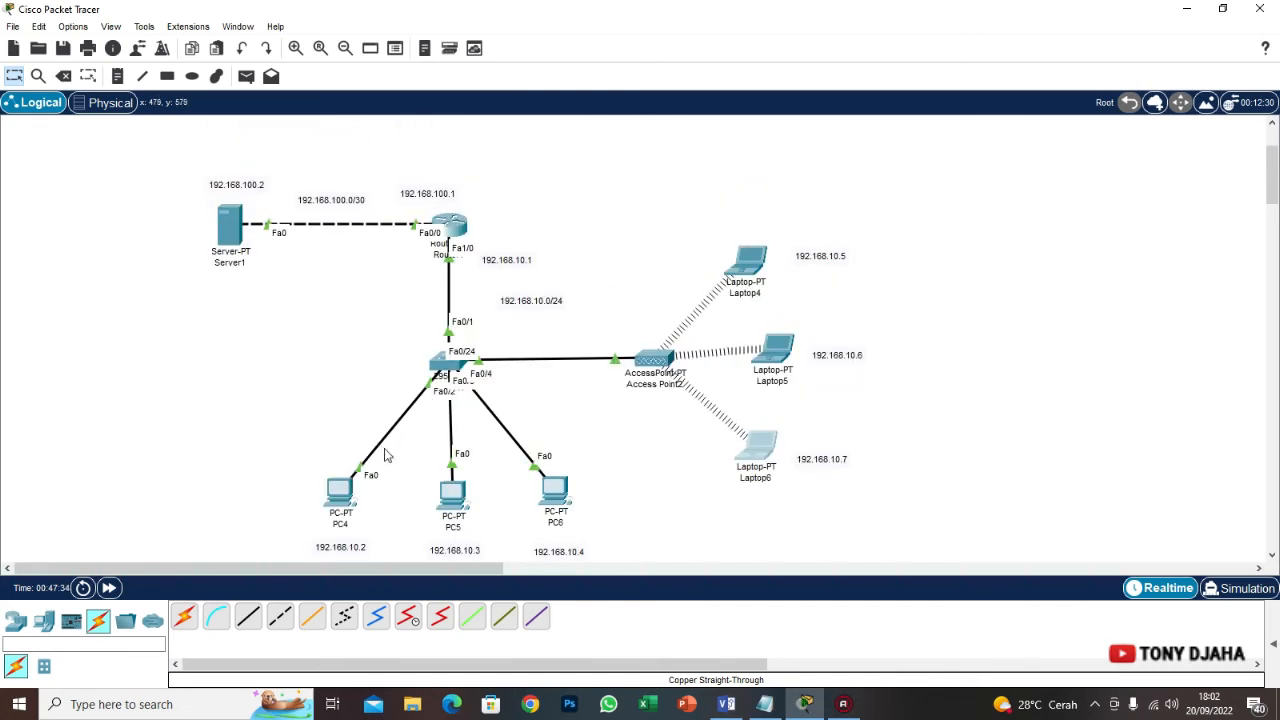
left_click(340, 492)
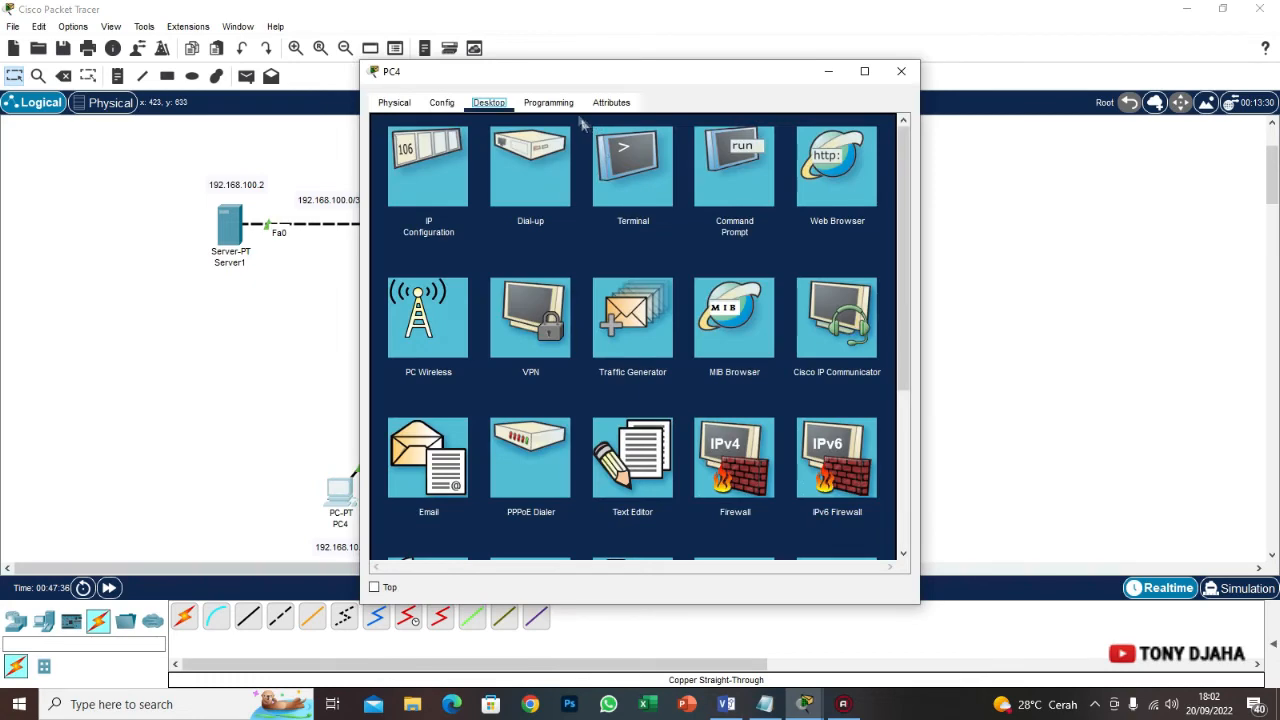
left_click_drag(568, 78, 743, 104)
left_click(1019, 200)
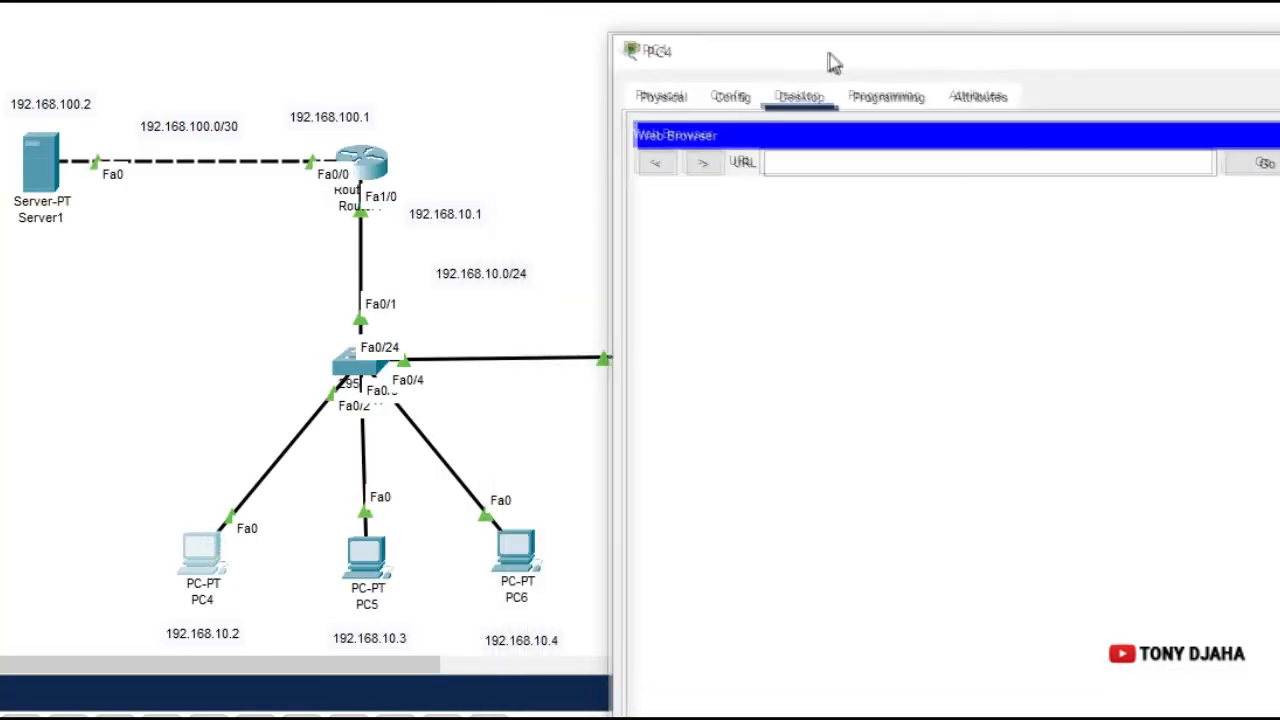
left_click(833, 168)
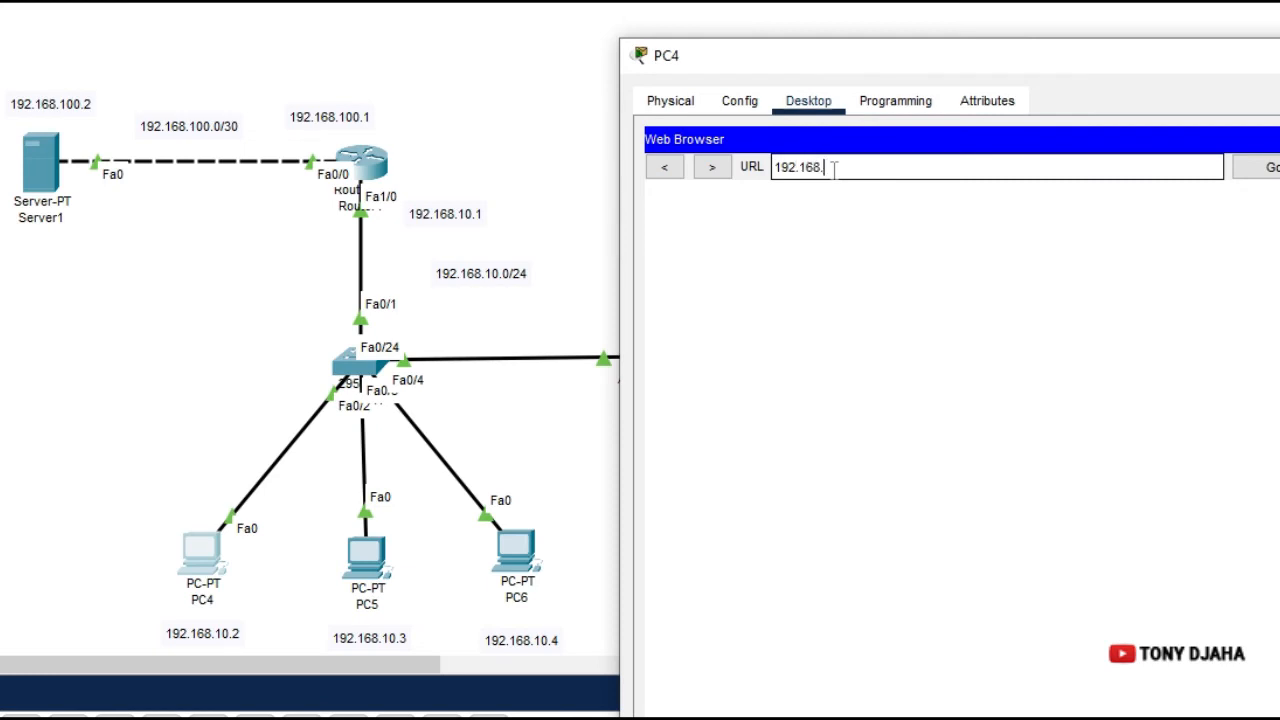
key("Return")
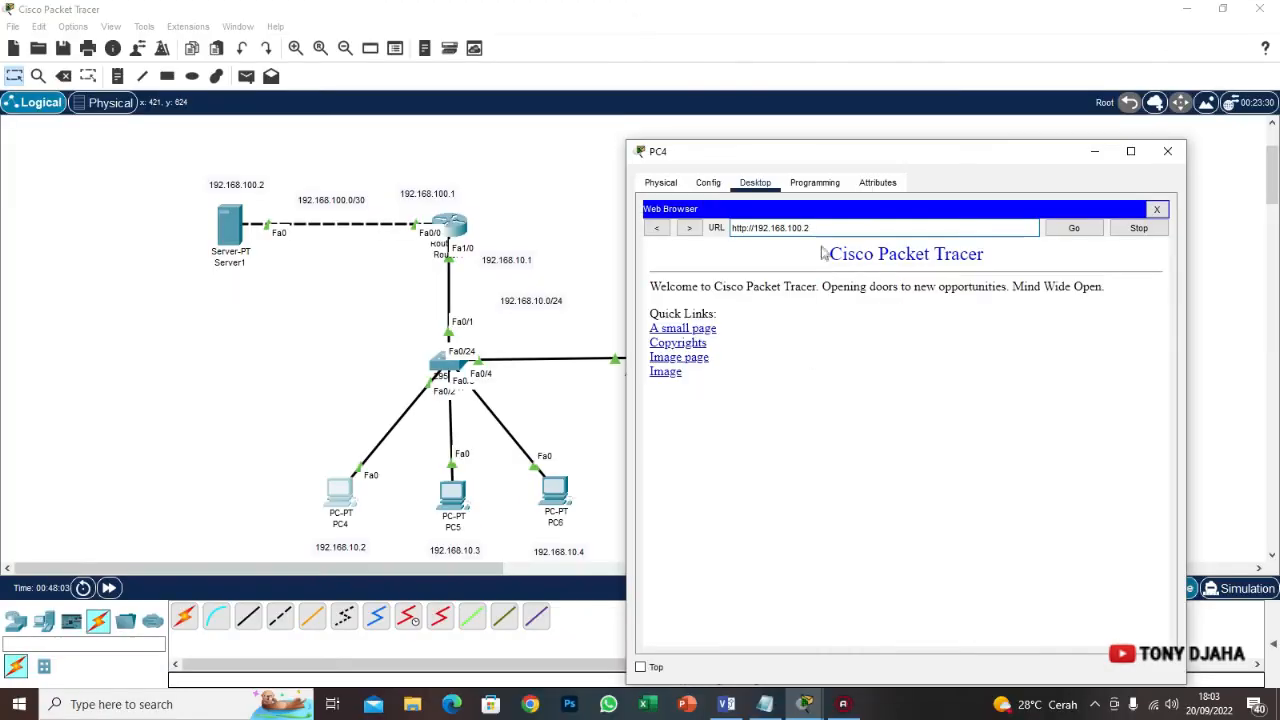
left_click_drag(888, 167, 794, 167)
left_click_drag(748, 228, 731, 228)
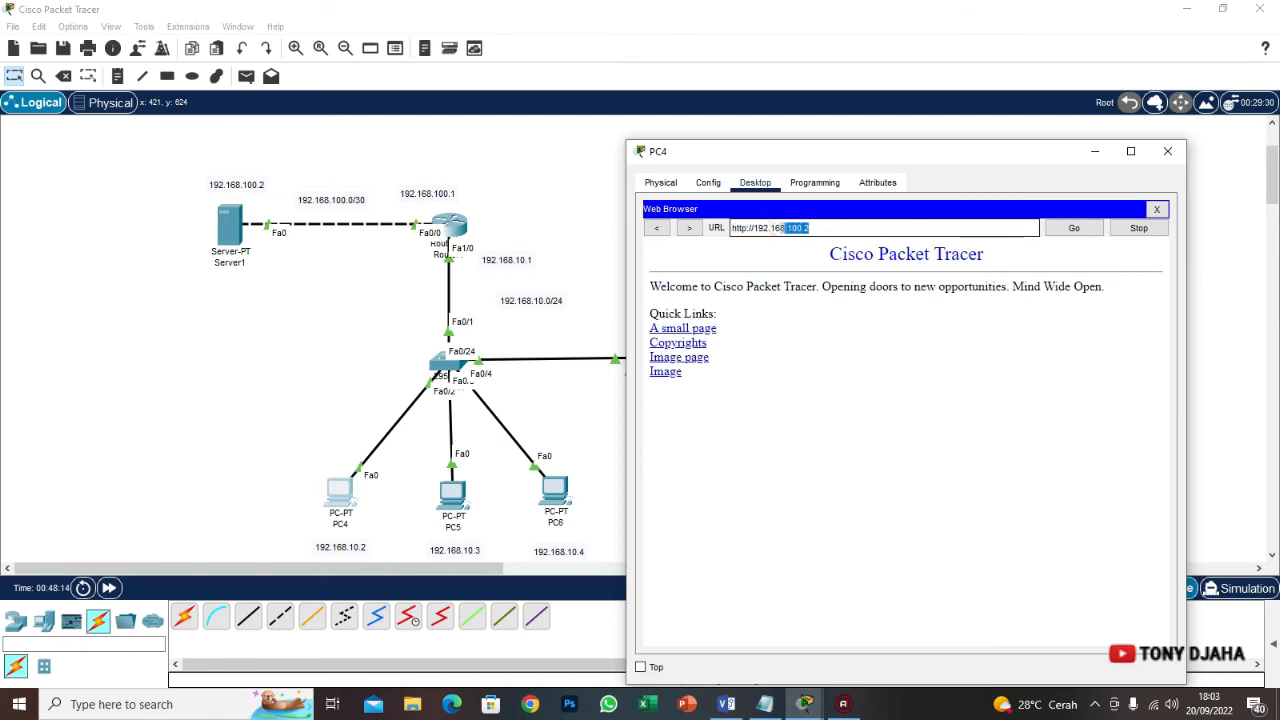
left_click_drag(833, 228, 751, 229)
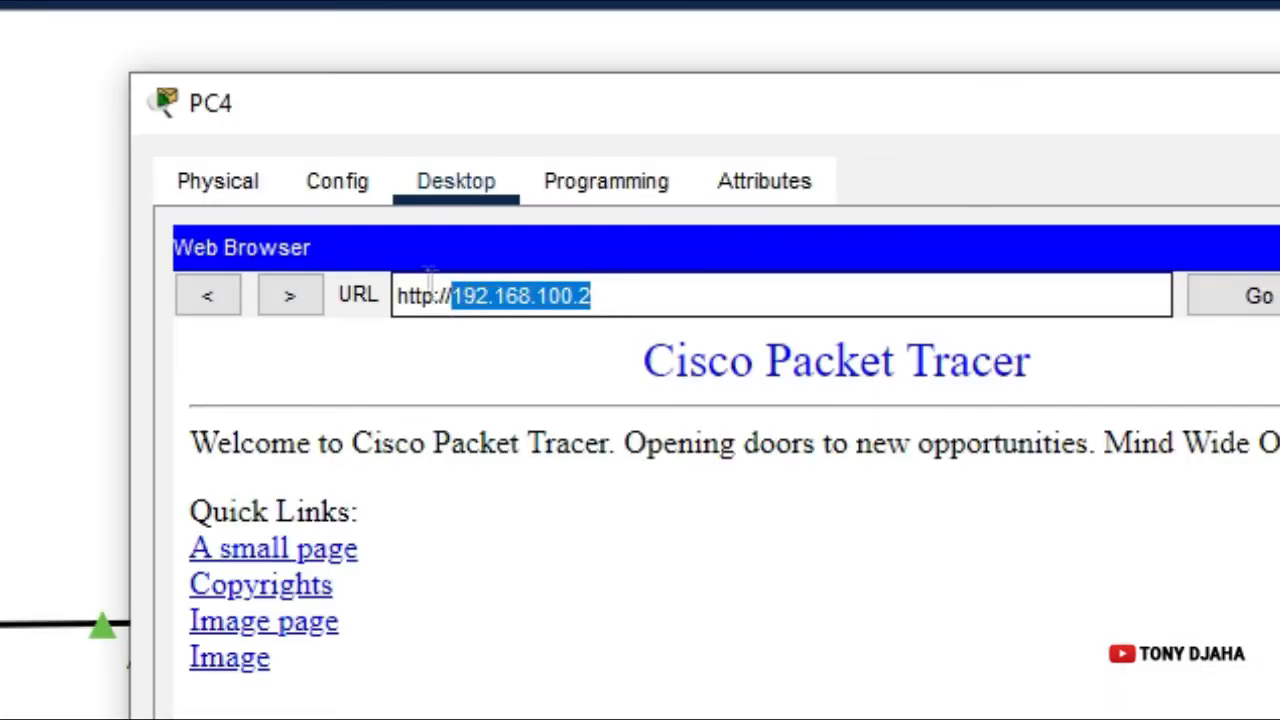
left_click_drag(397, 296, 362, 298)
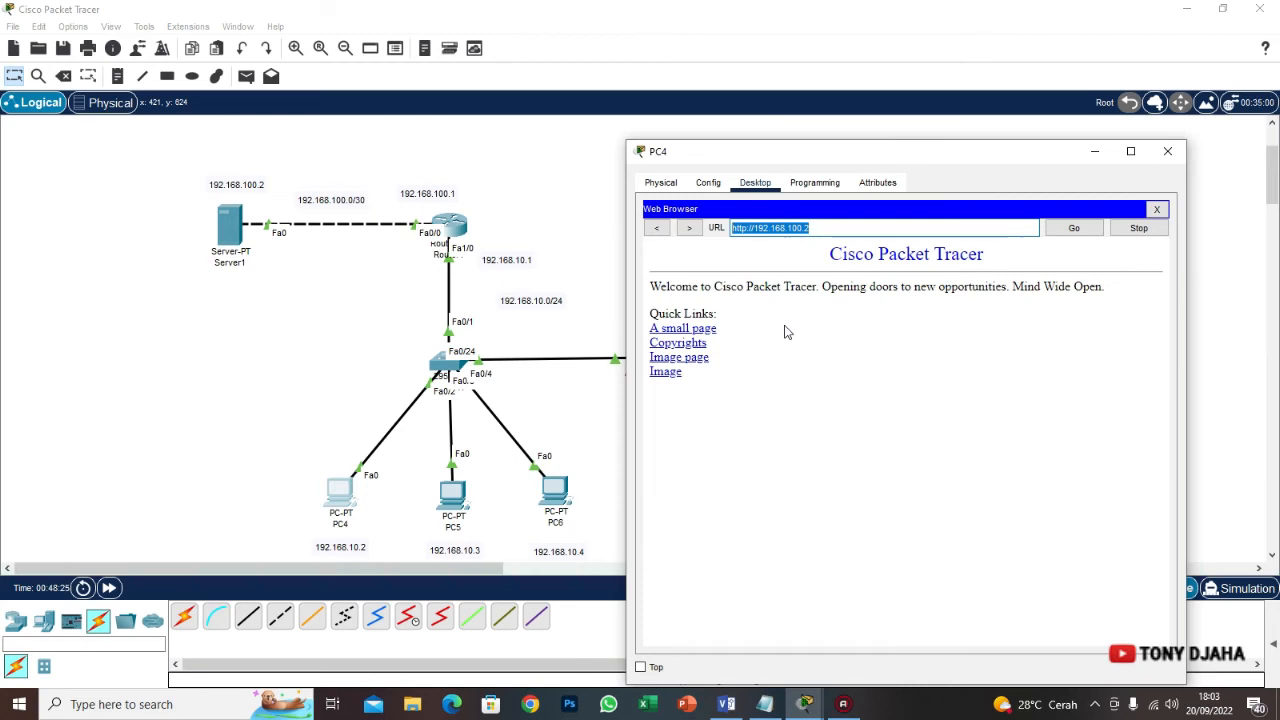
left_click(1167, 152)
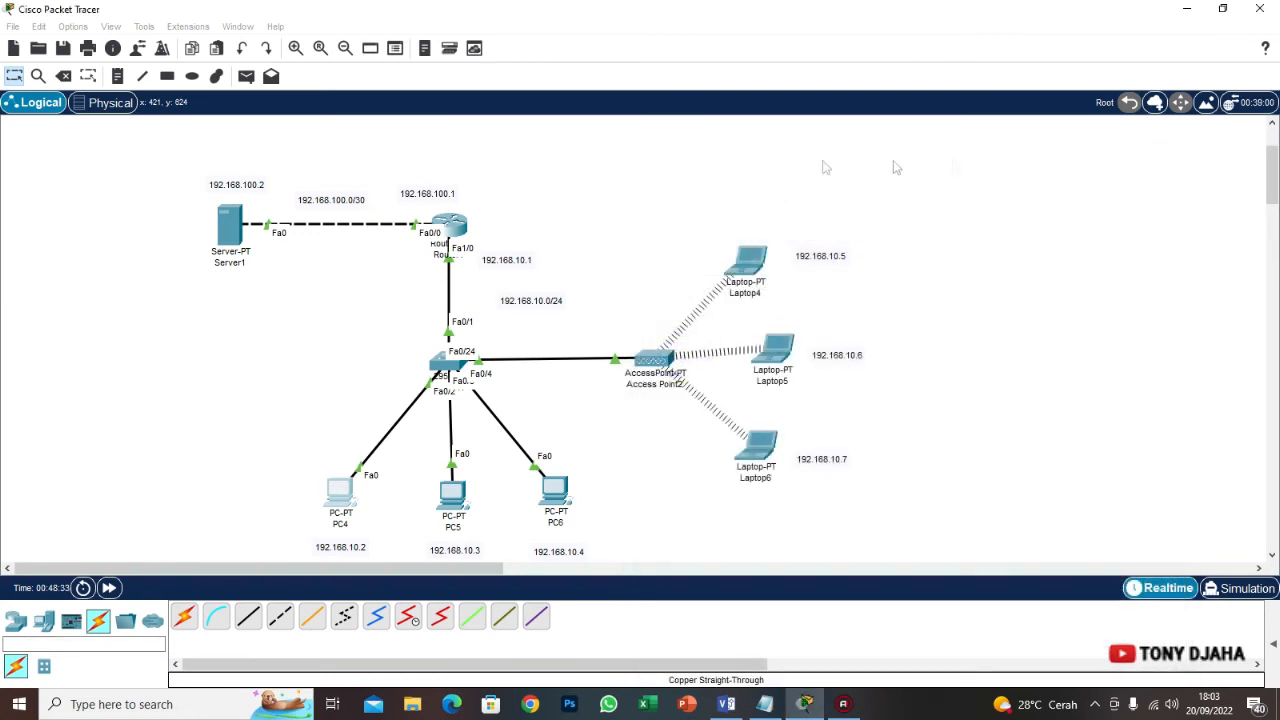
Review the HTTP service on Server1 and the web page files in its file manager
left_click(231, 230)
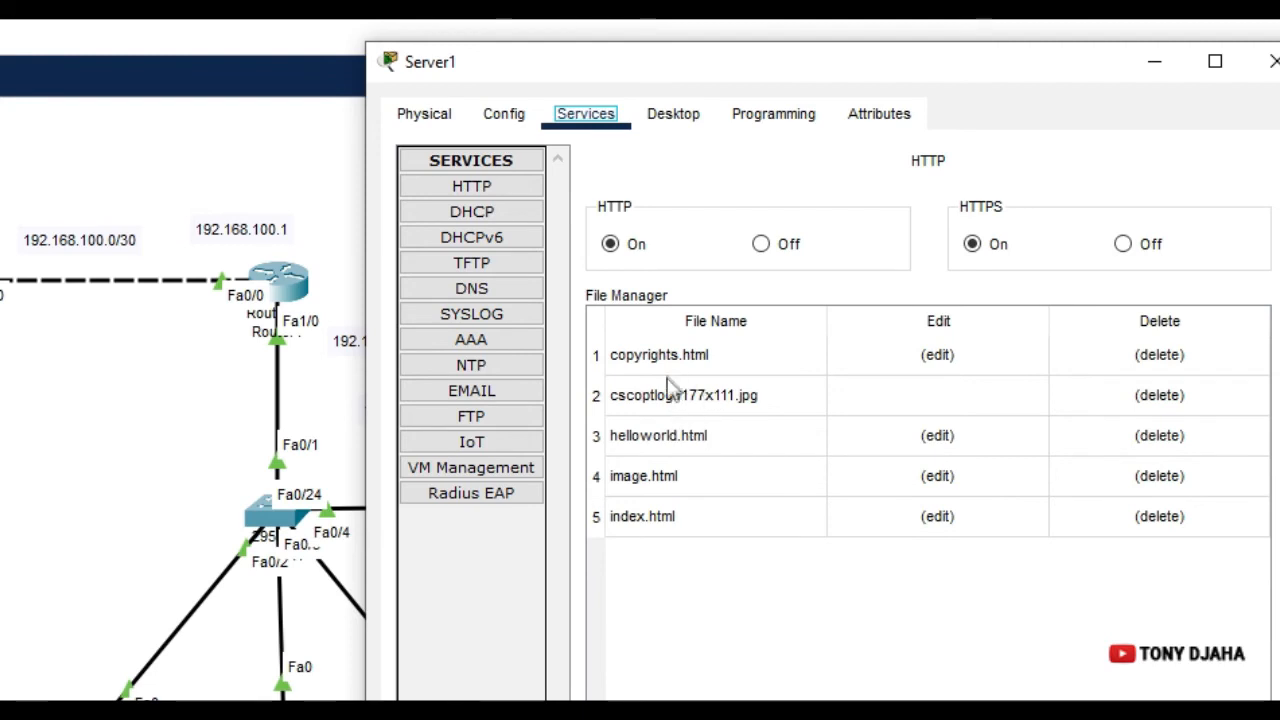
left_click(780, 357)
left_click(680, 477)
left_click(680, 514)
left_click(688, 440)
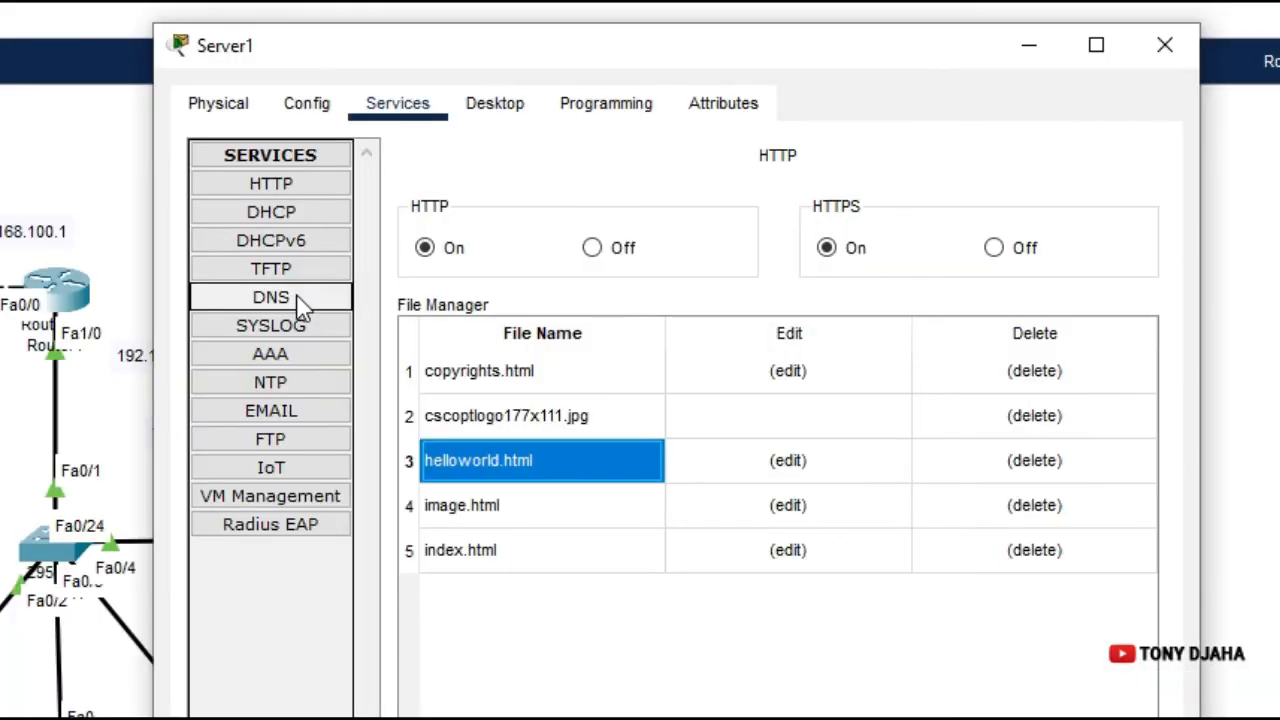
Turn on Server1's DNS service and add an A record mapping tkj.com to 192.168.100.2
left_click(300, 303)
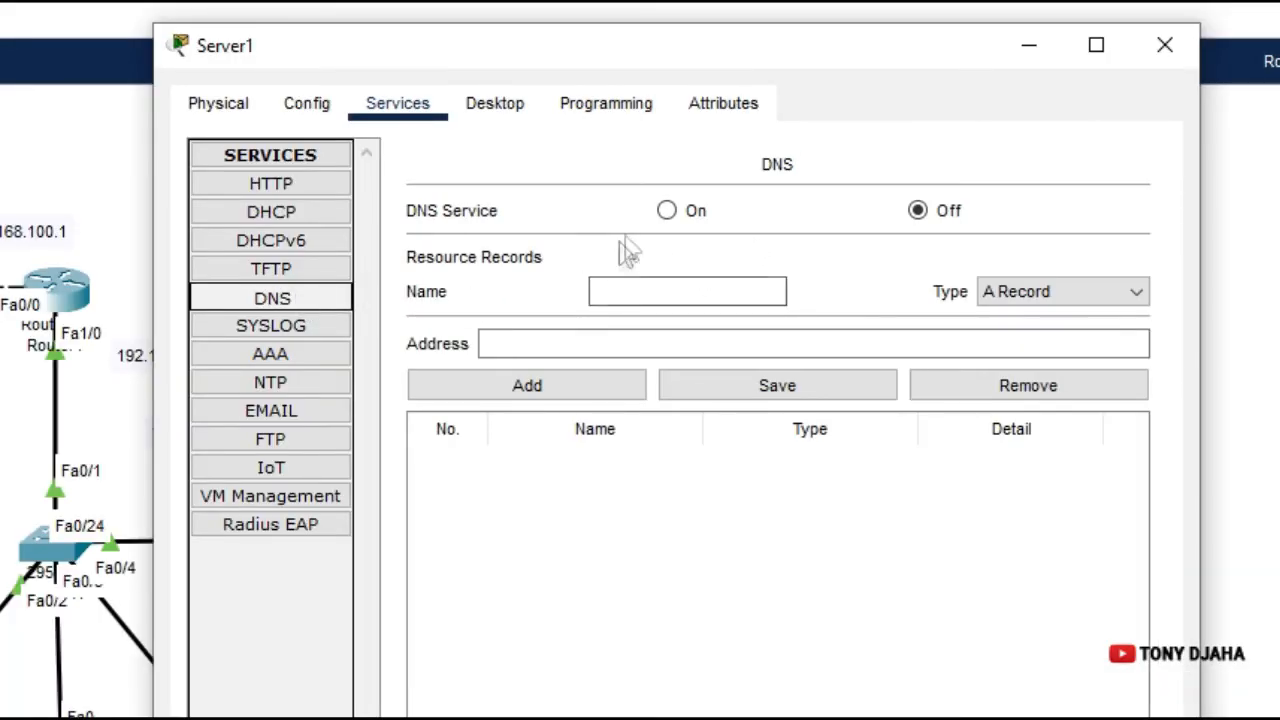
left_click(667, 212)
left_click(673, 285)
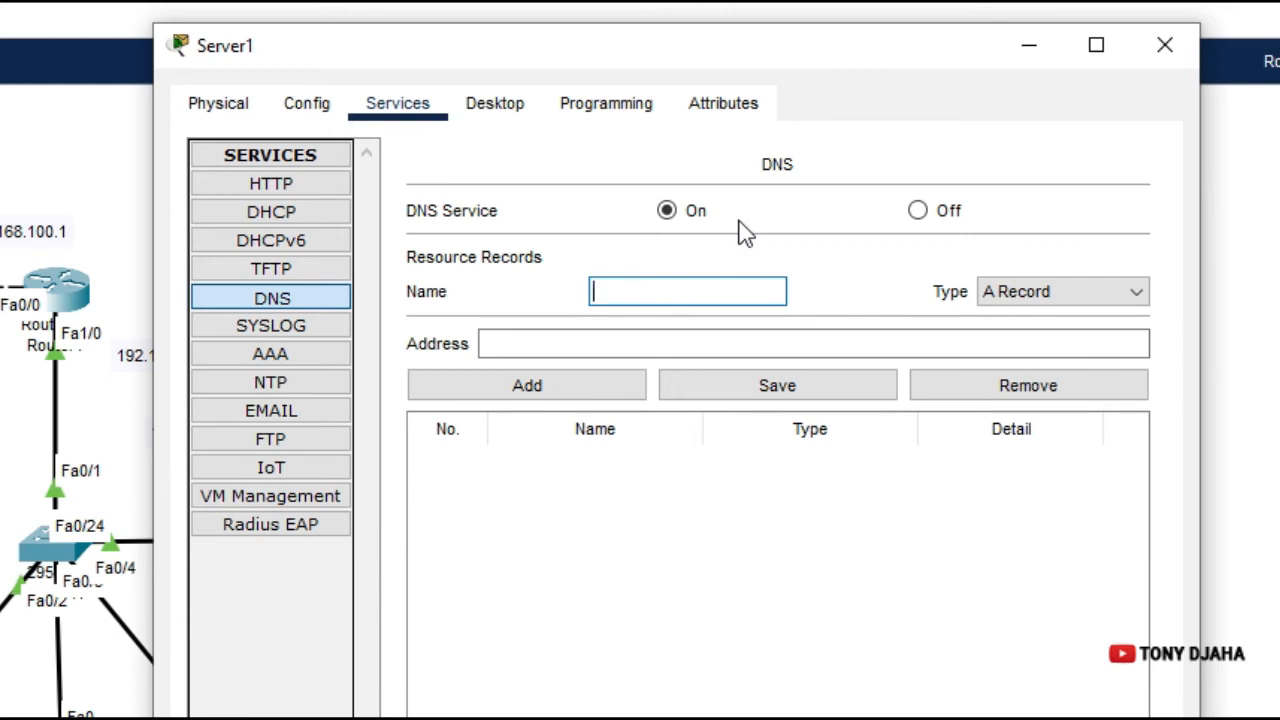
type("com")
left_click(835, 345)
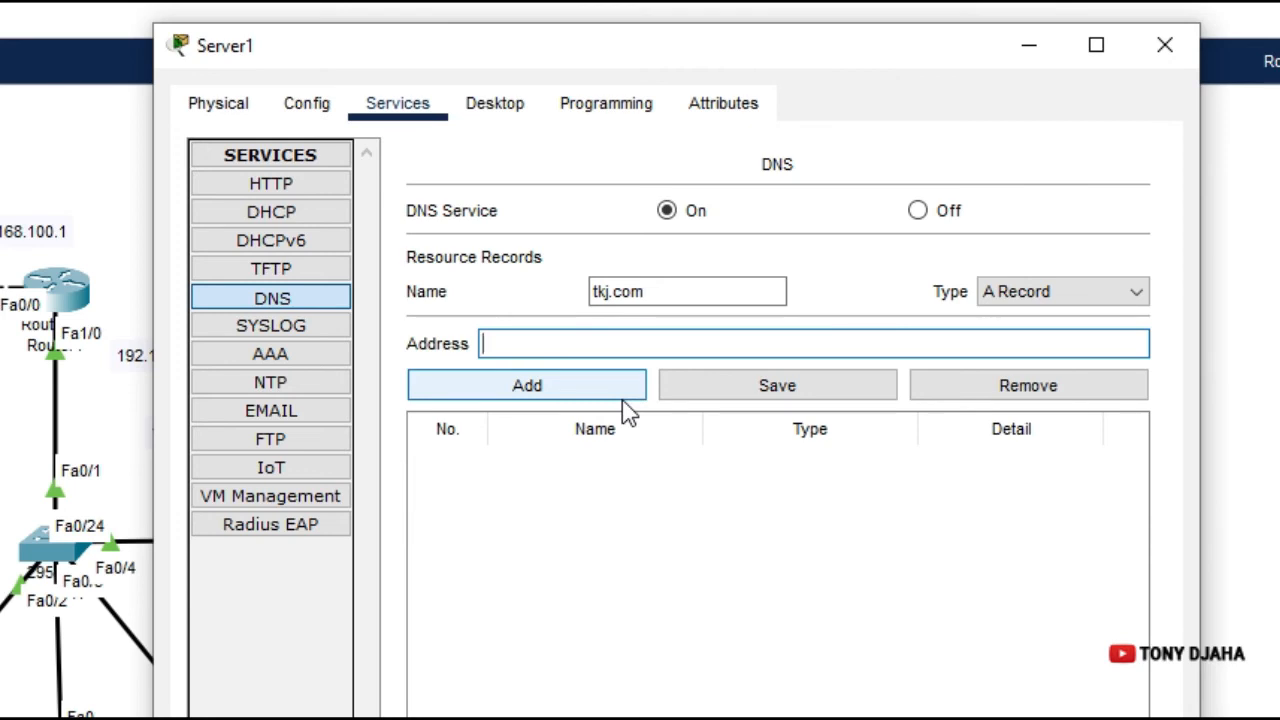
type("192.168.100.2")
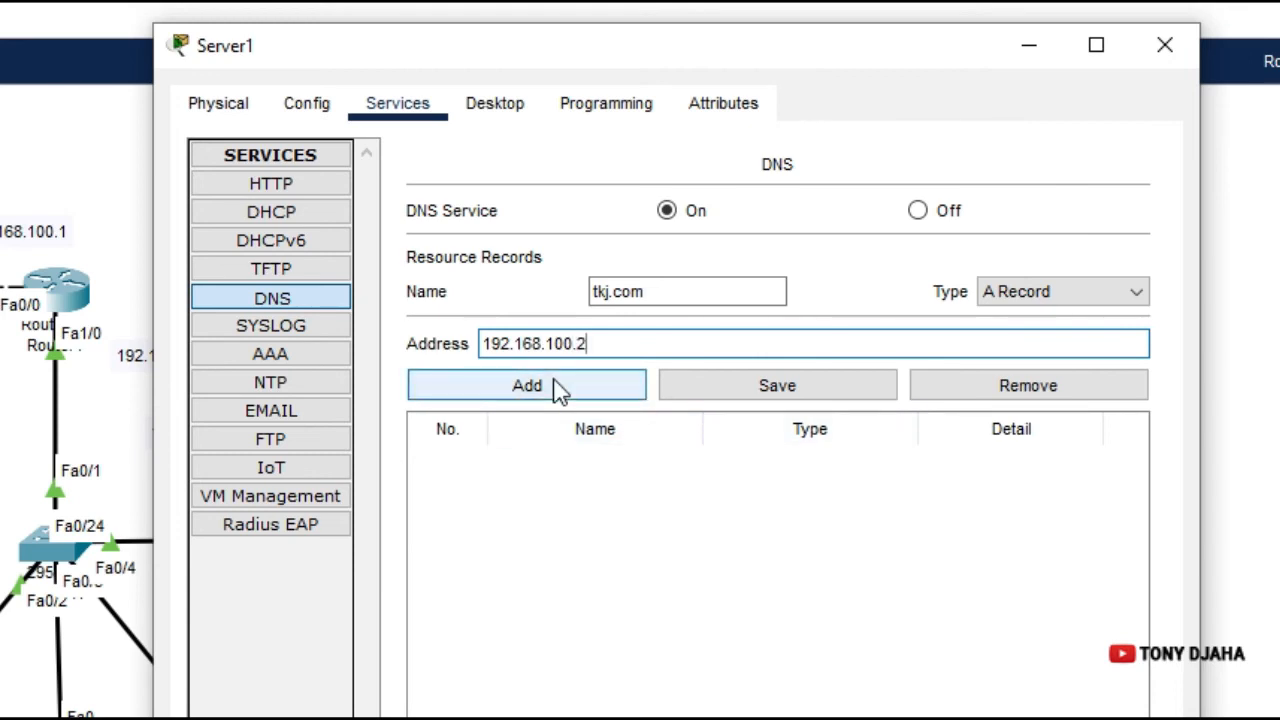
left_click(572, 400)
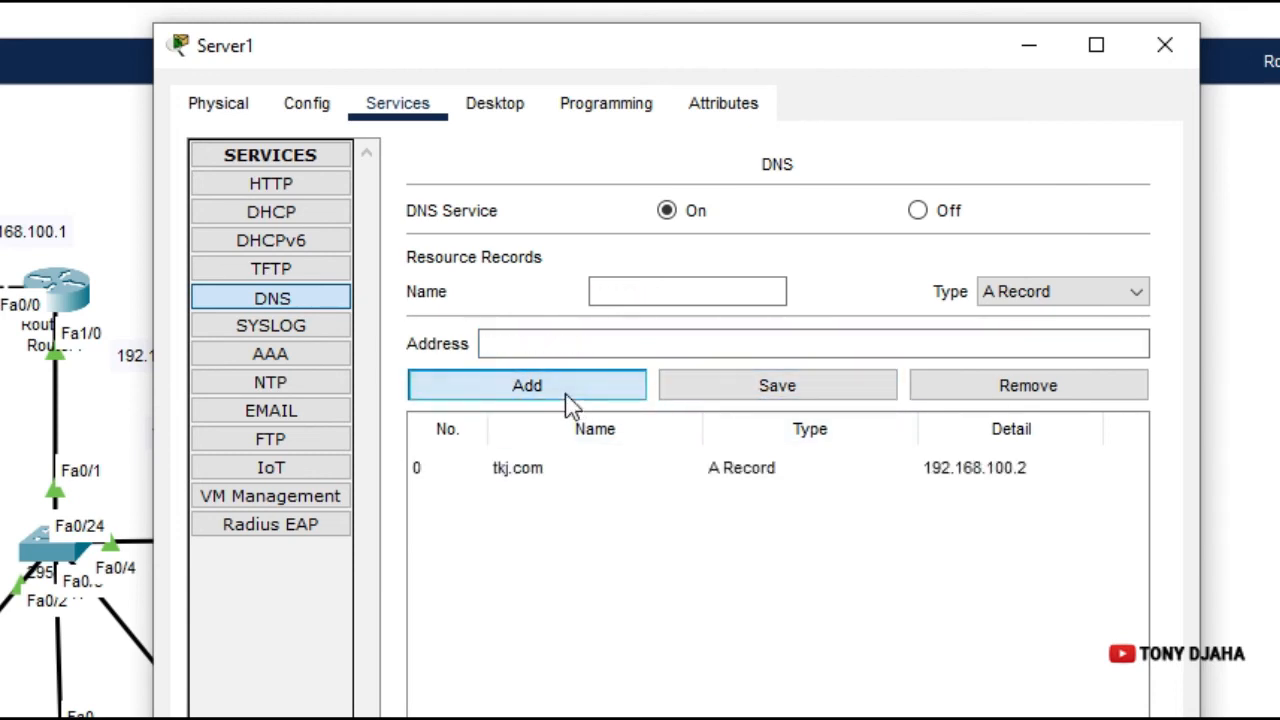
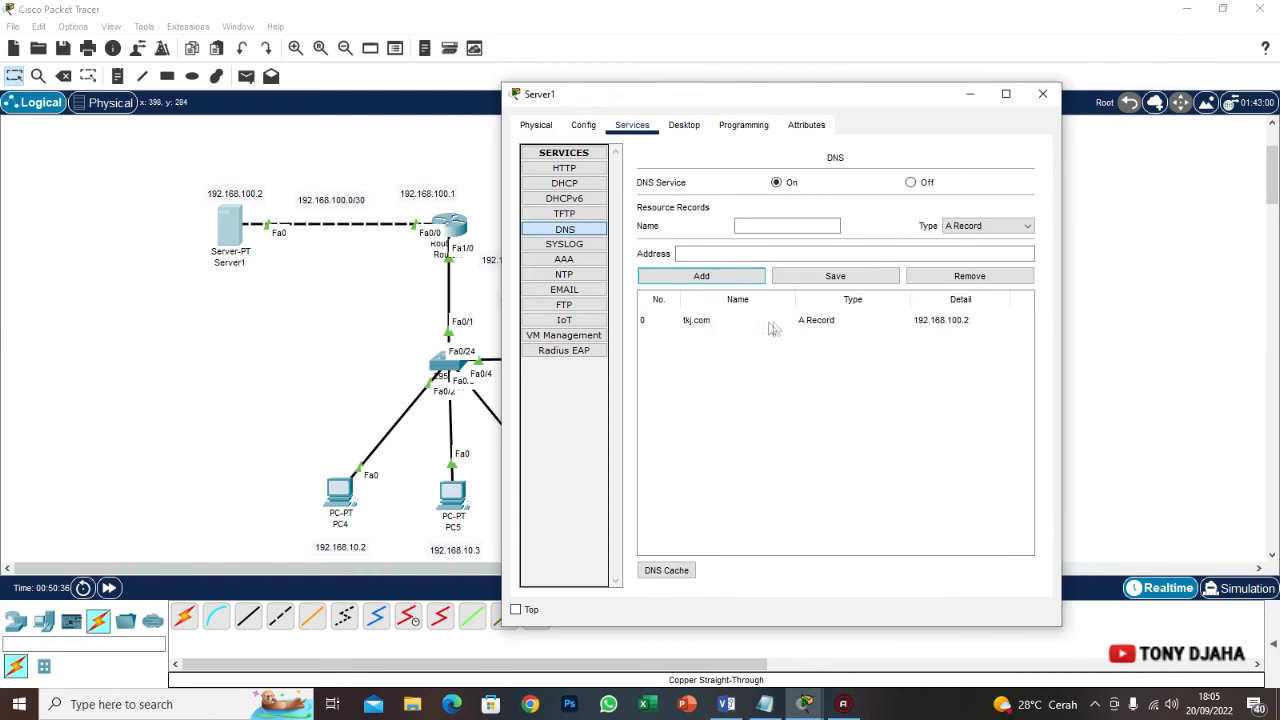
Review Server1's HTTP service files and its DNS record list, and close the server's window
left_click(564, 168)
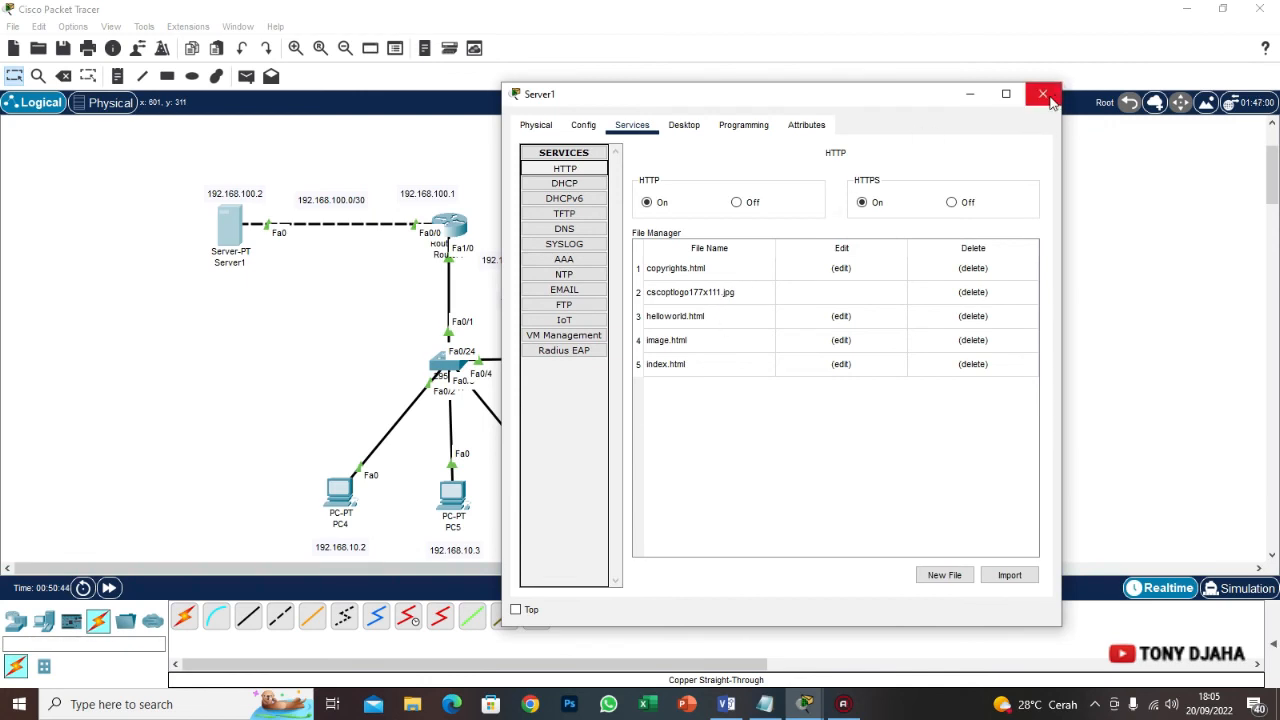
left_click(564, 229)
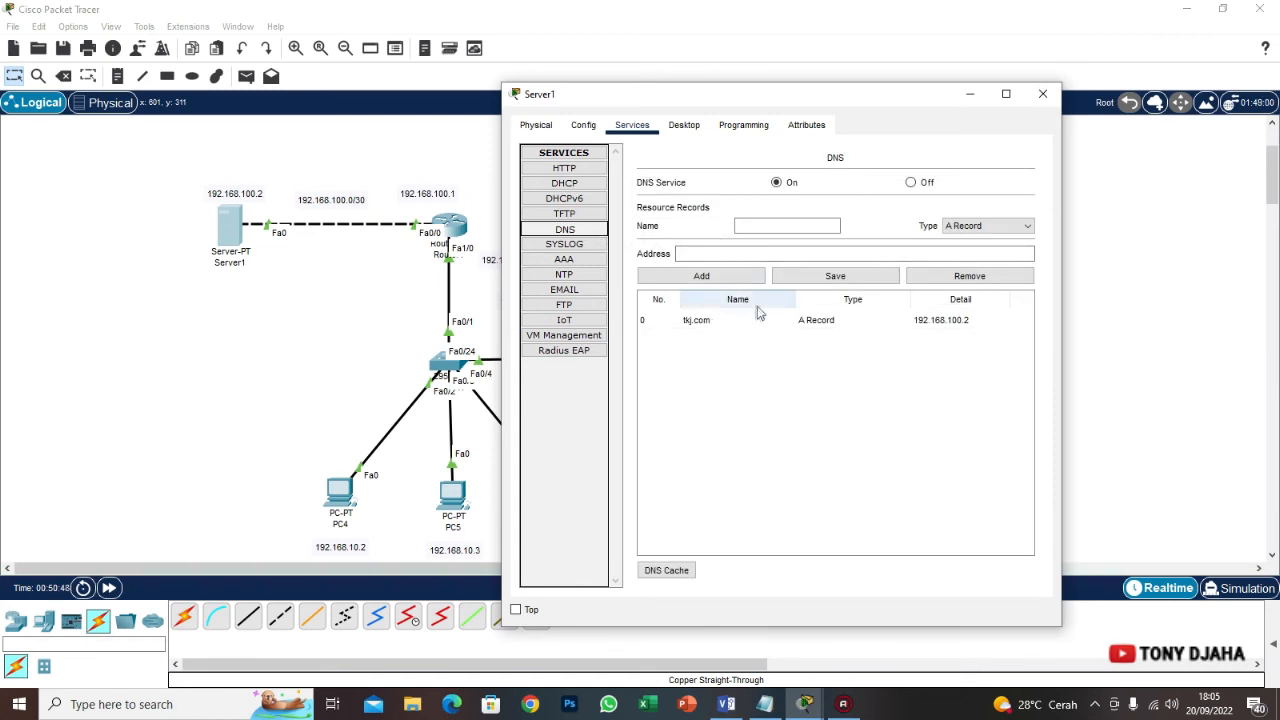
left_click(1042, 94)
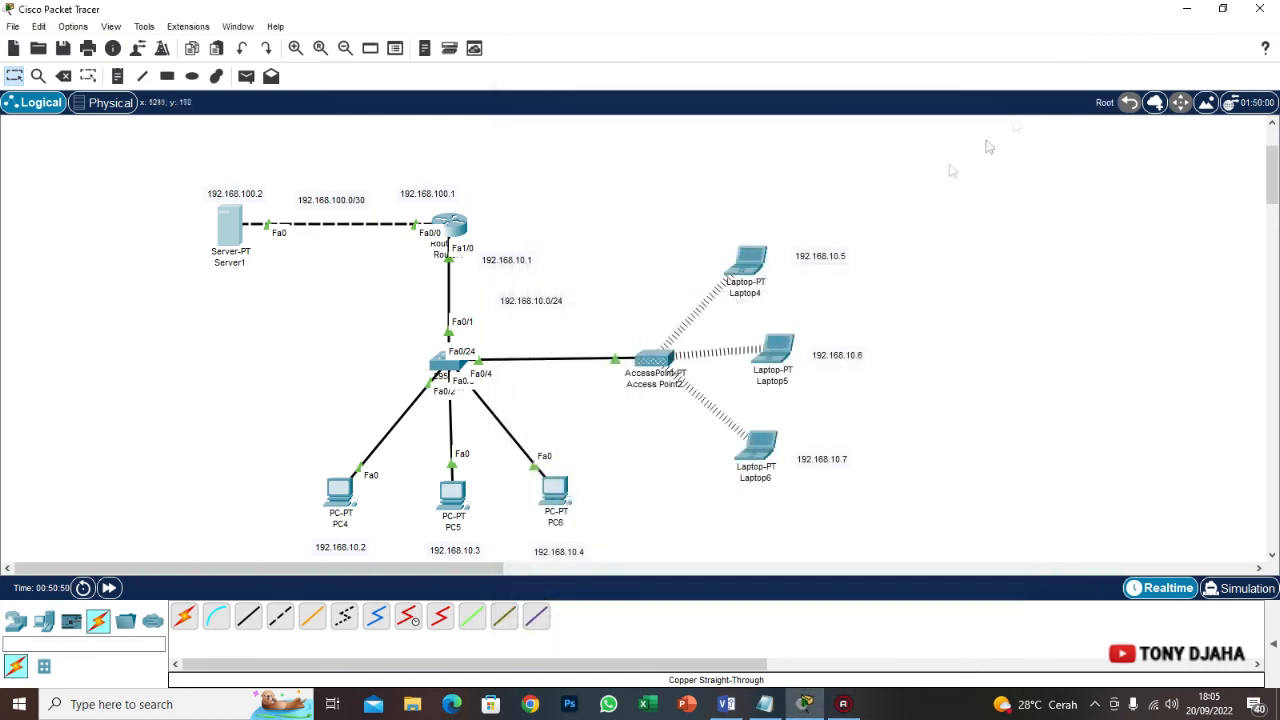
Load tkj.com in Laptop4's Web Browser and review the heading, welcome text and quick links on the page
left_click(745, 268)
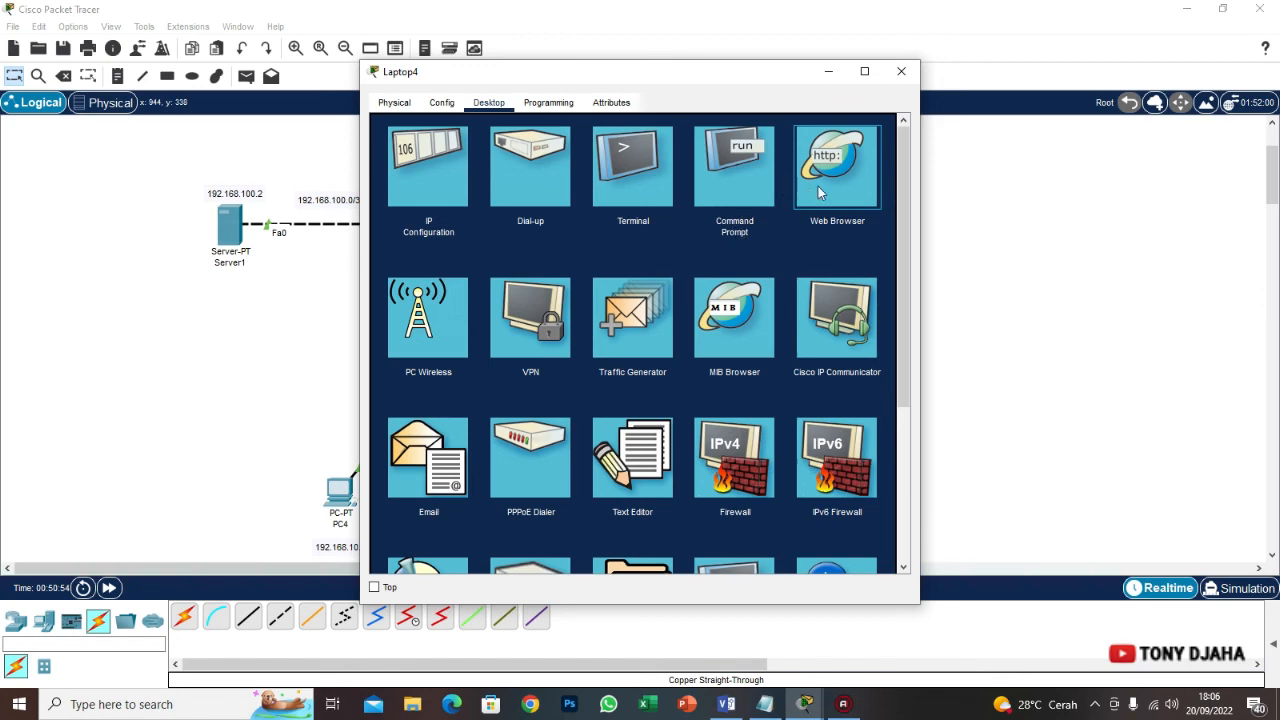
left_click(787, 218)
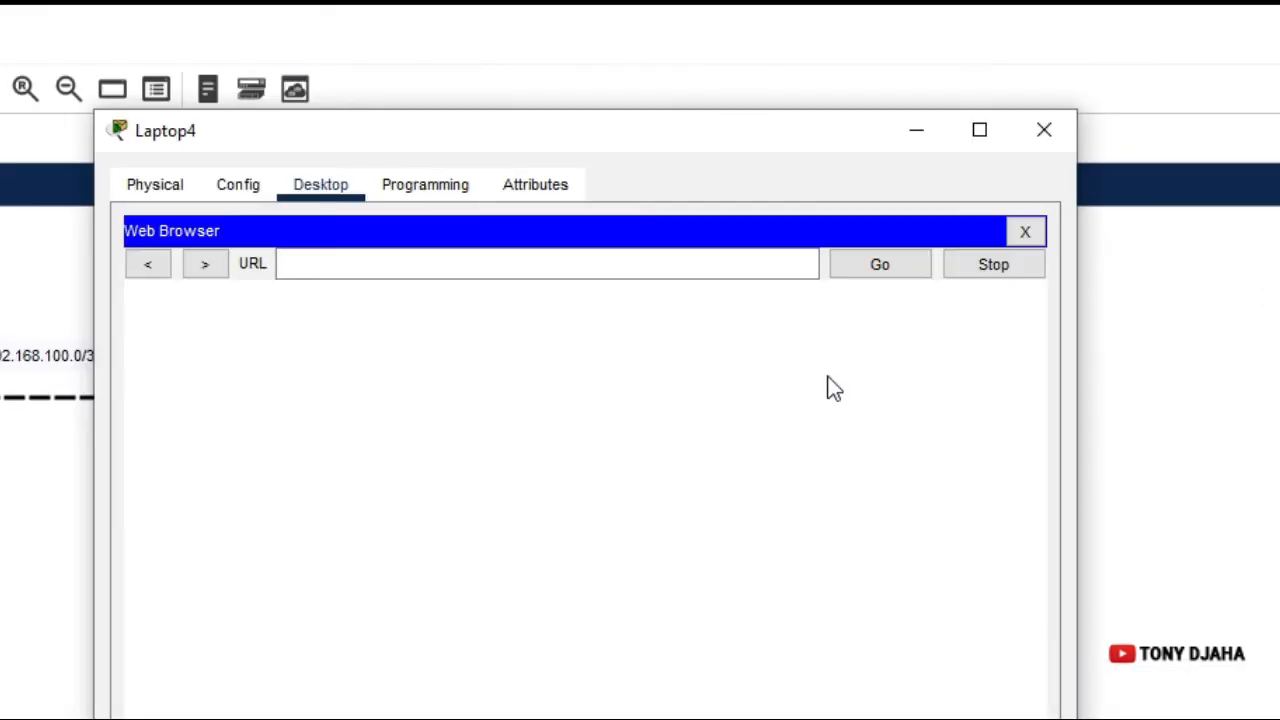
left_click(592, 148)
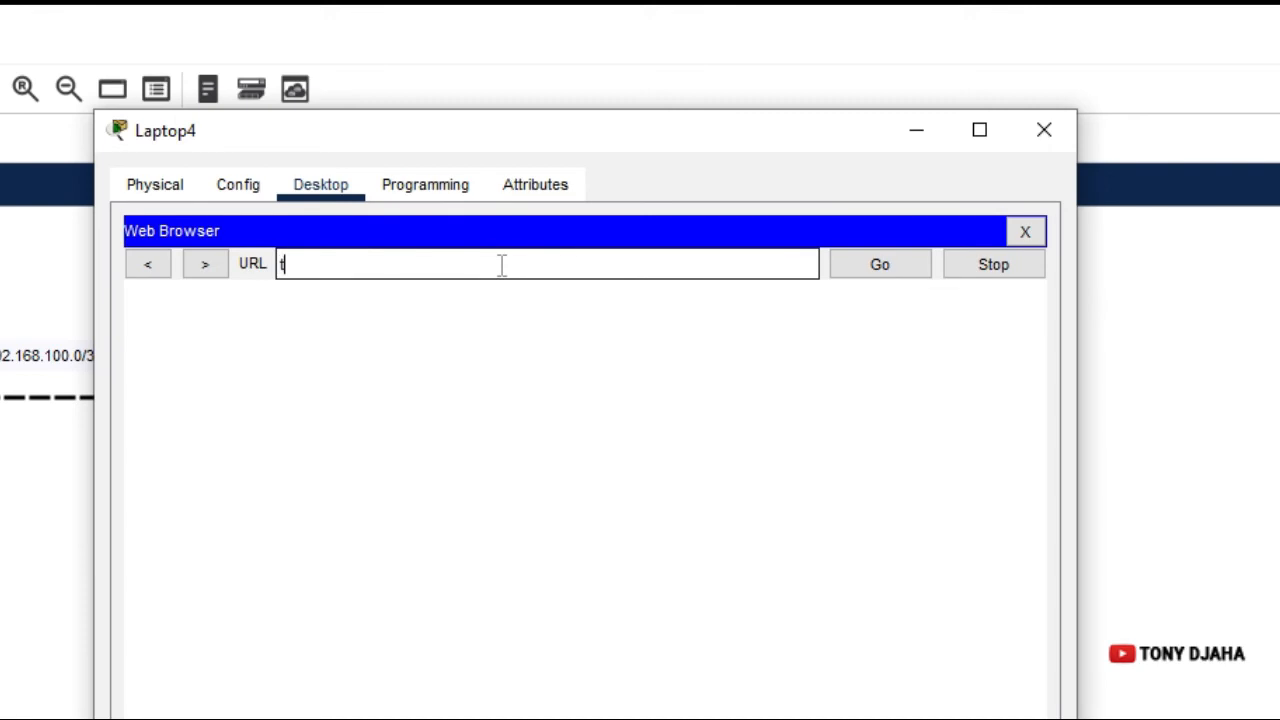
type("tkj.com")
key("Return")
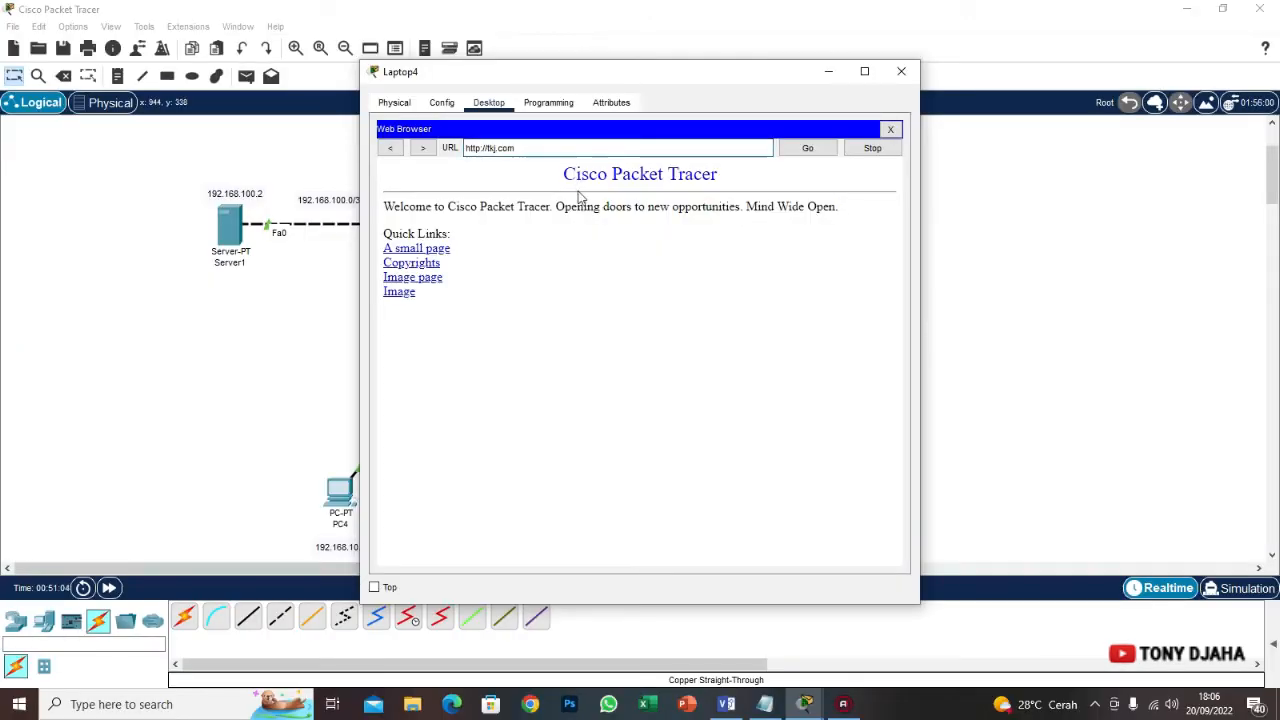
left_click_drag(446, 298, 383, 209)
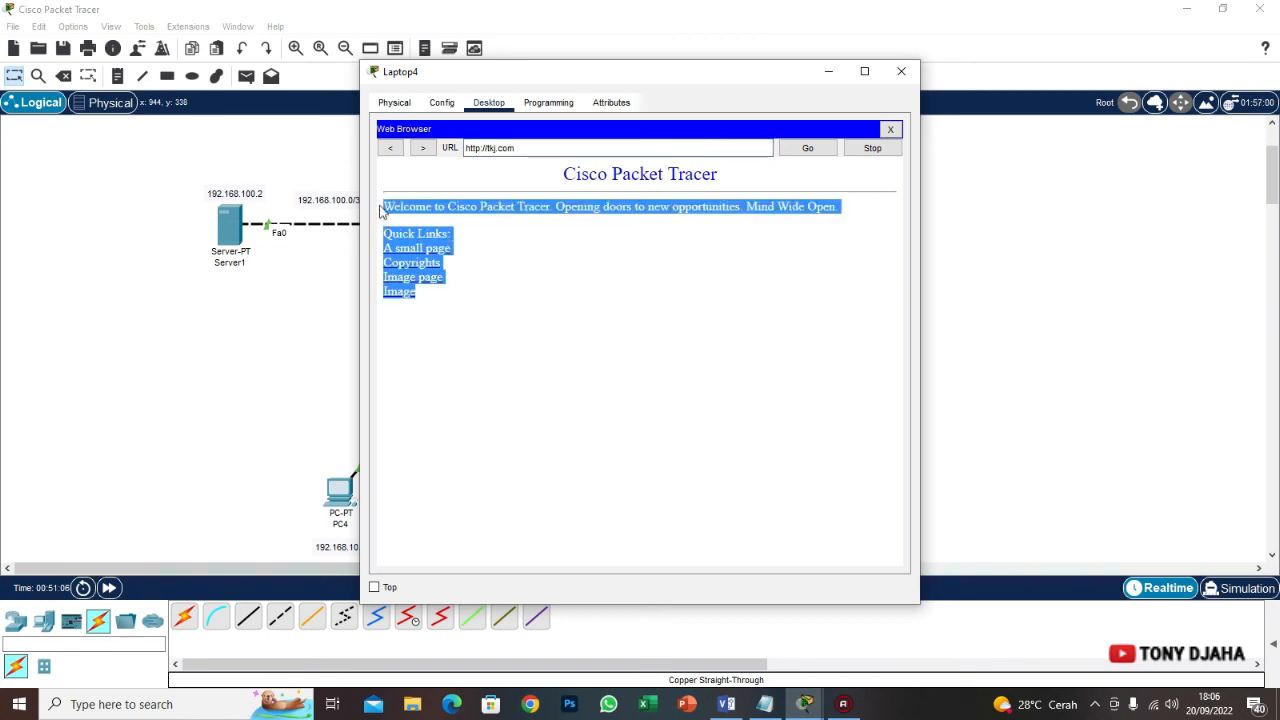
left_click_drag(560, 174, 586, 292)
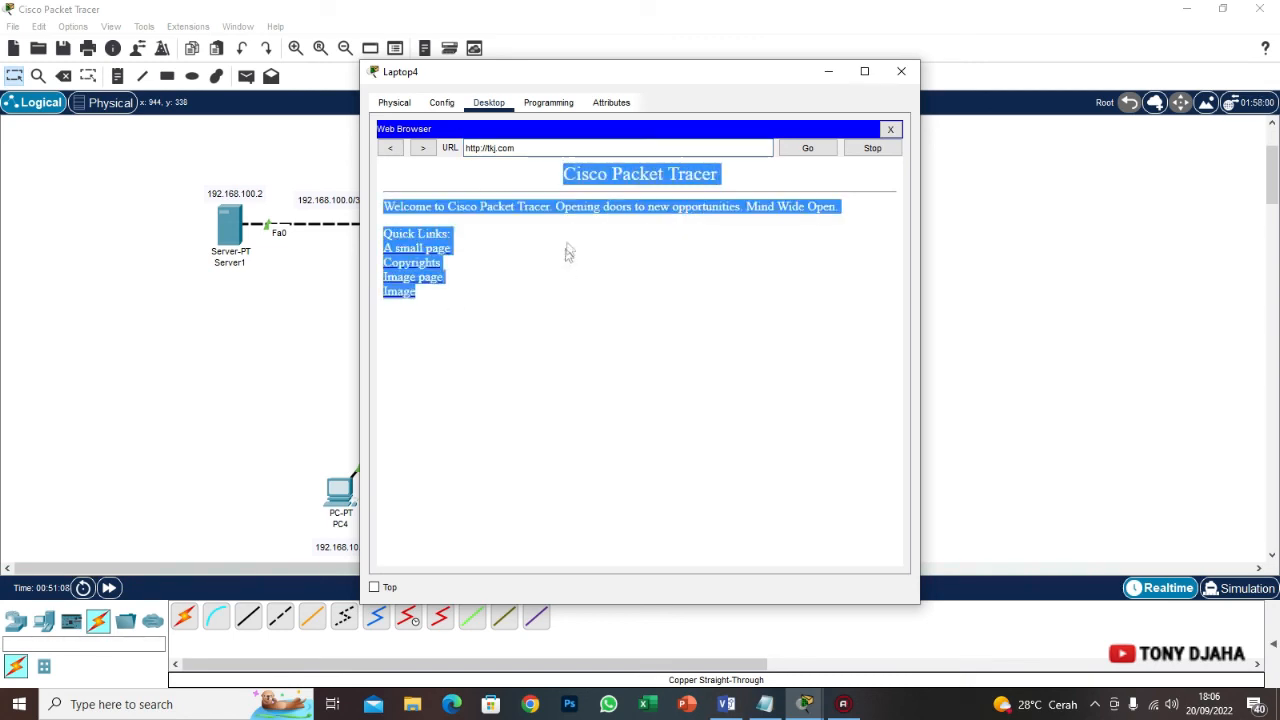
left_click_drag(564, 175, 600, 292)
Replace the address in Laptop4's Web Browser with 192.168.100.2 and close the laptop's window
left_click_drag(530, 148, 432, 150)
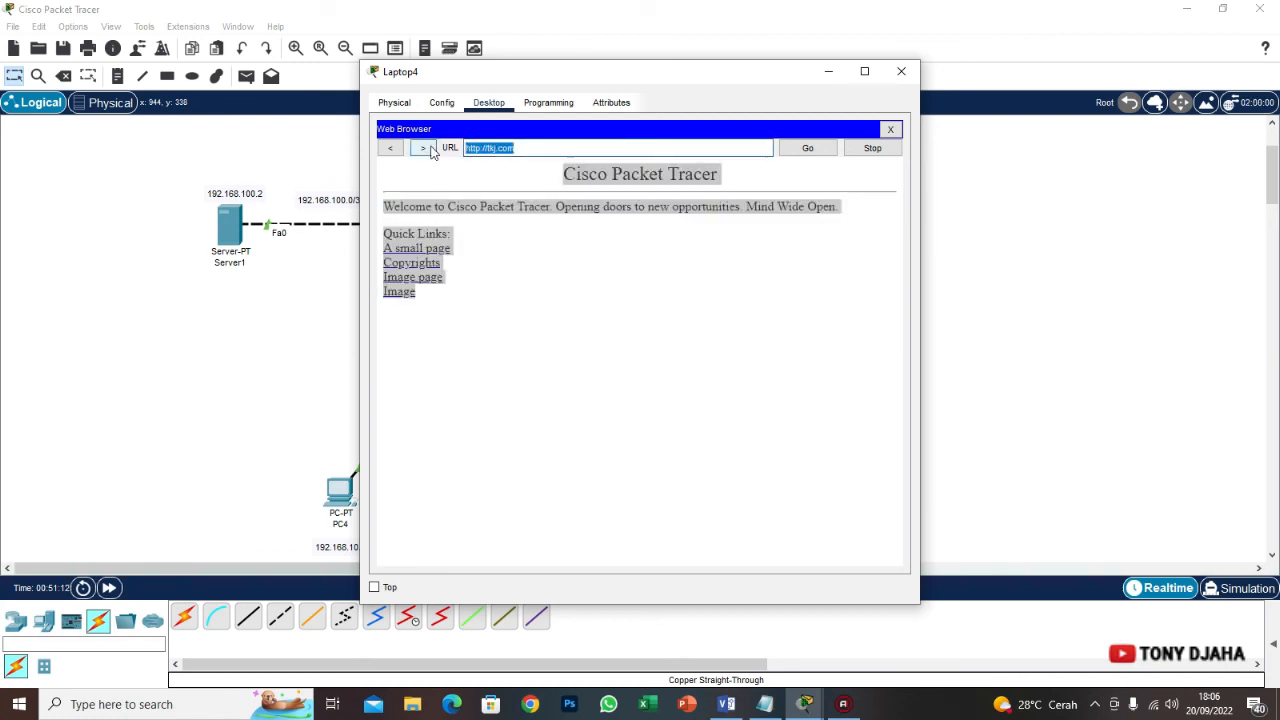
type("192.168.100.2")
key("Return")
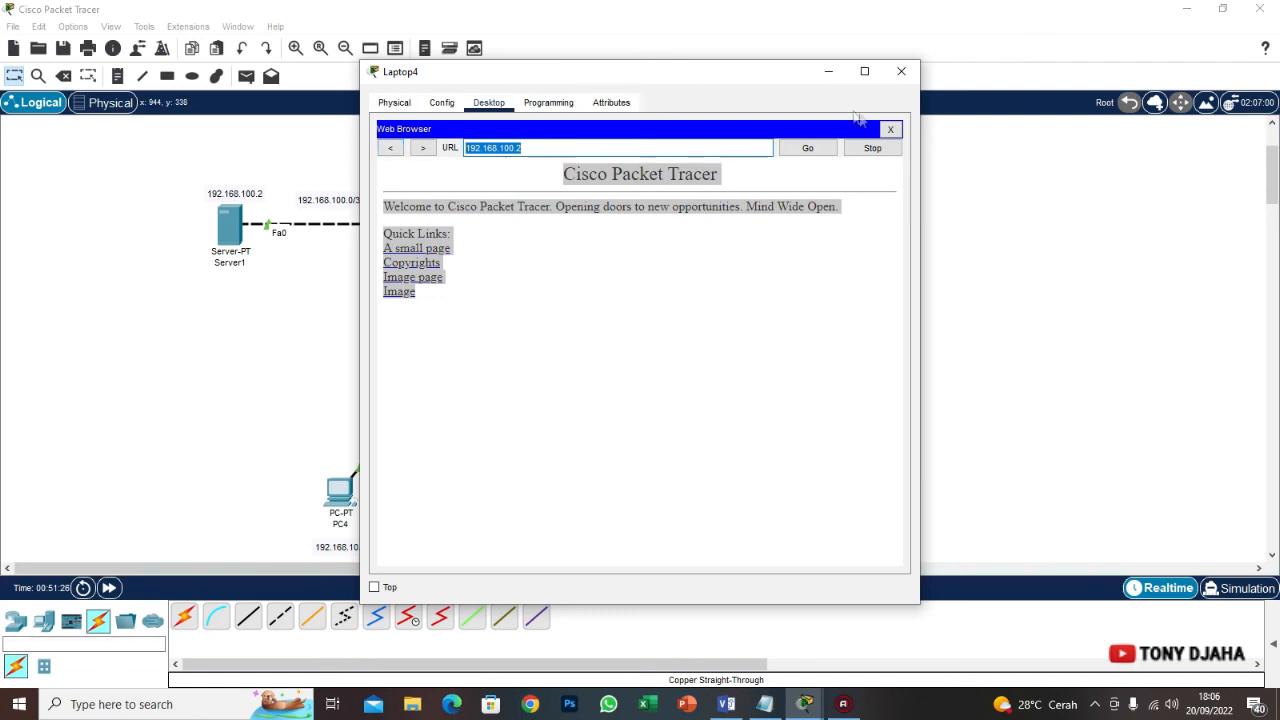
left_click(900, 72)
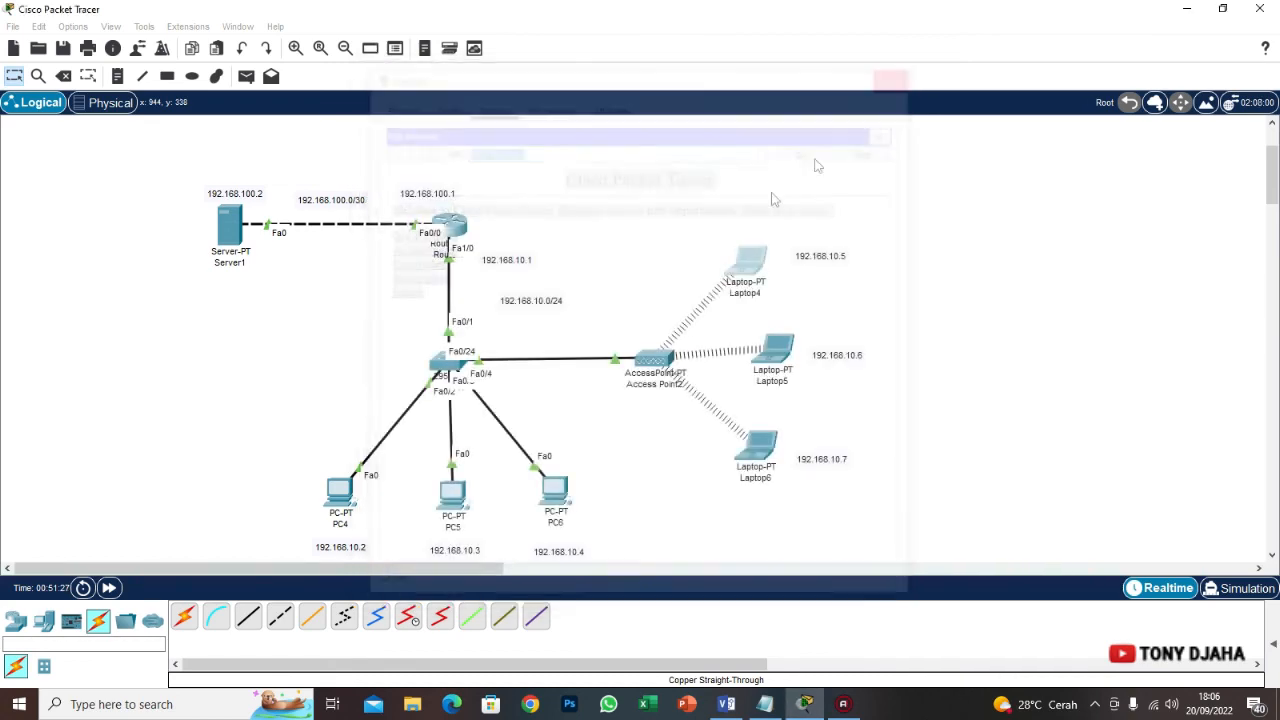
Load 192.168.100.2 in PC4's Web Browser to test access by IP address, and close PC4's window
left_click(342, 498)
left_click_drag(597, 60, 769, 77)
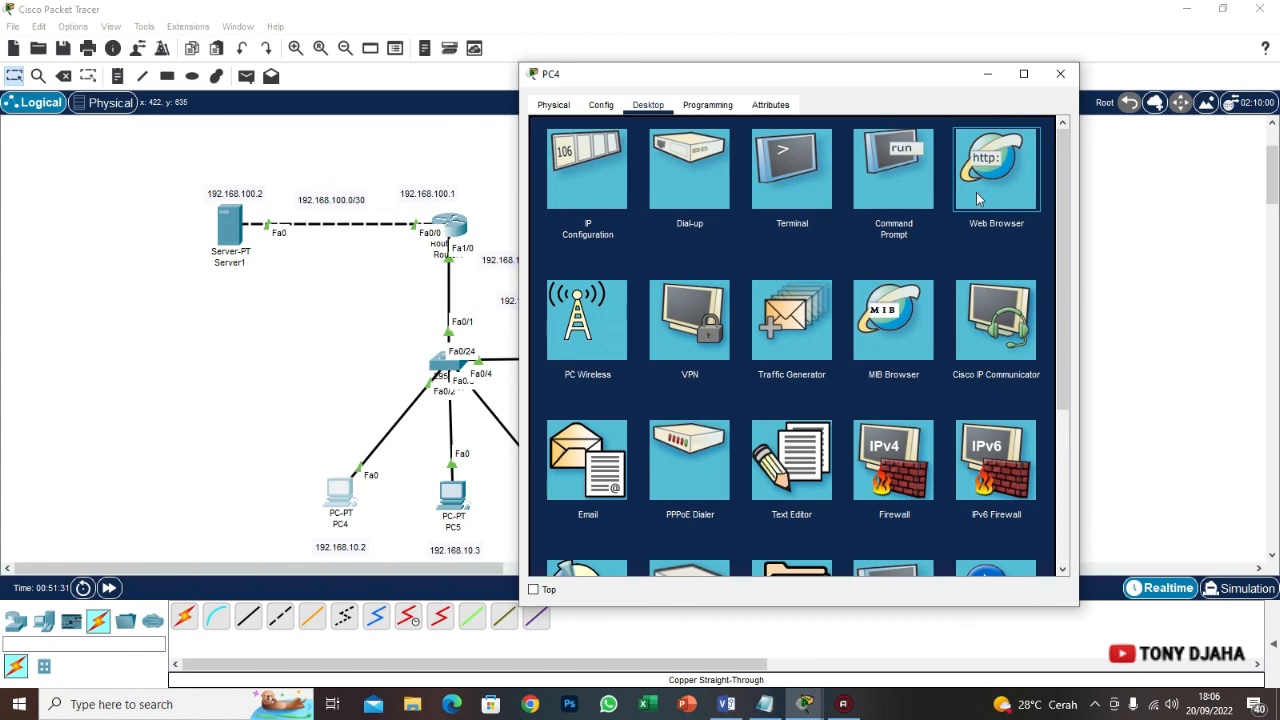
left_click(958, 216)
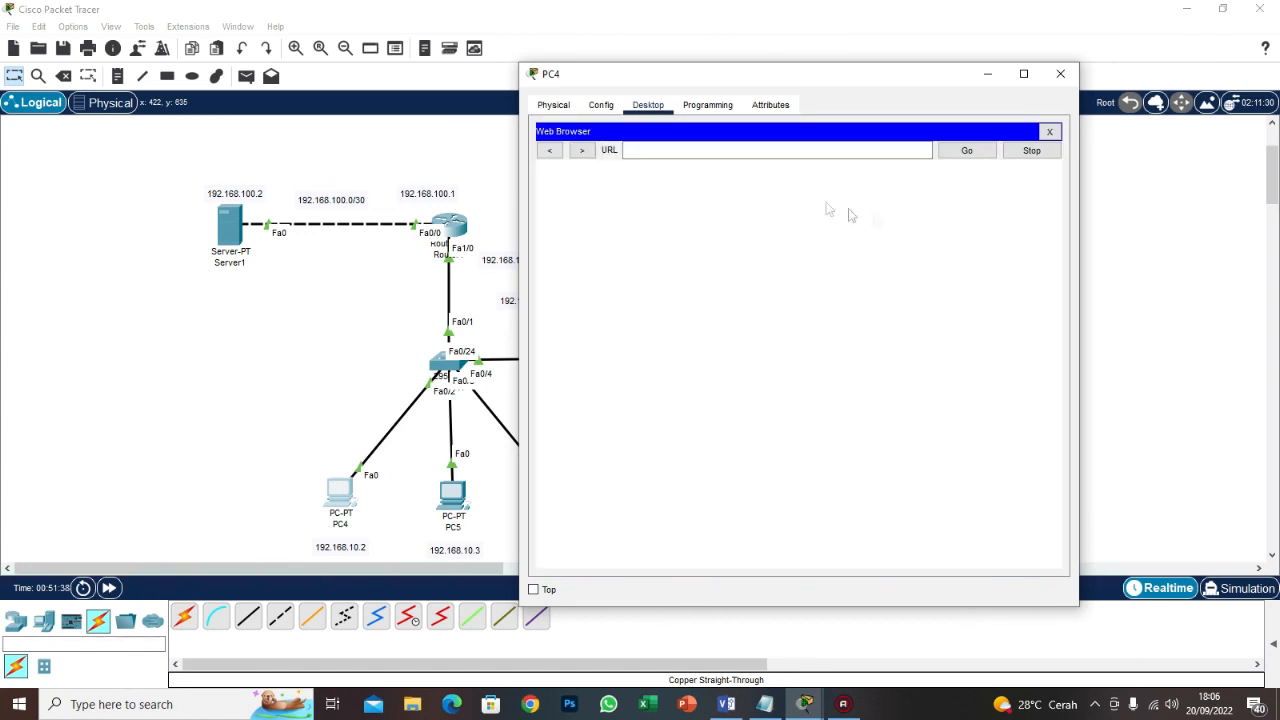
left_click(722, 149)
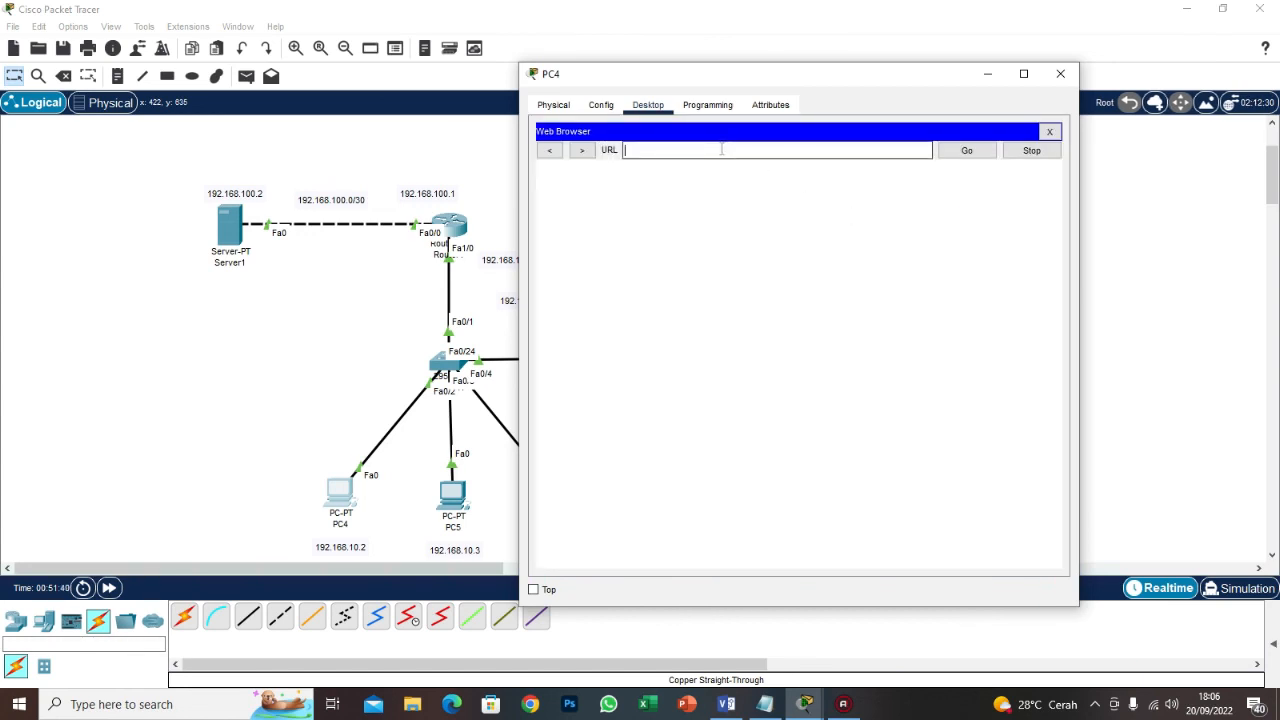
type("68.100.2")
key("Return")
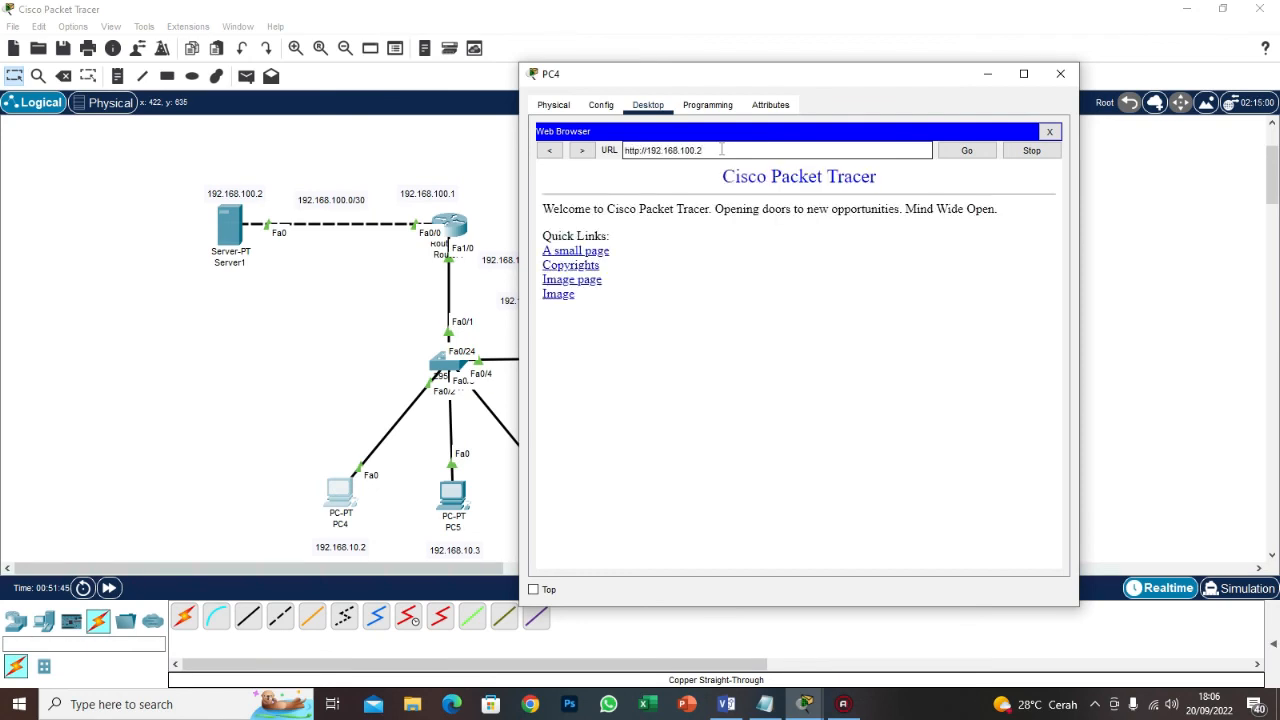
left_click(1060, 73)
Load tkj.com in PC5's Web Browser, review the page content, and close PC5's window
left_click(453, 490)
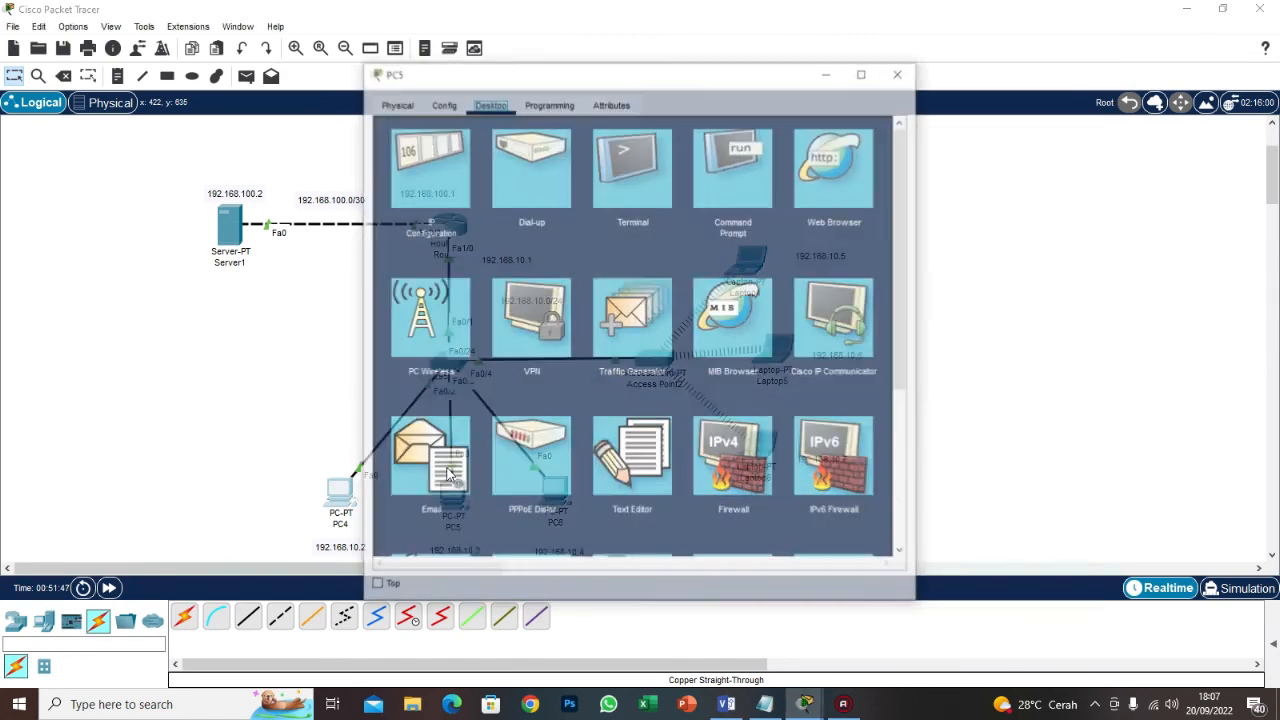
left_click(842, 176)
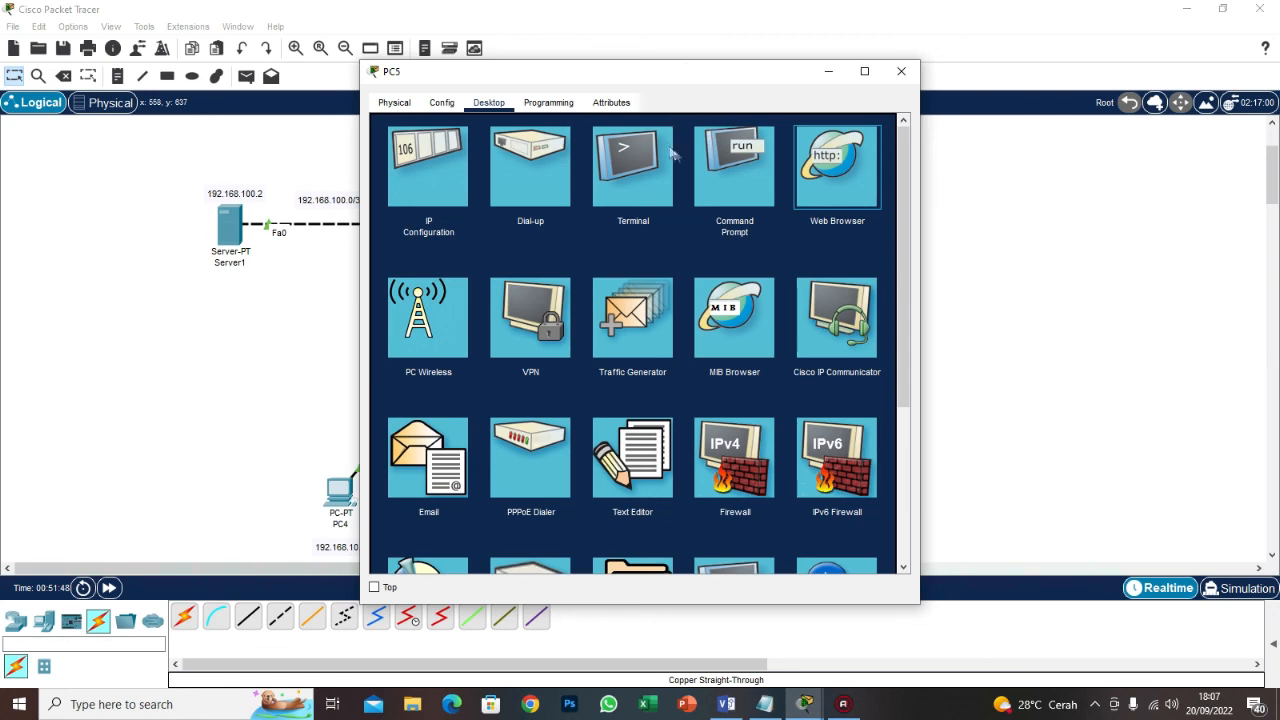
left_click(827, 182)
type("tkj.com")
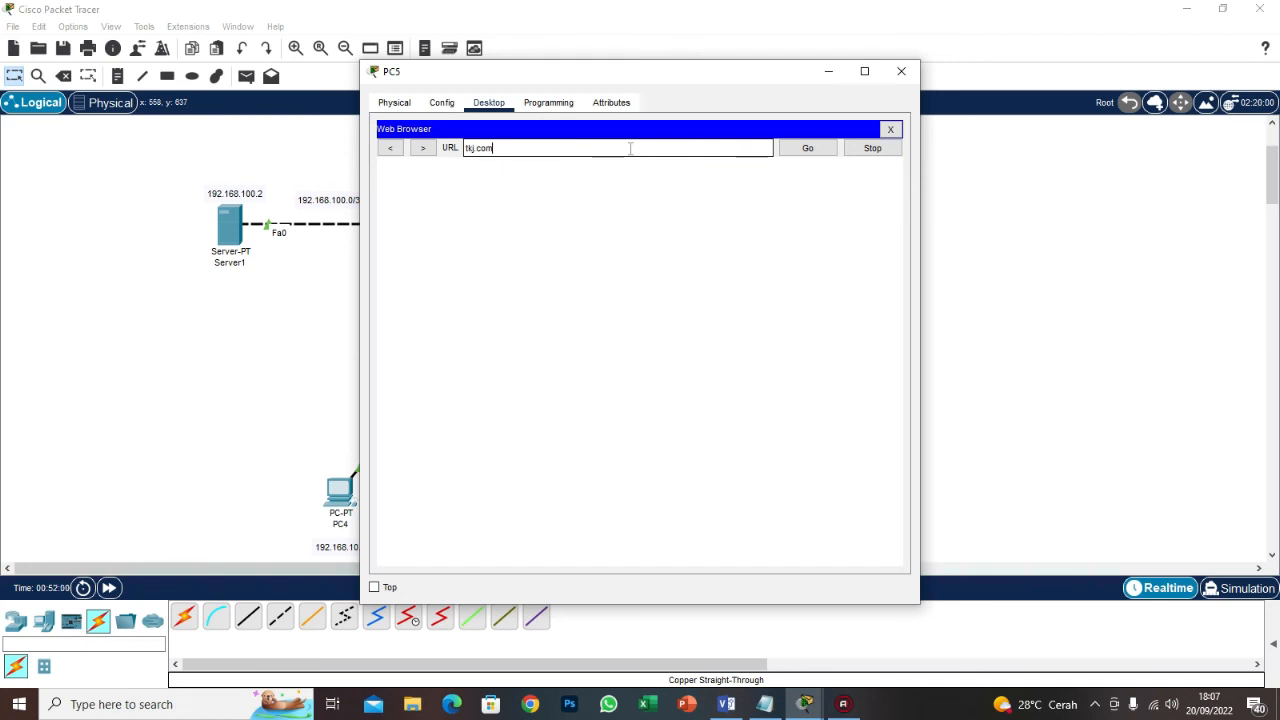
key("Return")
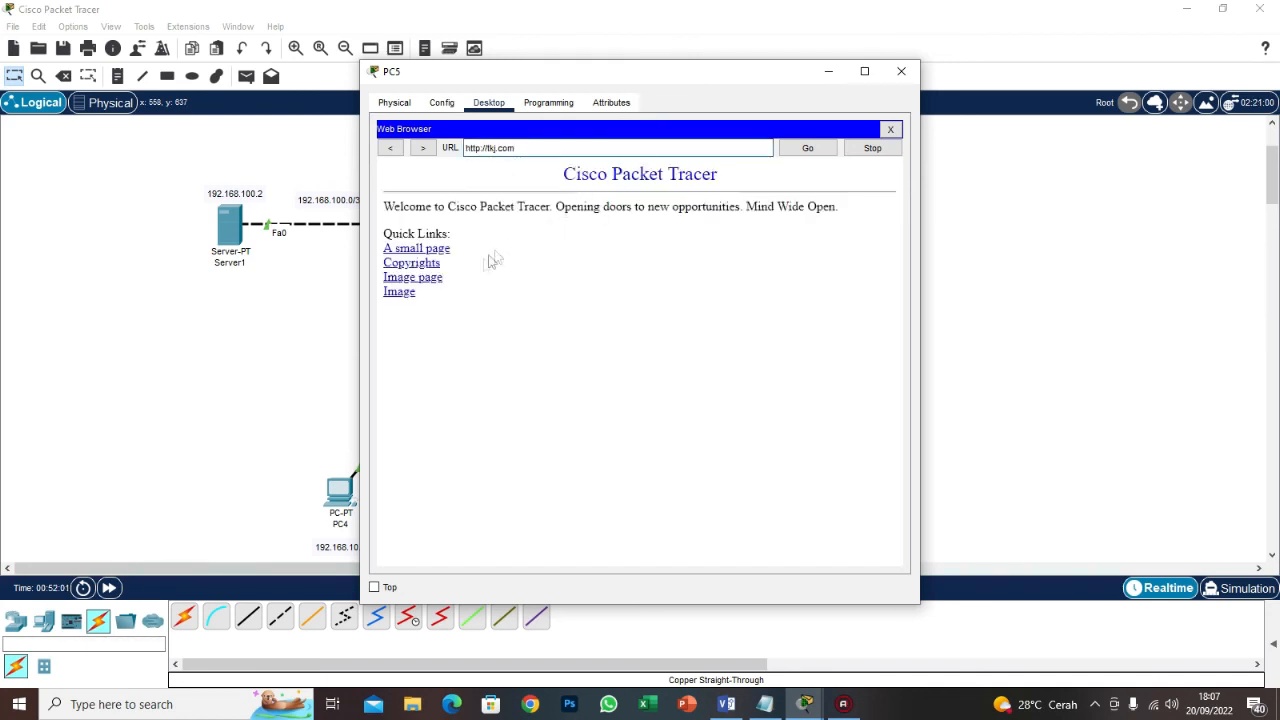
left_click_drag(433, 297, 378, 212)
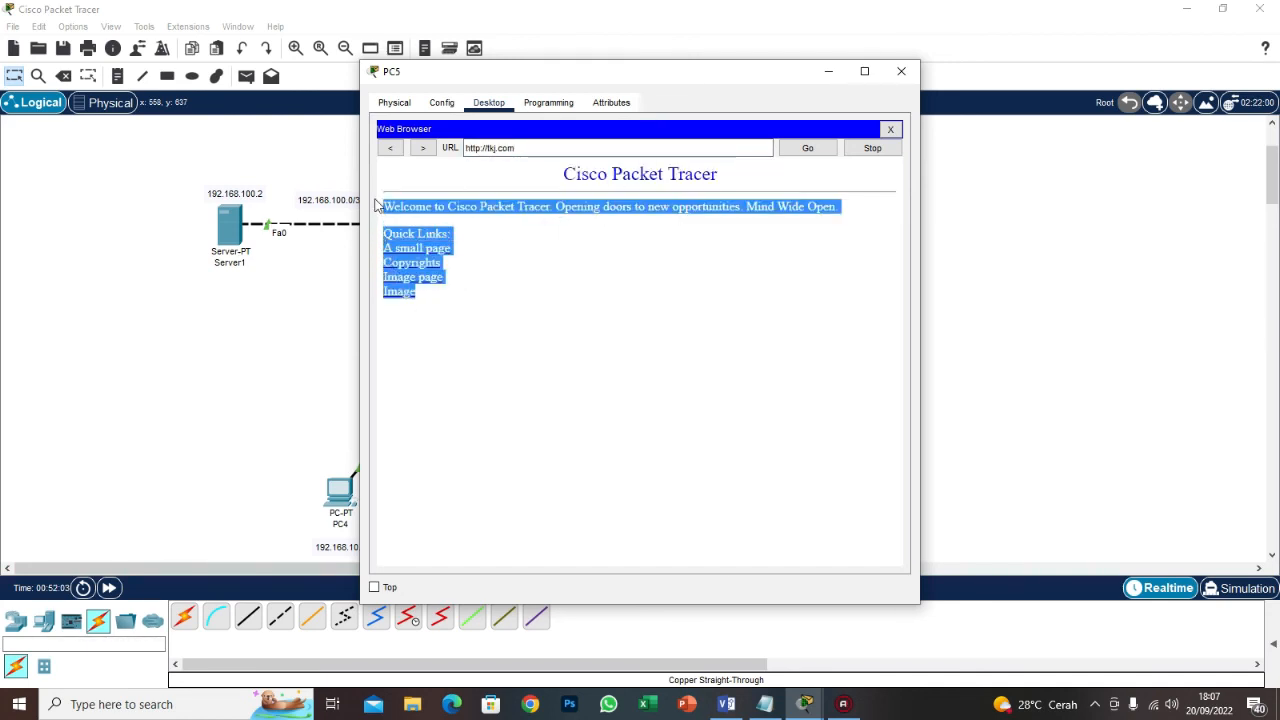
left_click(901, 71)
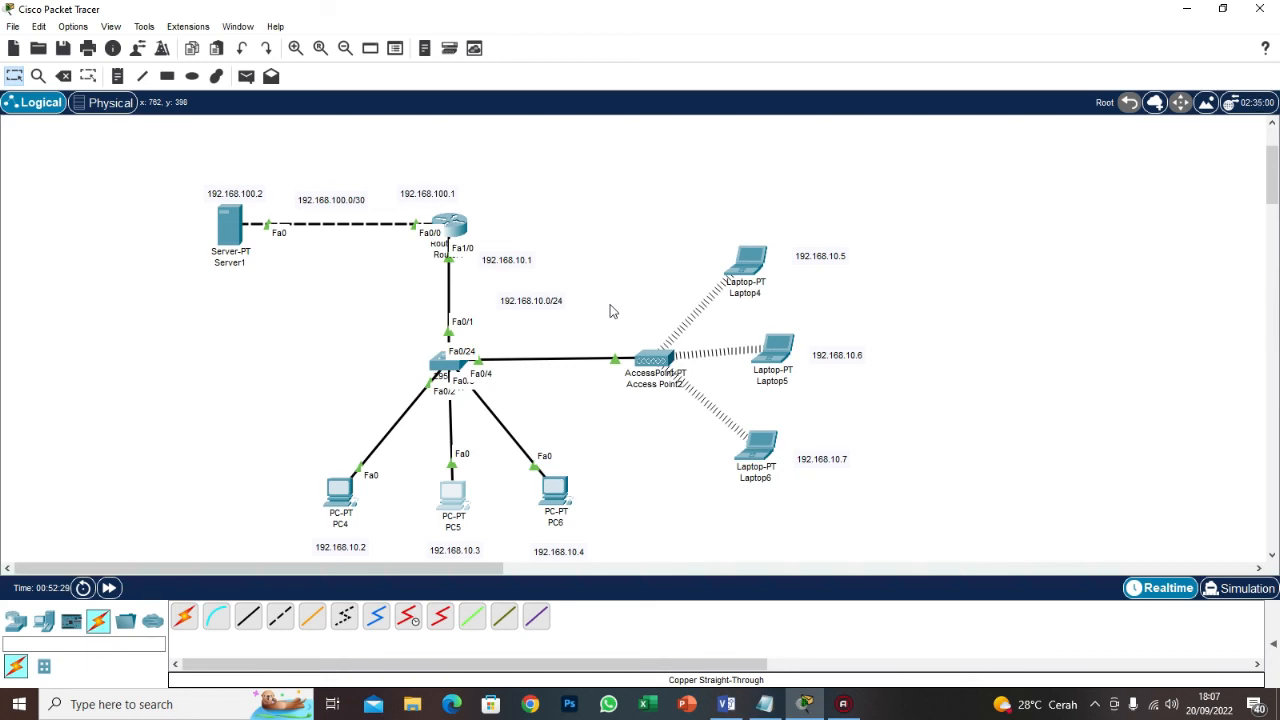
scroll(503, 229, "down", 1)
scroll(505, 231, "up", 1)
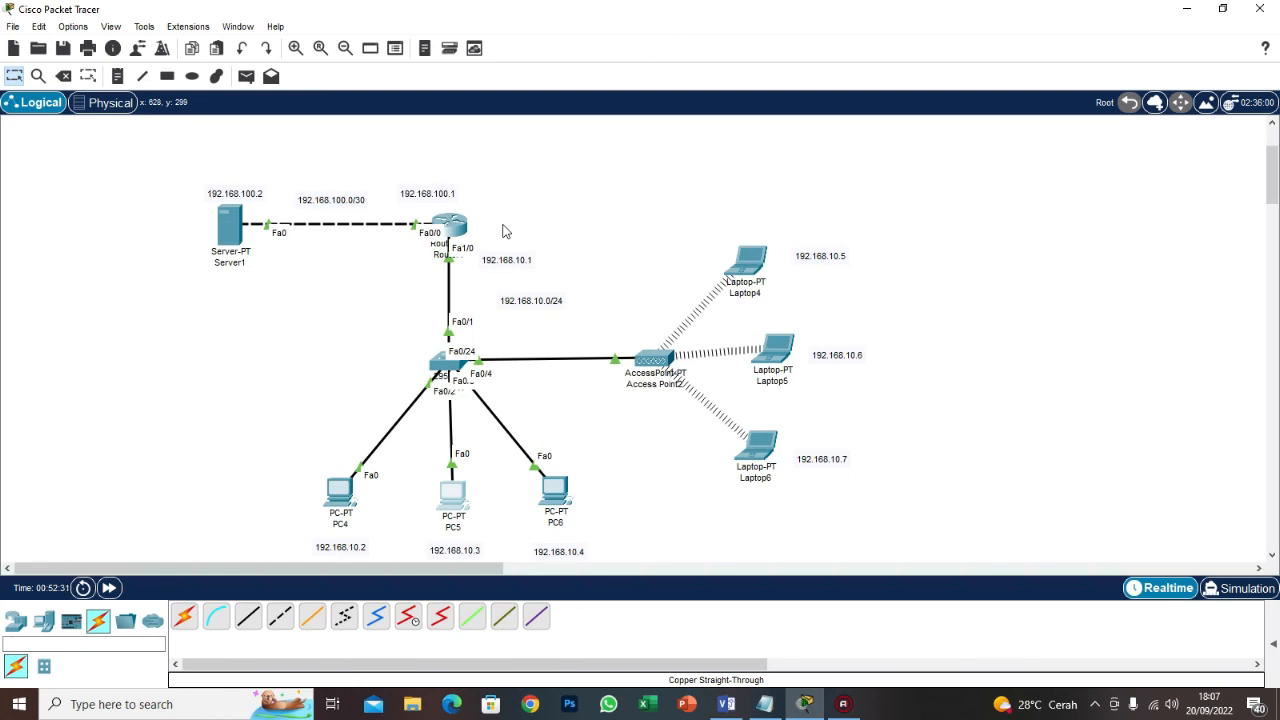